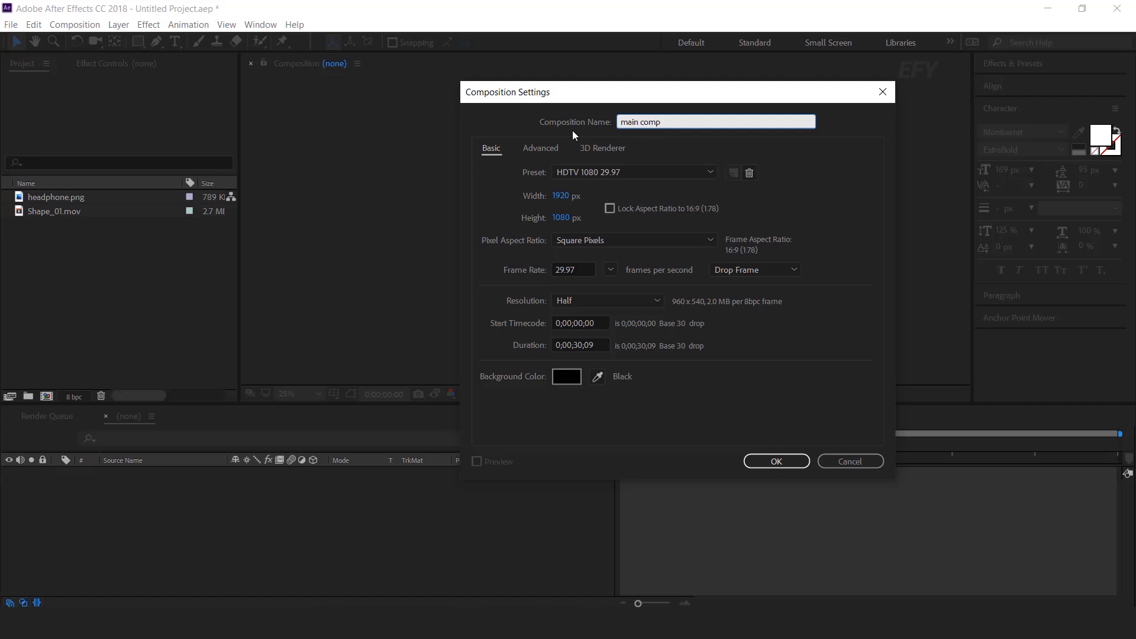
Create the main comp and add a new solid layer named BG
key("Return")
right_click(456, 491)
mouse_move(560, 350)
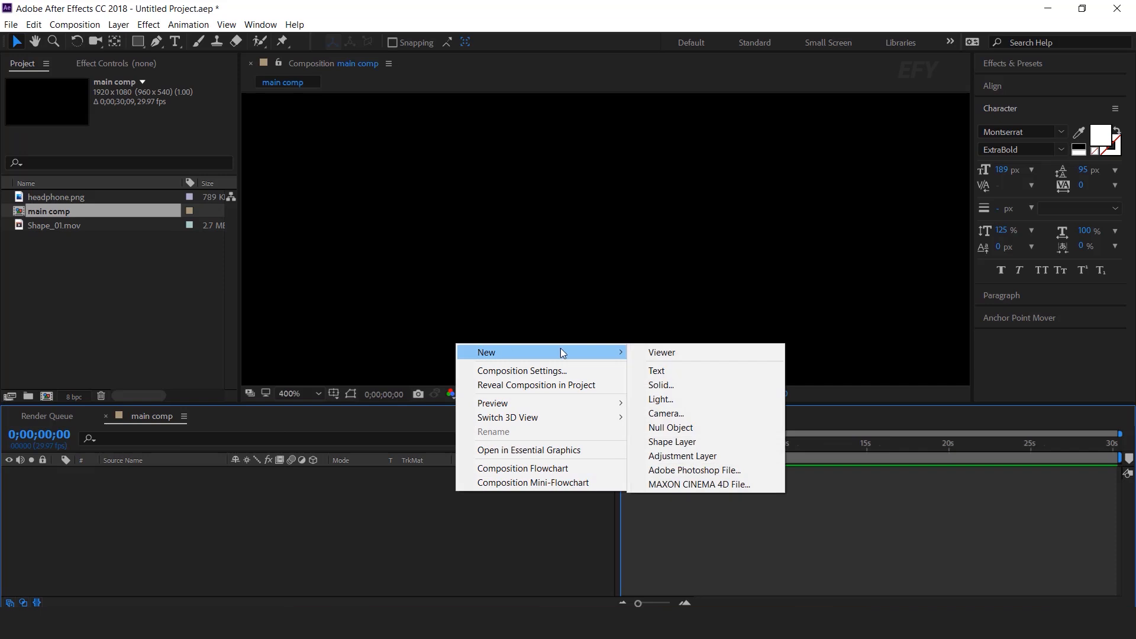
left_click(664, 387)
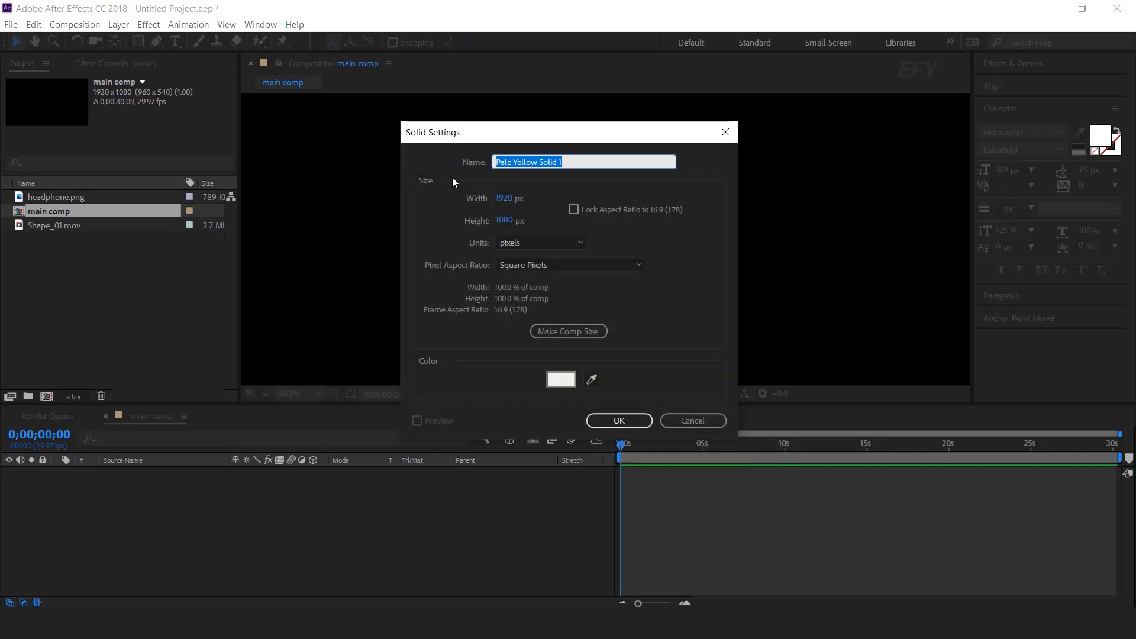
type("BG")
key("Return")
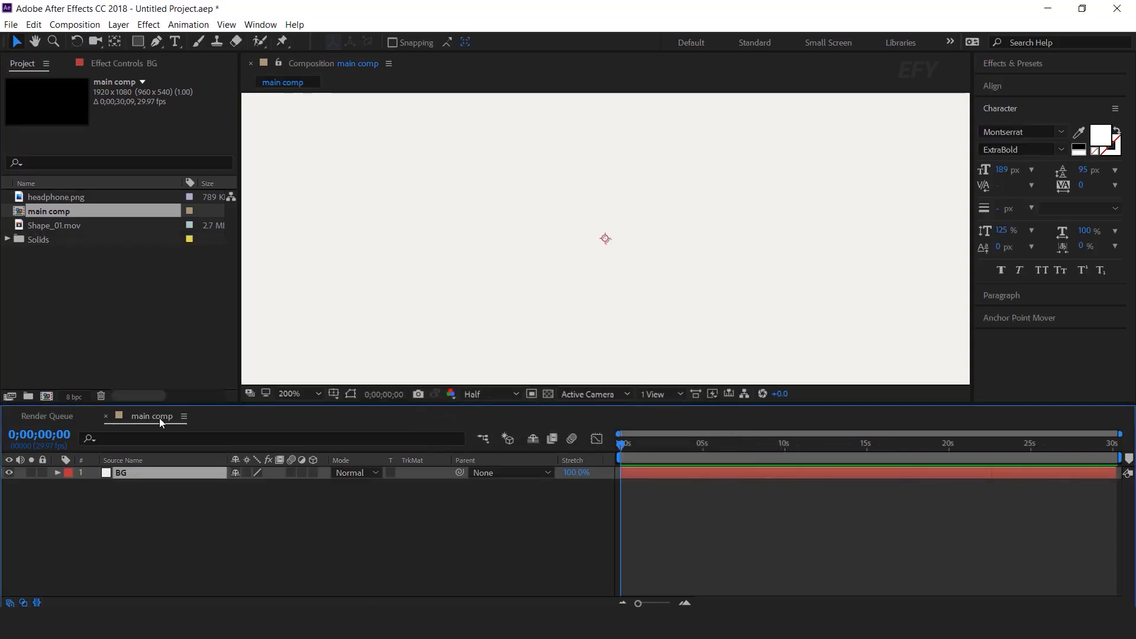
Apply Gradient Ramp to BG, running from a magenta start colour to a dark purple end colour
key("ctrl+space")
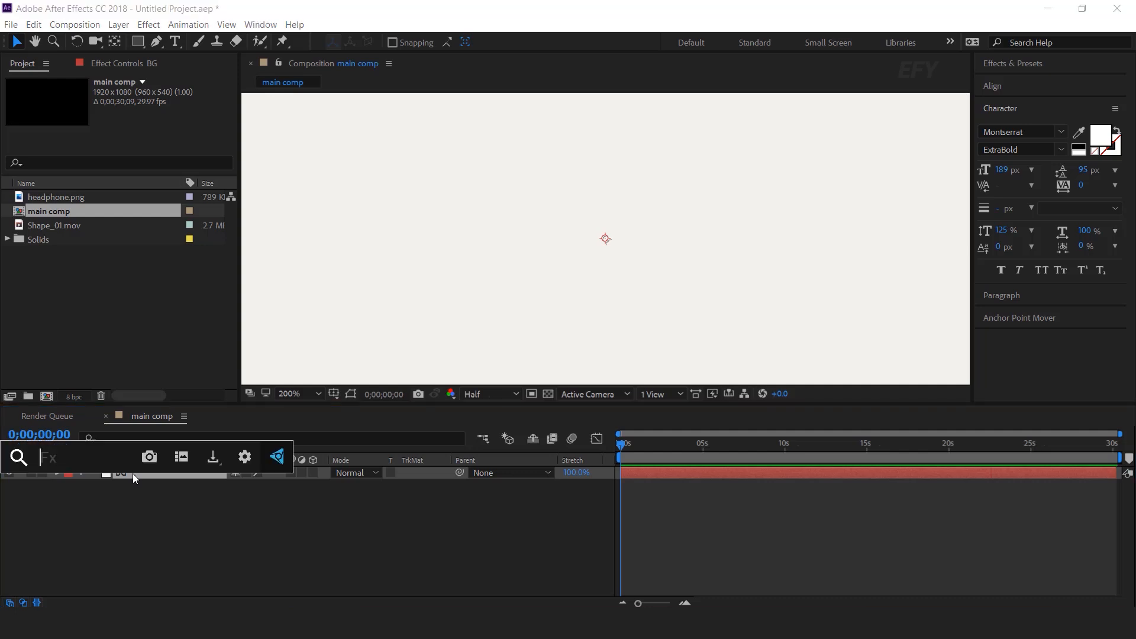
type("ramp")
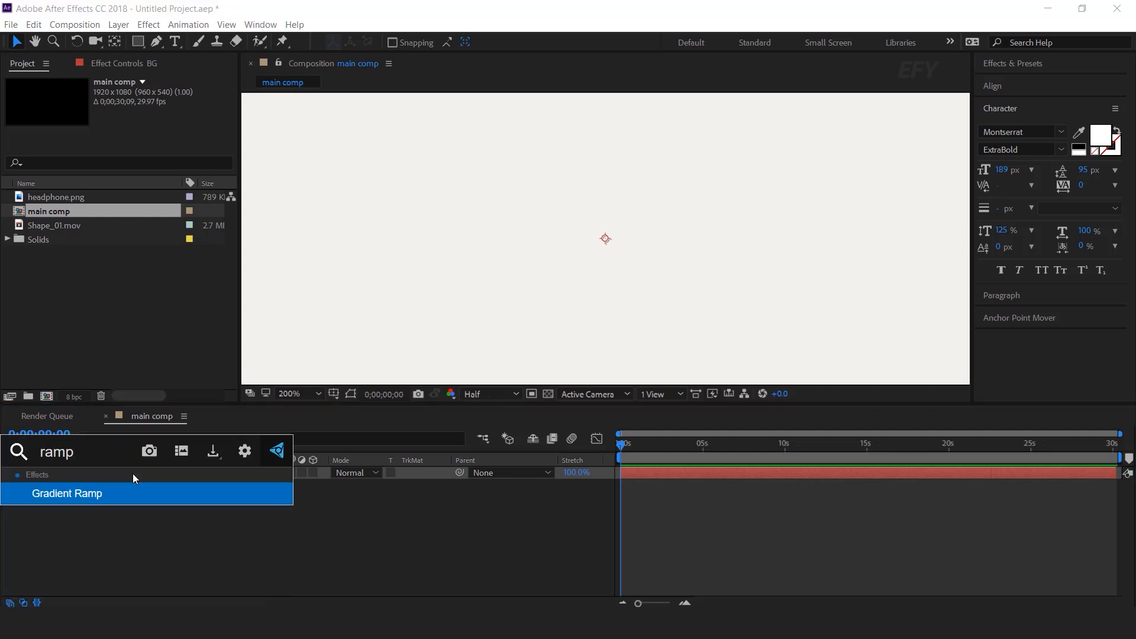
left_click(88, 495)
scroll(707, 248, "down", 2)
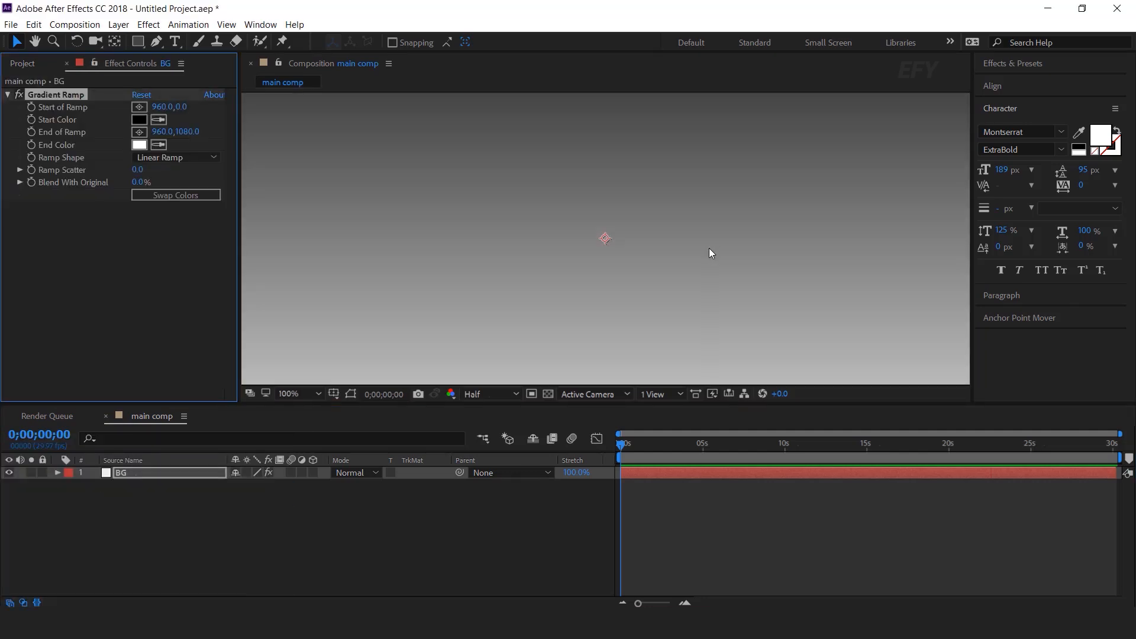
scroll(708, 247, "down", 1)
left_click(139, 120)
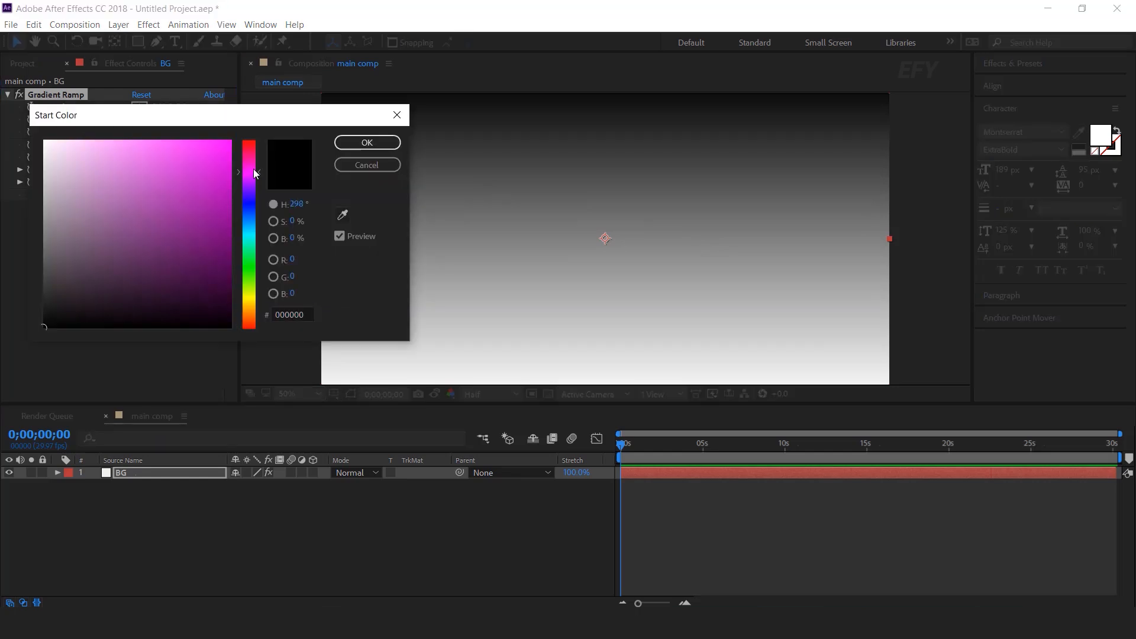
left_click(195, 190)
key("Return")
left_click(139, 145)
left_click_drag(223, 235, 224, 234)
left_click(372, 145)
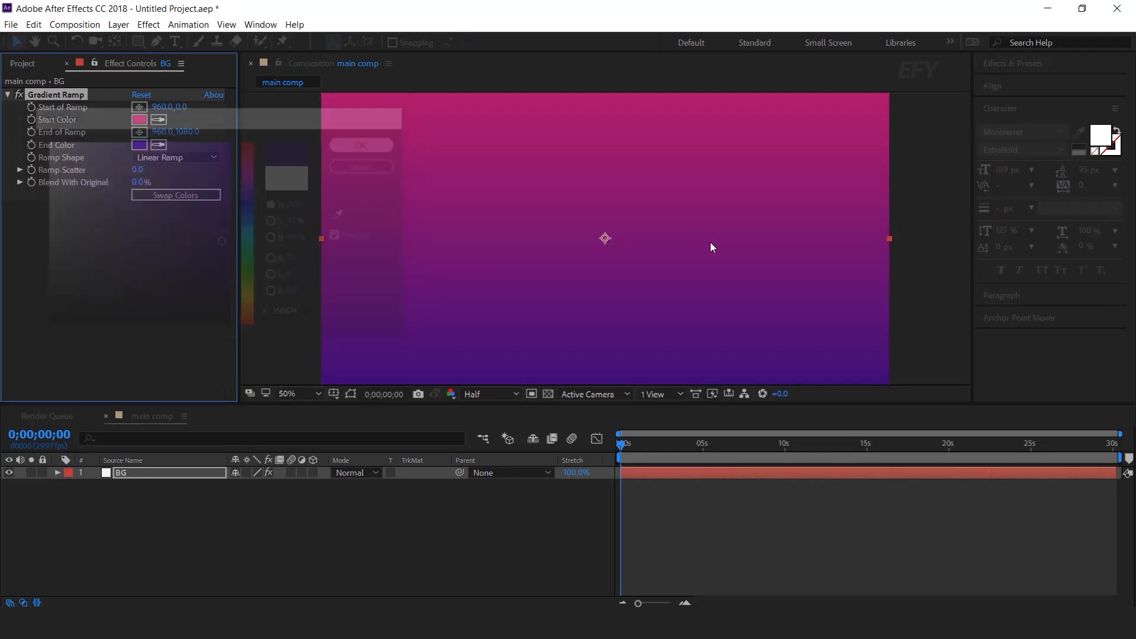
Make the ramp radial, with its start point just above and its end point just below the frame
scroll(711, 246, "down", 1)
left_click(161, 157)
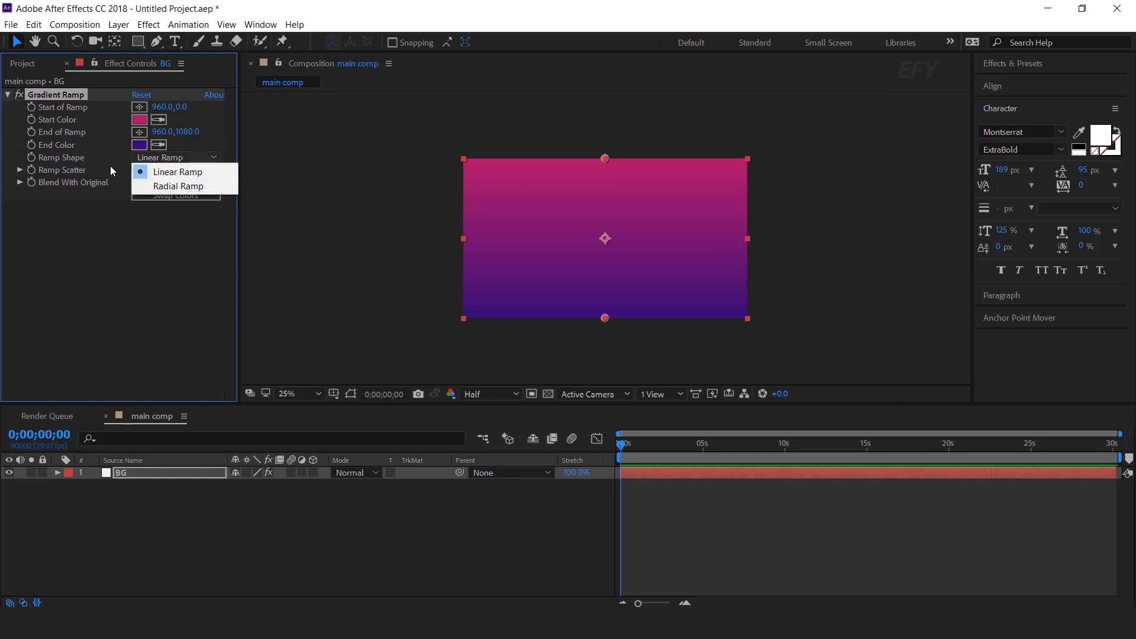
left_click(189, 185)
left_click_drag(601, 322, 601, 323)
left_click_drag(608, 155, 606, 154)
left_click(928, 303)
scroll(814, 272, "up", 1)
scroll(814, 272, "down", 1)
left_click(26, 63)
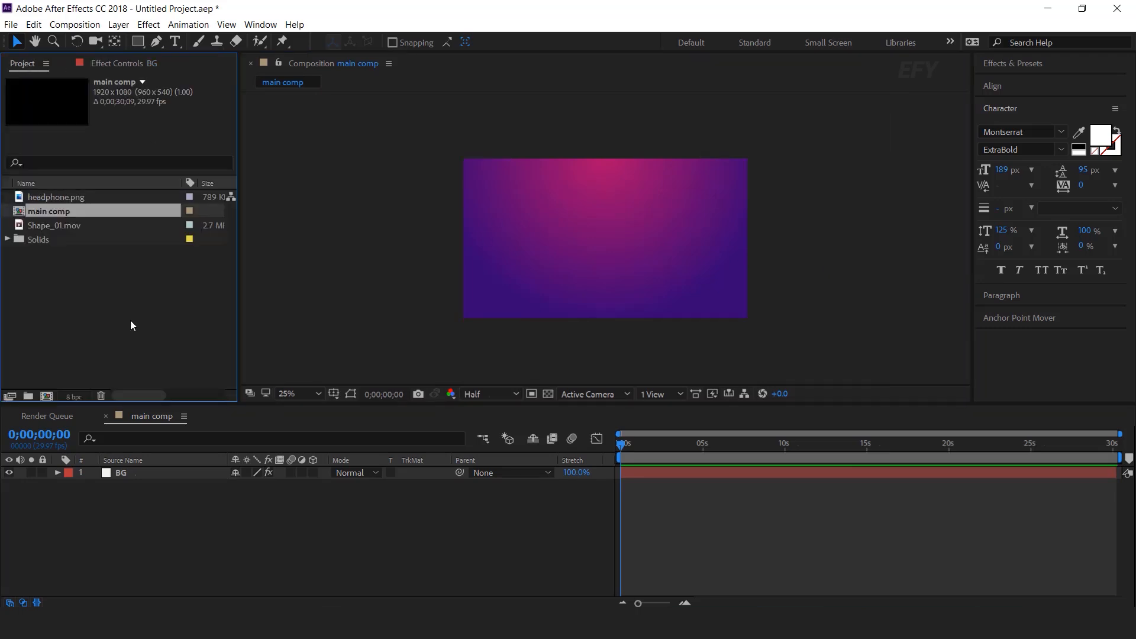
Create a 50×100 composition named shape
left_click(45, 395)
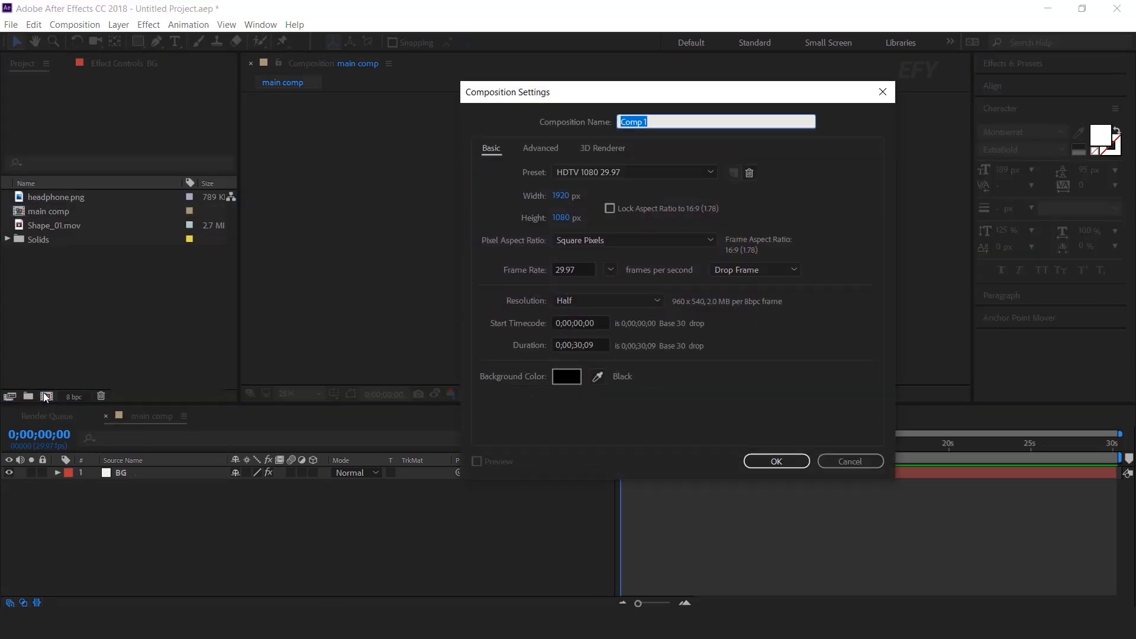
type("shape")
left_click(561, 195)
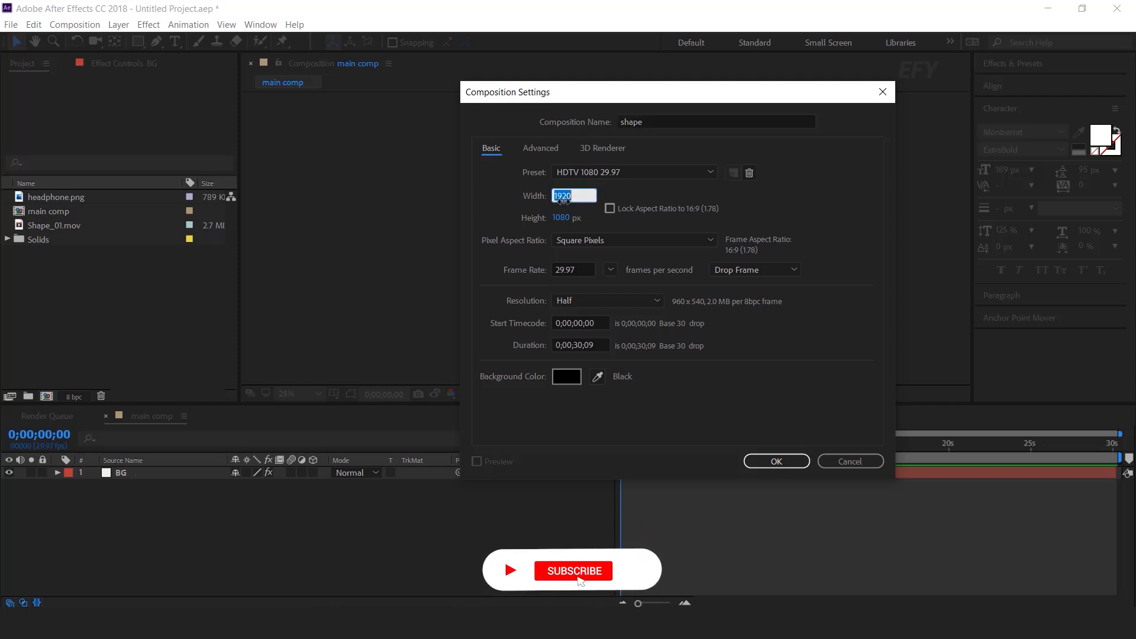
type("50")
key("Tab")
type("100")
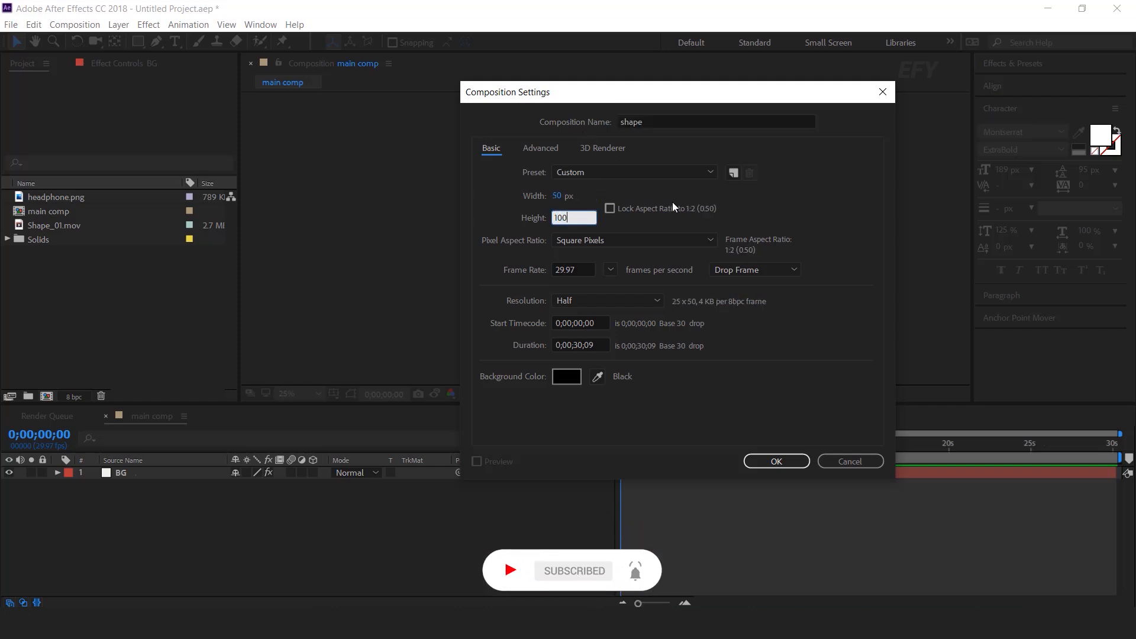
left_click(776, 461)
Set up the Pen tool with no fill and a white stroke
key("period")
key("period")
key("period")
key("period")
key("period")
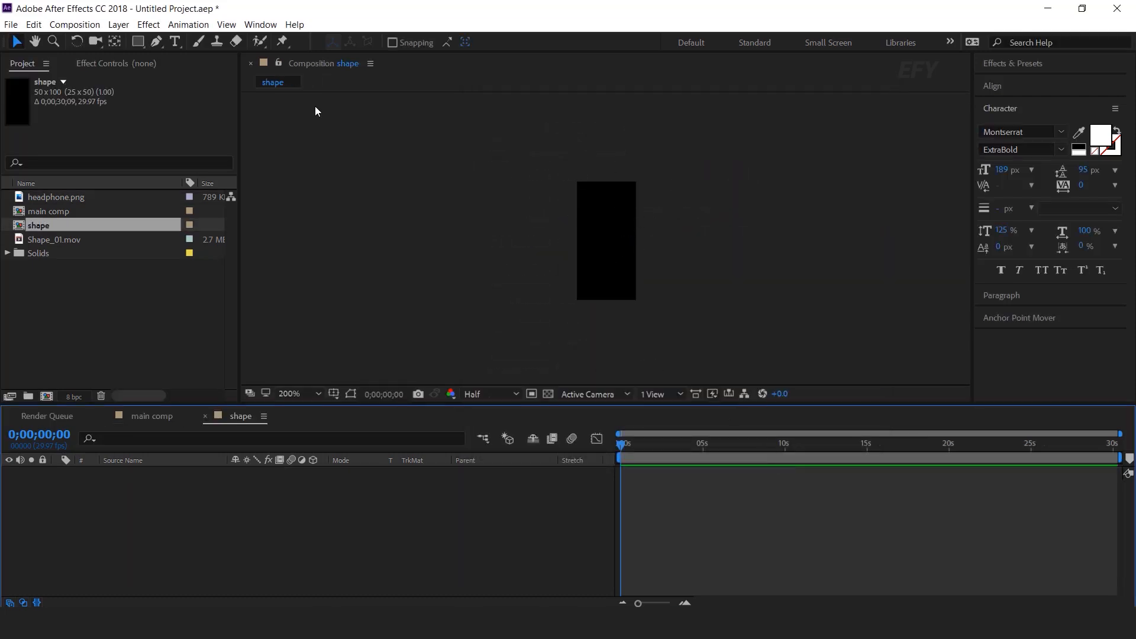
left_click(157, 42)
key("period")
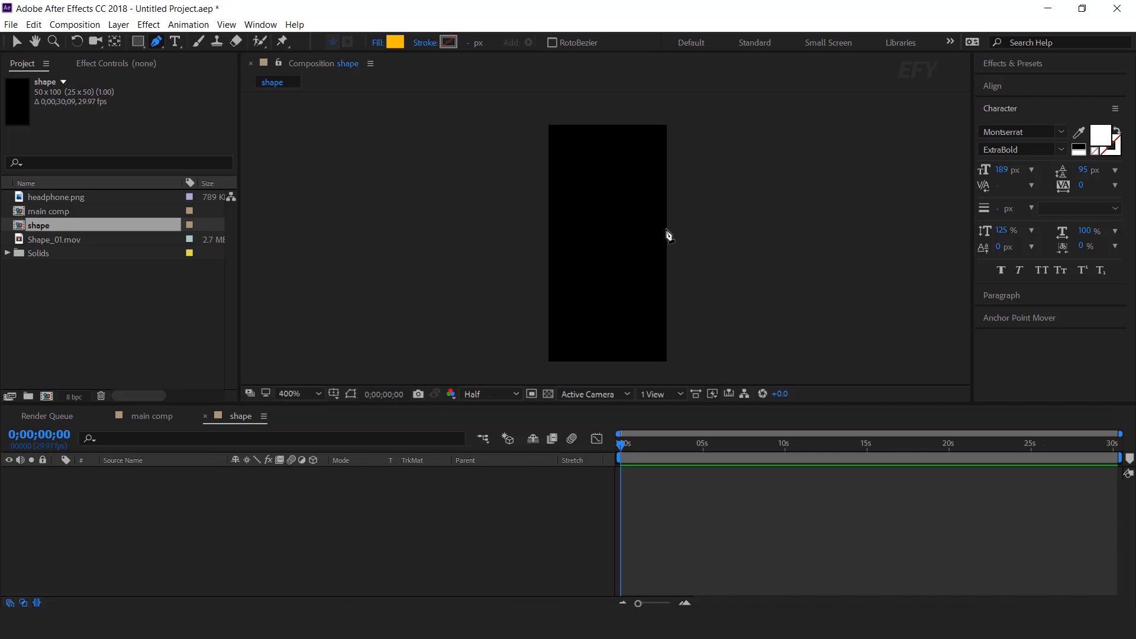
left_click(392, 45)
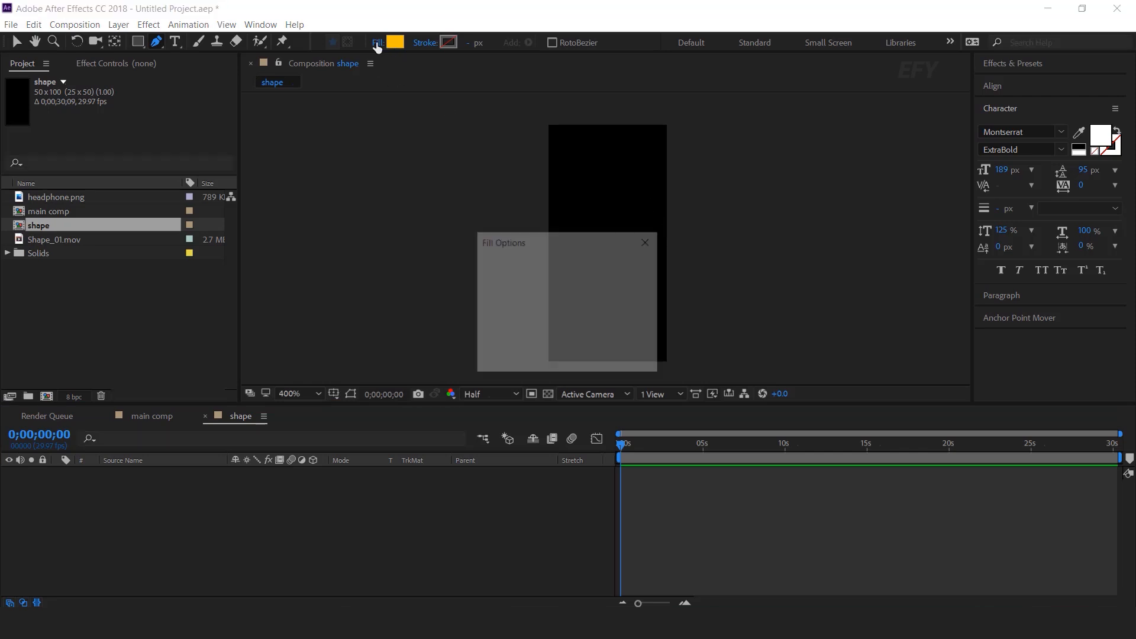
left_click(497, 272)
left_click(538, 354)
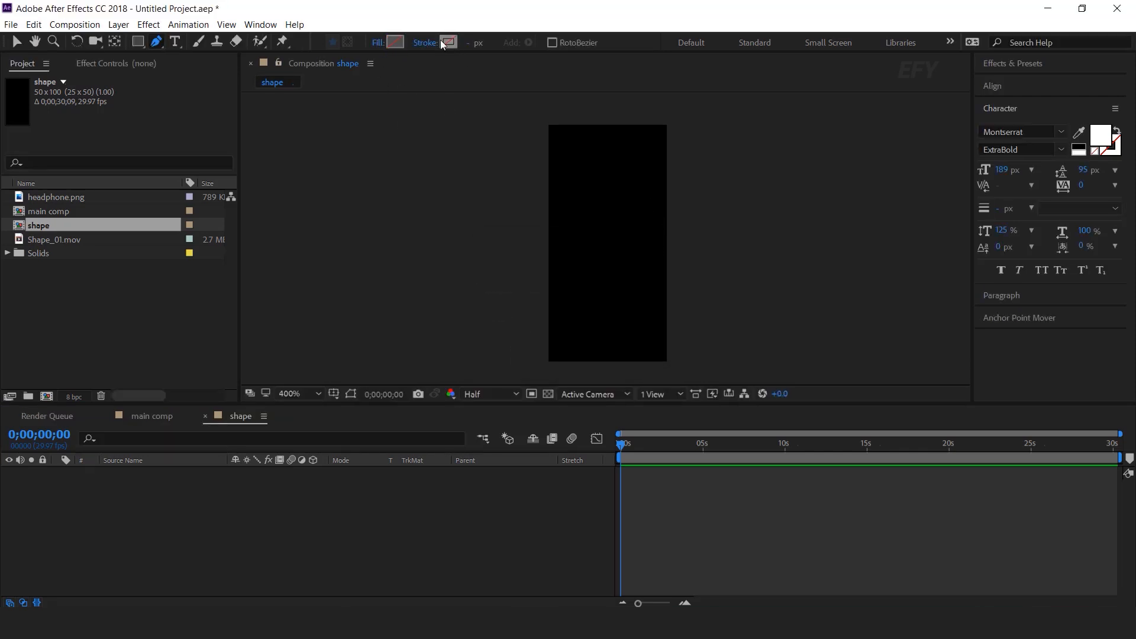
left_click(448, 42)
key("Return")
Draw a diagonal line from top-left to bottom-right, duplicate it, and rotate the copy to form an X
left_click_drag(611, 129, 611, 124)
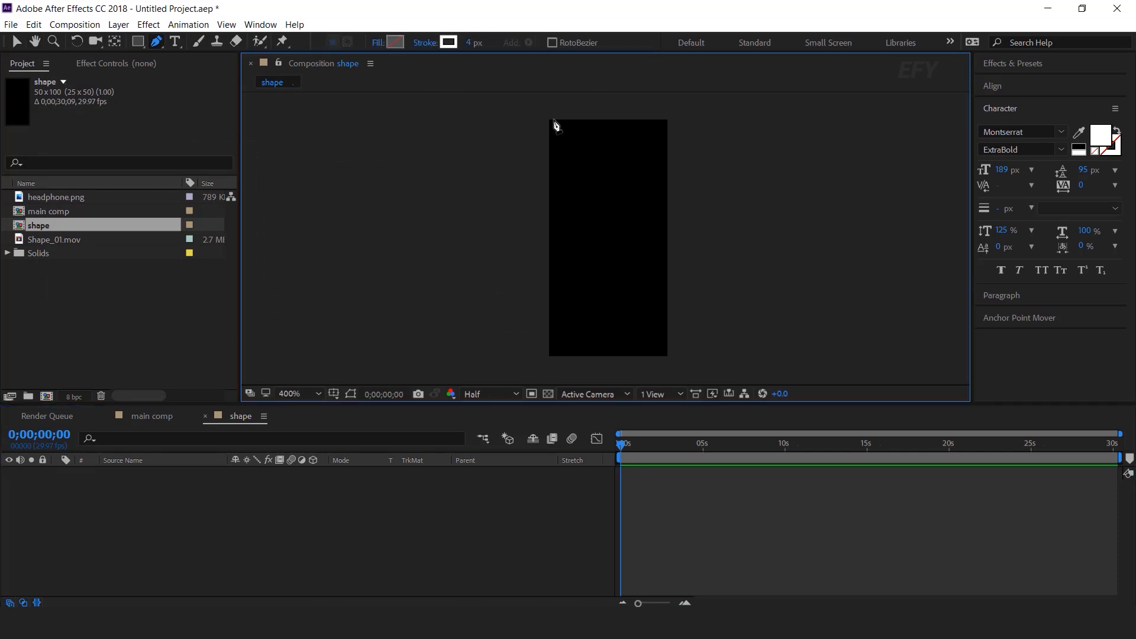
left_click(549, 120)
left_click(668, 357)
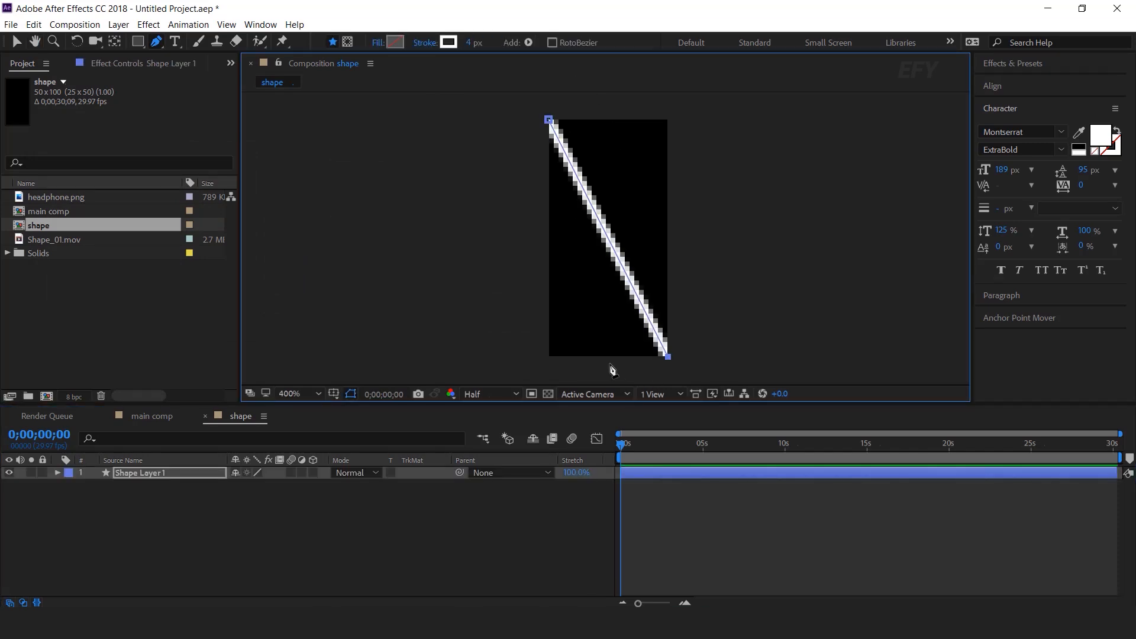
left_click(188, 475)
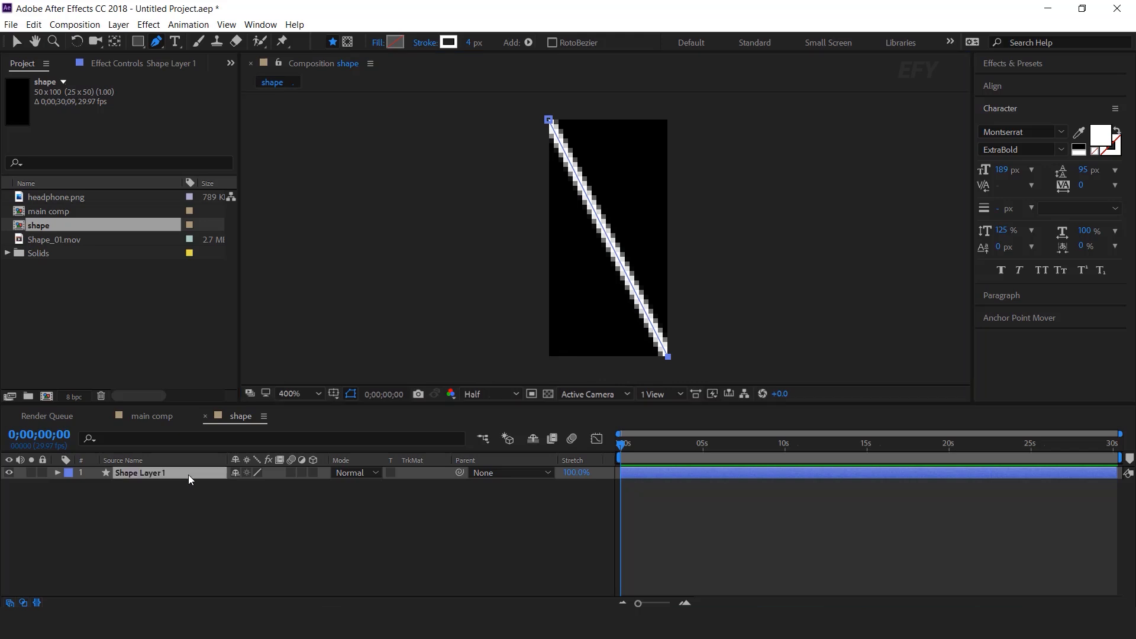
key("v")
key("ctrl+d")
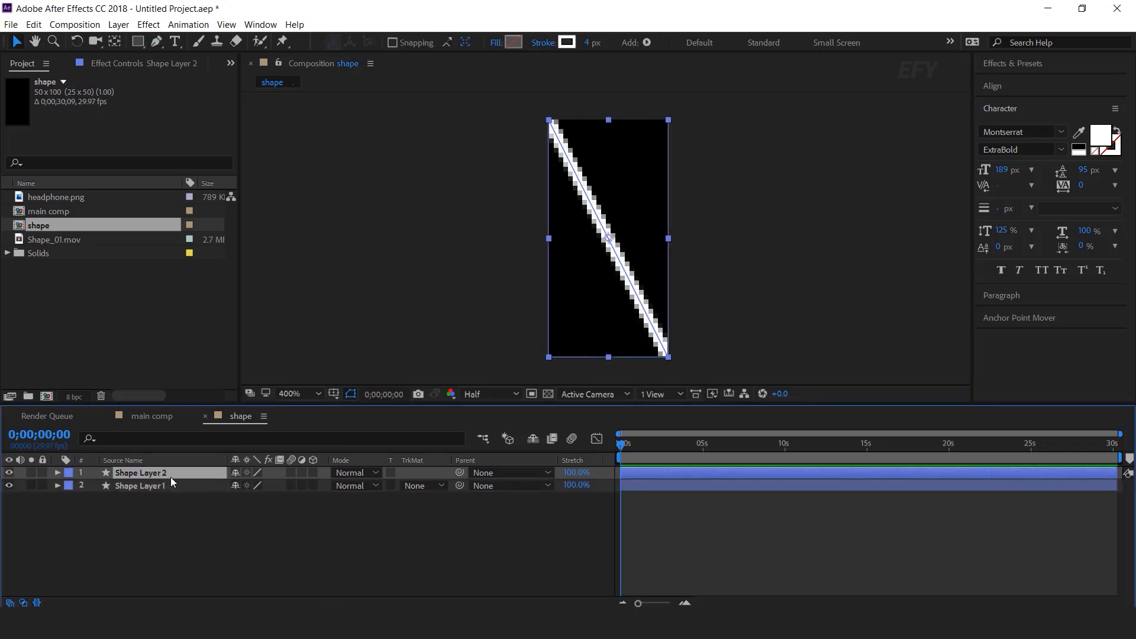
key("w")
left_click_drag(597, 111, 733, 129)
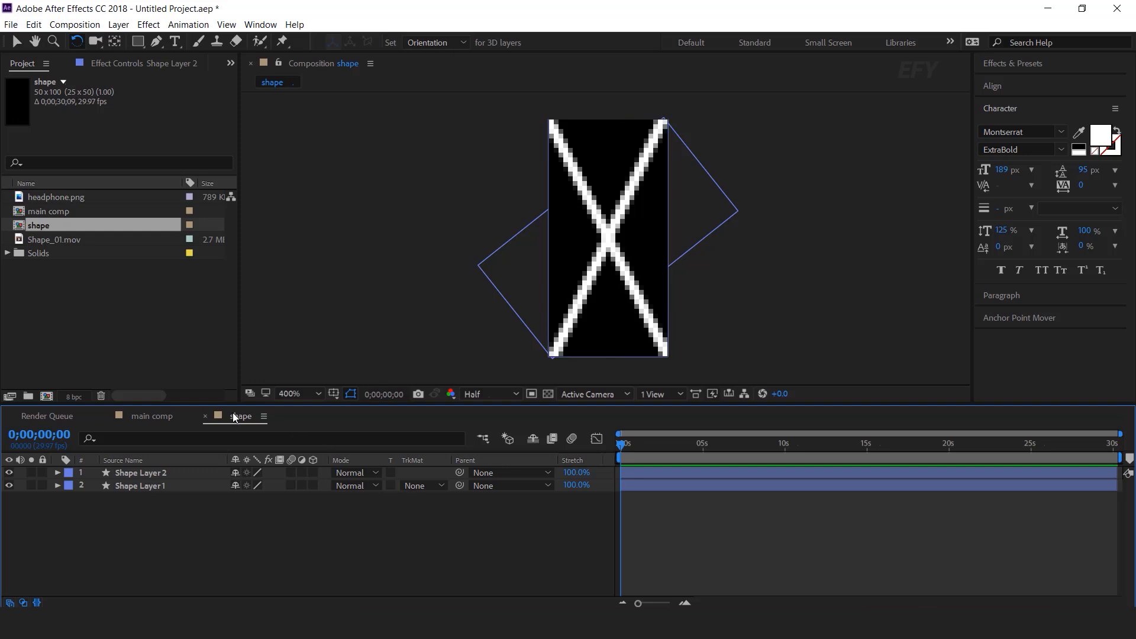
Create a 1920×1080 composition named partten
left_click(205, 416)
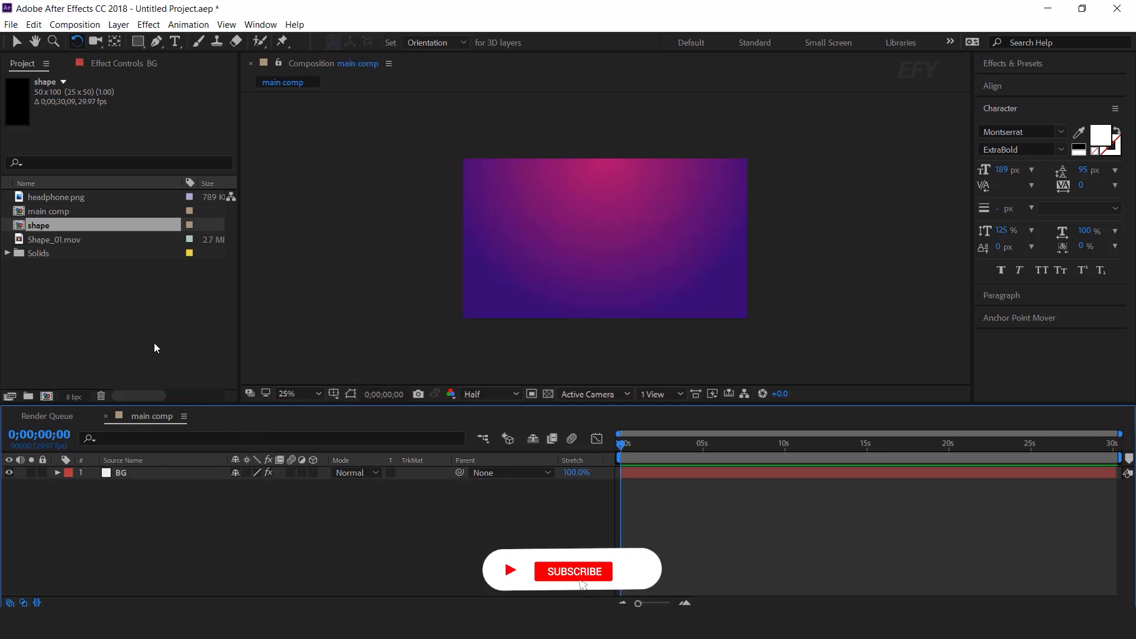
left_click(153, 324)
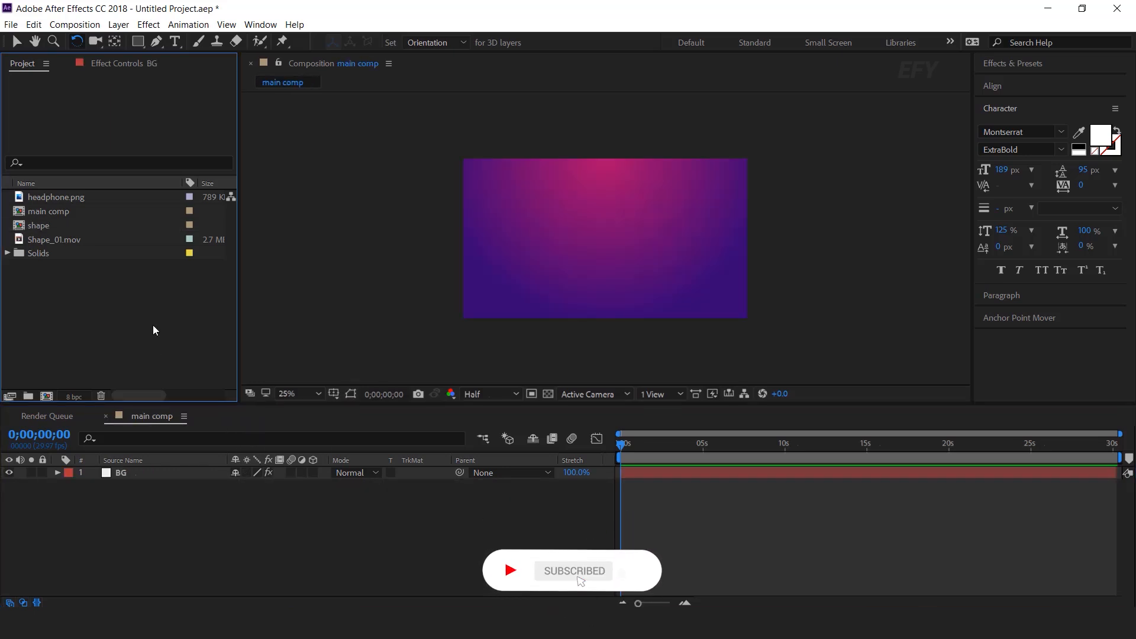
left_click(46, 395)
left_click(558, 196)
type("1920")
key("Tab")
type("1820")
key("BackSpace")
key("BackSpace")
key("BackSpace")
key("BackSpace")
type("1080")
key("Tab")
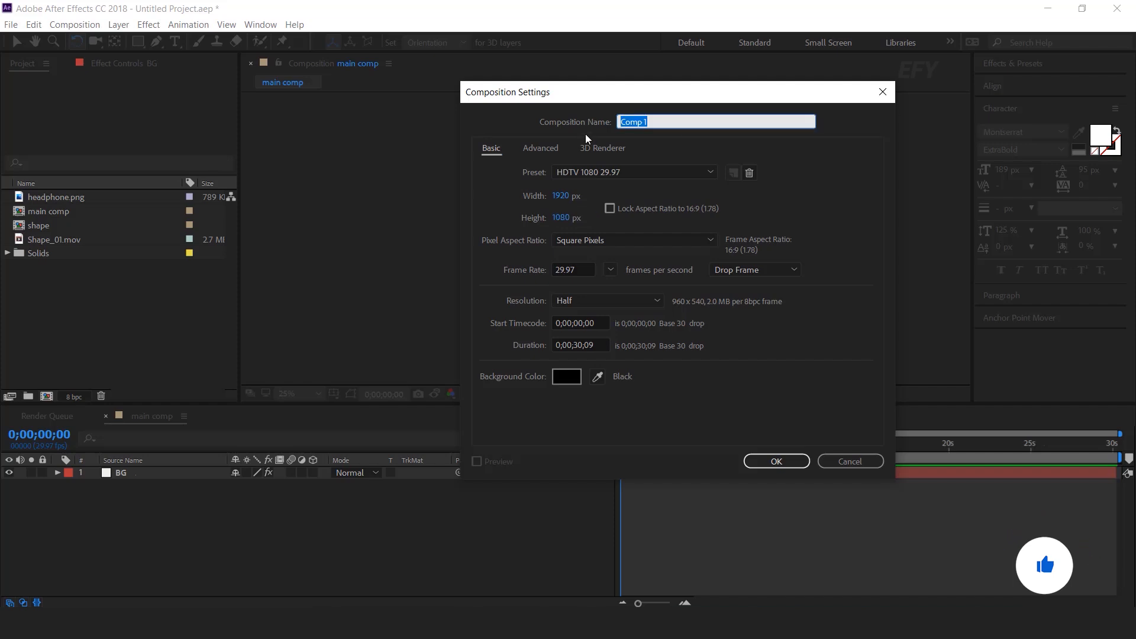
type("partten")
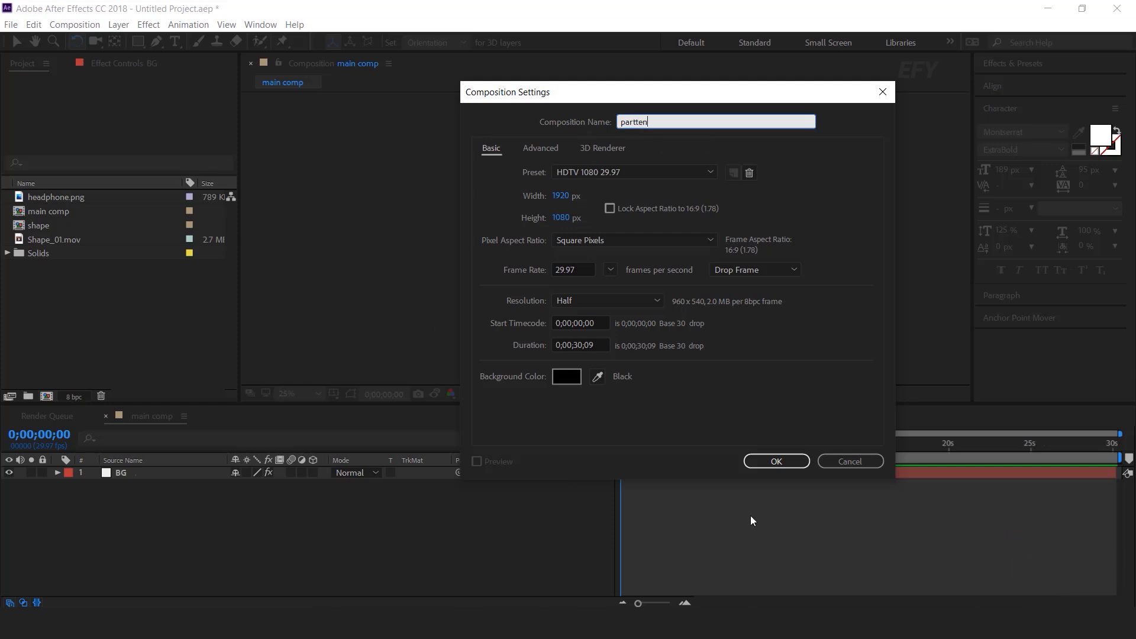
left_click(784, 461)
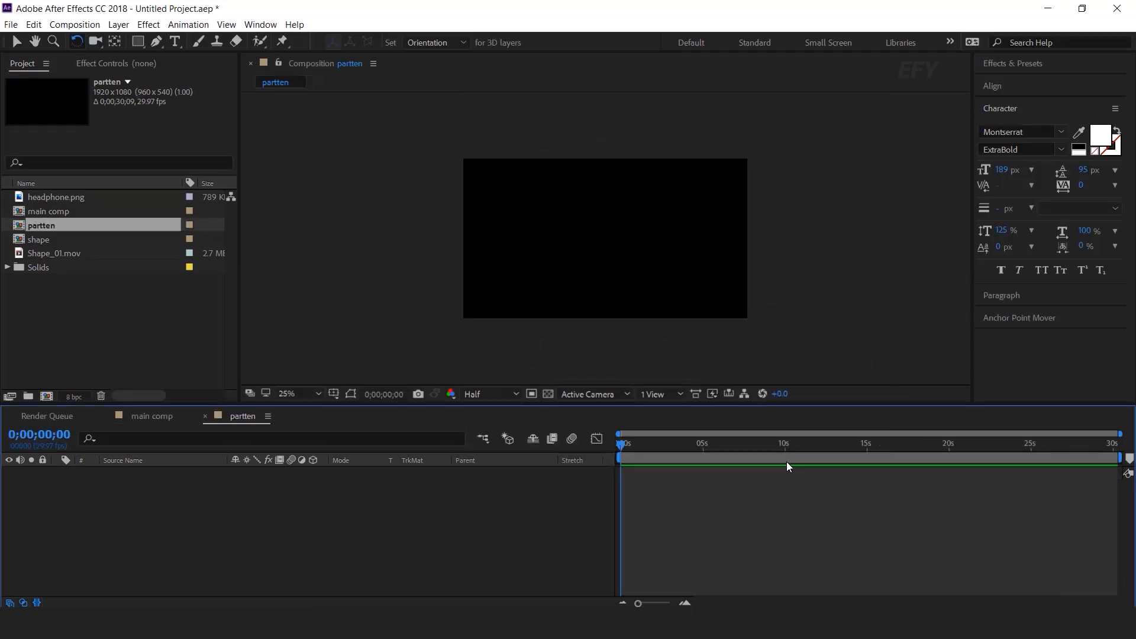
Place the shape comp in partten and apply Motion Tile, widening the output to 4210×1150
left_click_drag(35, 242, 101, 491)
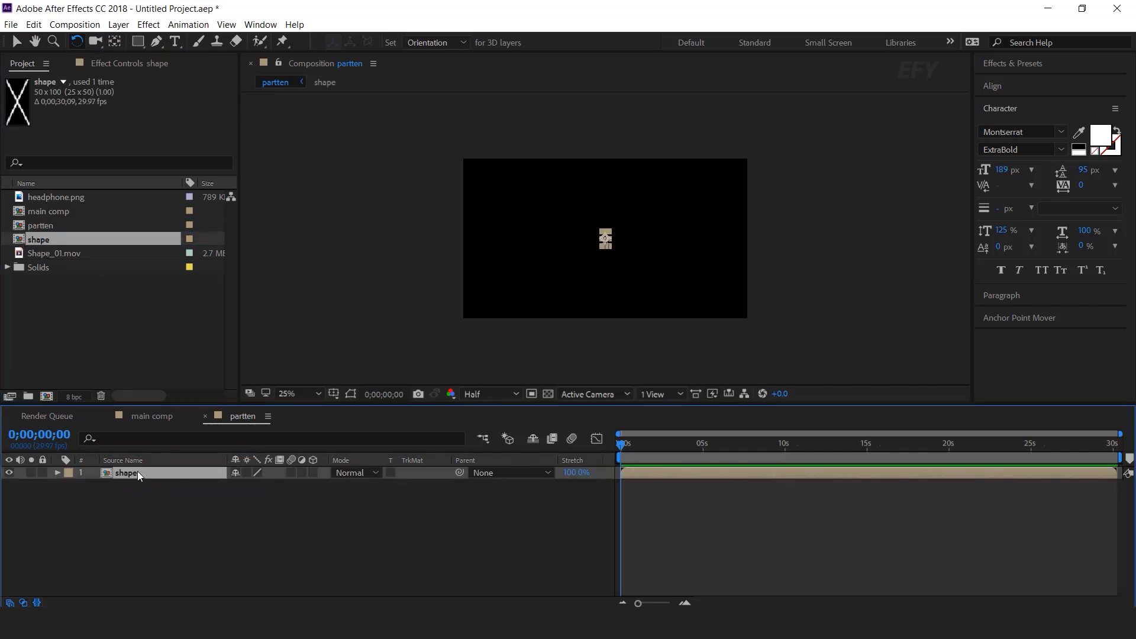
key("ctrl+space")
type("motion")
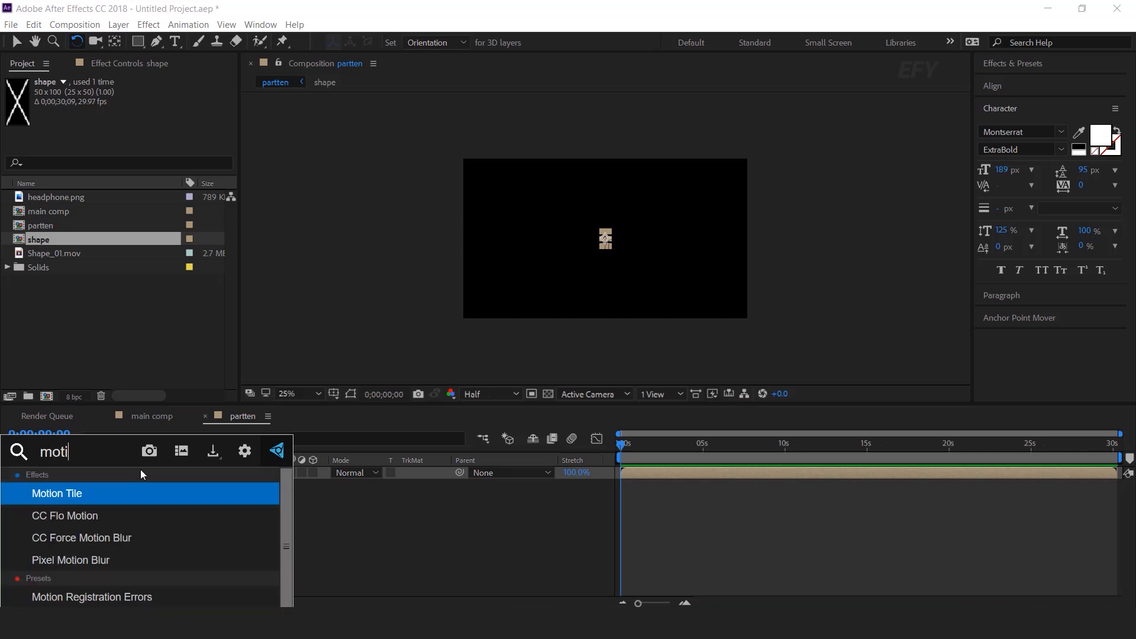
key("Escape")
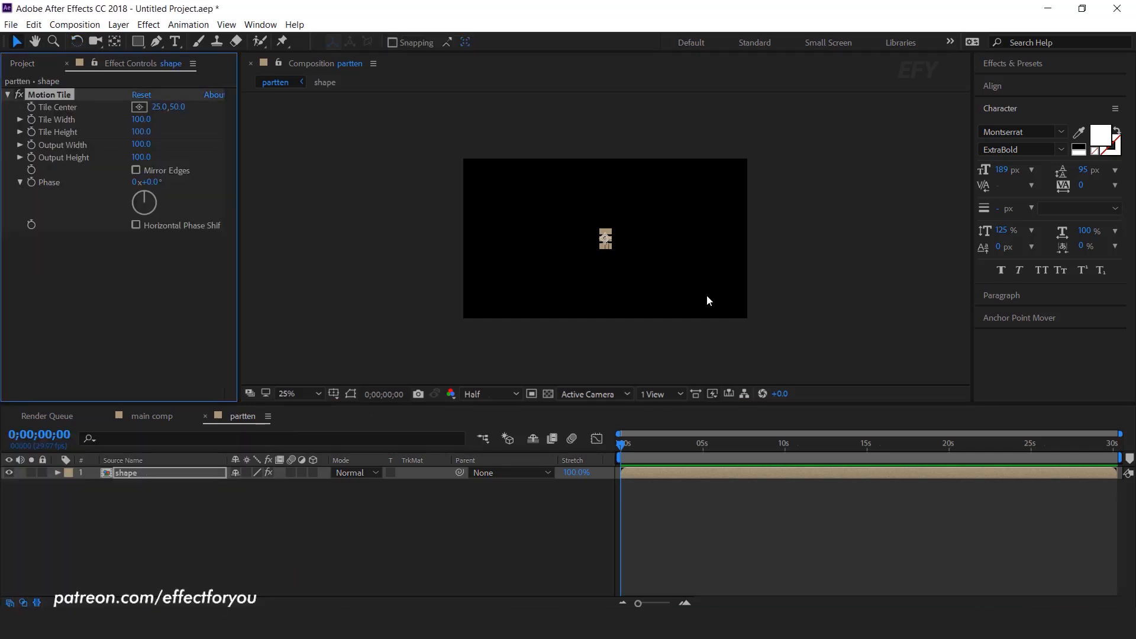
key("period")
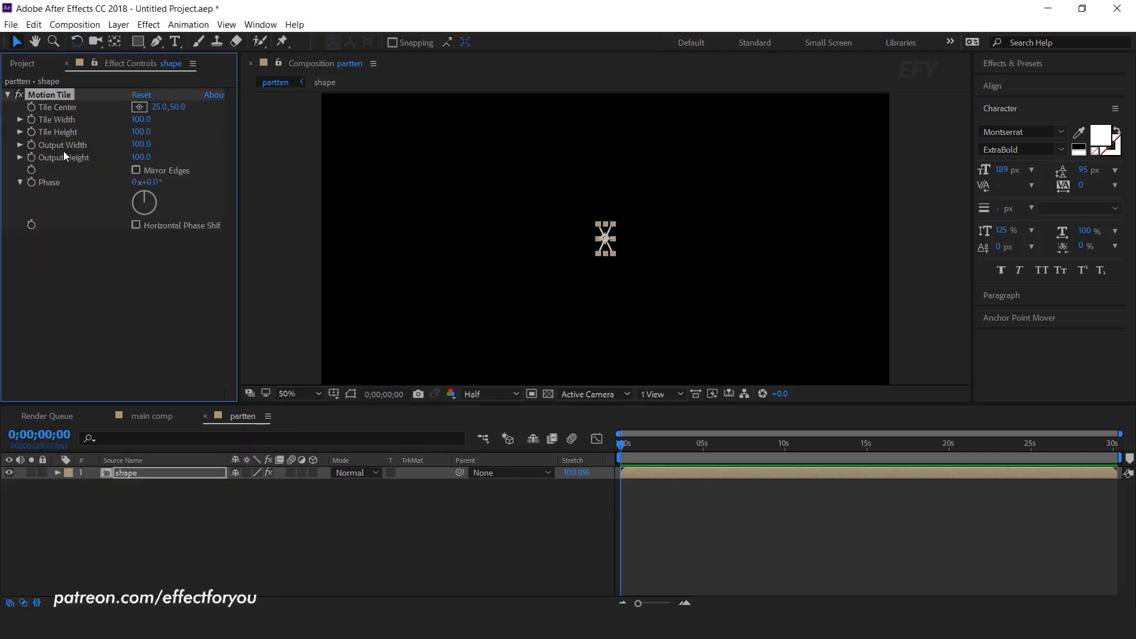
left_click_drag(142, 145, 233, 156)
key("comma")
left_click(581, 512)
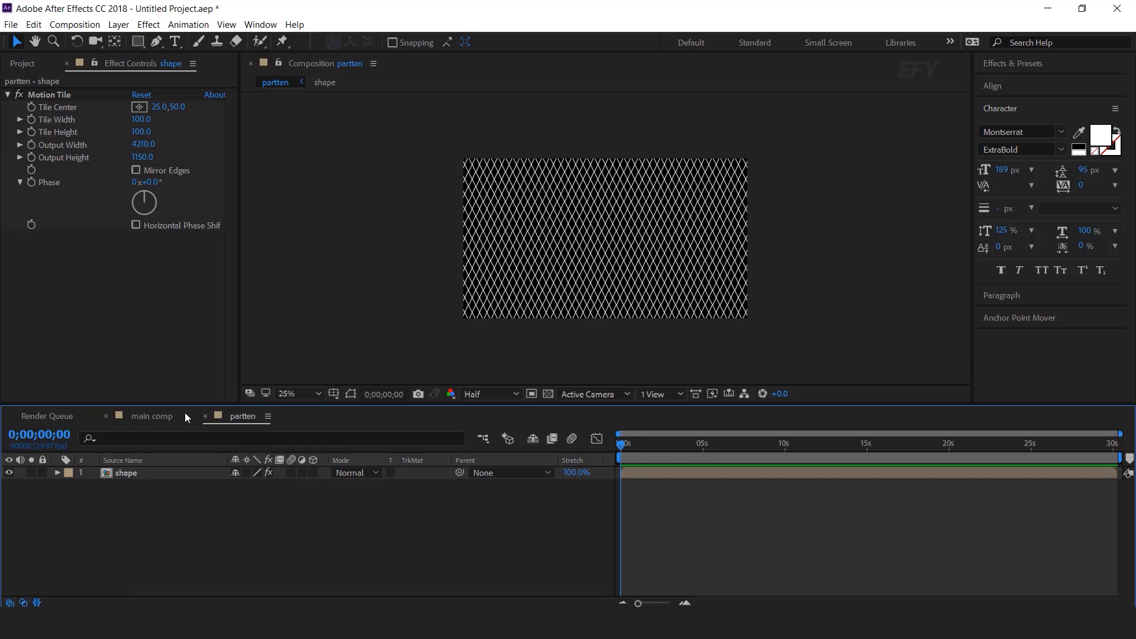
left_click(151, 416)
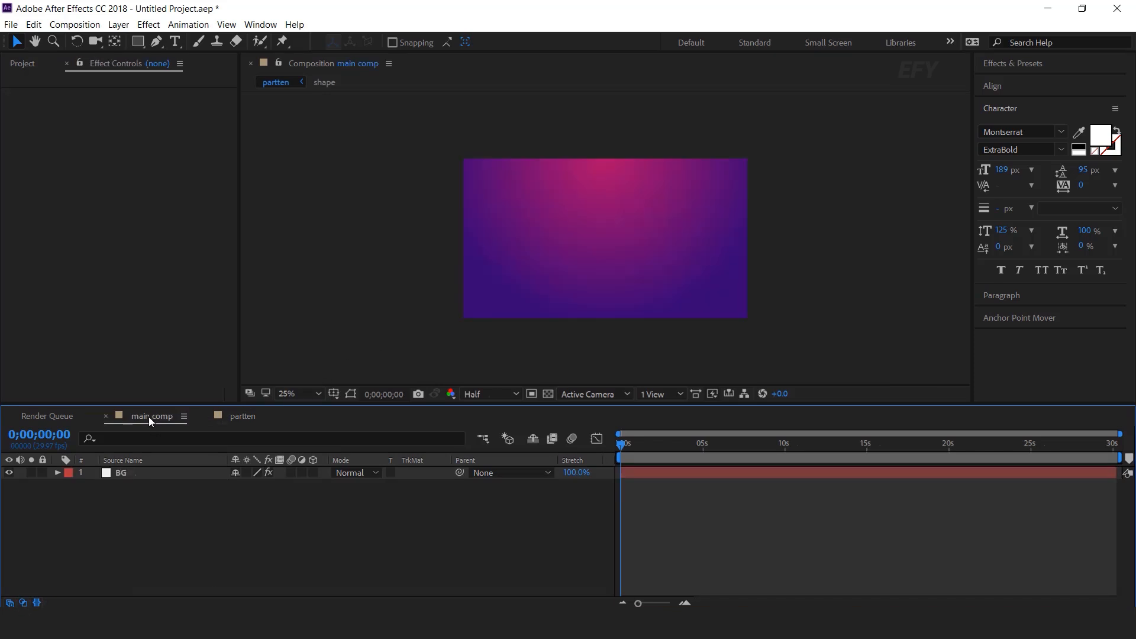
Add the partten comp as a layer above BG in the main comp
left_click(17, 63)
left_click(36, 225)
left_click_drag(20, 231, 158, 467)
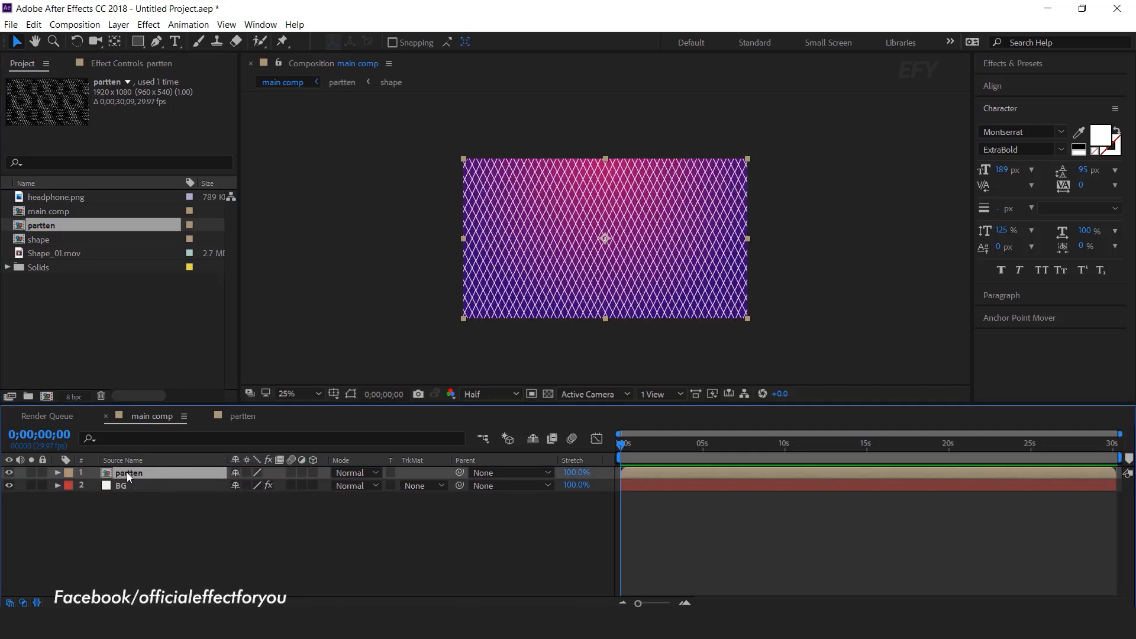
Draw an ellipse mask over the pattern's centre and set it to Subtract
left_click(135, 41)
left_click_drag(141, 45, 218, 79)
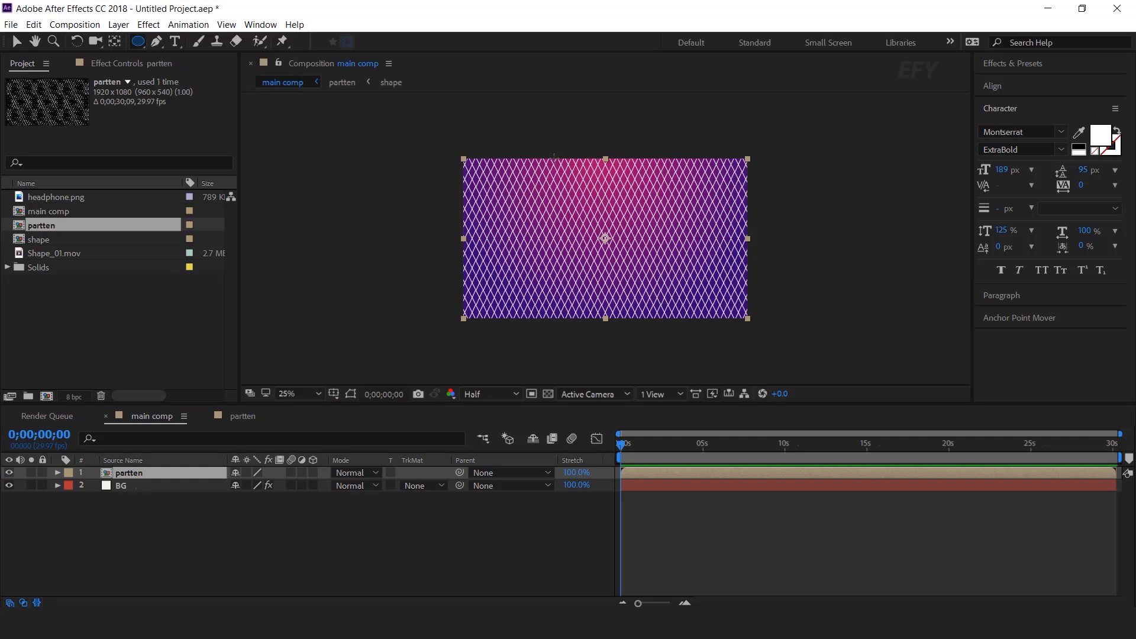
left_click_drag(535, 141, 680, 343)
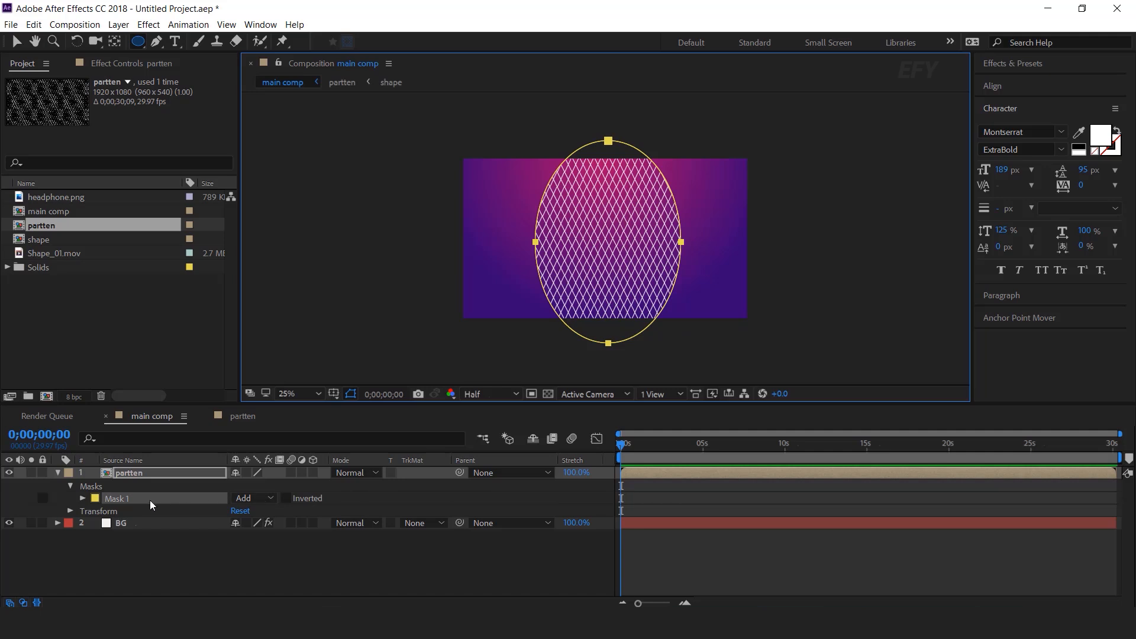
left_click(252, 498)
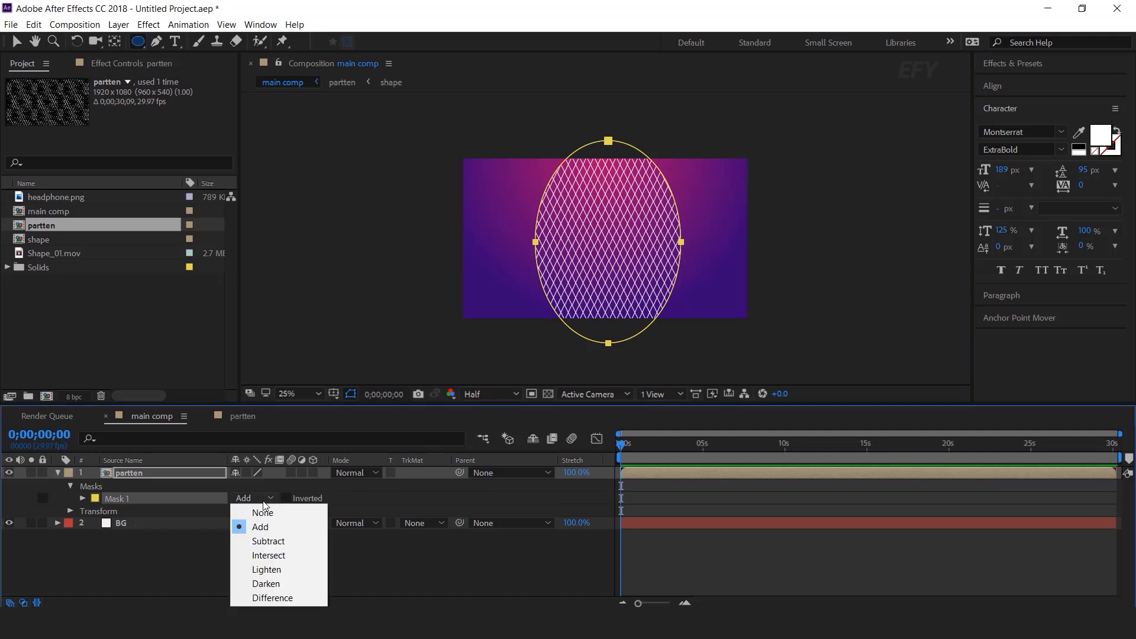
left_click(273, 541)
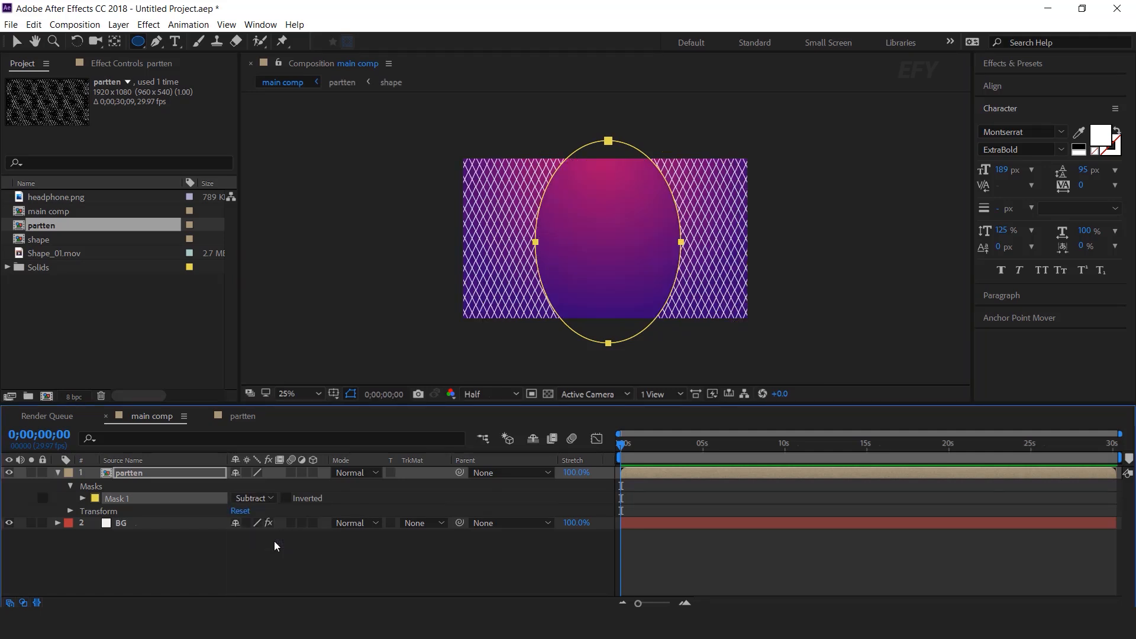
Set the mask feather to about 277 and the mask expansion to 645 px
left_click(83, 499)
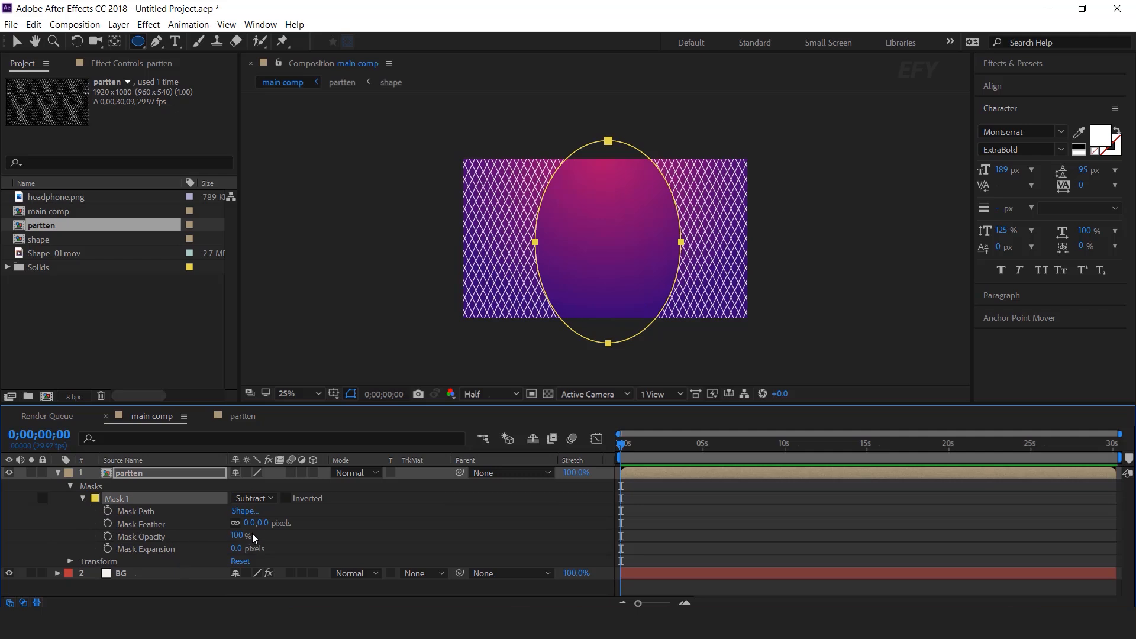
left_click_drag(260, 523, 319, 523)
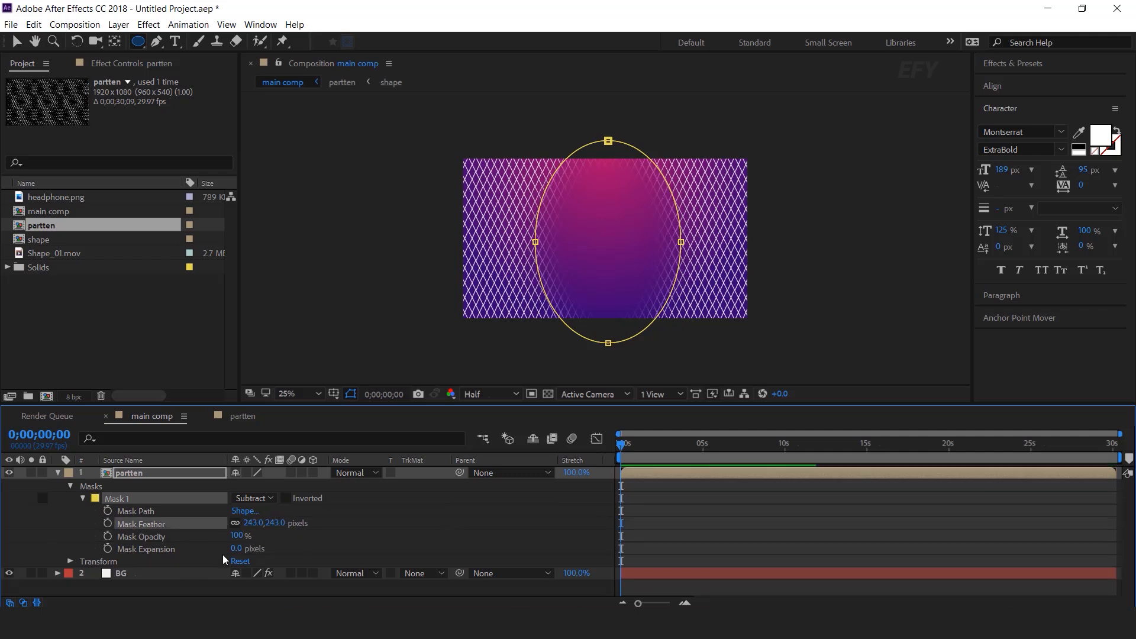
left_click(150, 550)
left_click_drag(237, 549, 593, 554)
Fine-tune the mask's feather and expansion on the partten layer
left_click_drag(273, 524, 301, 524)
left_click_drag(239, 548, 352, 551)
left_click(656, 483)
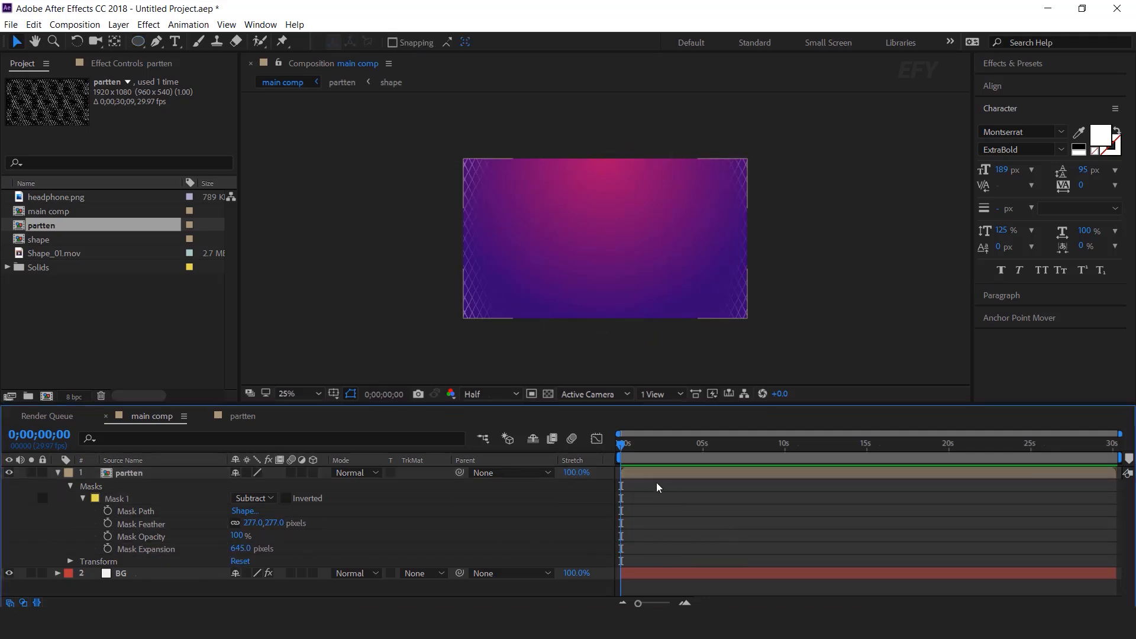
left_click(179, 473)
left_click(57, 473)
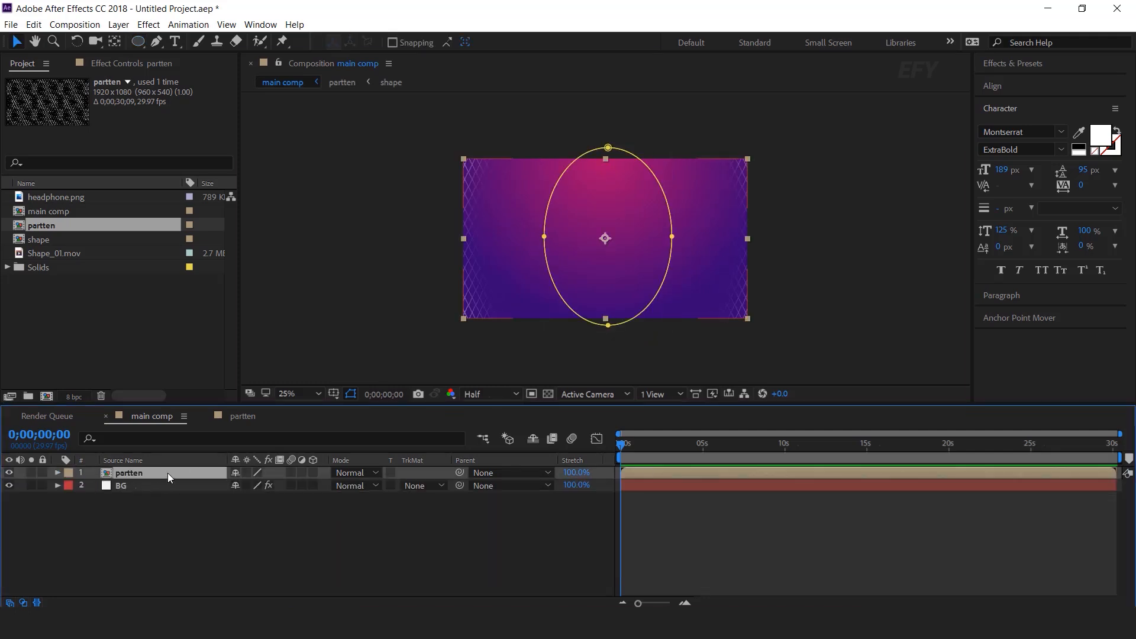
Set the partten layer's opacity to 35%
key("t")
key("period")
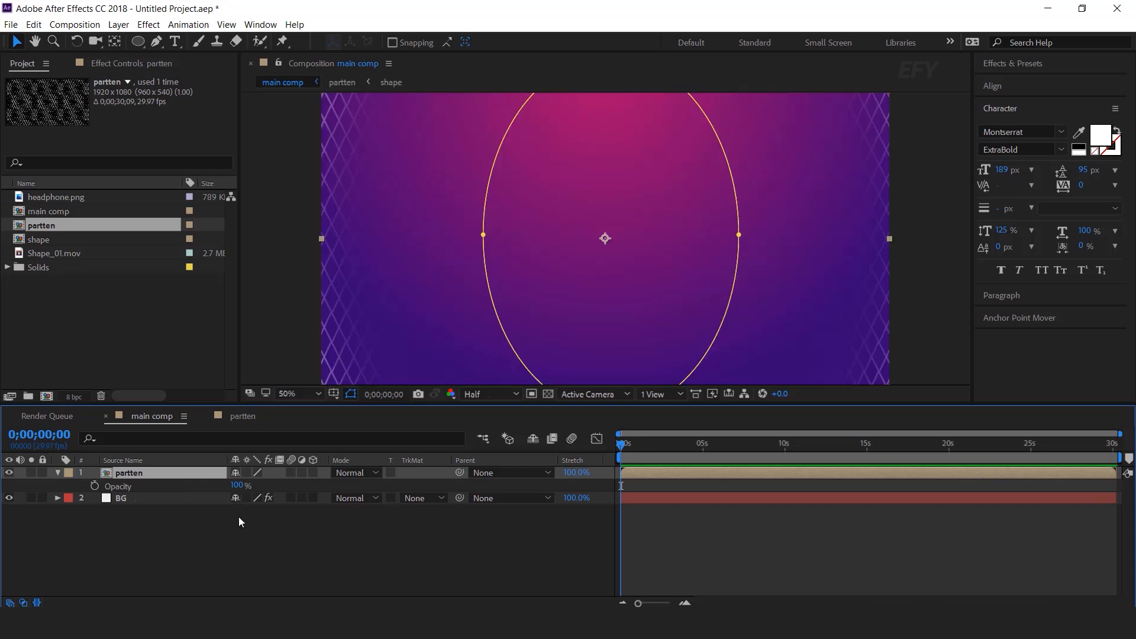
left_click(238, 482)
type("35")
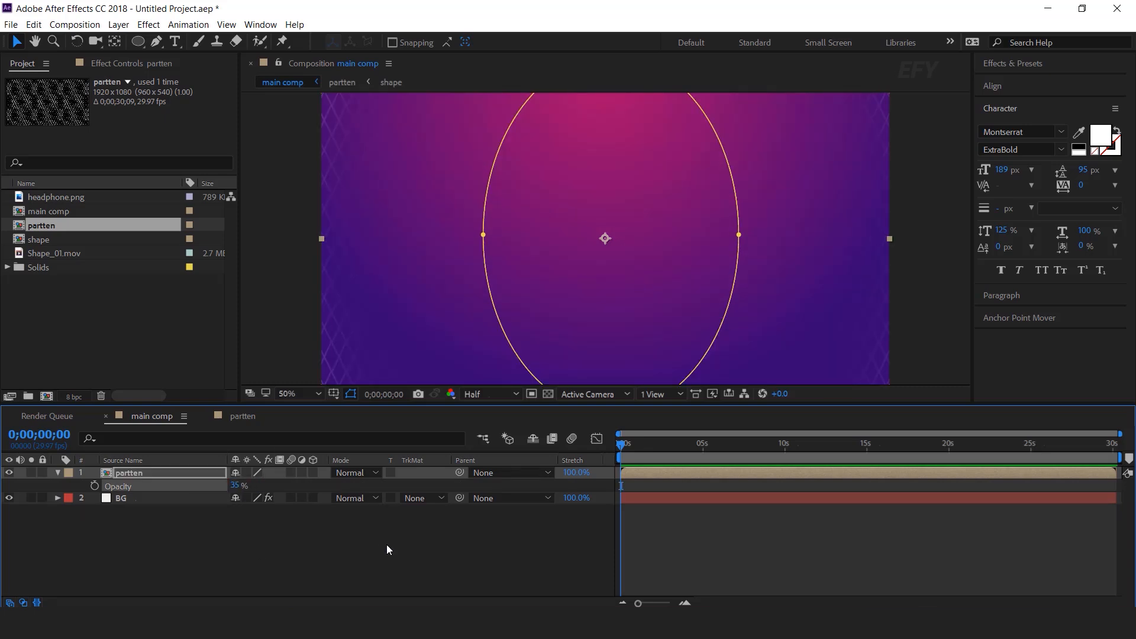
key("Return")
key("comma")
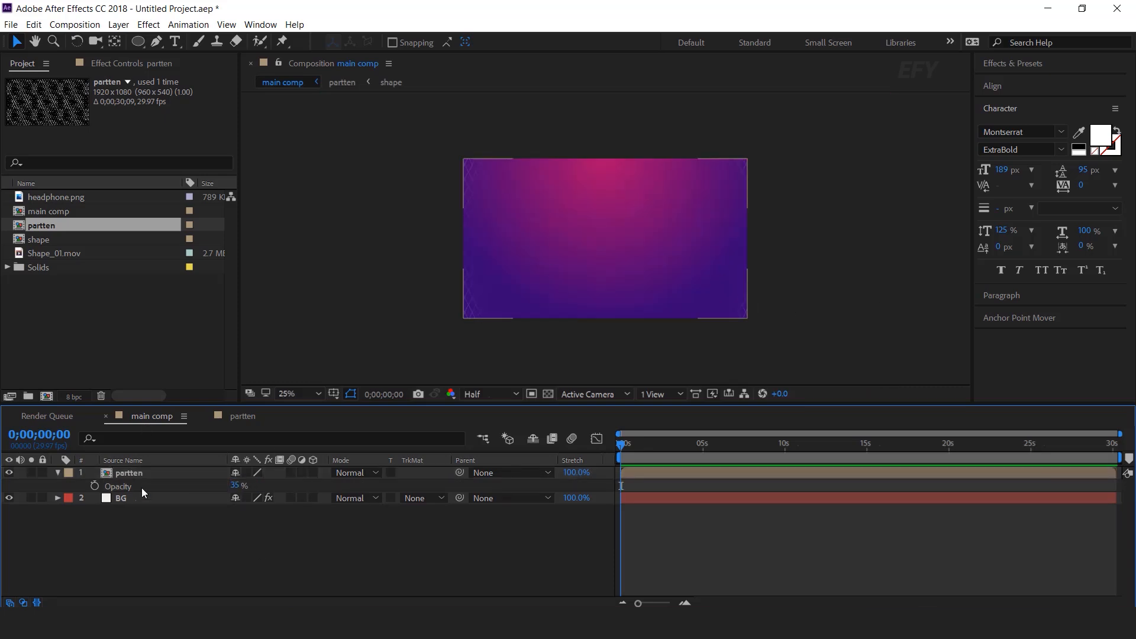
left_click(57, 472)
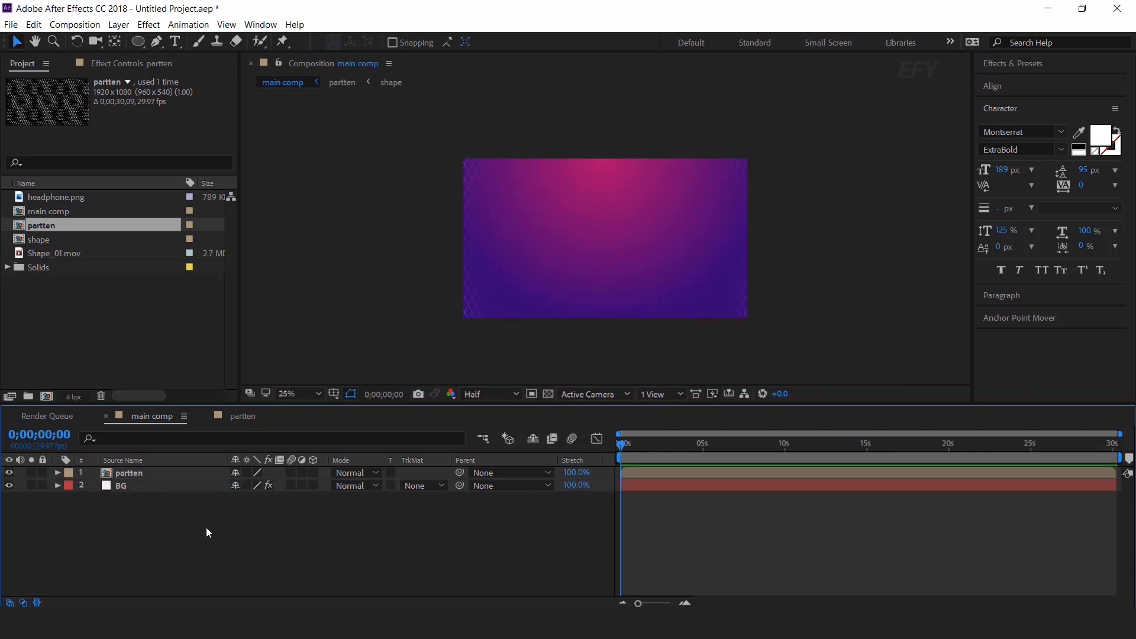
Create a new 1920×1080, 29.97 fps composition named scene 1
left_click(144, 328)
left_click(47, 396)
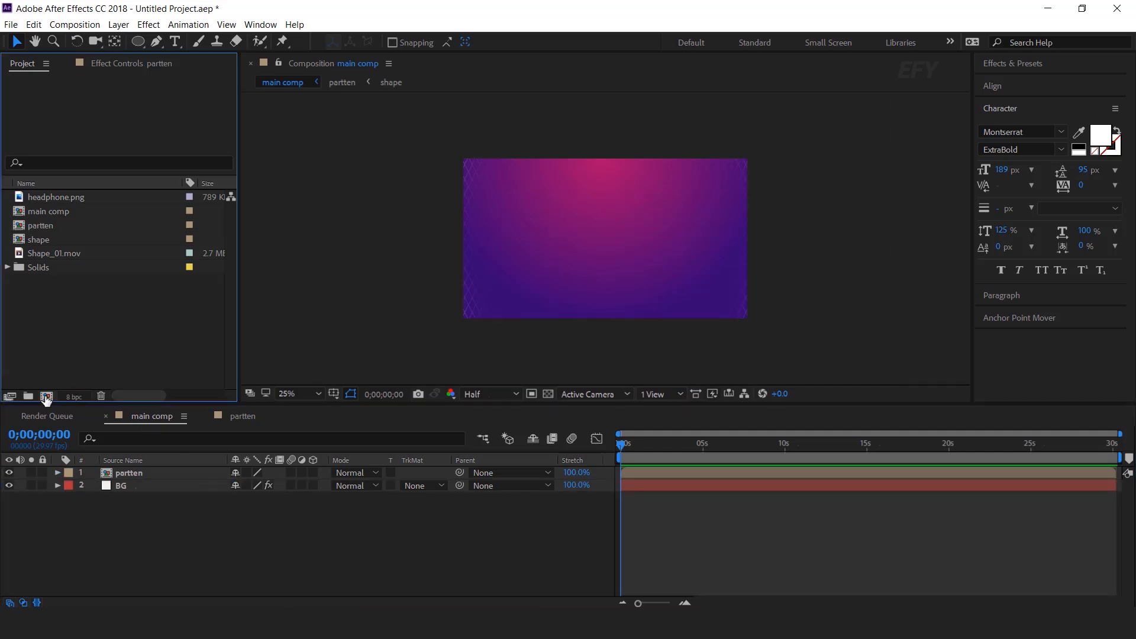
key("ctrl+a")
type("sc")
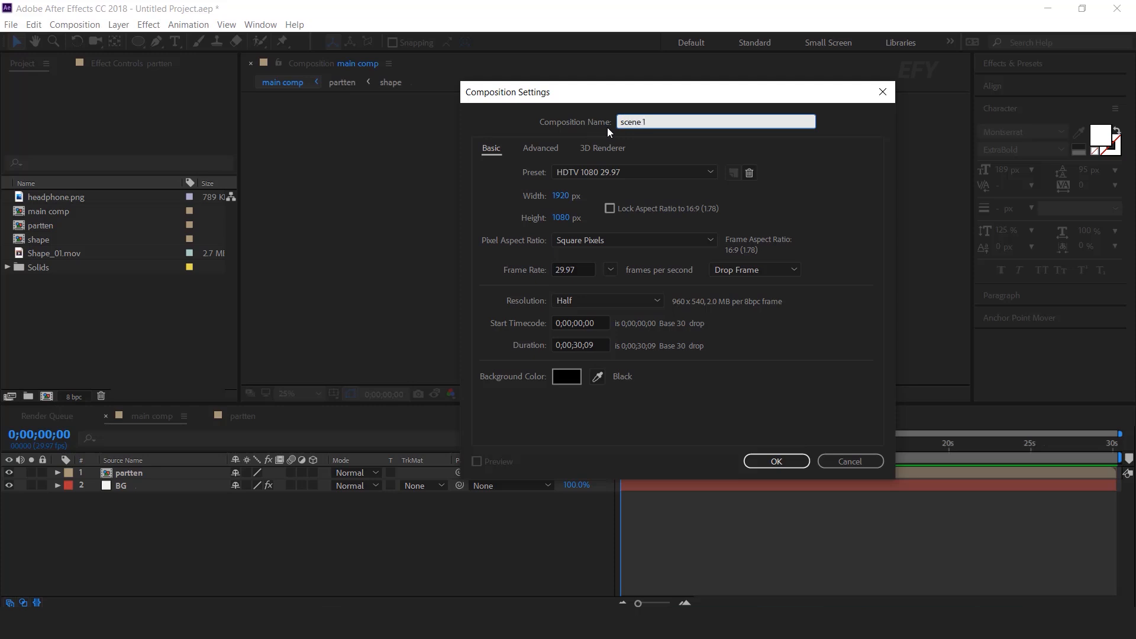
key("Return")
left_click(138, 43)
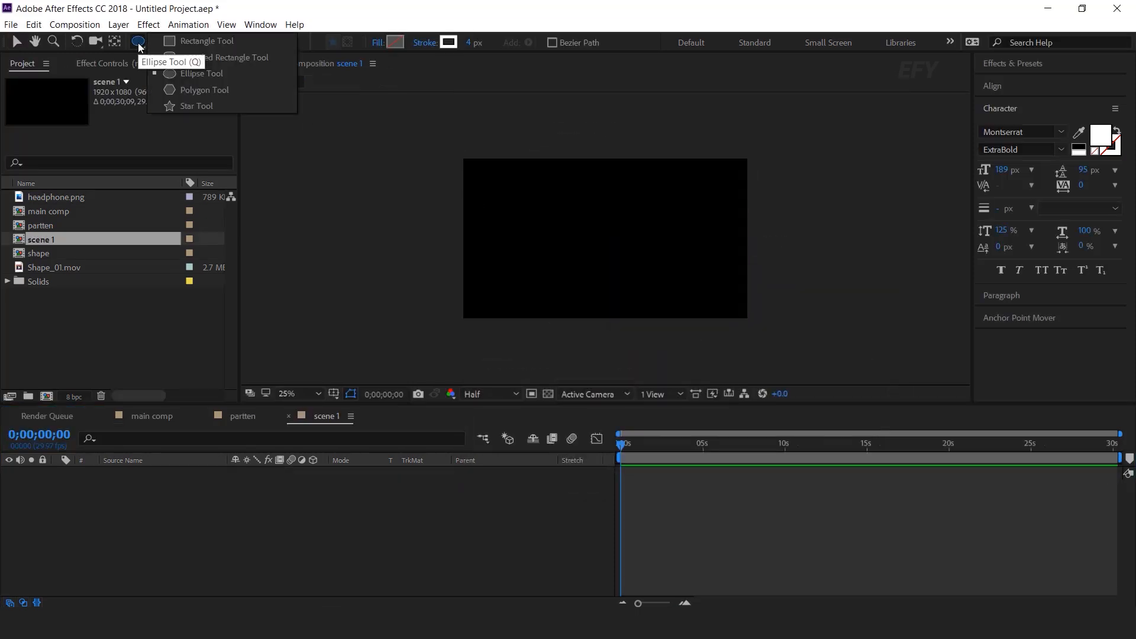
Draw a rounded rectangle in scene 1 and centre it horizontally and vertically
left_click(236, 59)
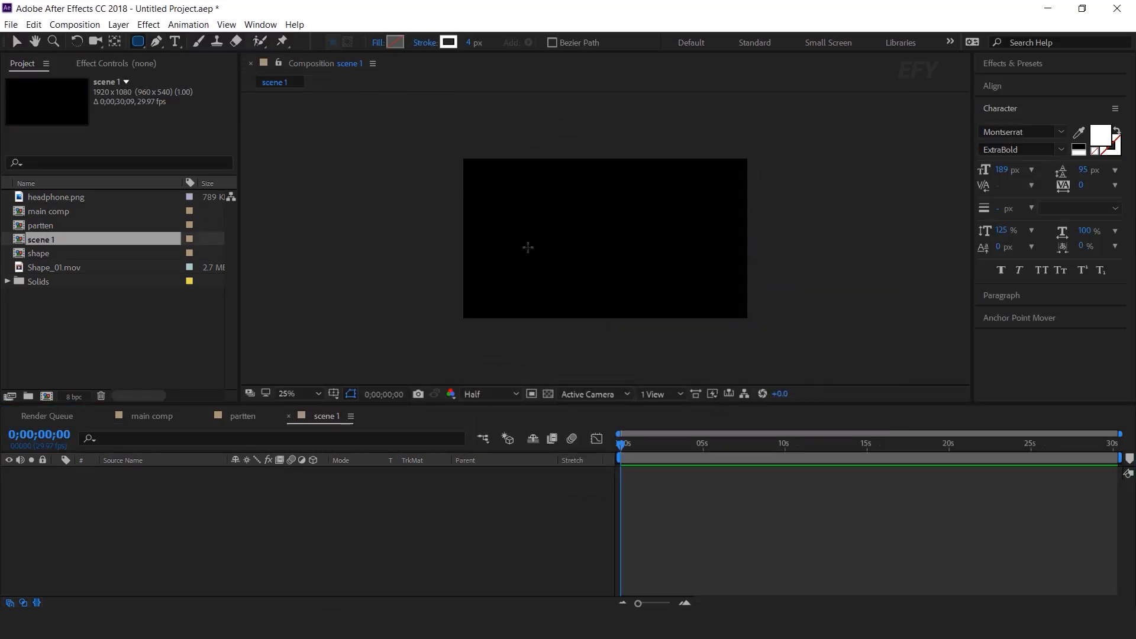
left_click_drag(486, 189, 716, 301)
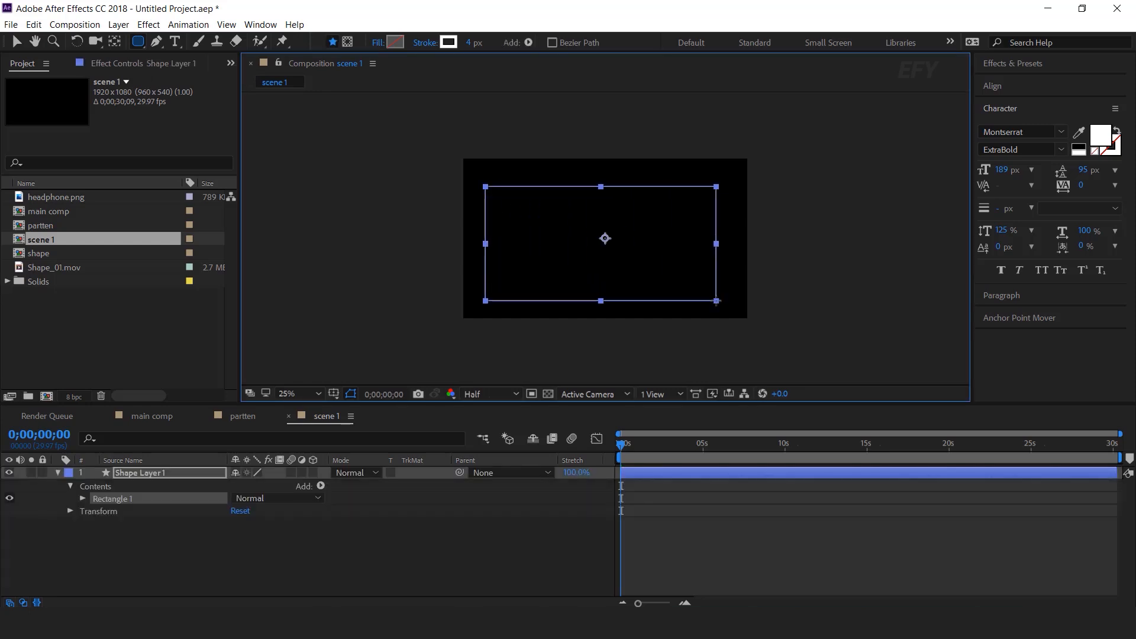
key("v")
left_click(1002, 96)
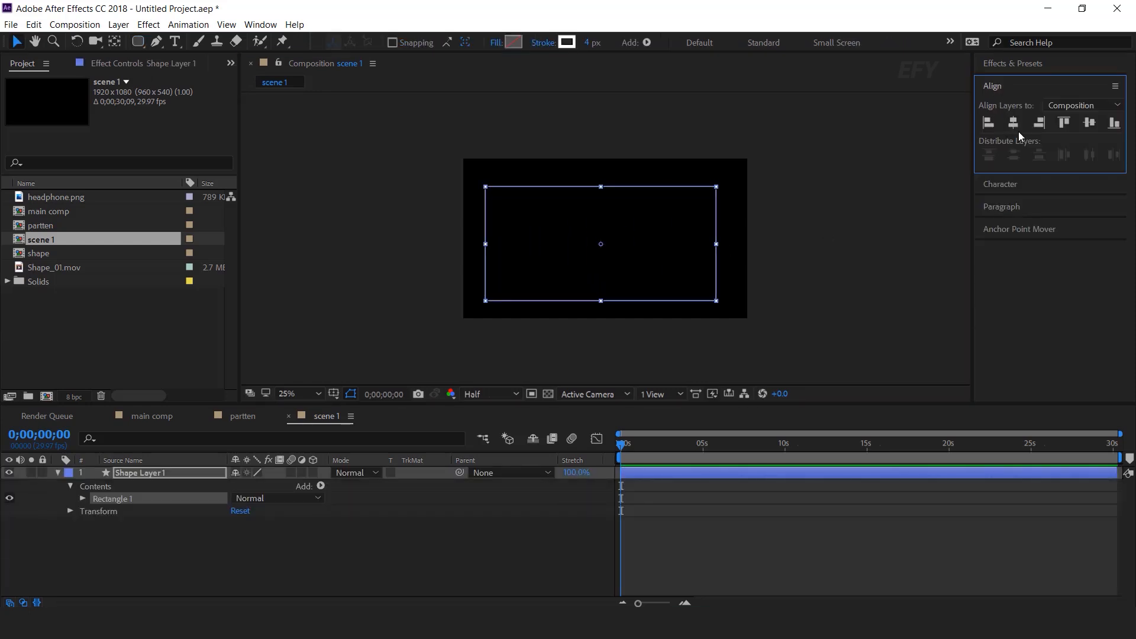
left_click(1012, 123)
left_click(1089, 123)
left_click(856, 249)
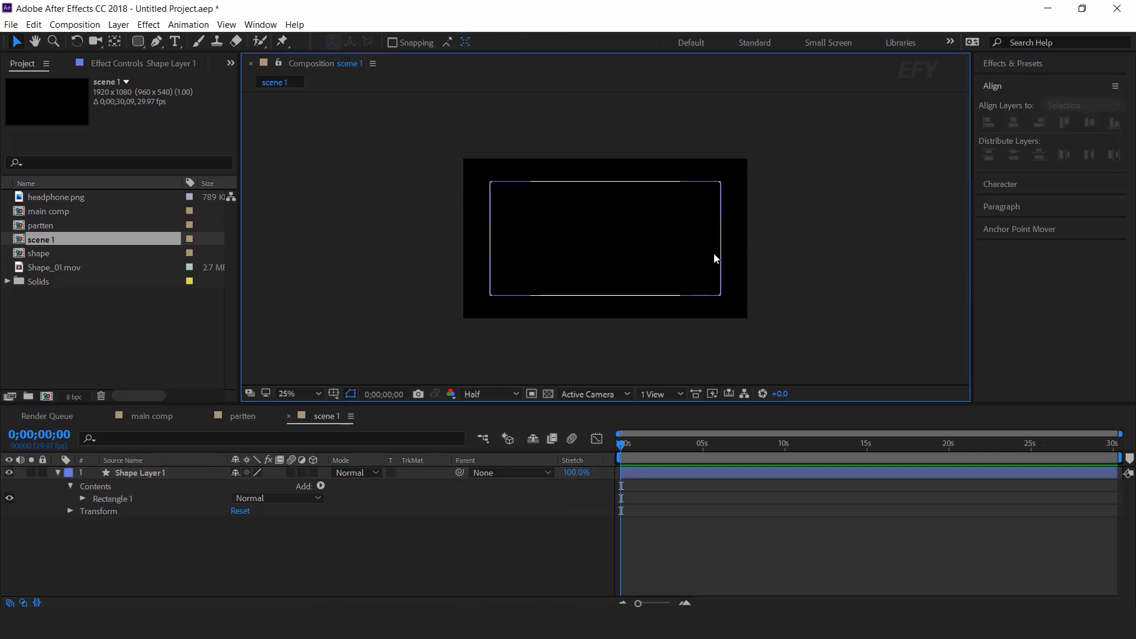
Set the rectangle path's corner roundness to 68
key("period")
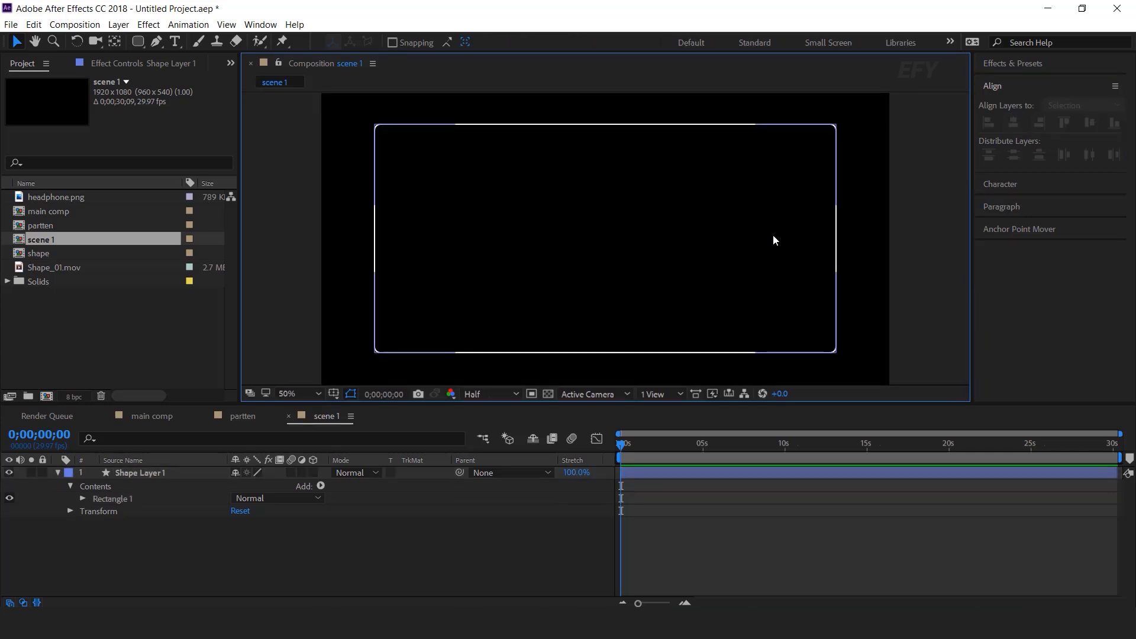
left_click(82, 498)
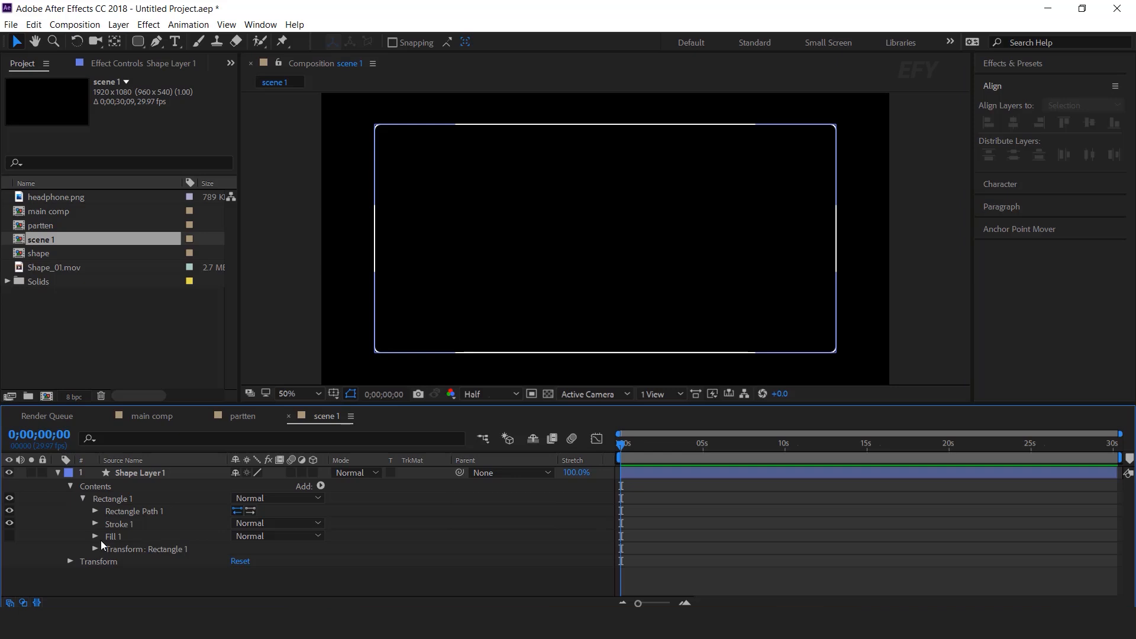
left_click(95, 510)
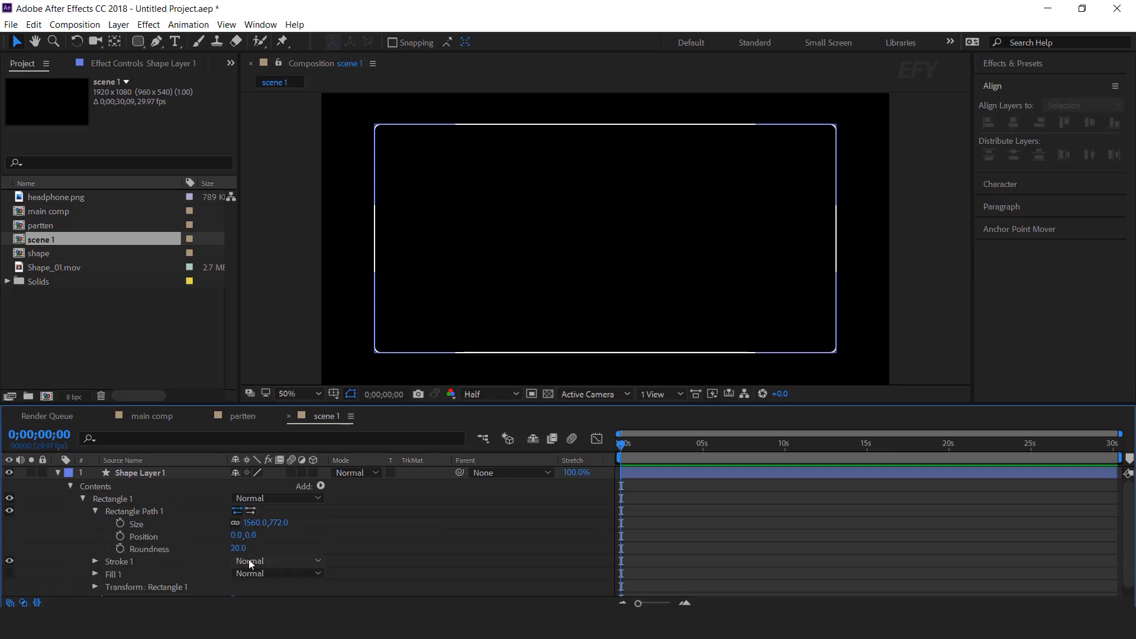
left_click_drag(238, 548, 267, 548)
left_click(934, 541)
left_click(935, 321)
key("comma")
key("period")
key("comma")
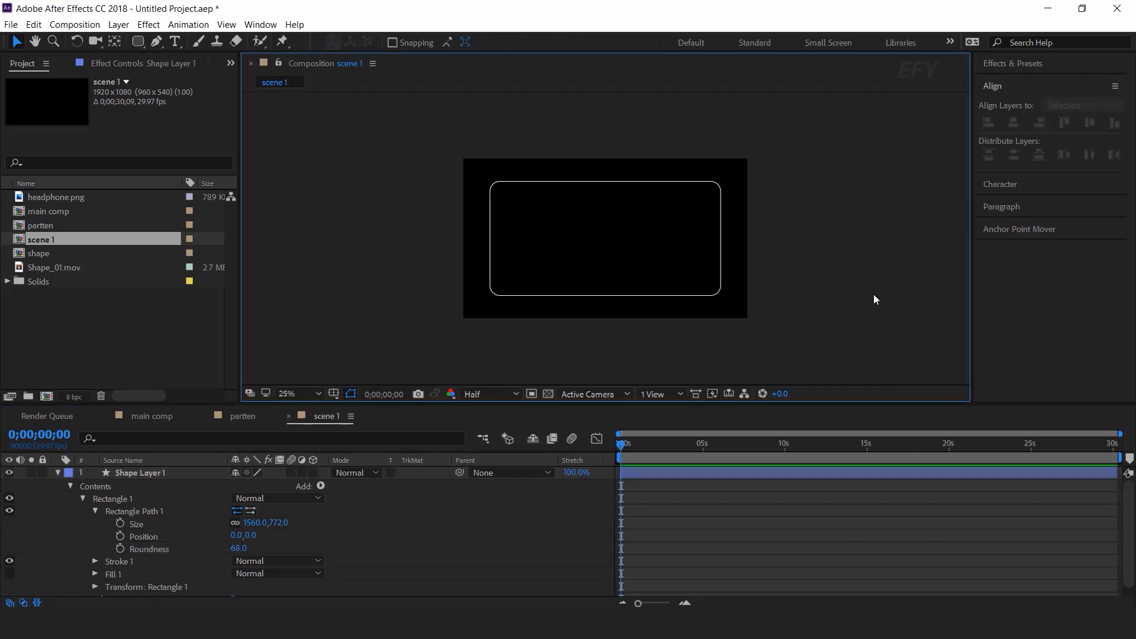
left_click(57, 472)
left_click(151, 474)
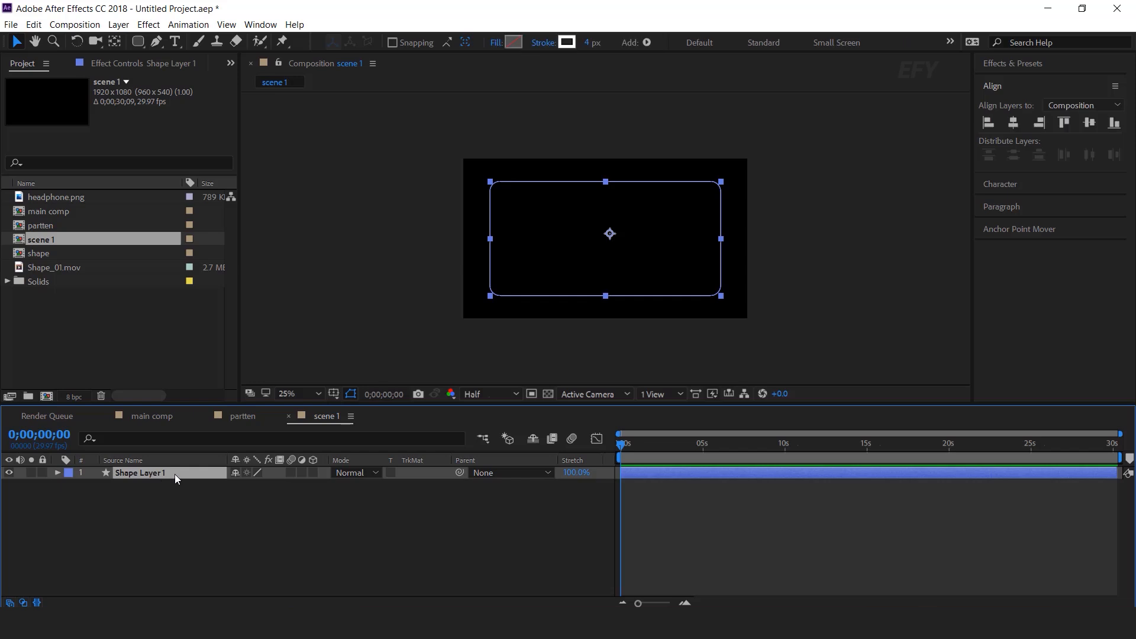
Remove the rectangle's outline stroke and apply Gradient Ramp to it
left_click(543, 43)
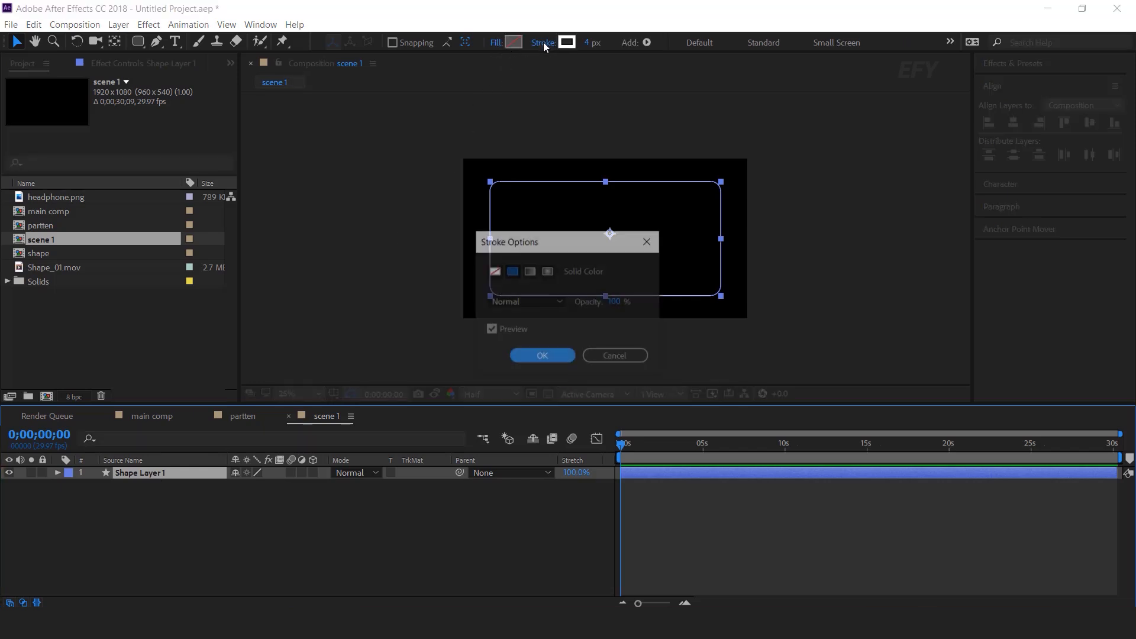
left_click(496, 271)
left_click(537, 354)
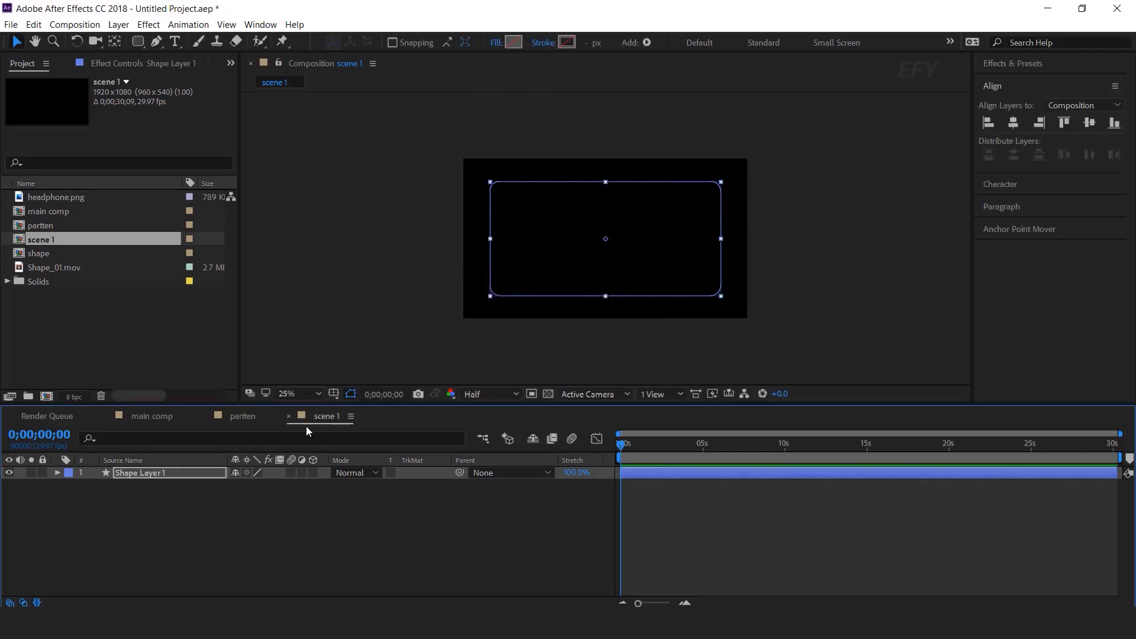
key("ctrl+space")
type("ramp")
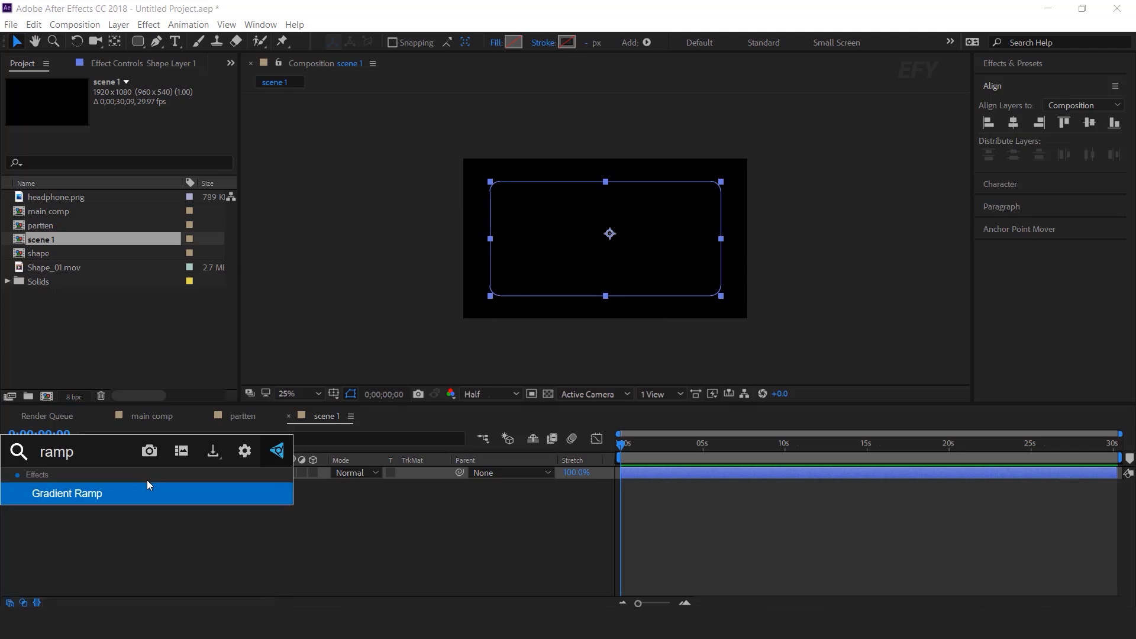
key("Return")
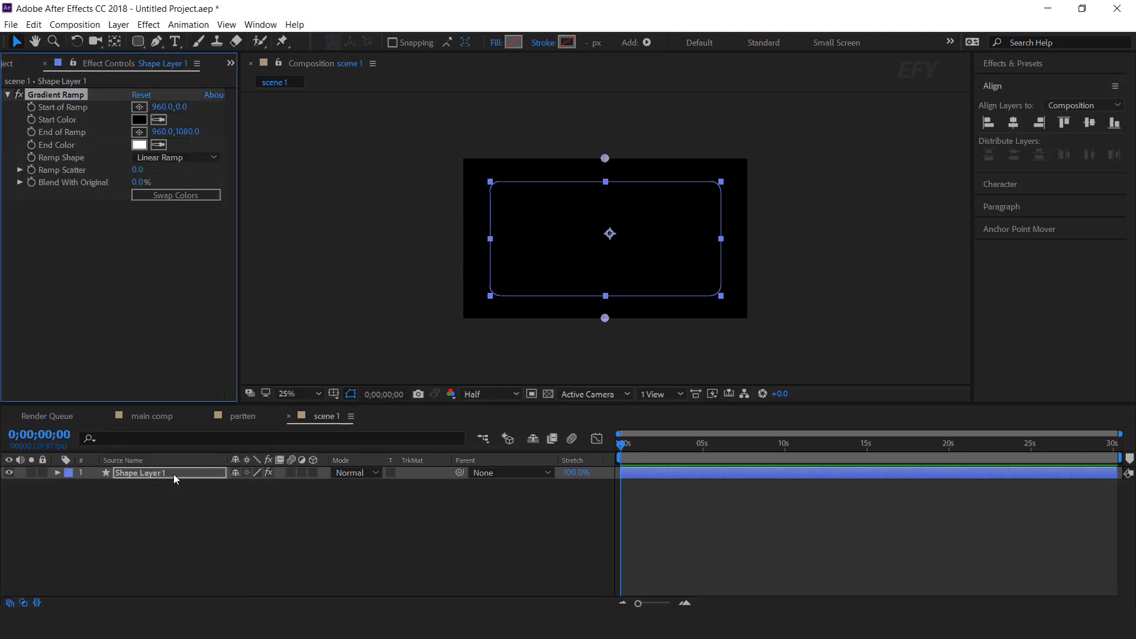
Copy BG's Gradient Ramp from the main comp and paste it onto Shape Layer 1
left_click(152, 416)
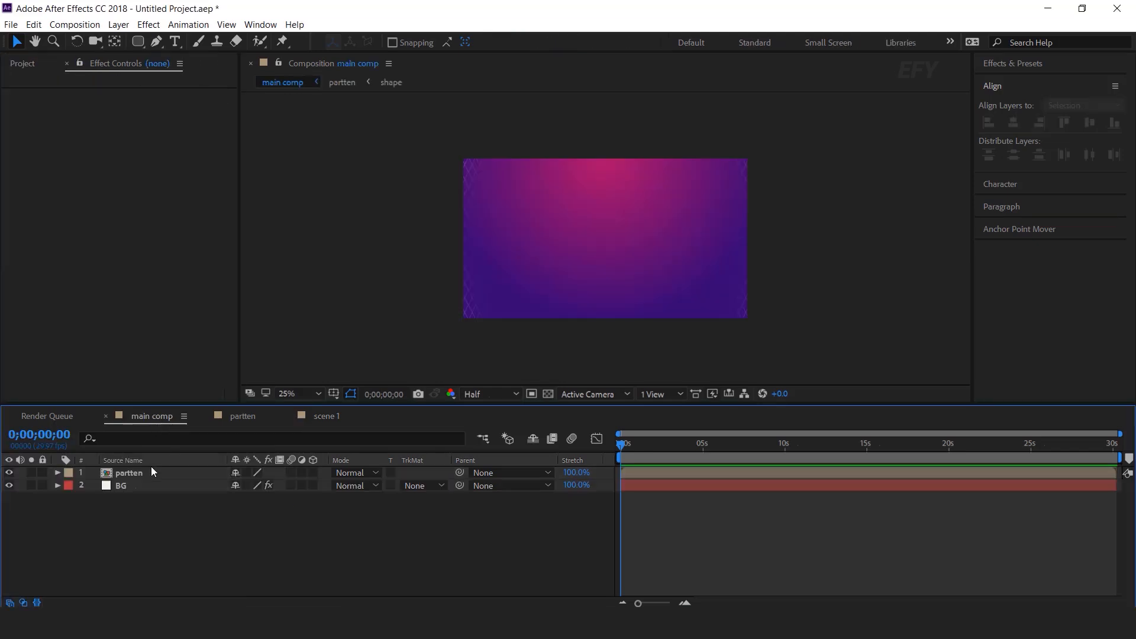
left_click(122, 487)
left_click(61, 93)
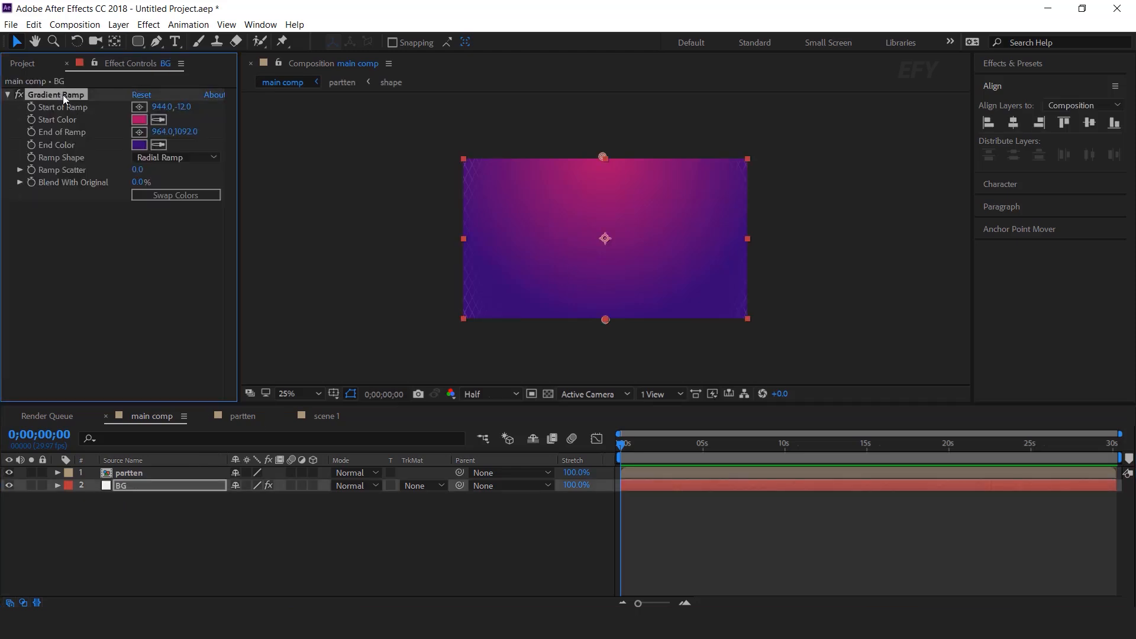
left_click(326, 416)
left_click(139, 474)
left_click(72, 94)
key("ctrl+v")
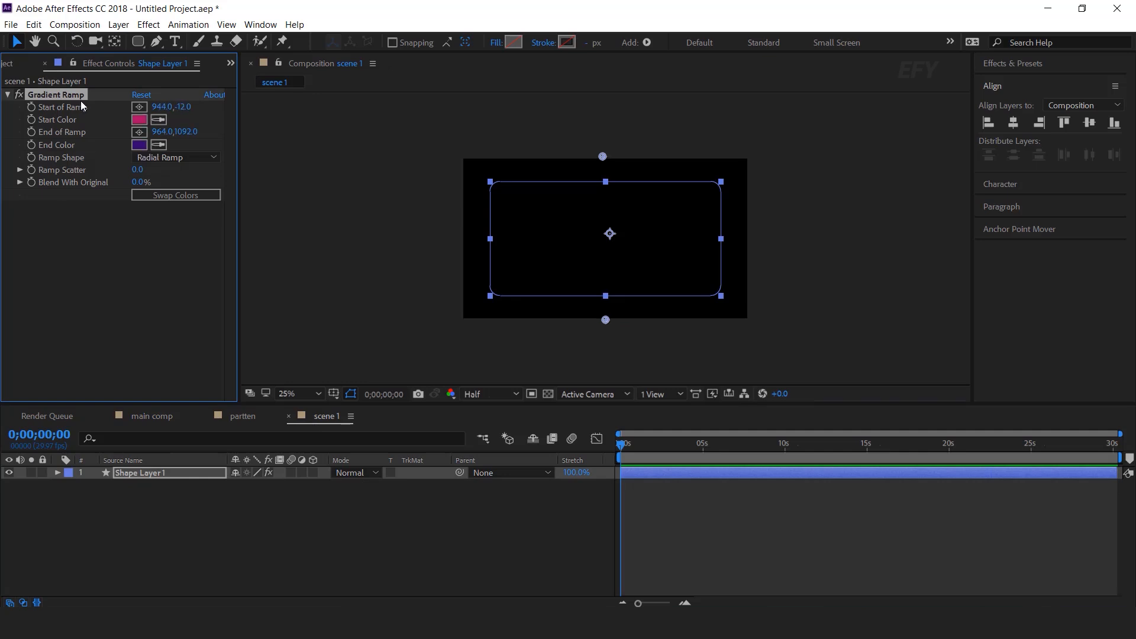
Give the rectangle a solid fill so the radial gradient shows
left_click(496, 42)
left_click(512, 271)
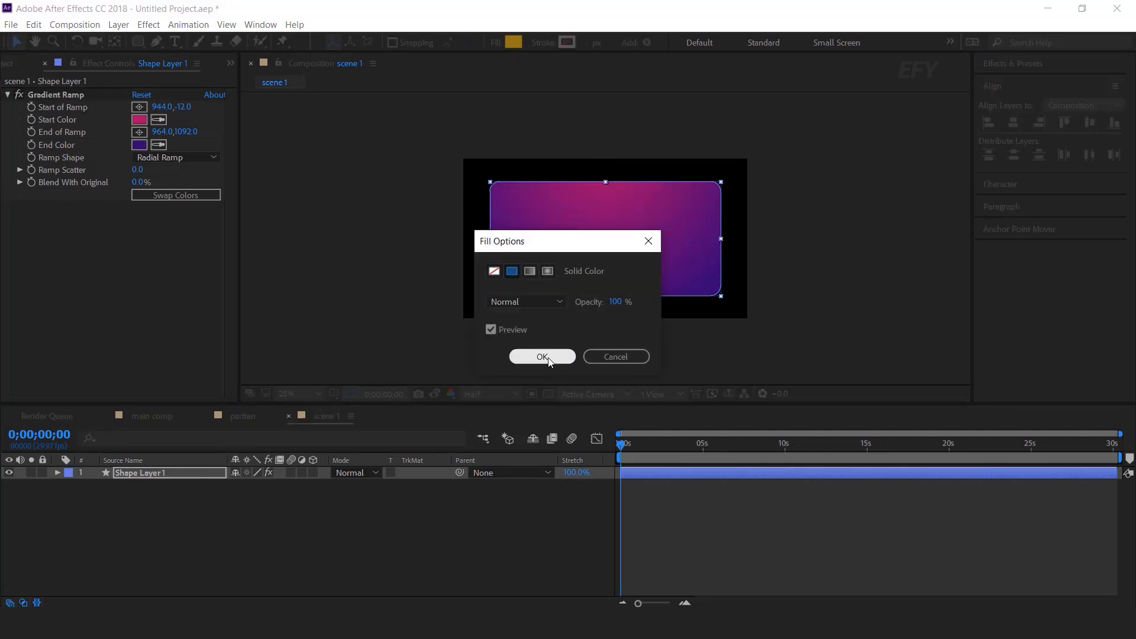
left_click(542, 357)
left_click(555, 541)
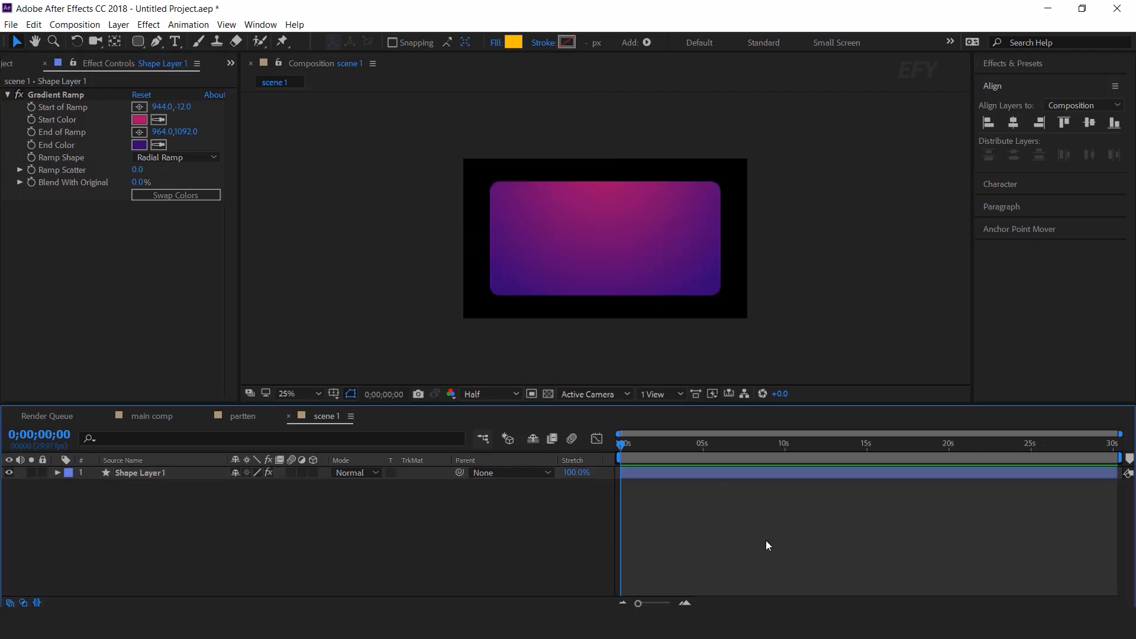
key("period")
key("period")
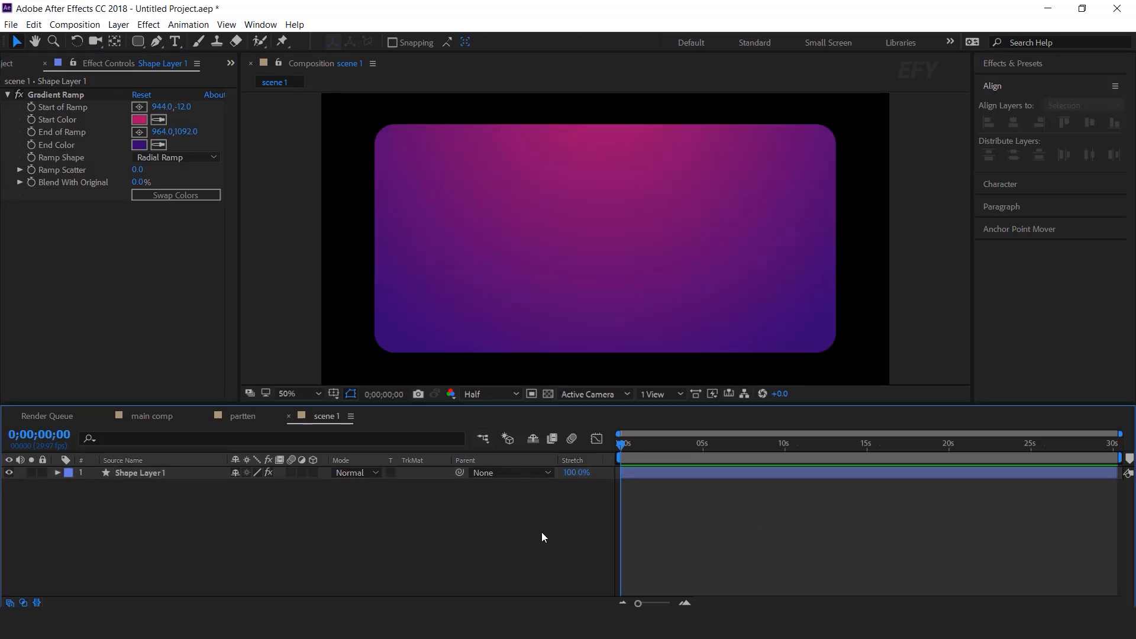
Add a new camera layer, Camera 1, using the 35mm preset
right_click(499, 495)
mouse_move(565, 356)
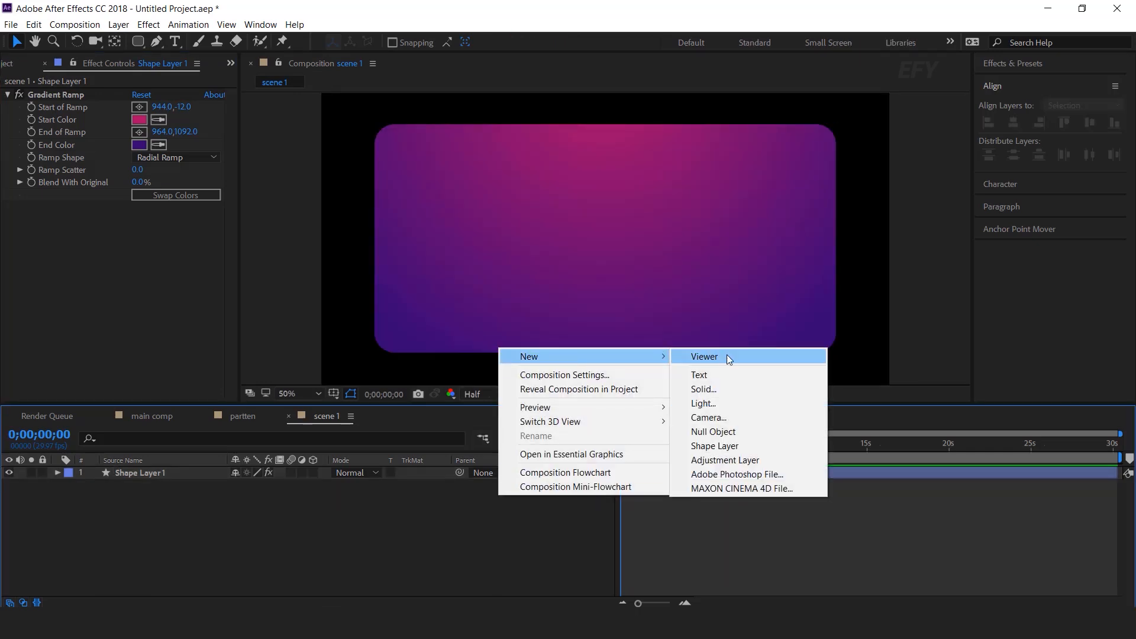
left_click(738, 414)
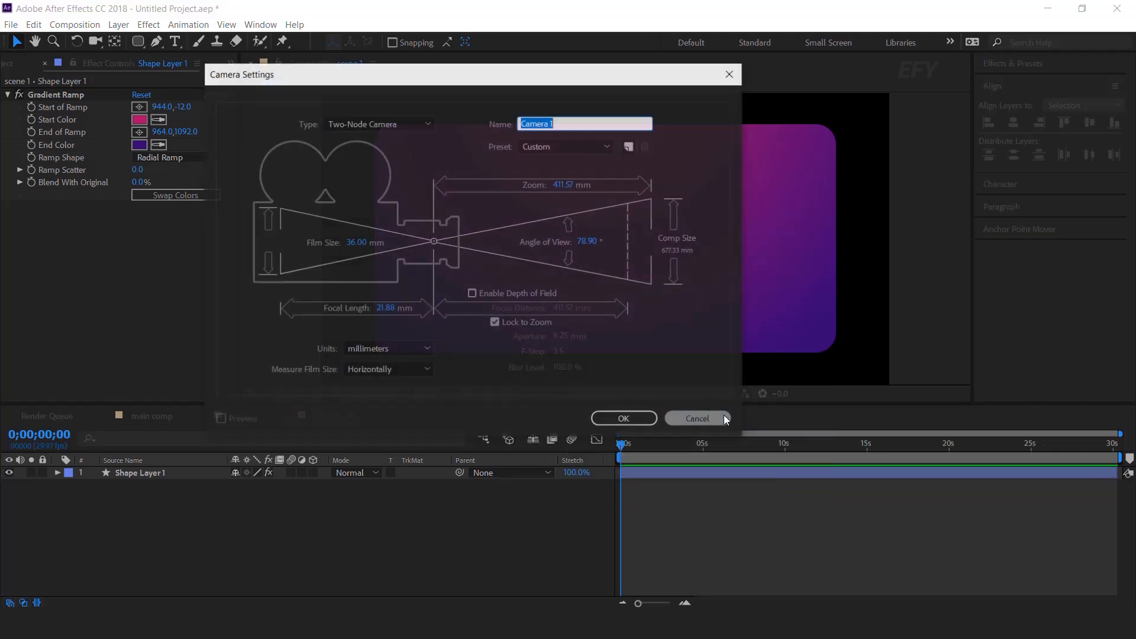
left_click(546, 146)
left_click(563, 238)
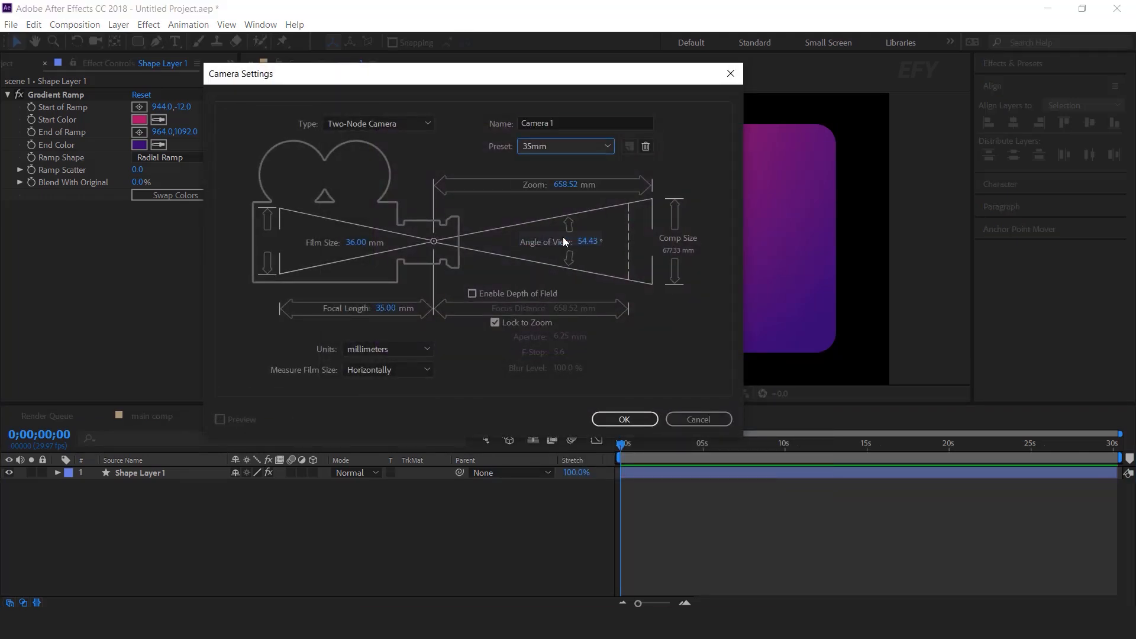
left_click(627, 418)
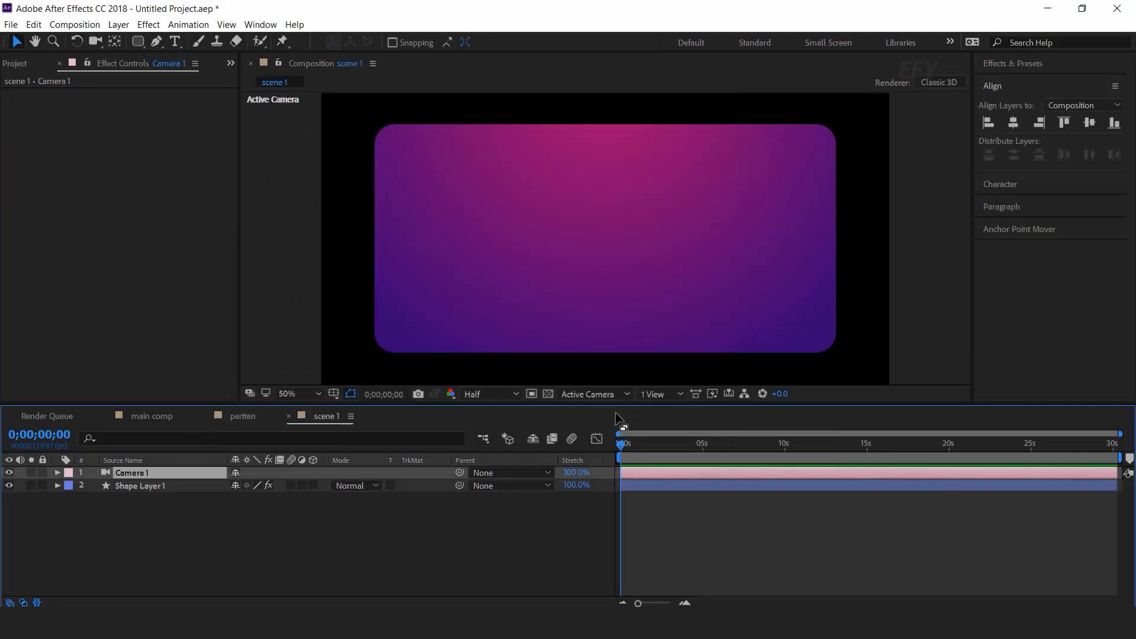
Add a Null 1 layer and parent Camera 1 to it
right_click(502, 535)
mouse_move(555, 391)
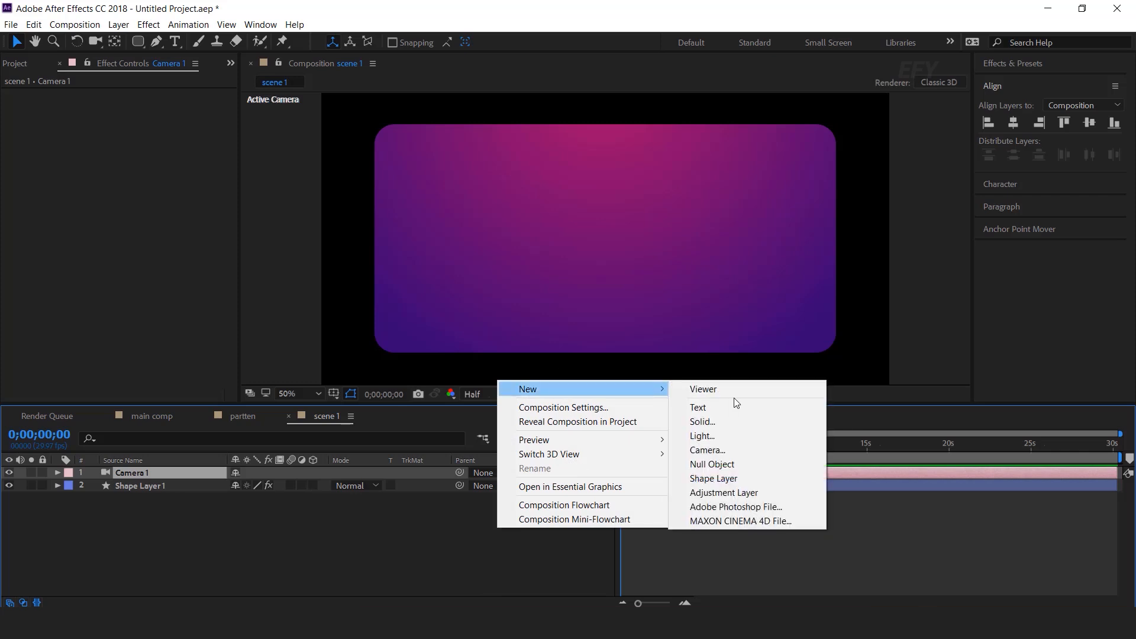
left_click(726, 465)
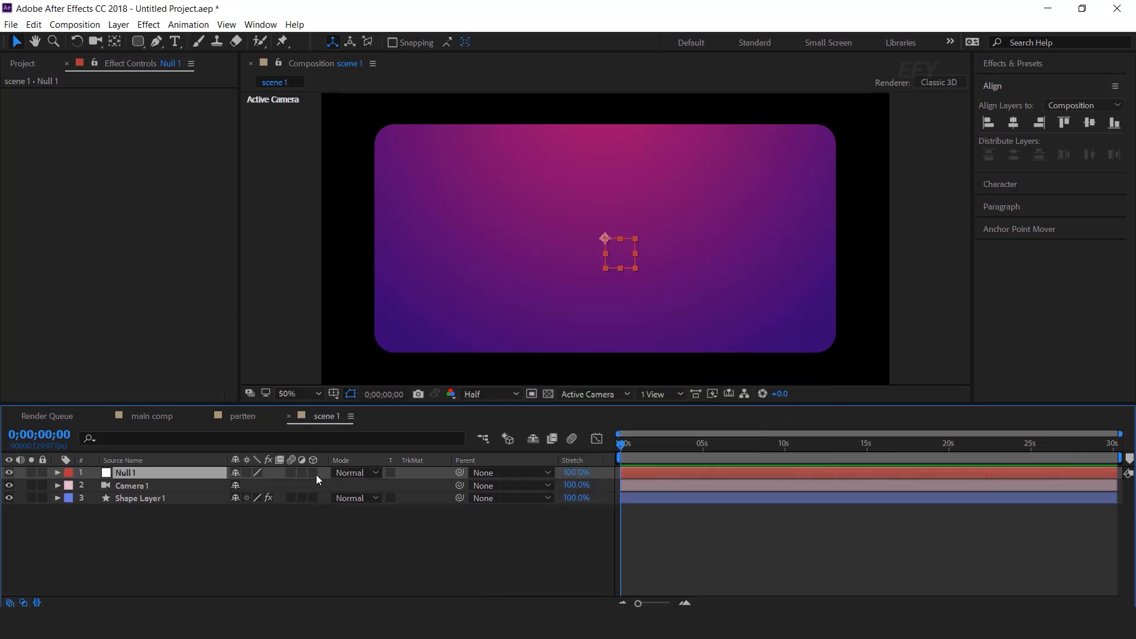
left_click(161, 486)
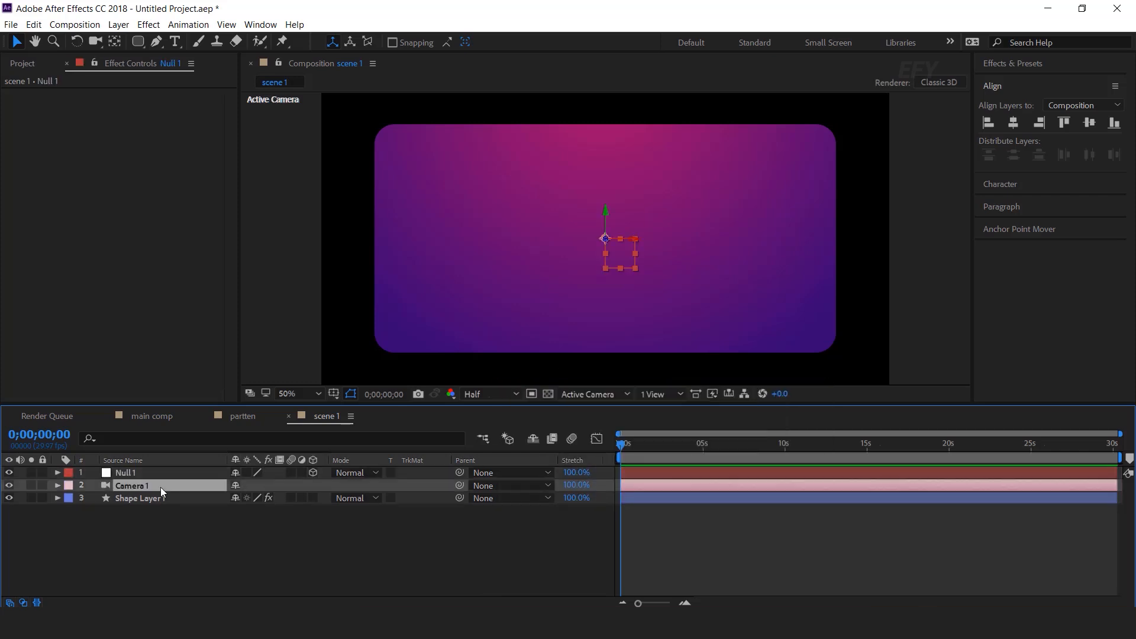
left_click_drag(460, 485, 144, 471)
Turn on Shape Layer 1's 3D switch
left_click(142, 499)
left_click(313, 498)
left_click(460, 532)
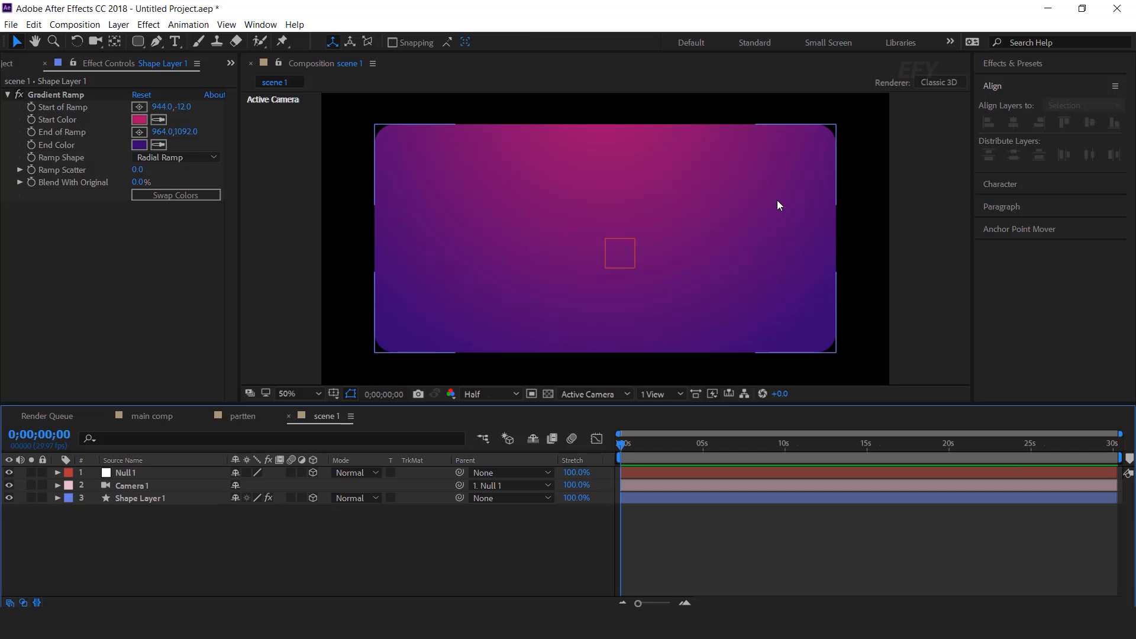
scroll(776, 200, "down", 2)
left_click(331, 533)
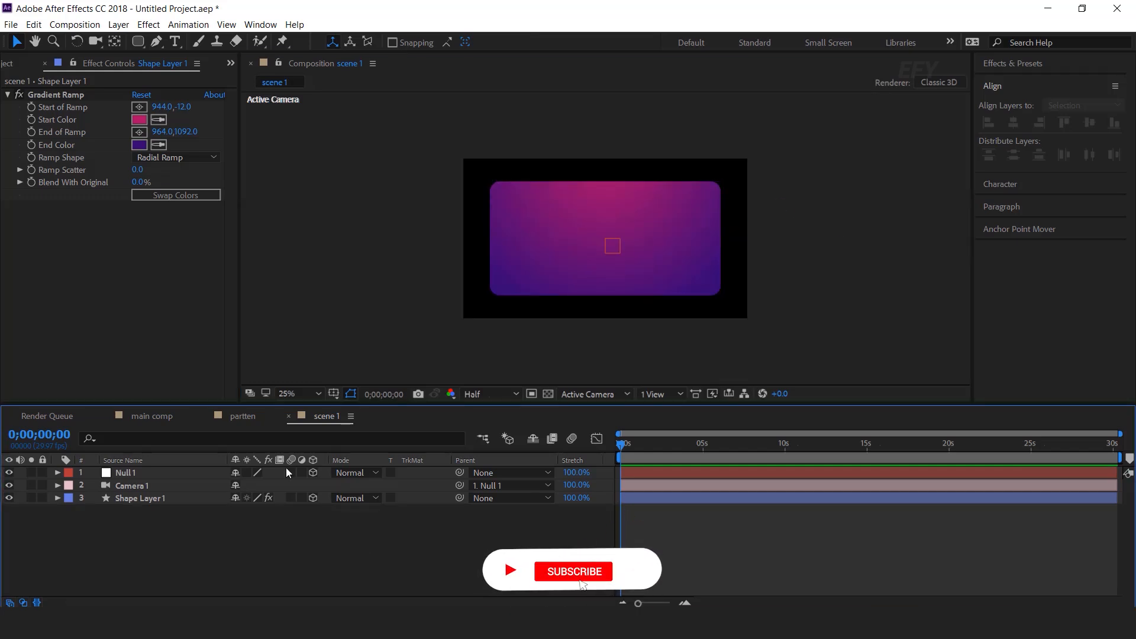
Draw a yellow six-sided polygon over the card's upper left with the Polygon Tool
left_click(140, 42)
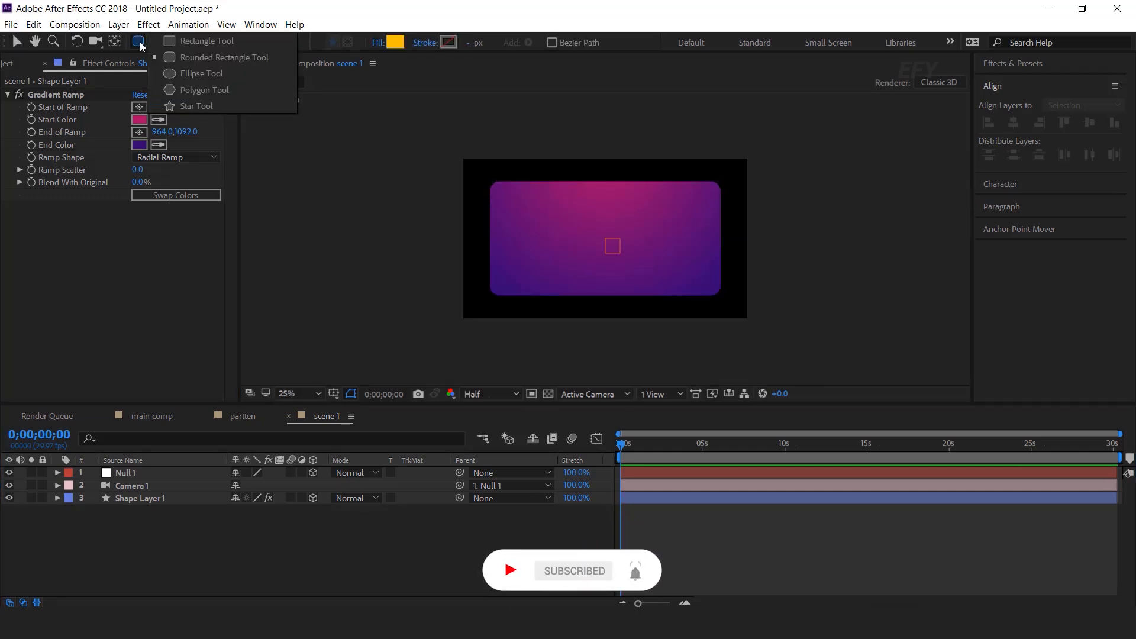
left_click(204, 89)
left_click_drag(505, 185, 572, 226)
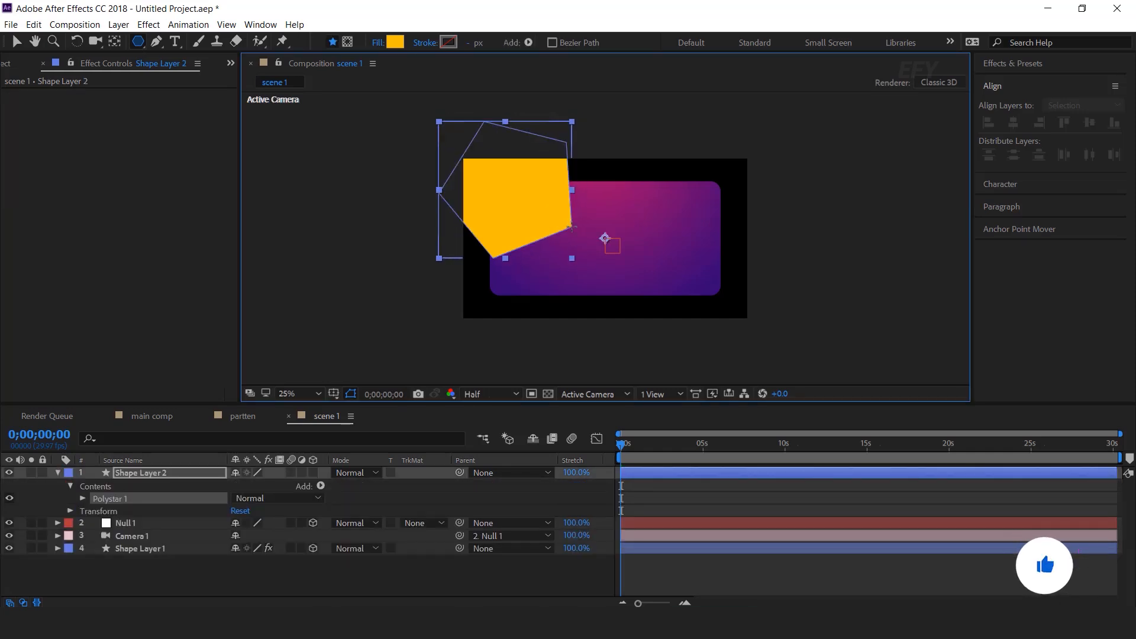
key("Down")
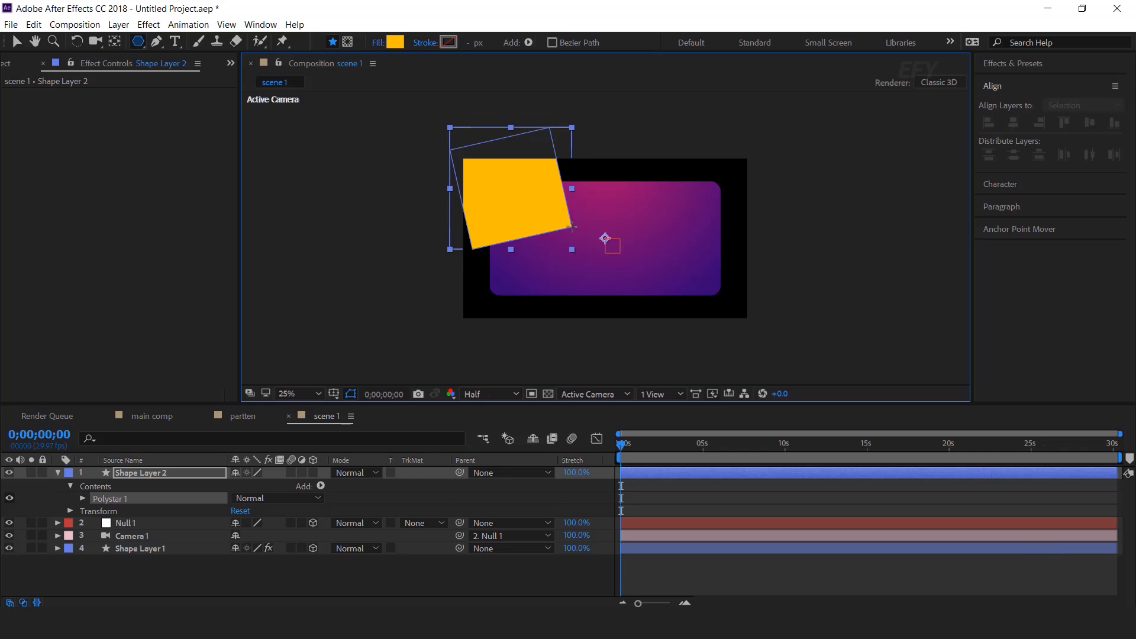
key("Up")
key("Up")
left_click_drag(571, 227, 579, 227)
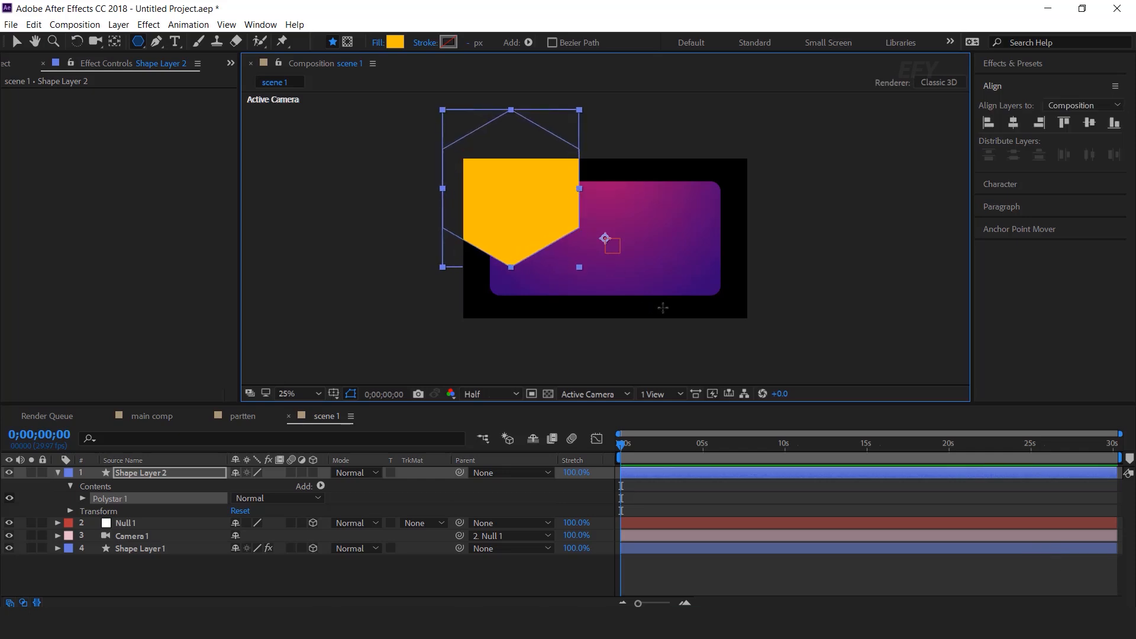
Centre the hexagon's anchor point and move the hexagon right and down
left_click(1009, 223)
left_click(1006, 206)
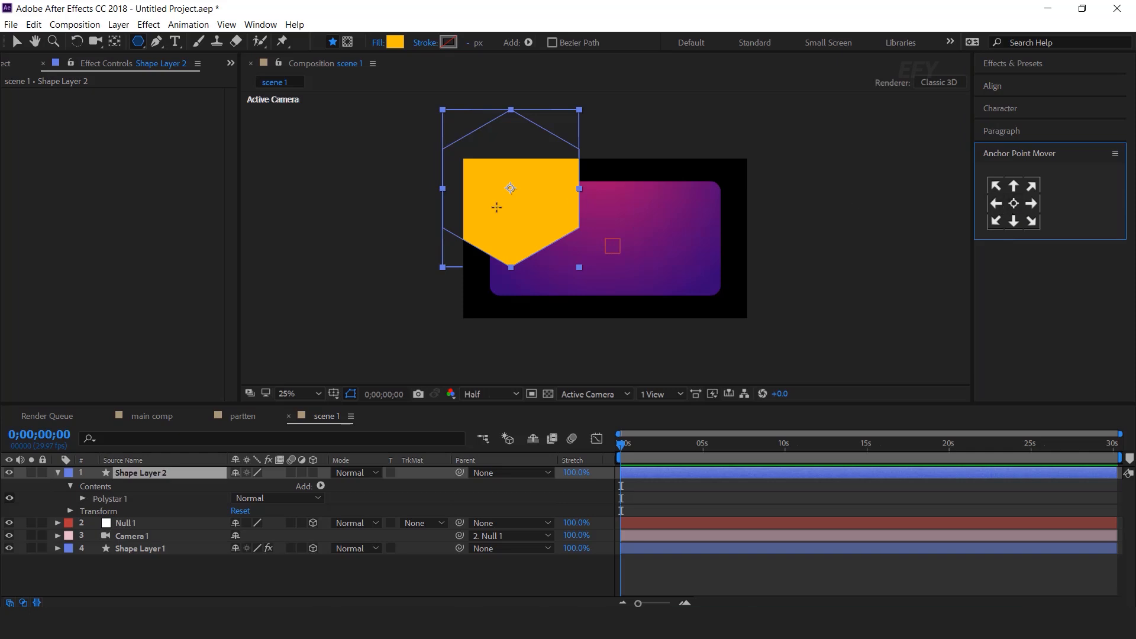
left_click(16, 42)
left_click_drag(543, 218, 576, 246)
Enlarge the hexagon and set Polystar Path 1 Outer Roundness to 50%
left_click_drag(615, 299, 633, 320)
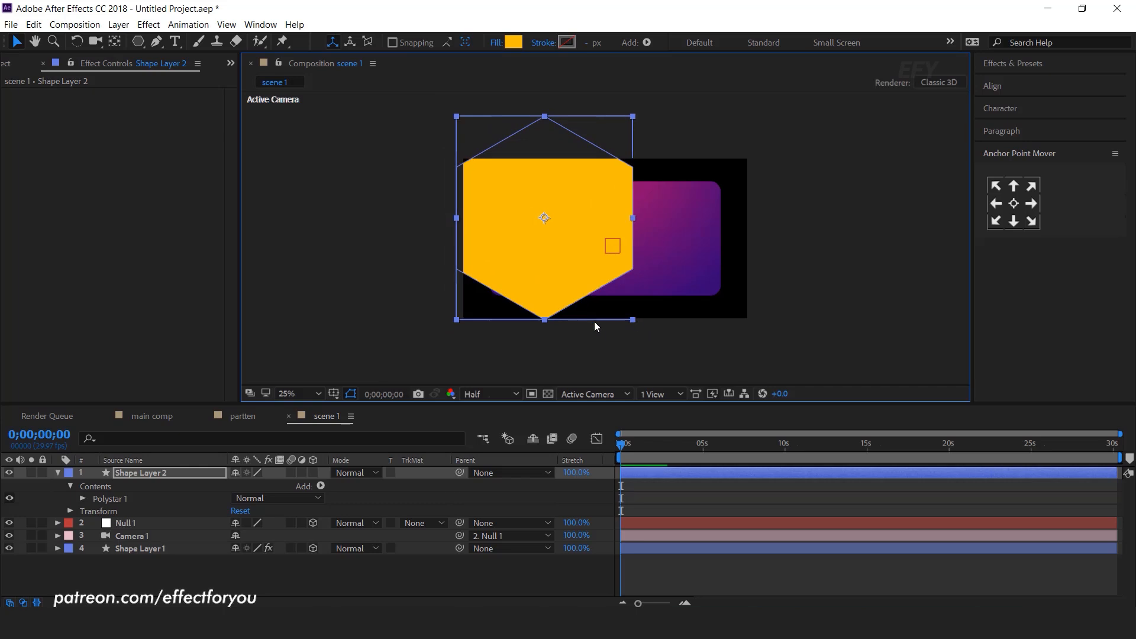
left_click(84, 500)
left_click(95, 512)
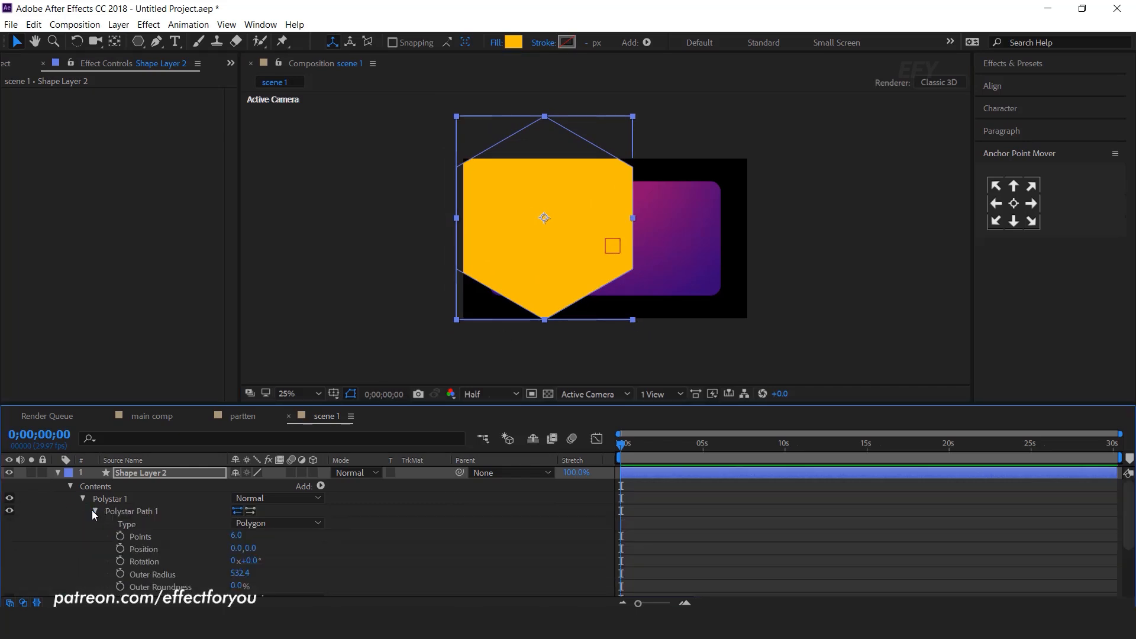
scroll(218, 586, "down", 2)
left_click_drag(241, 548, 269, 547)
left_click(240, 548)
type("50")
key("Return")
left_click(321, 534)
Nudge Shape Layer 2 right and down, then rotate it about 21° counter-clockwise
scroll(320, 534, "up", 2)
left_click(57, 473)
left_click(142, 473)
mouse_move(598, 261)
left_mouse_down()
mouse_move(640, 271)
mouse_move(594, 222)
mouse_move(595, 268)
left_mouse_up()
scroll(608, 250, "up", 2)
scroll(595, 268, "down", 2)
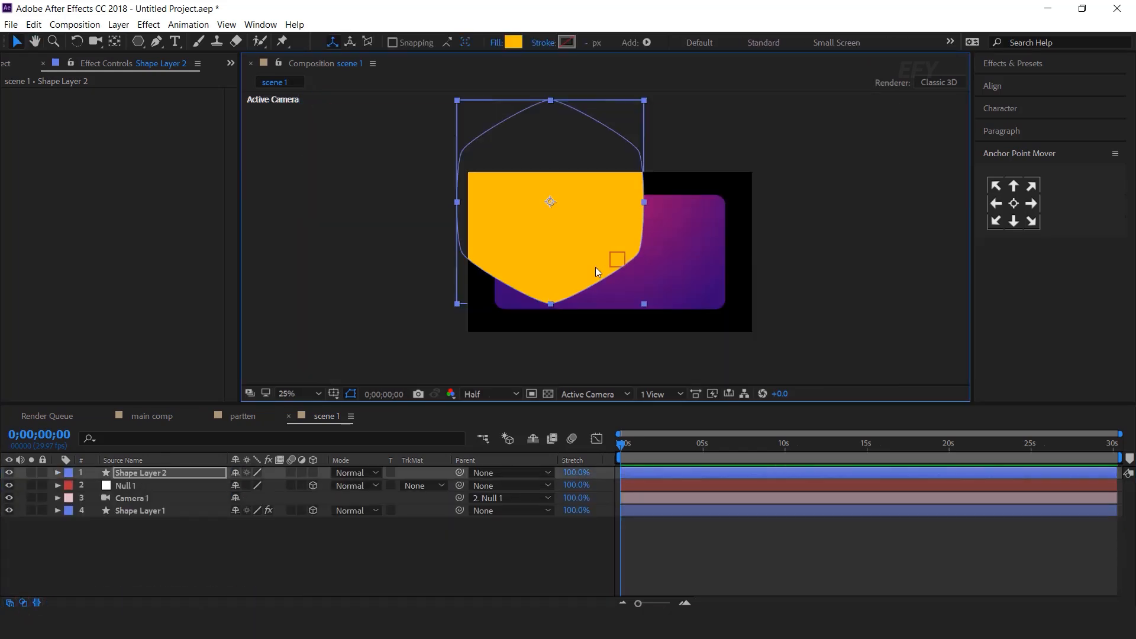
key("w")
left_click_drag(650, 311, 681, 271)
key("v")
scroll(566, 264, "up", 2)
scroll(545, 269, "down", 2)
left_click(831, 292)
Apply a Drop Shadow effect to Shape Layer 2
left_click(134, 472)
key("ctrl+space")
type("drop")
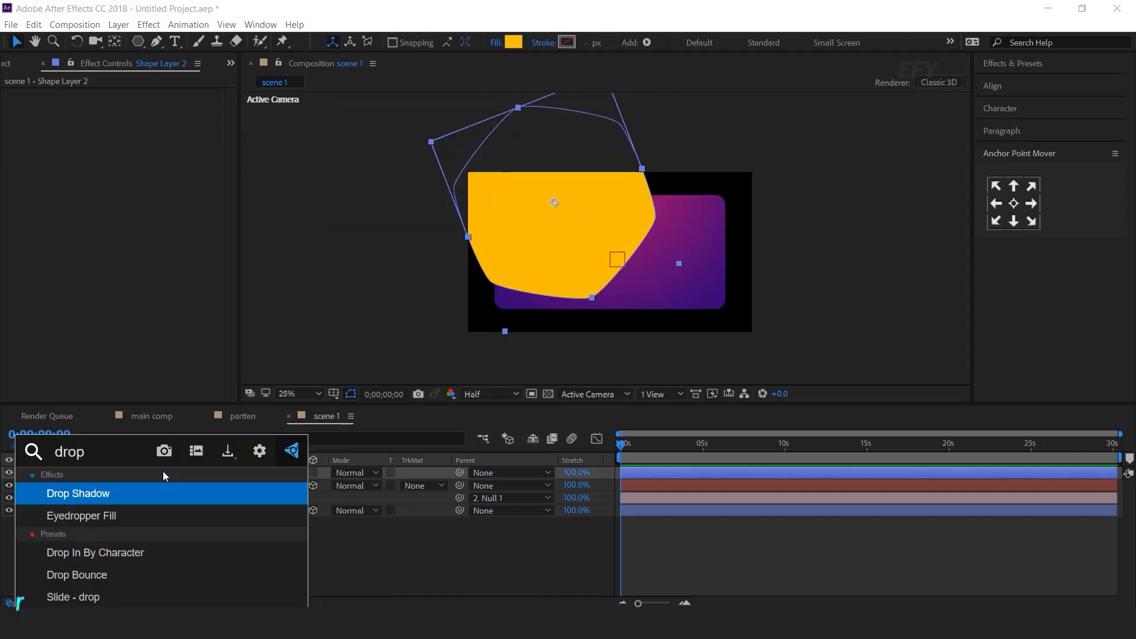
key("Return")
scroll(646, 292, "up", 2)
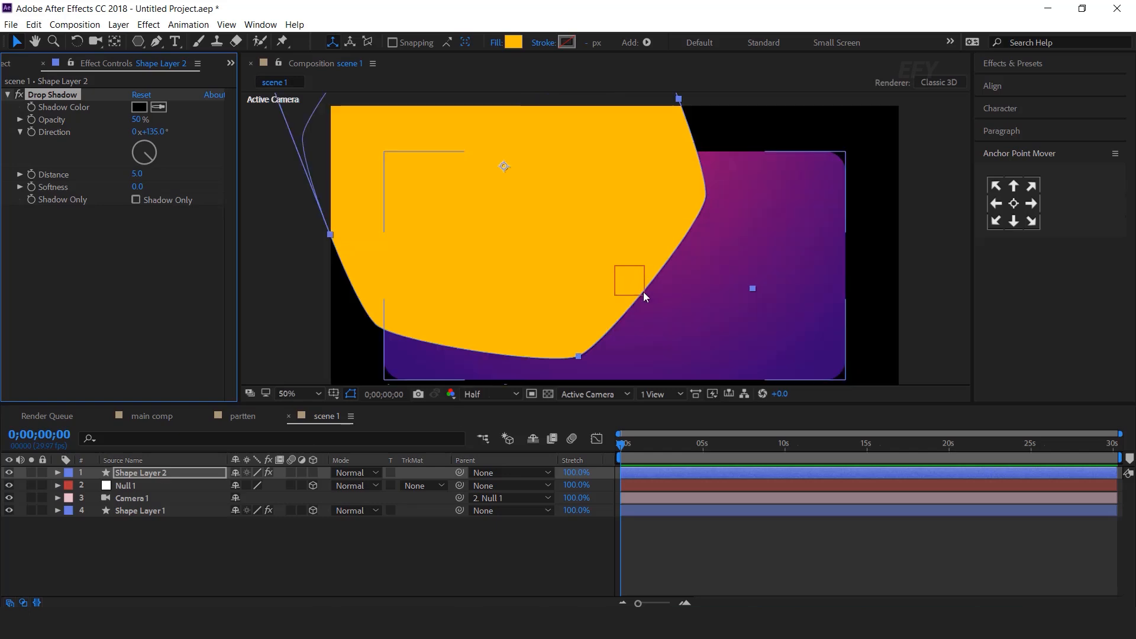
Set the Drop Shadow to Opacity 20%, Distance 30 and Softness 90
left_click(137, 119)
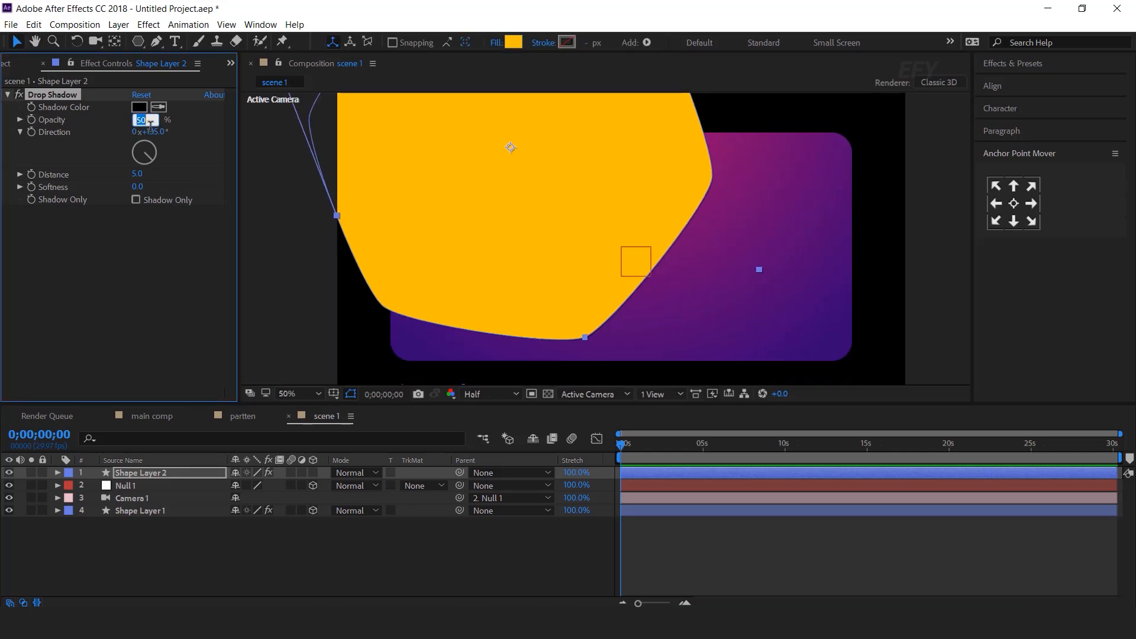
key("Return")
left_click(136, 174)
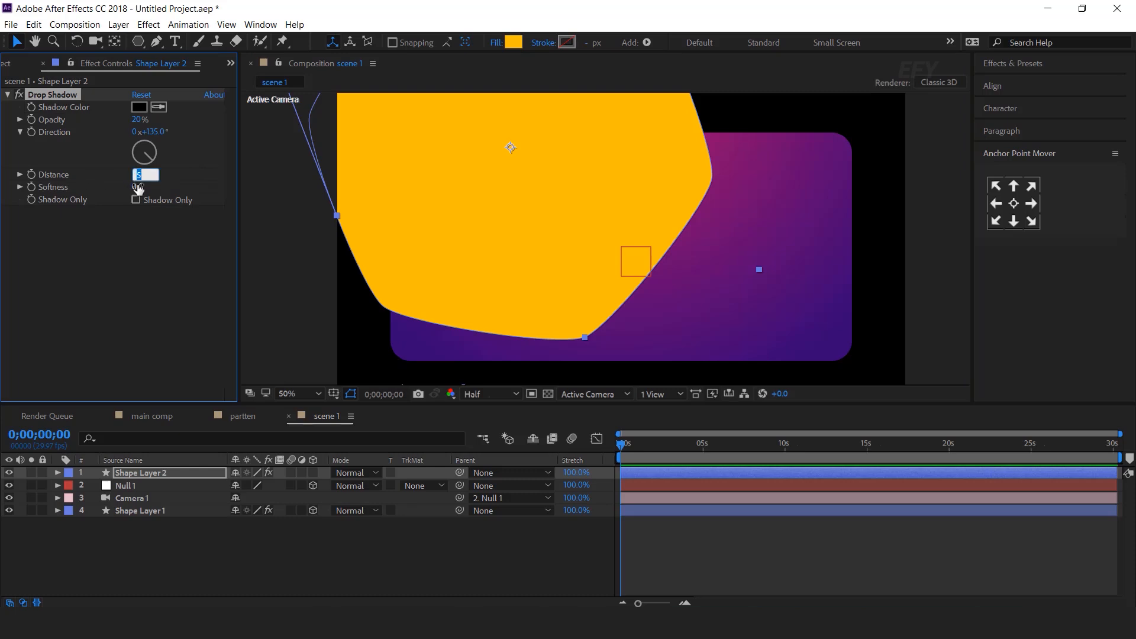
key("Return")
left_click(136, 187)
type("90")
key("Return")
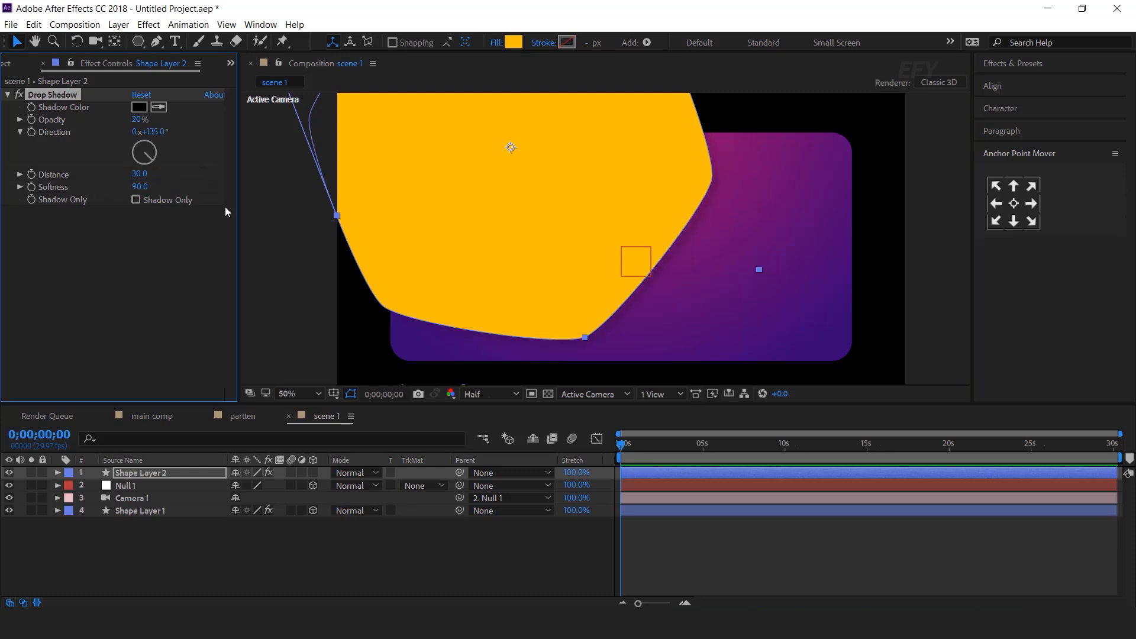
Zoom the composition view out to 25% and reselect Shape Layer 2
left_click(551, 574)
key("comma")
key("comma")
left_click(133, 476)
key("ctrl+space")
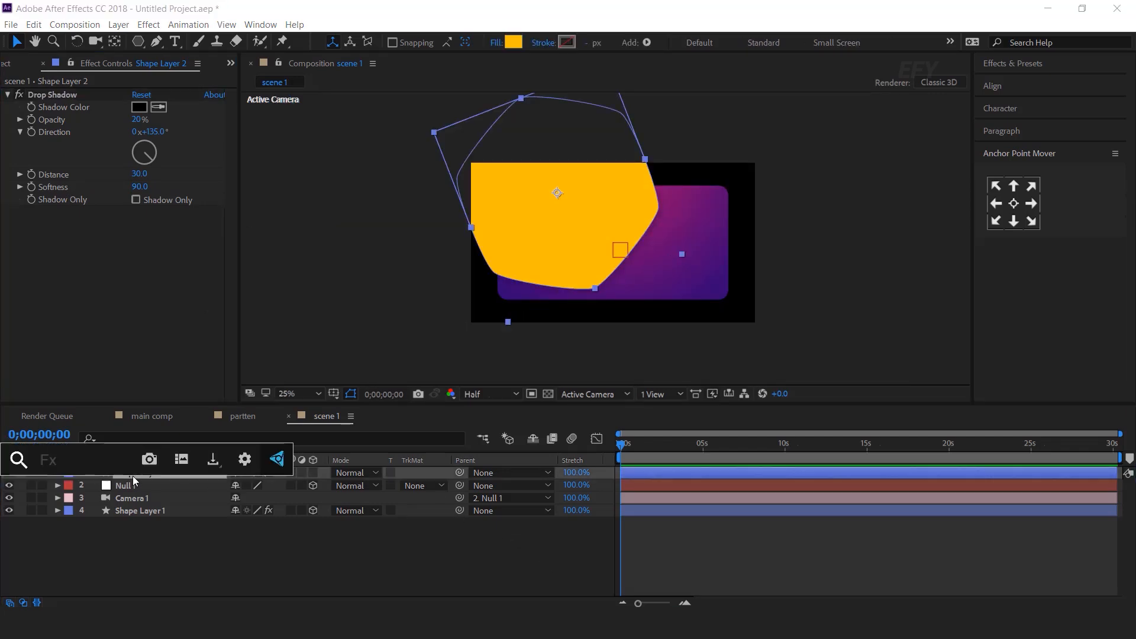
Apply Turbulent Displace to the yellow shape with Size 175
type("tur")
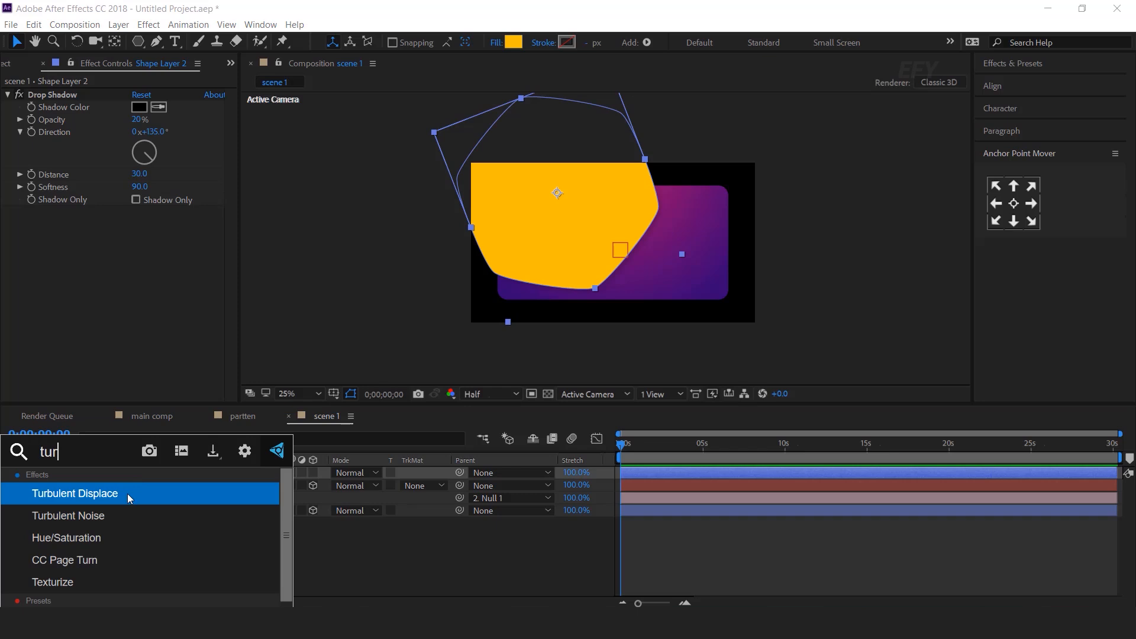
left_click(115, 493)
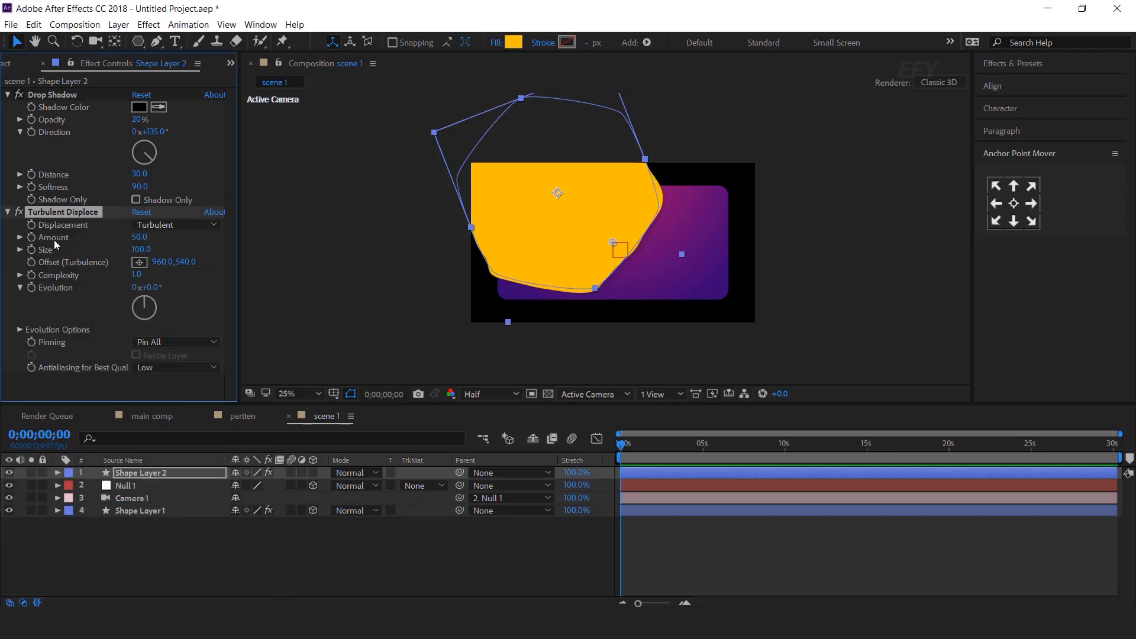
left_click(140, 249)
type("175")
key("Return")
left_click(499, 565)
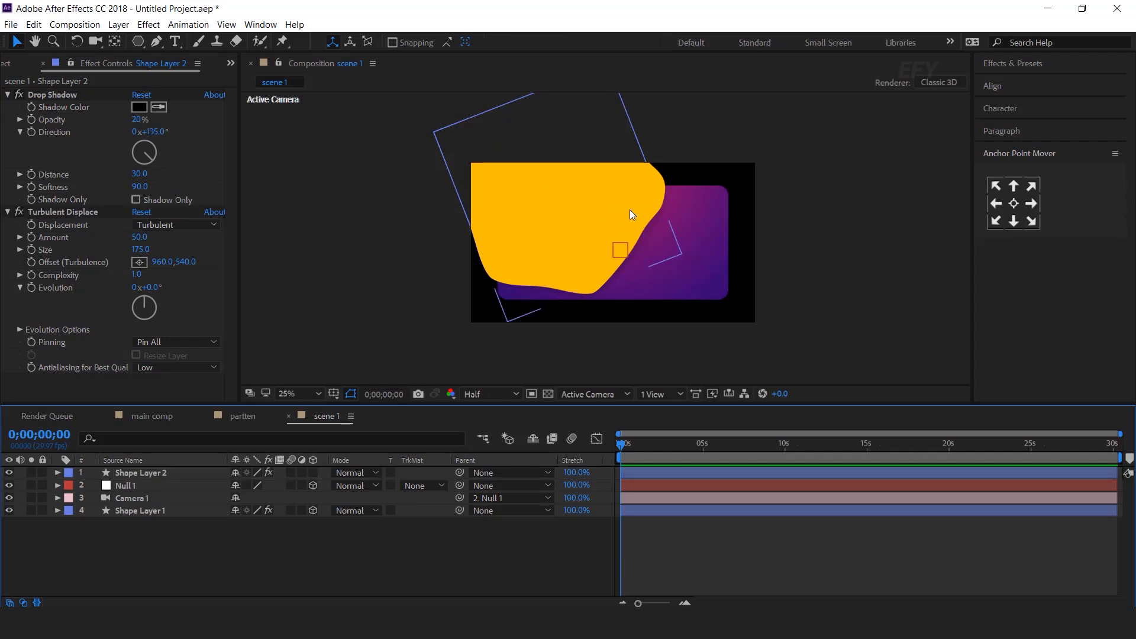
Apply a Tint effect with Map White To set to a pink-red colour
left_click(166, 473)
key("ctrl+space")
type("tin")
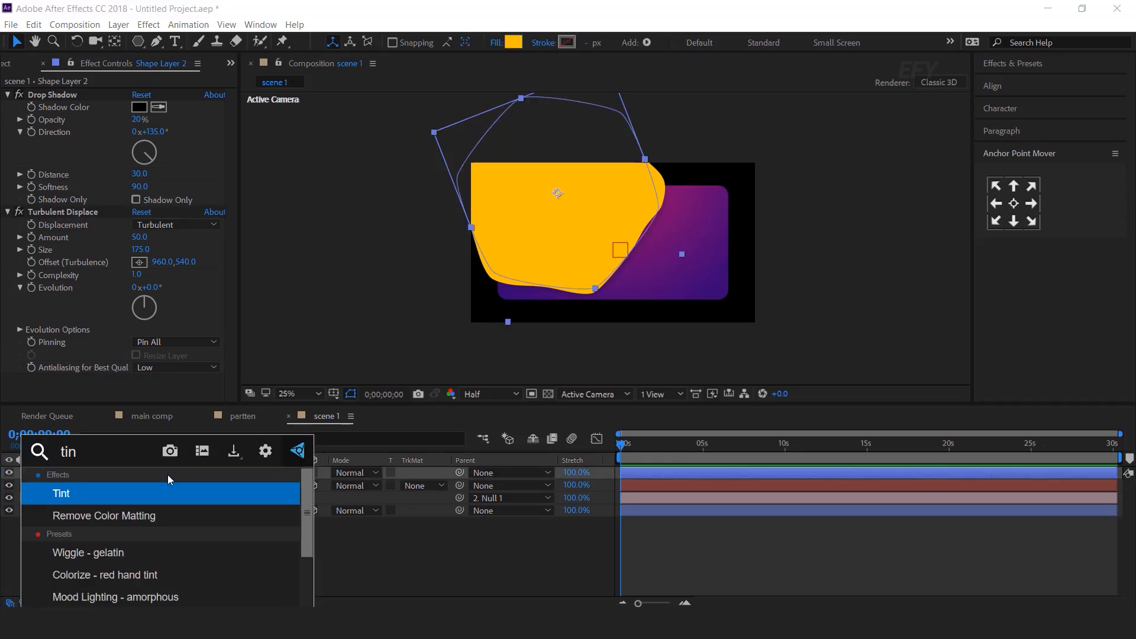
key("Return")
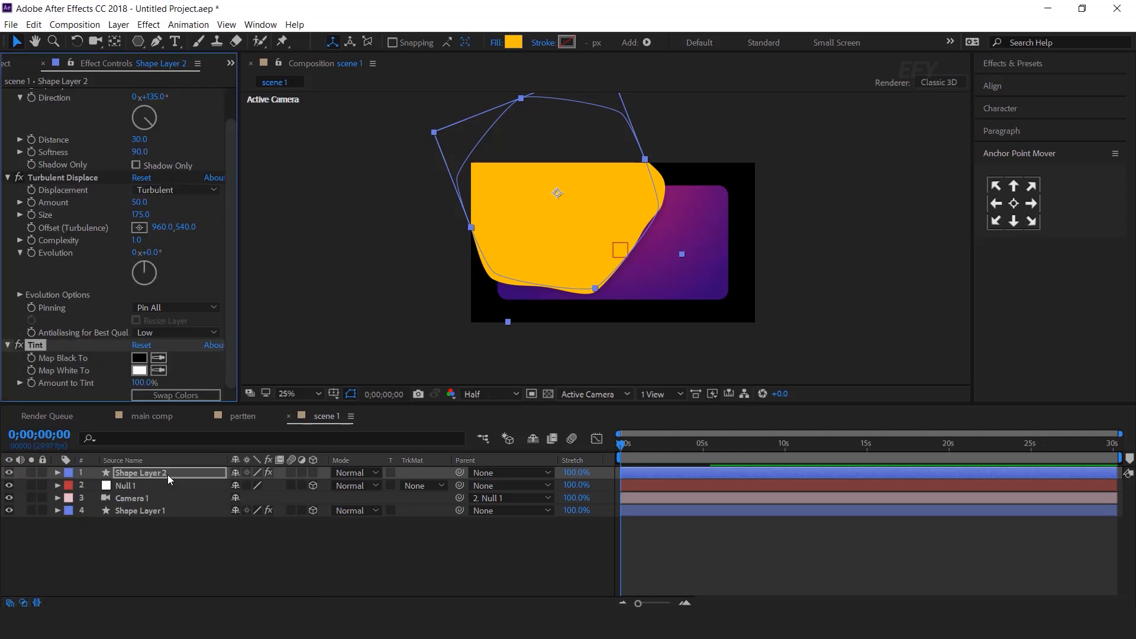
left_click(139, 370)
left_click(212, 186)
left_click_drag(261, 172, 257, 159)
left_click(358, 146)
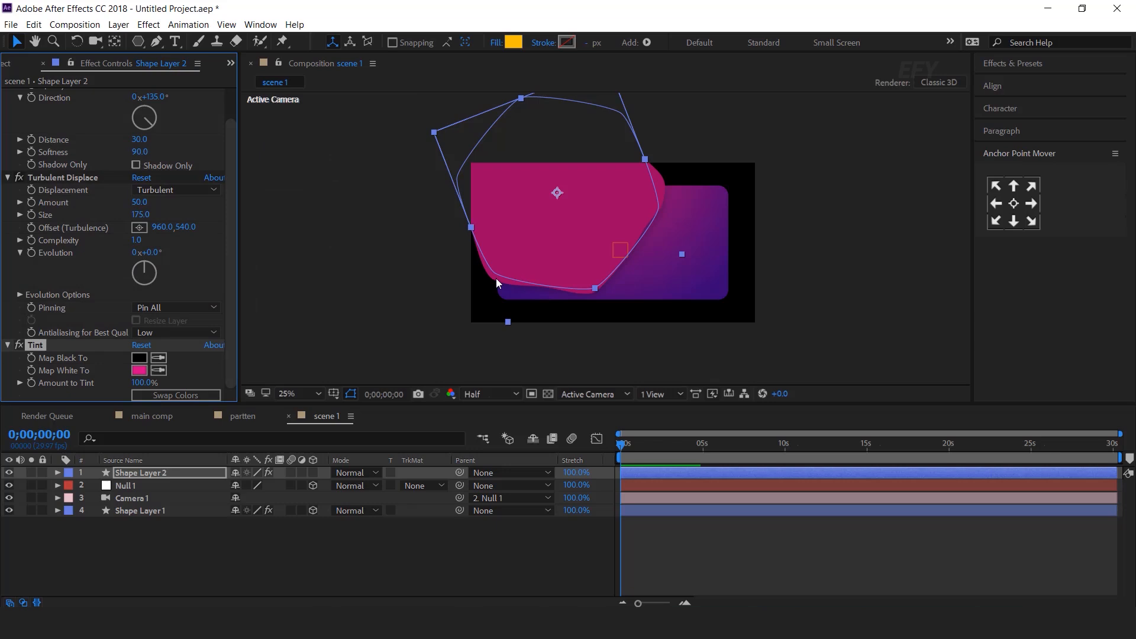
left_click(454, 532)
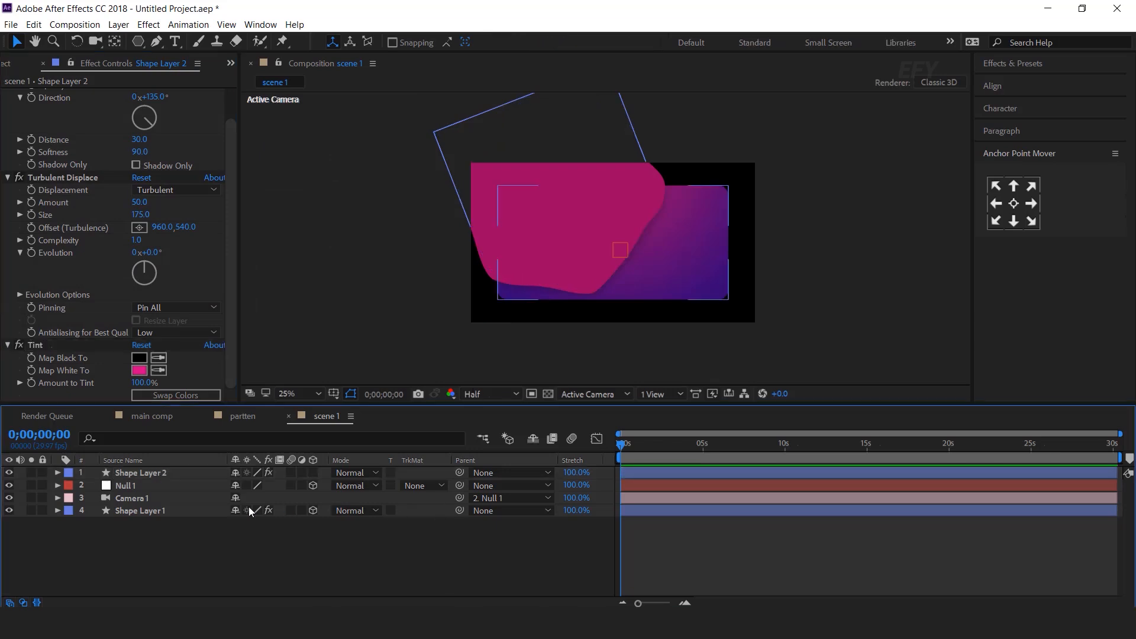
Duplicate the card layer Shape Layer 1 and move the copy to the top
left_click(722, 263)
left_click(152, 511)
key("ctrl+d")
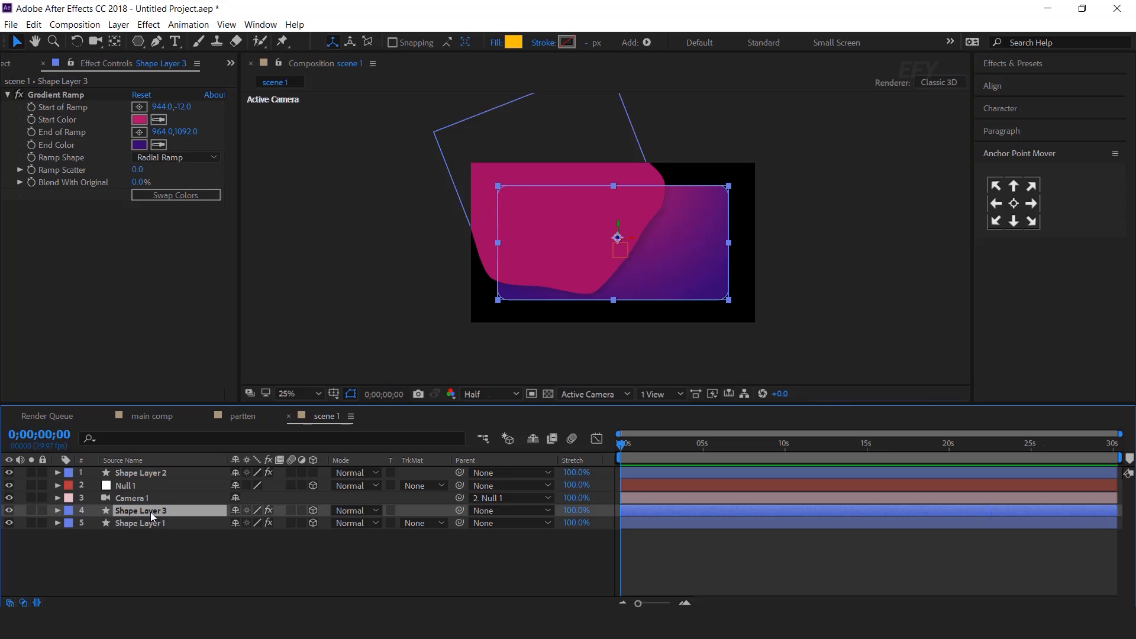
left_click_drag(144, 511, 152, 479)
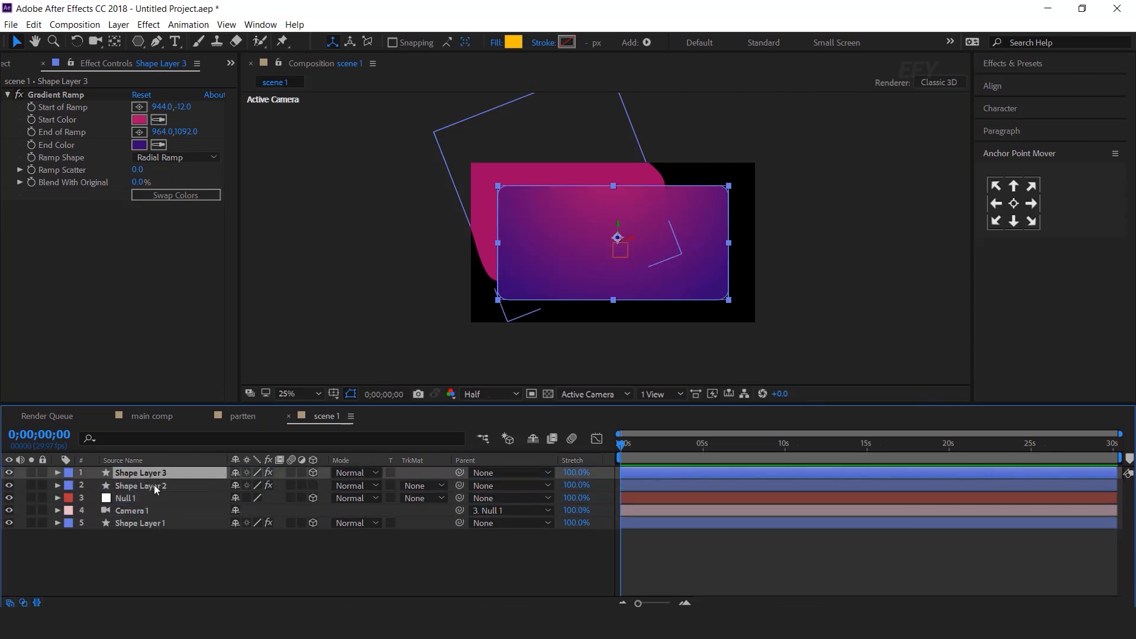
Set Shape Layer 2's track matte to Alpha Matte using the card copy
left_click(136, 487)
left_click(433, 485)
left_click(445, 518)
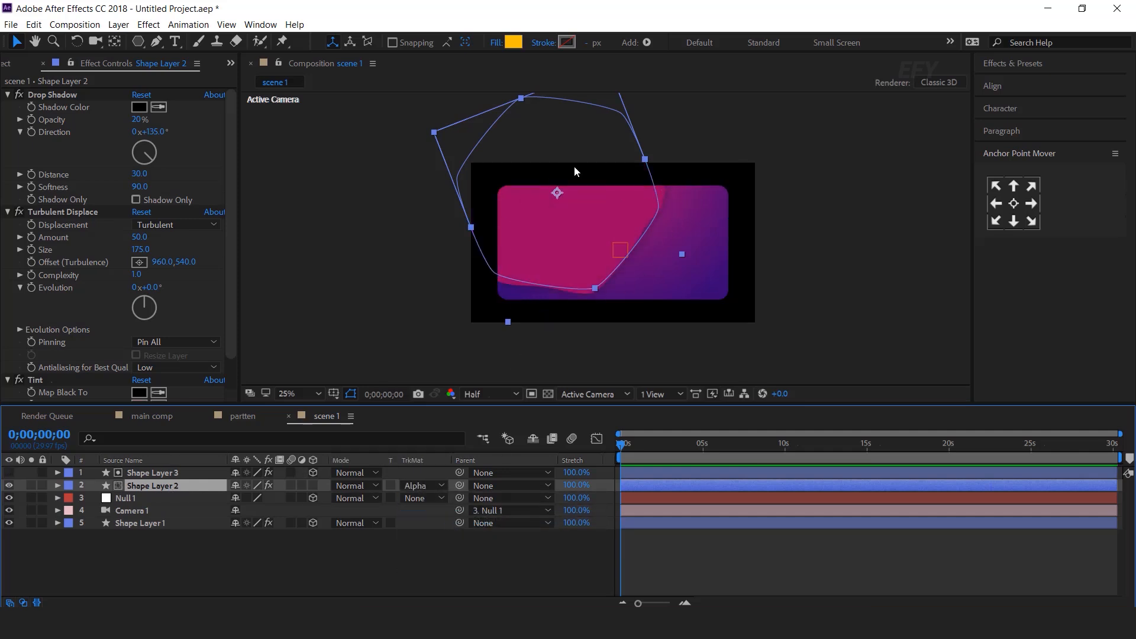
left_click(212, 552)
Duplicate the matted blob together with its card-copy matte
left_click(151, 487)
left_click(160, 472, "shift")
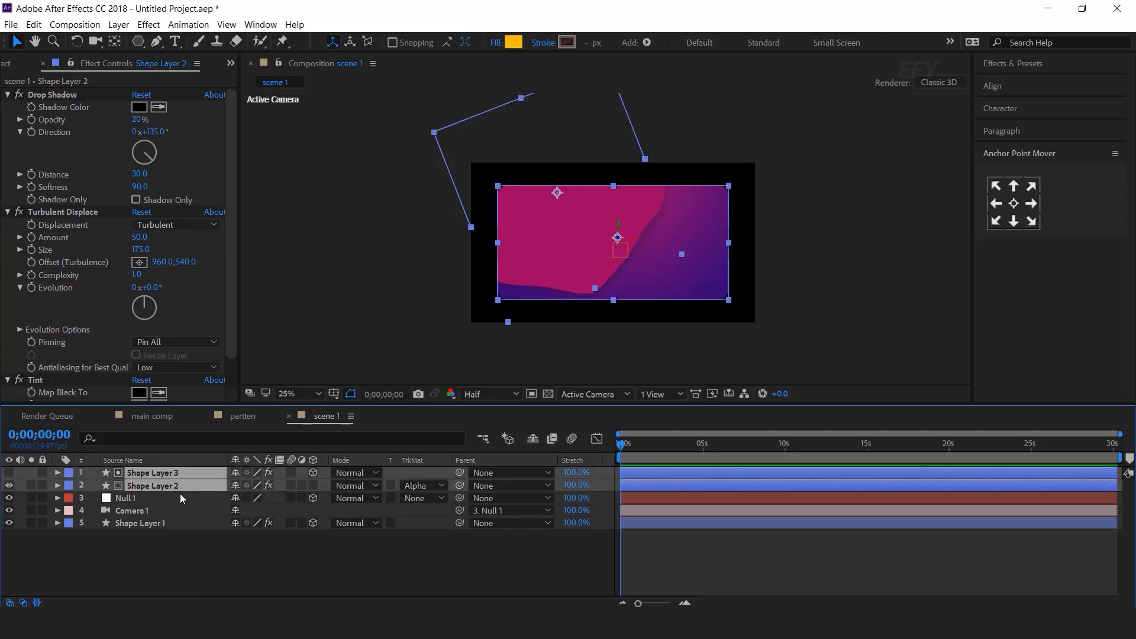
key("ctrl+d")
Move, enlarge and rotate the duplicate blob Shape Layer 4 across the card's right side
left_click(158, 509)
left_click(159, 498)
left_click(162, 510)
left_click_drag(555, 193, 572, 200)
left_click_drag(698, 261, 771, 272)
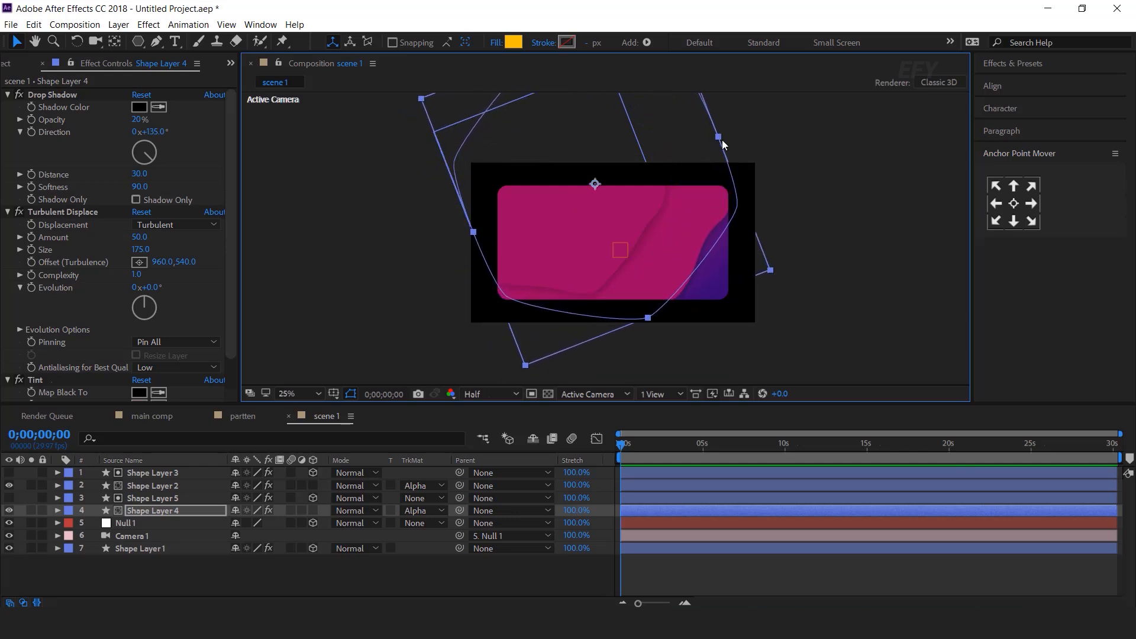
key("w")
left_click_drag(750, 153, 800, 377)
key("v")
left_click_drag(680, 258, 683, 258)
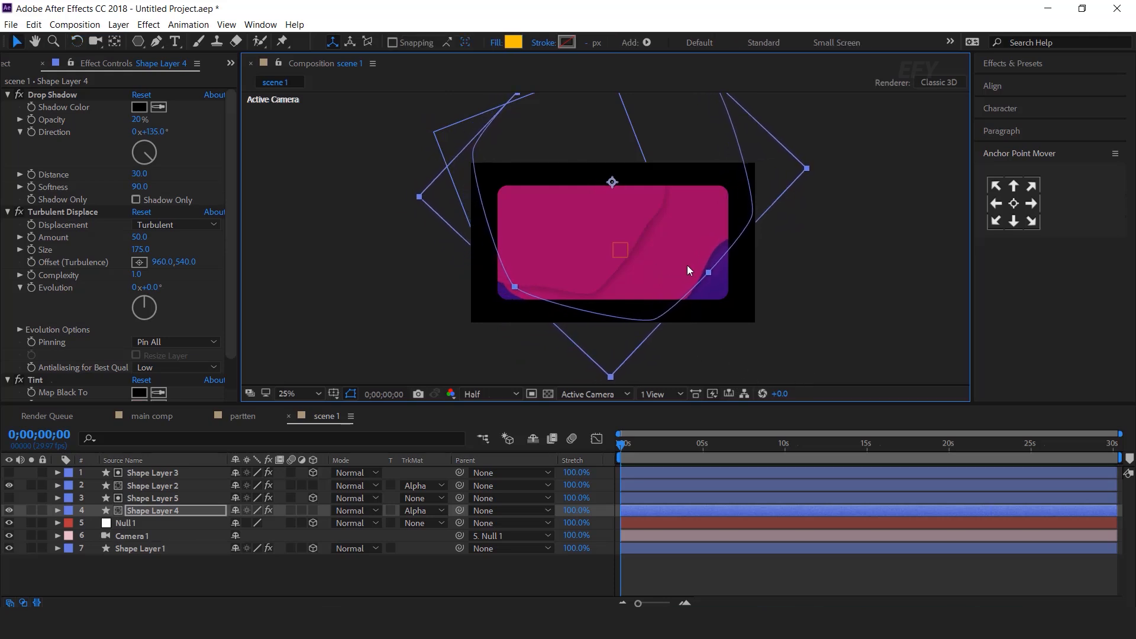
Change the duplicate blob's Tint Map White To colour to purple (#740E93)
scroll(164, 341, "down", 2)
left_click(139, 371)
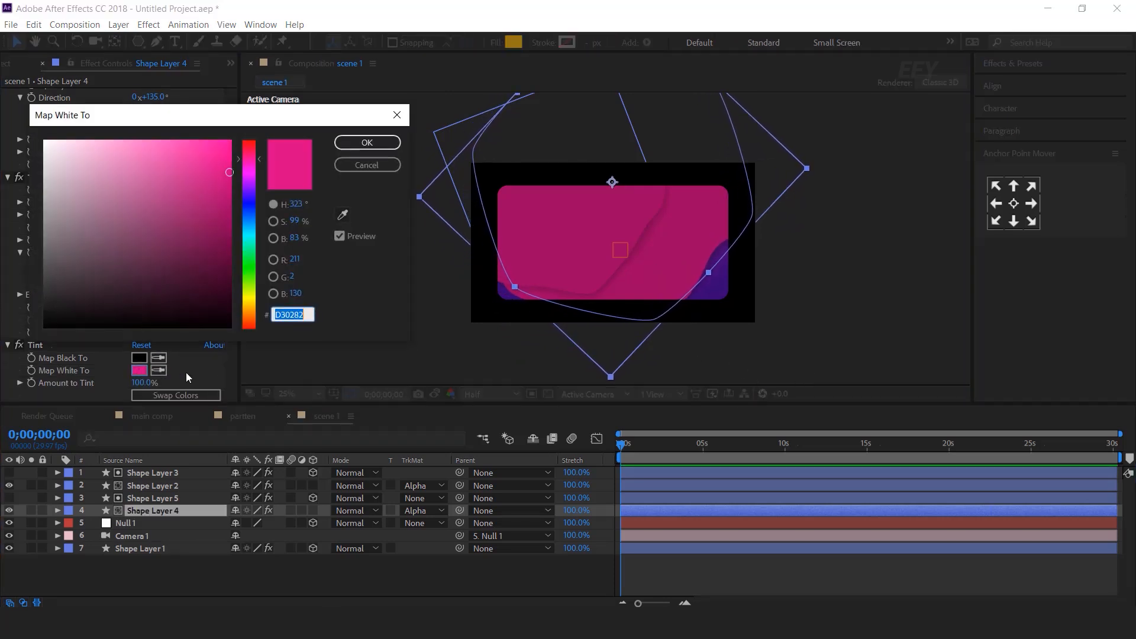
mouse_move(256, 158)
left_mouse_down()
mouse_move(262, 221)
mouse_move(259, 178)
left_mouse_up()
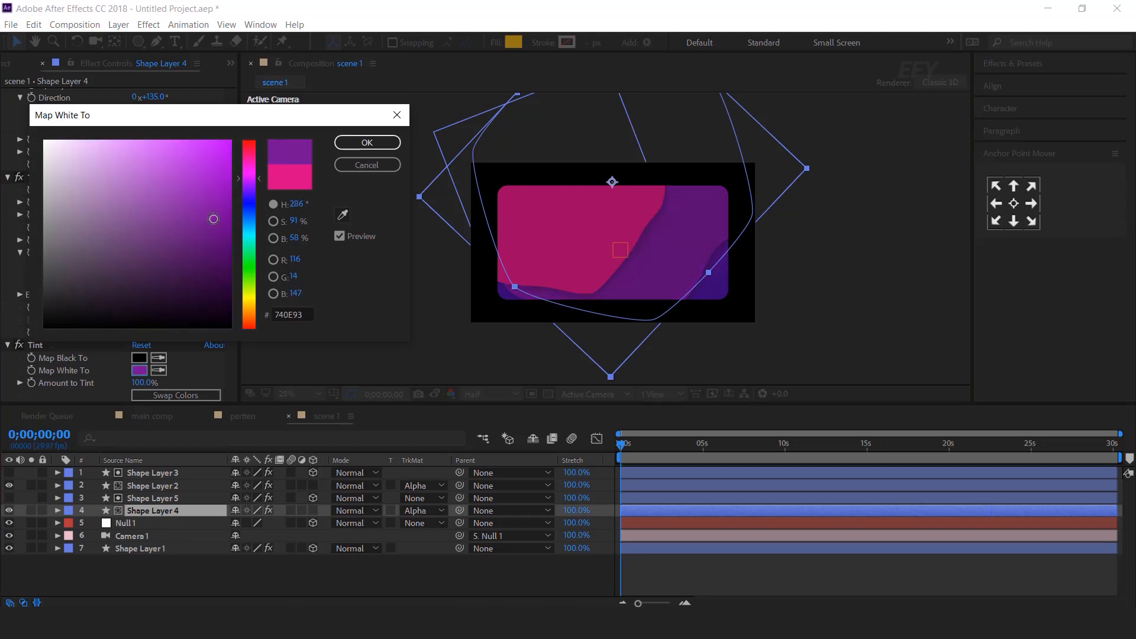
left_click(376, 148)
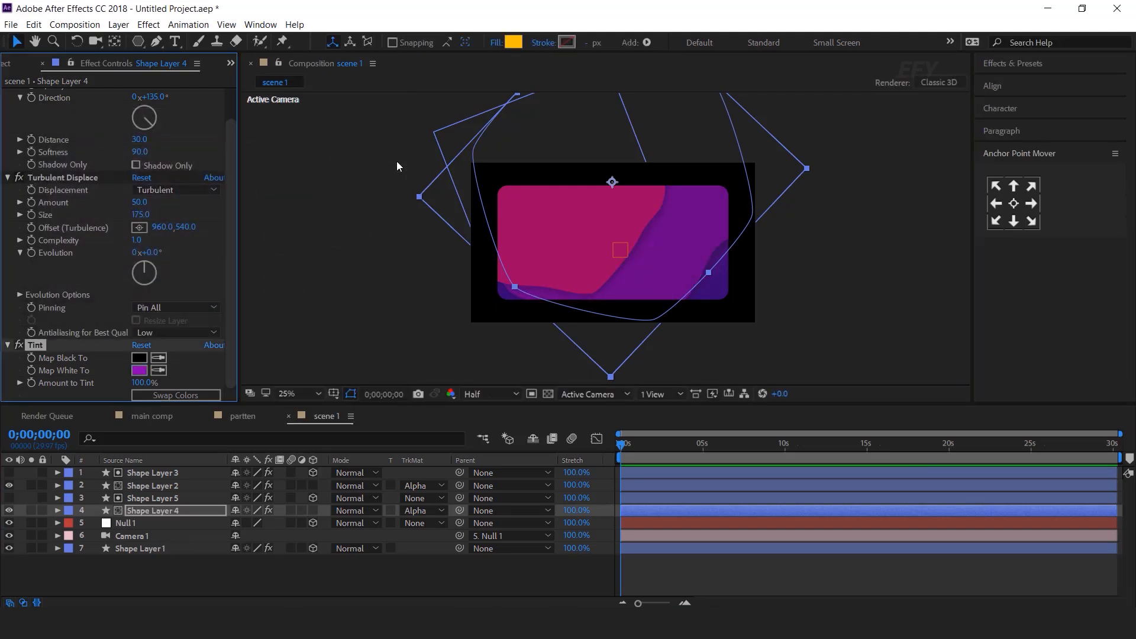
left_click(397, 161)
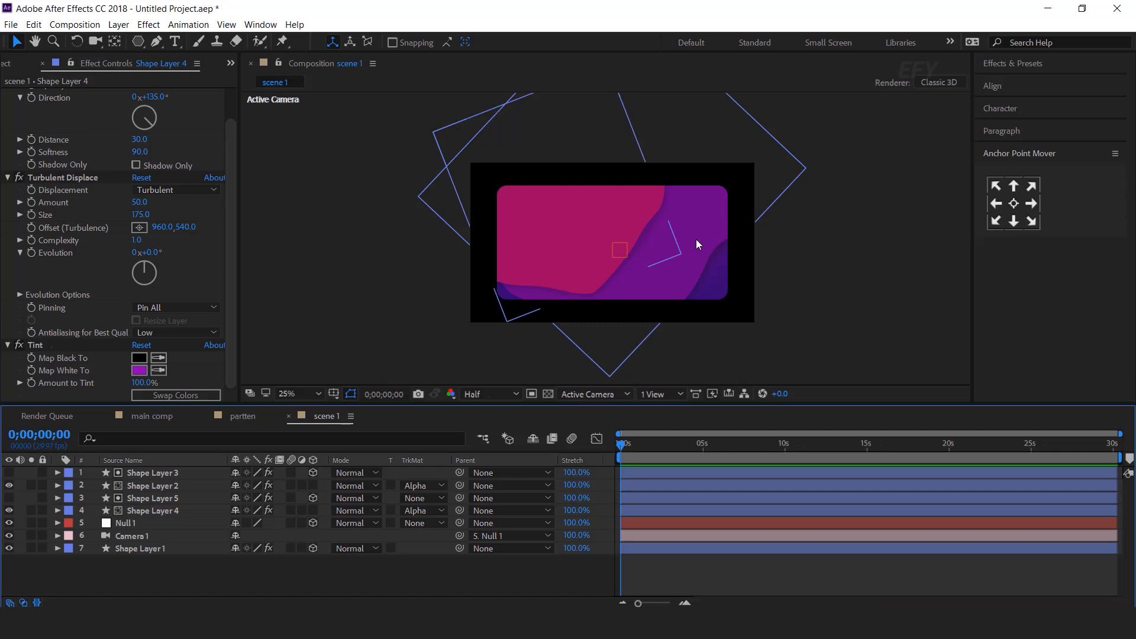
left_click(149, 550)
Scale Shape Layers 1, 3 and 5 narrower horizontally together
left_click(155, 498, "ctrl")
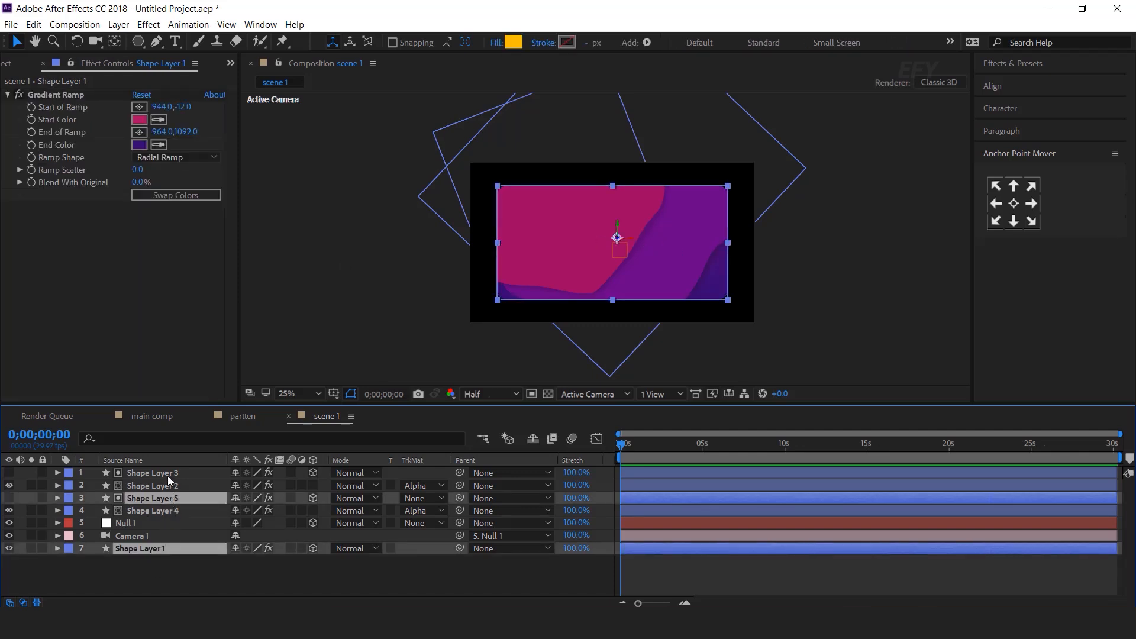
left_click(166, 474, "ctrl")
left_click_drag(726, 242, 712, 241)
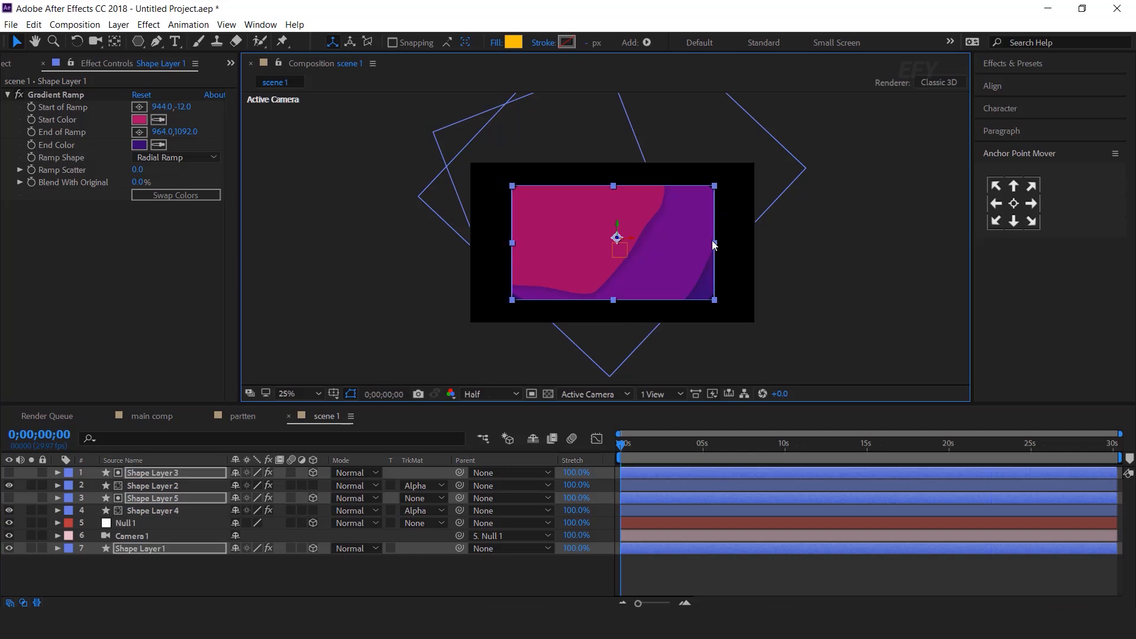
left_click(857, 282)
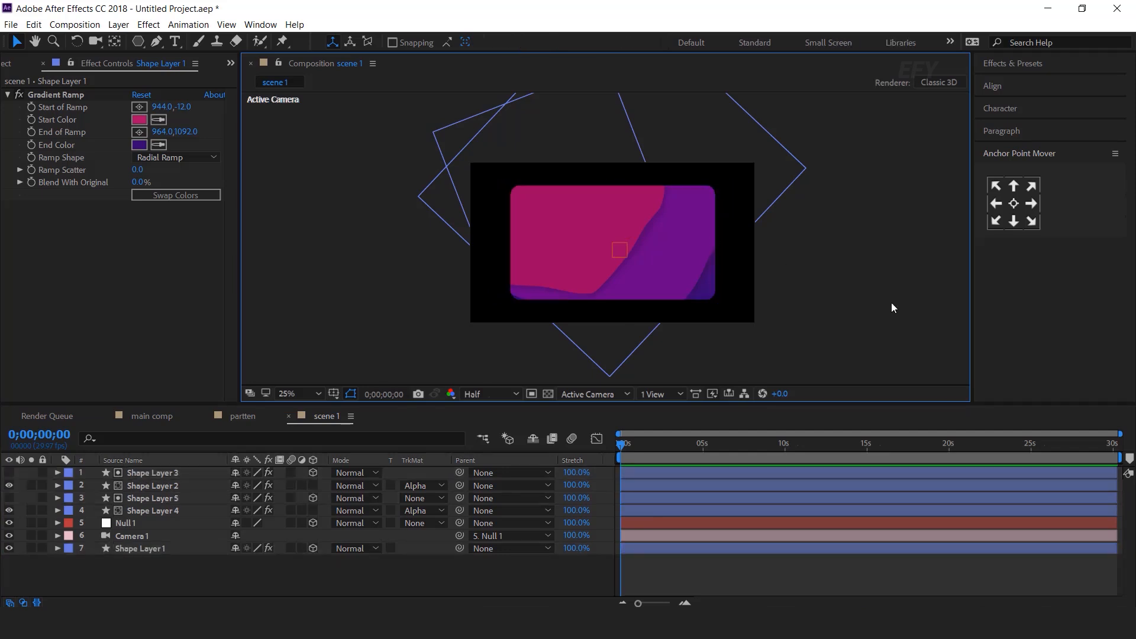
scroll(821, 270, "up", 2)
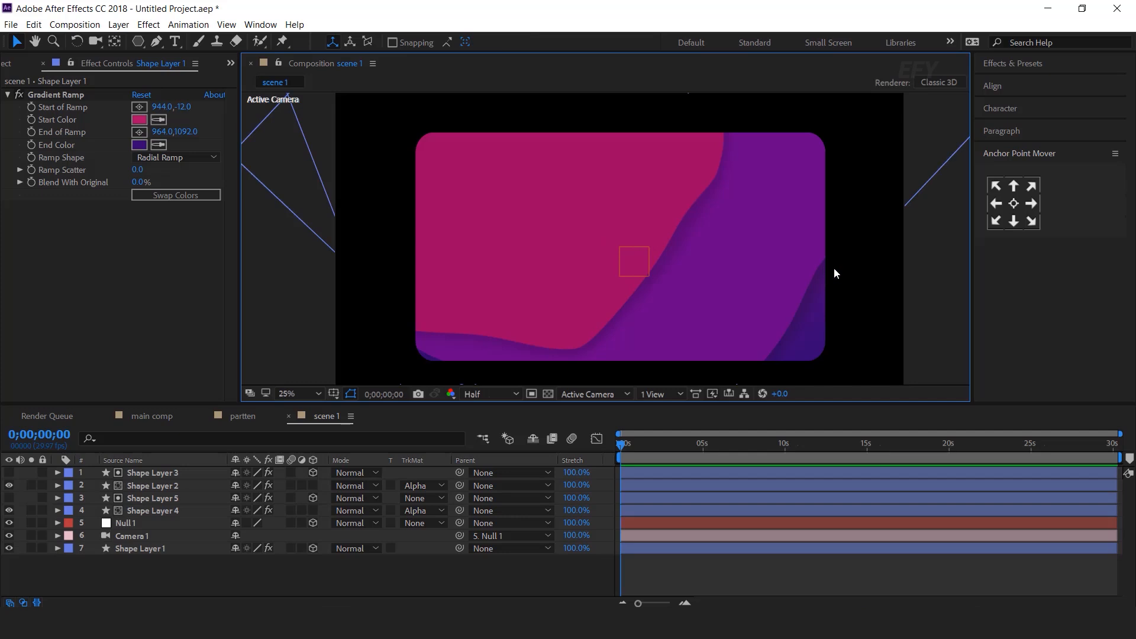
scroll(833, 267, "down", 2)
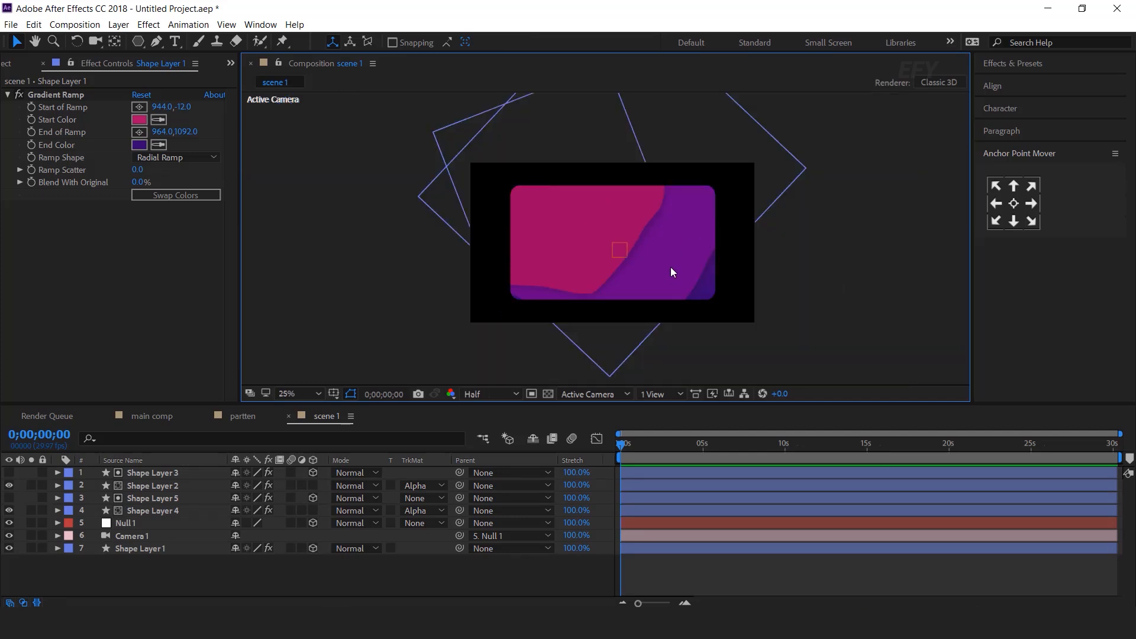
Make both blobs 3D and set Z Rotation keyframes at 0 s
left_click(160, 512)
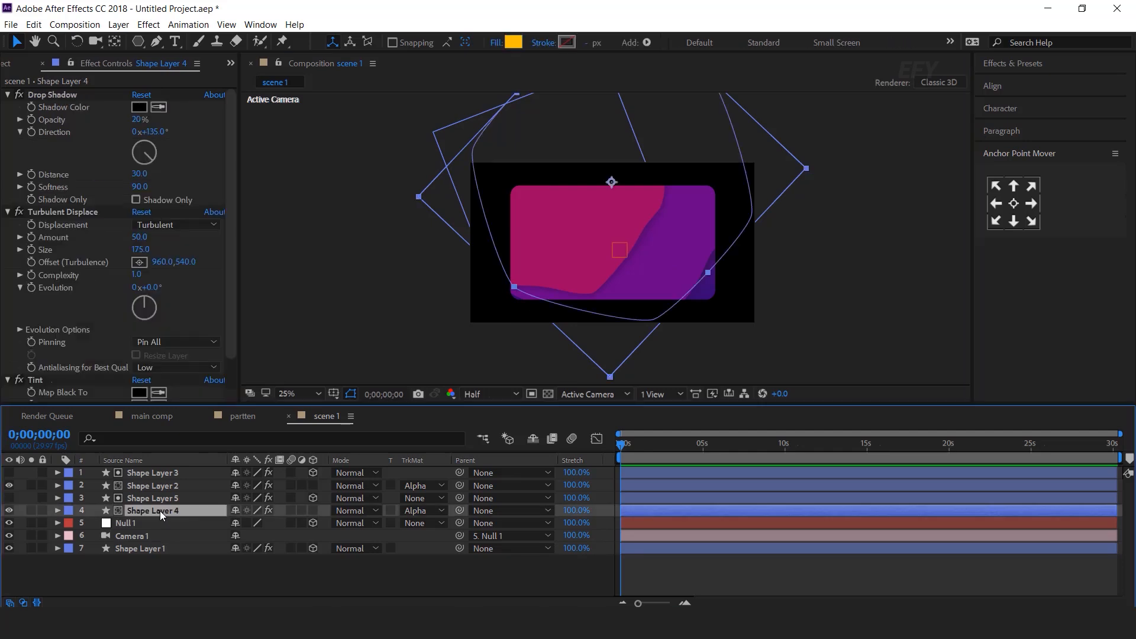
left_click(155, 485, "ctrl")
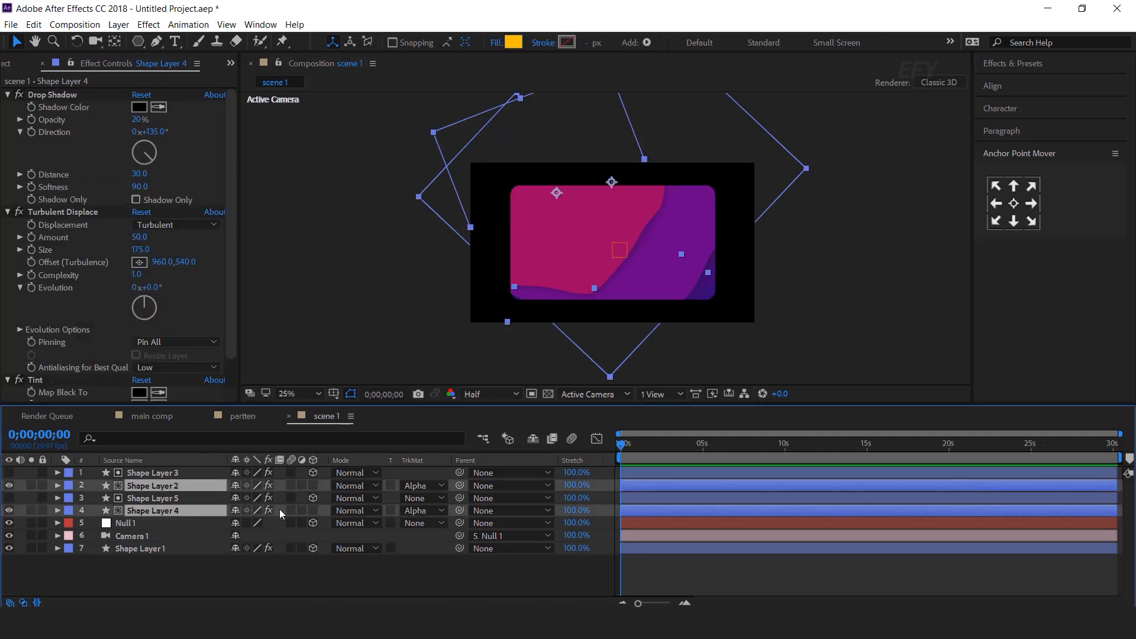
left_click(313, 485)
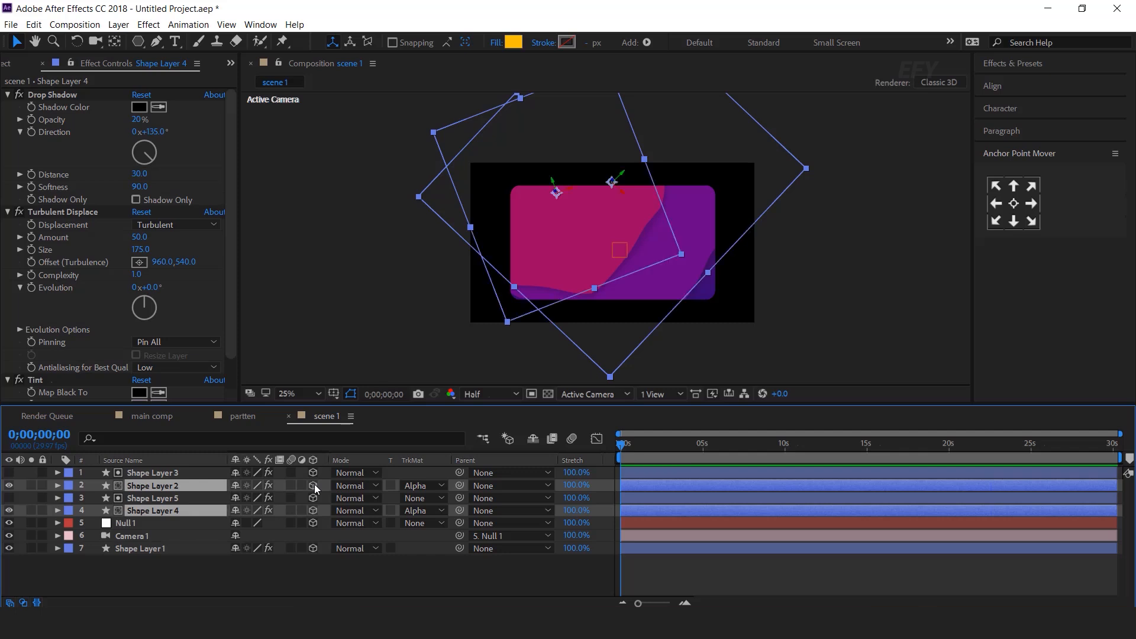
key("r")
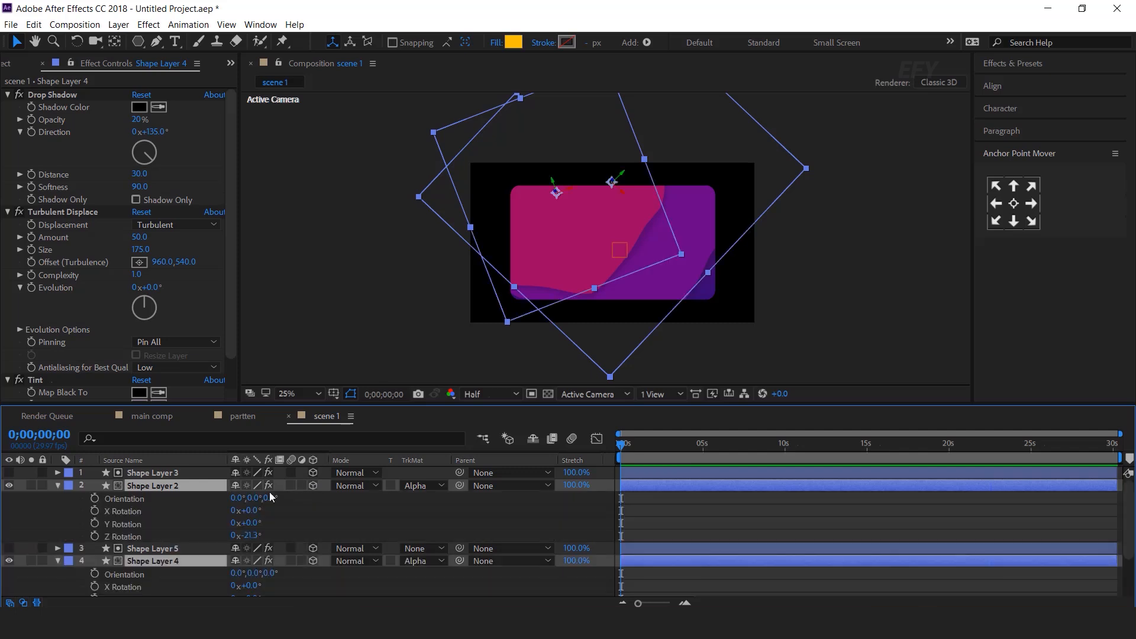
left_click(95, 537)
scroll(177, 556, "down", 1)
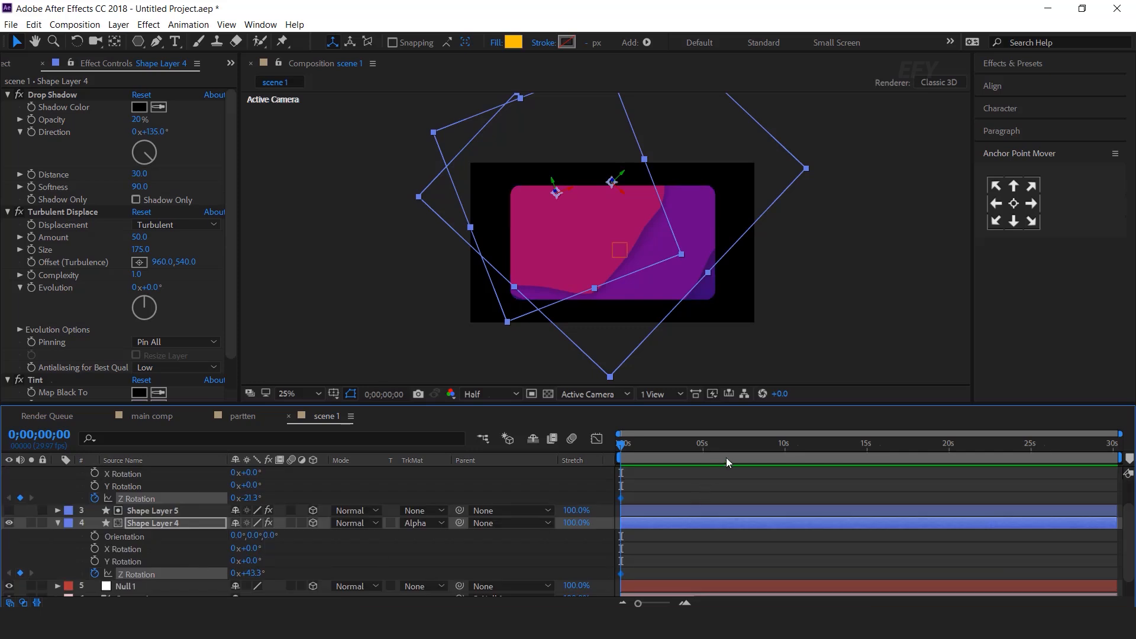
Rotate both blobs at 10 seconds and preview the rotation animation
left_click_drag(647, 442, 785, 453)
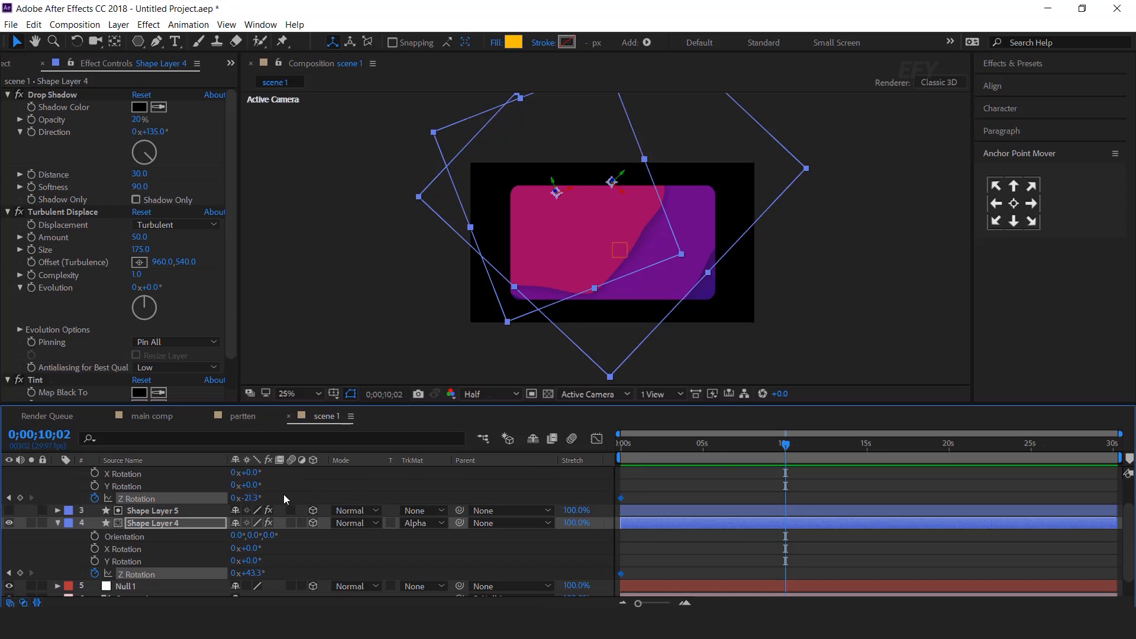
left_click(147, 498)
left_click_drag(244, 498, 327, 492)
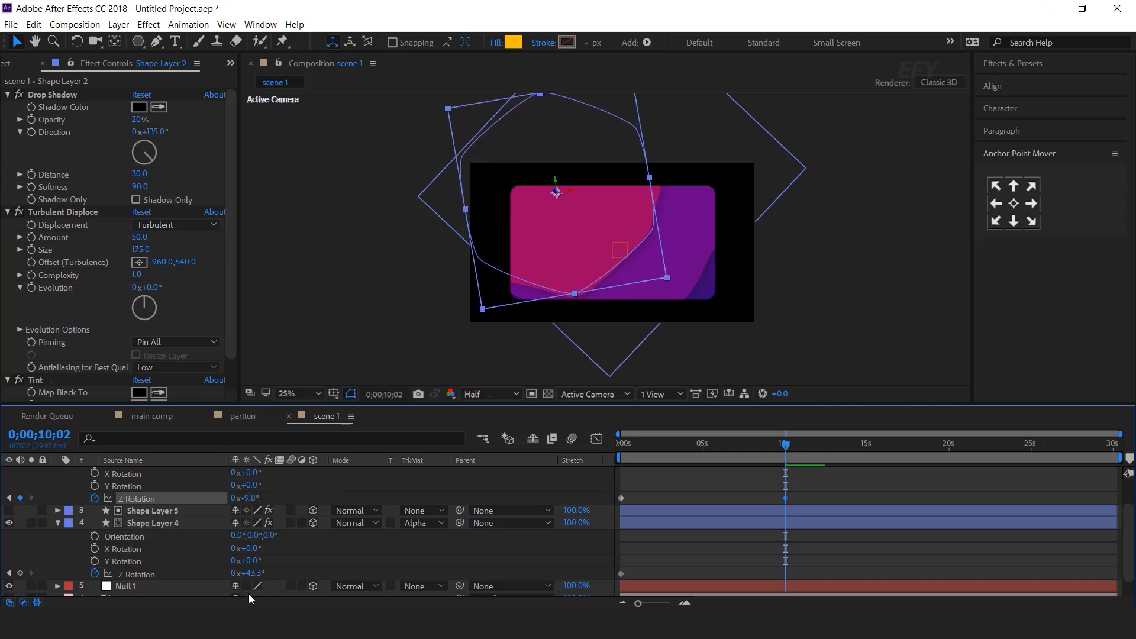
left_click_drag(254, 574, 348, 555)
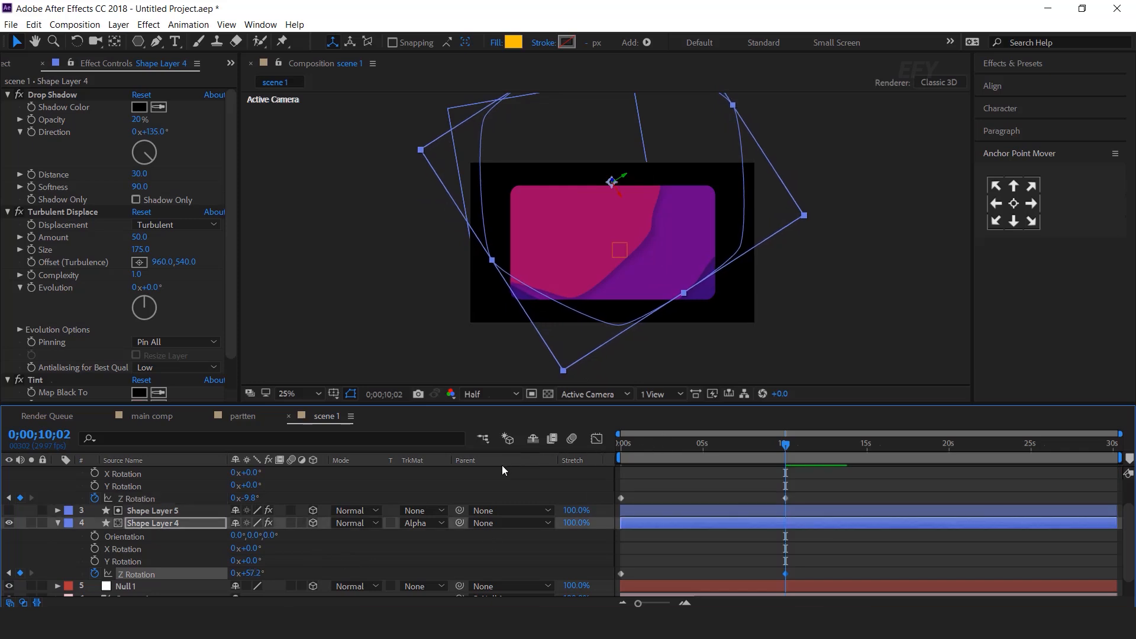
left_click(621, 449)
key("space")
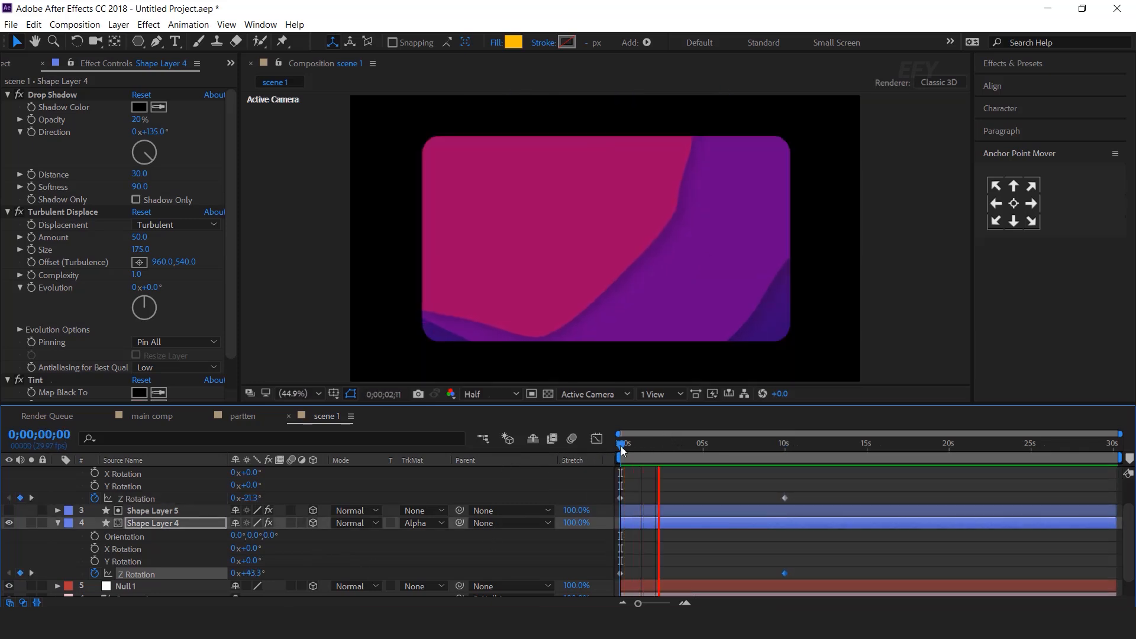
key("space")
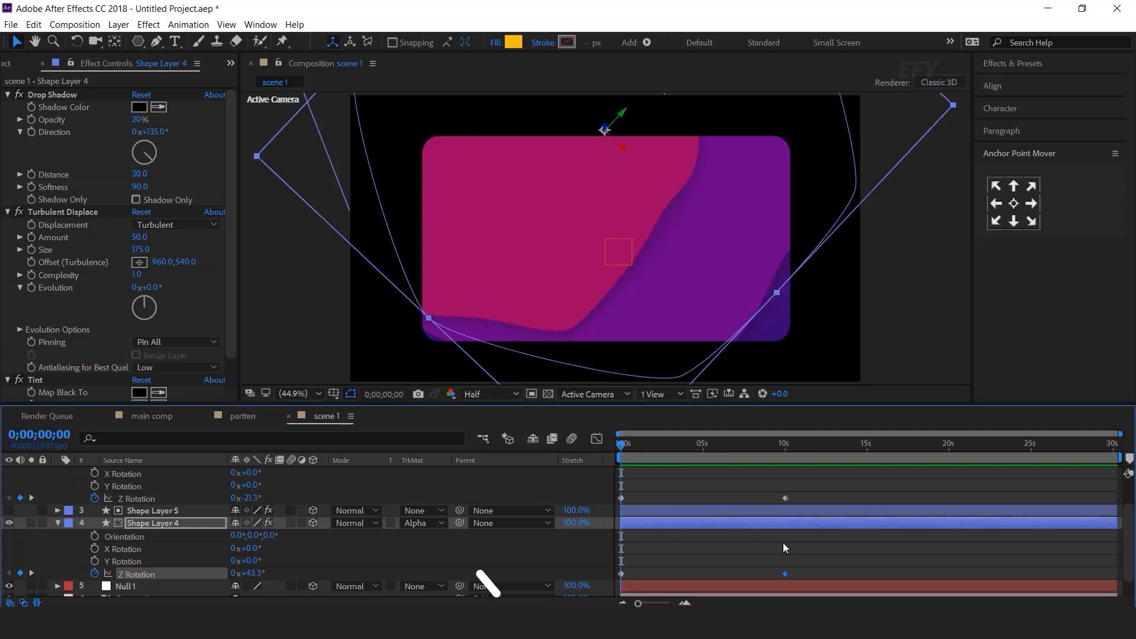
Collapse the layer properties and show the Project panel's assets
left_click(816, 550)
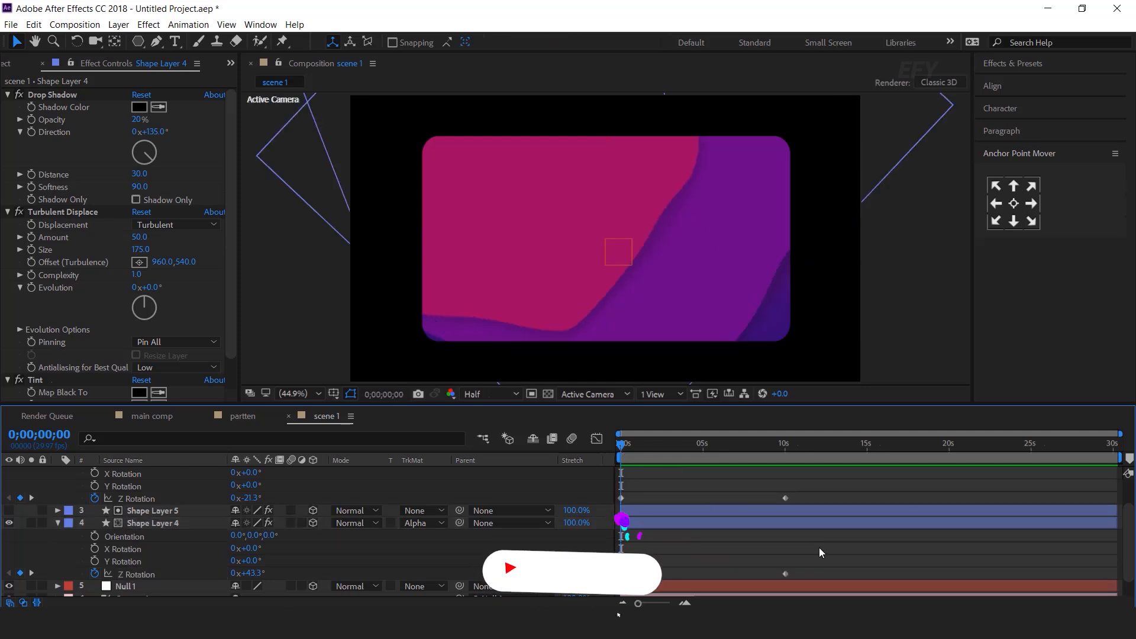
left_click(57, 523)
left_click(55, 476)
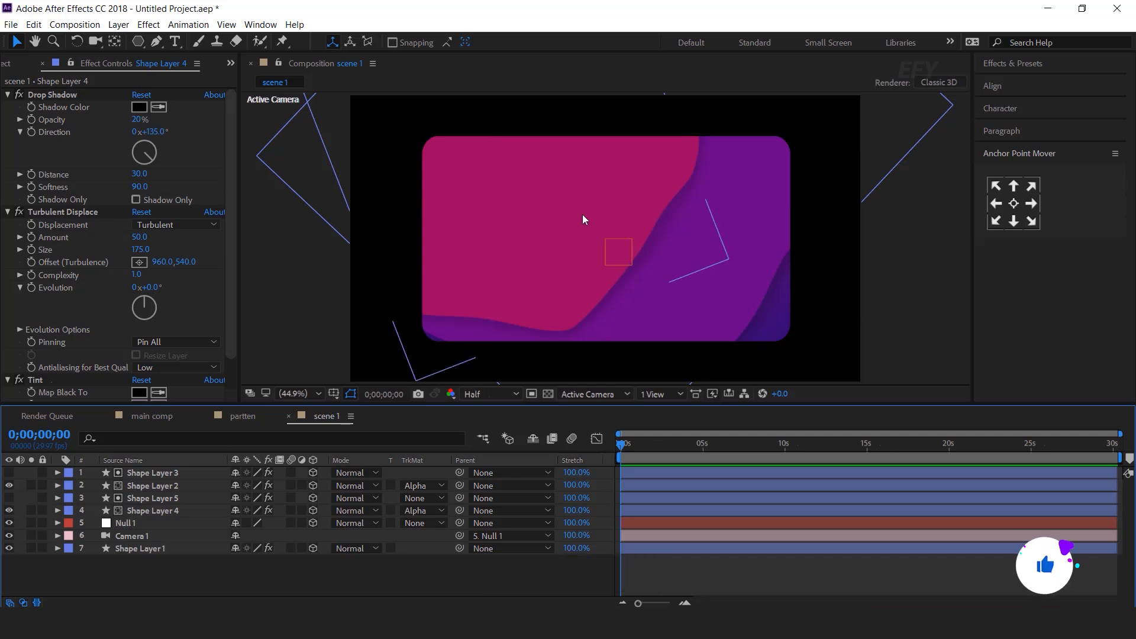
left_click(6, 65)
left_click(99, 319)
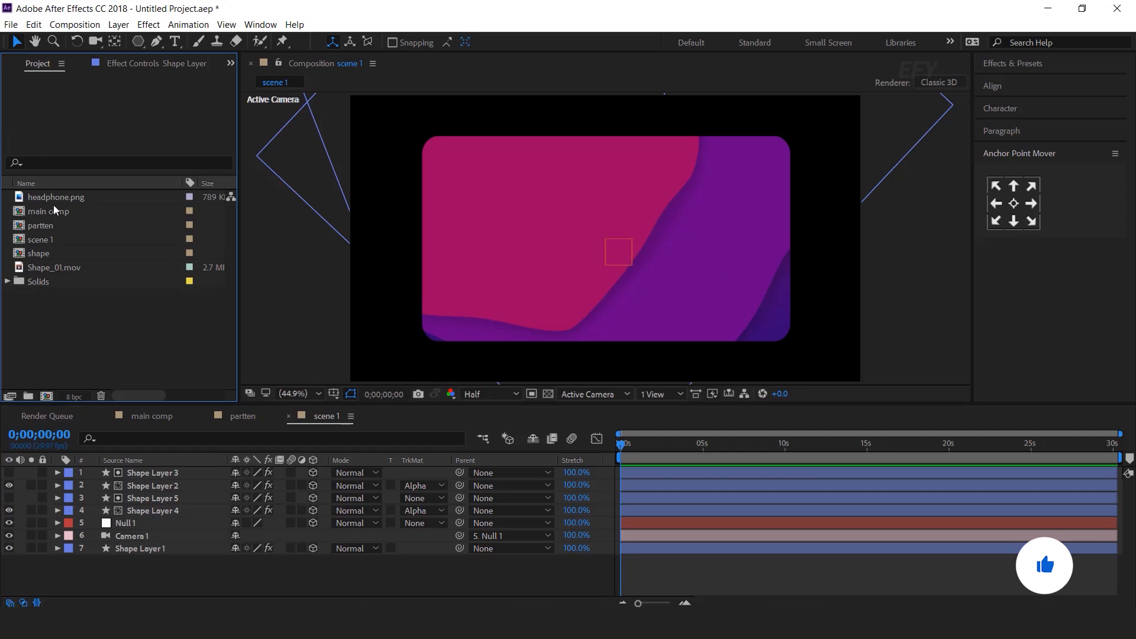
Place headphone.png into scene 1 as a 3D layer
left_click(56, 197)
left_click(39, 253, "ctrl")
left_click_drag(38, 253, 550, 244)
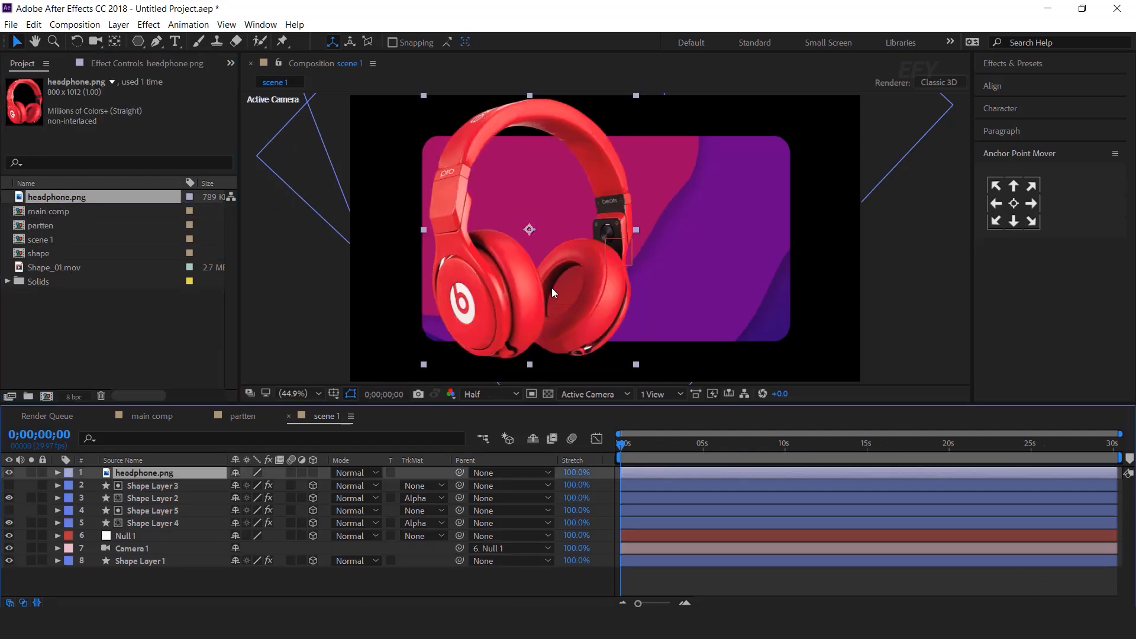
left_click(313, 472)
Scale the headphone to 72.2% and position it on the card's left side
key("s")
left_click_drag(635, 366, 595, 329)
mouse_move(523, 279)
left_mouse_down()
mouse_move(491, 275)
mouse_move(506, 273)
left_mouse_up()
left_click_drag(579, 313, 590, 323)
left_click_drag(549, 281, 556, 291)
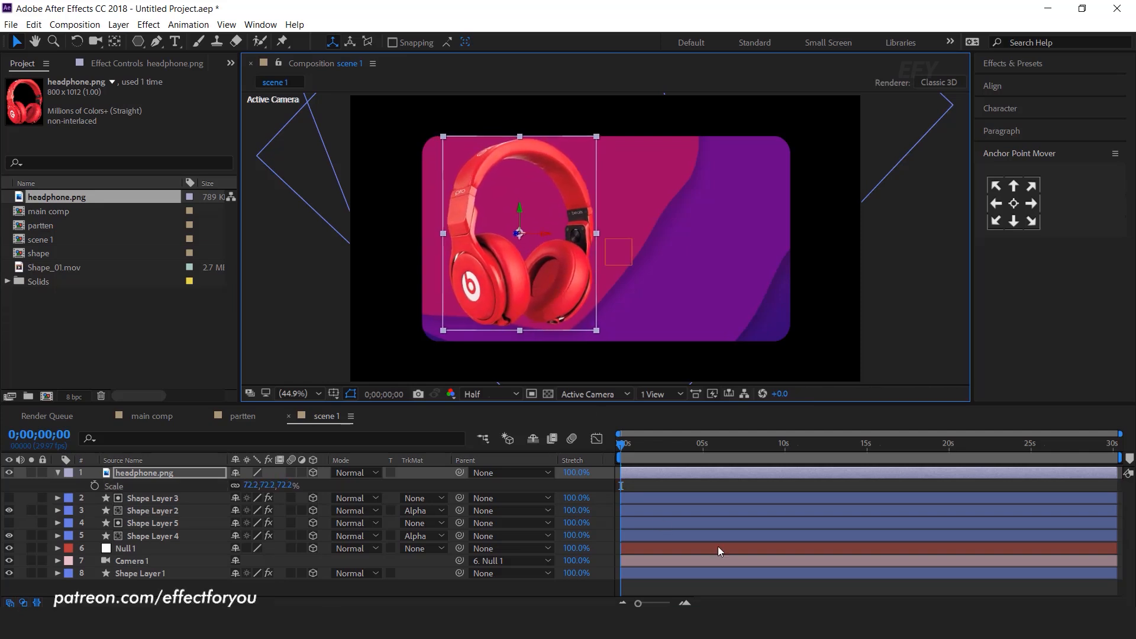
left_click(739, 484)
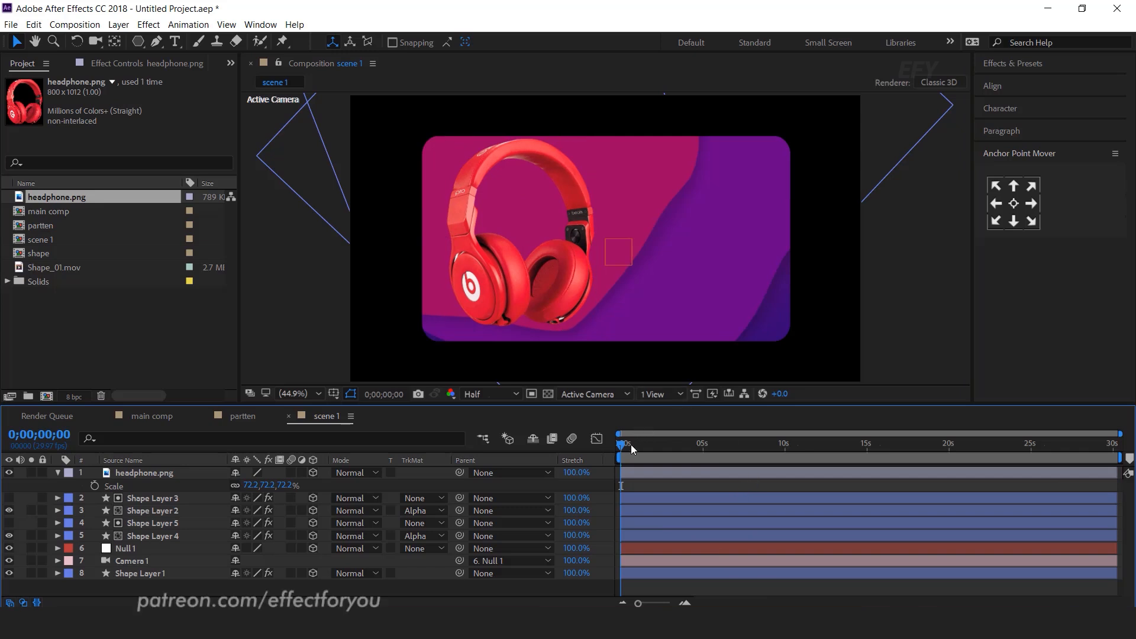
left_click(151, 472)
key("p")
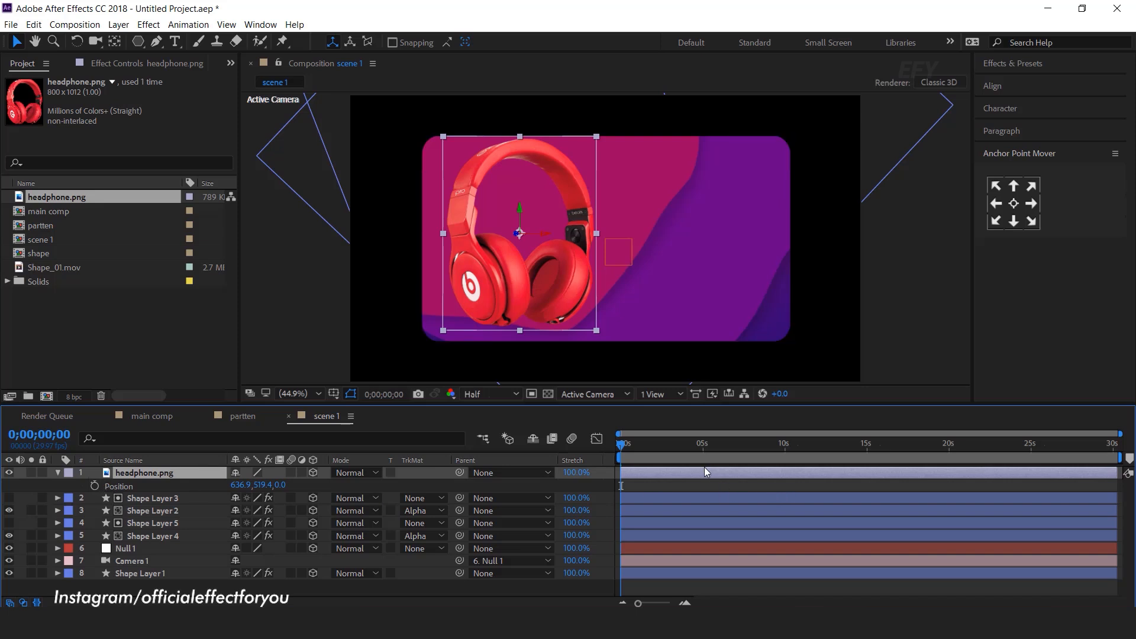
Keyframe the headphone's Position at 1s, then shift it right at 0s as its start
key("equal")
key("equal")
left_click_drag(633, 449, 685, 448)
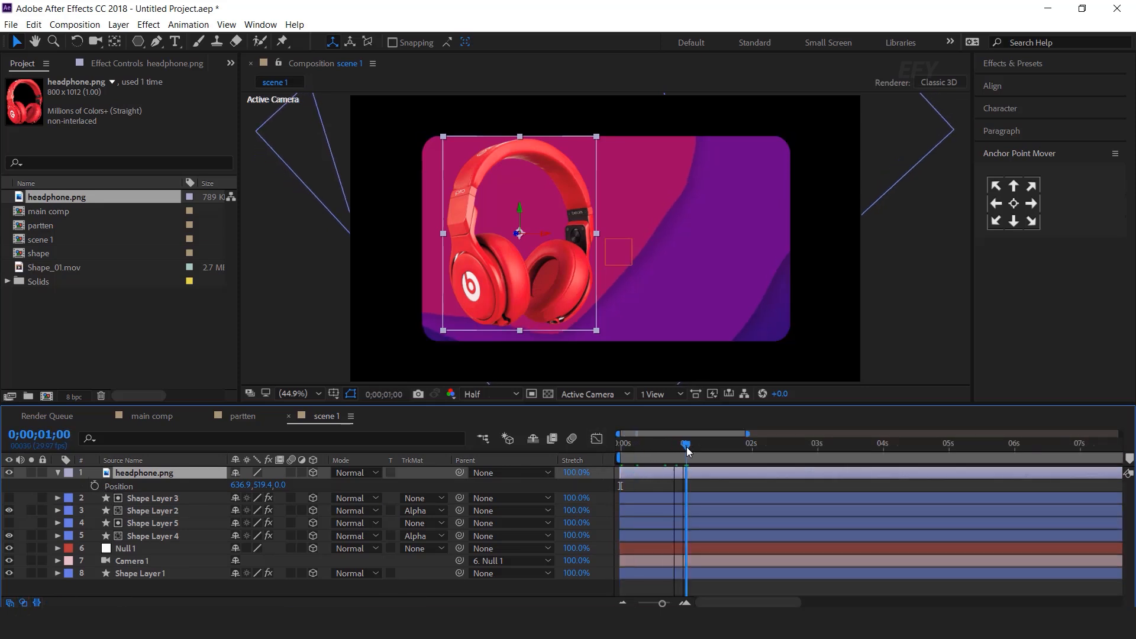
left_click(95, 485)
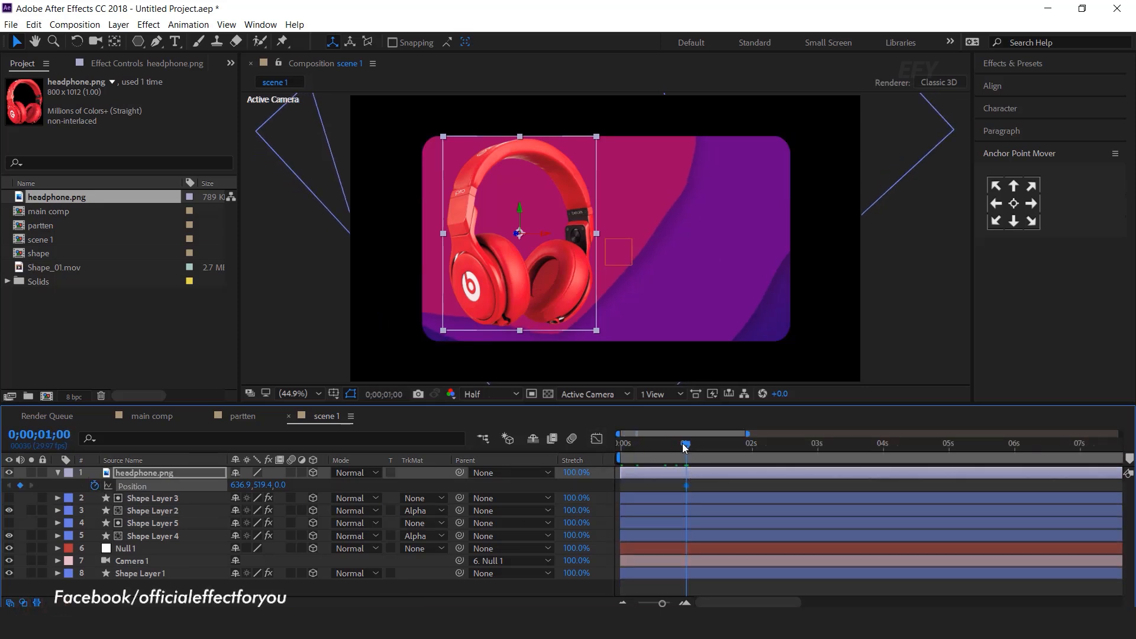
key("Home")
left_click_drag(567, 297, 603, 292)
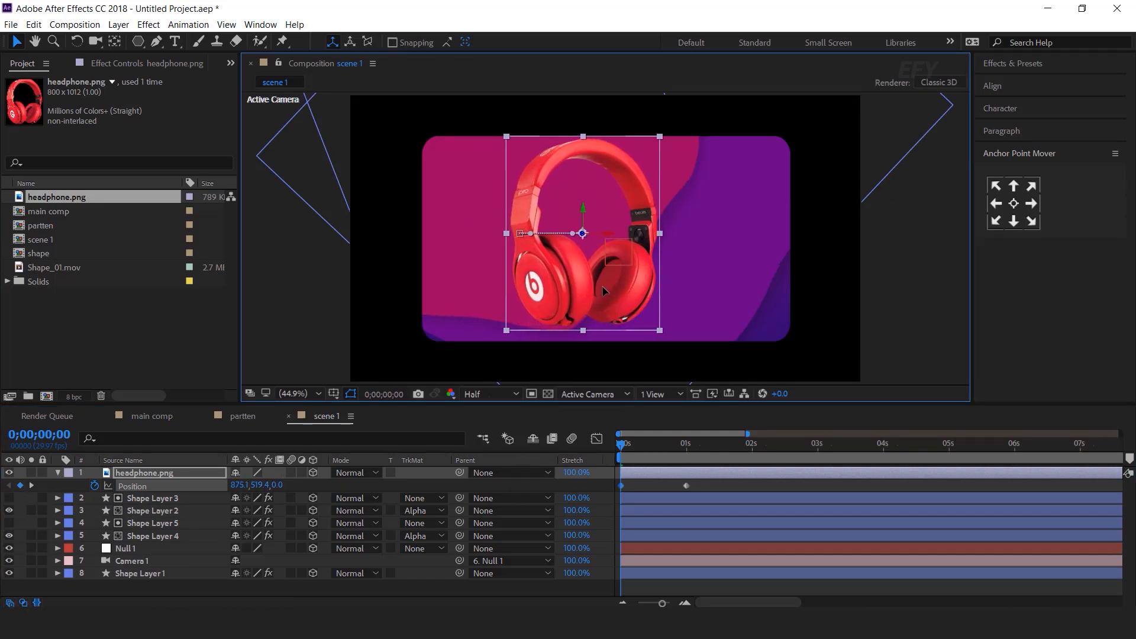
Apply Easy Ease to both Position keyframes and stretch the ease into the 1s keyframe
left_click_drag(710, 480, 564, 492)
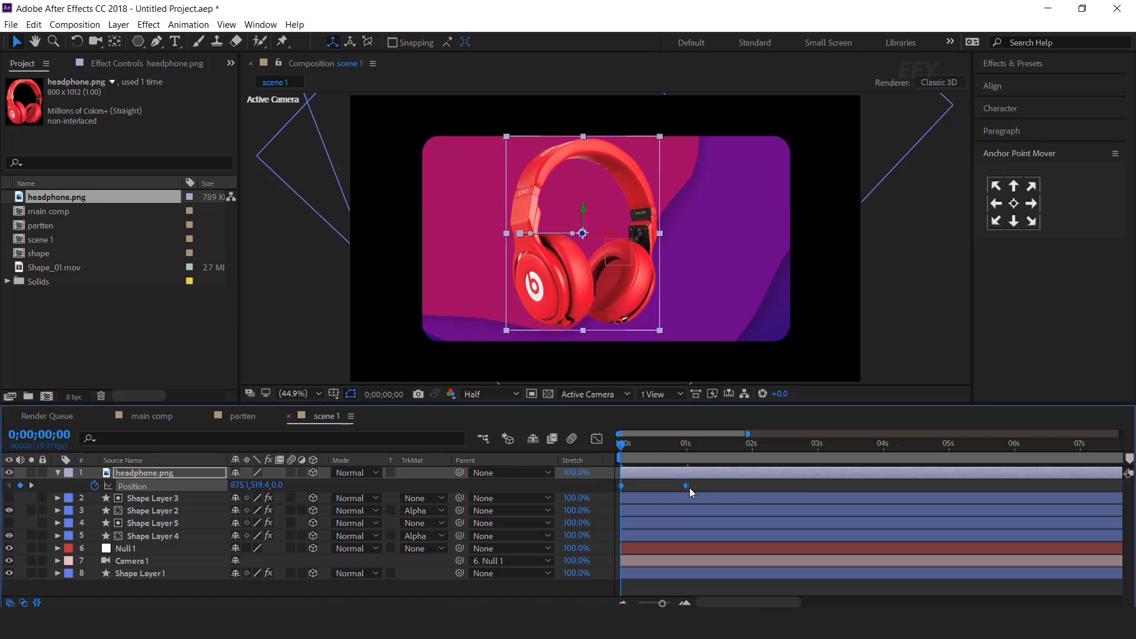
right_click(687, 482)
mouse_move(769, 470)
left_click(925, 514)
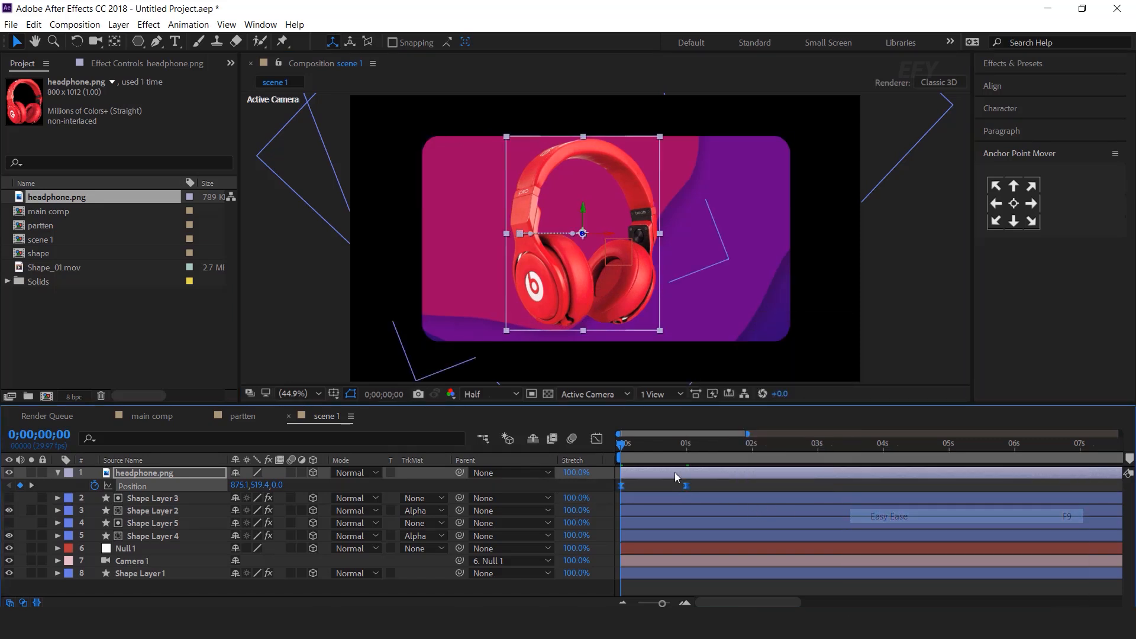
left_click(589, 437)
left_click_drag(665, 567, 643, 570)
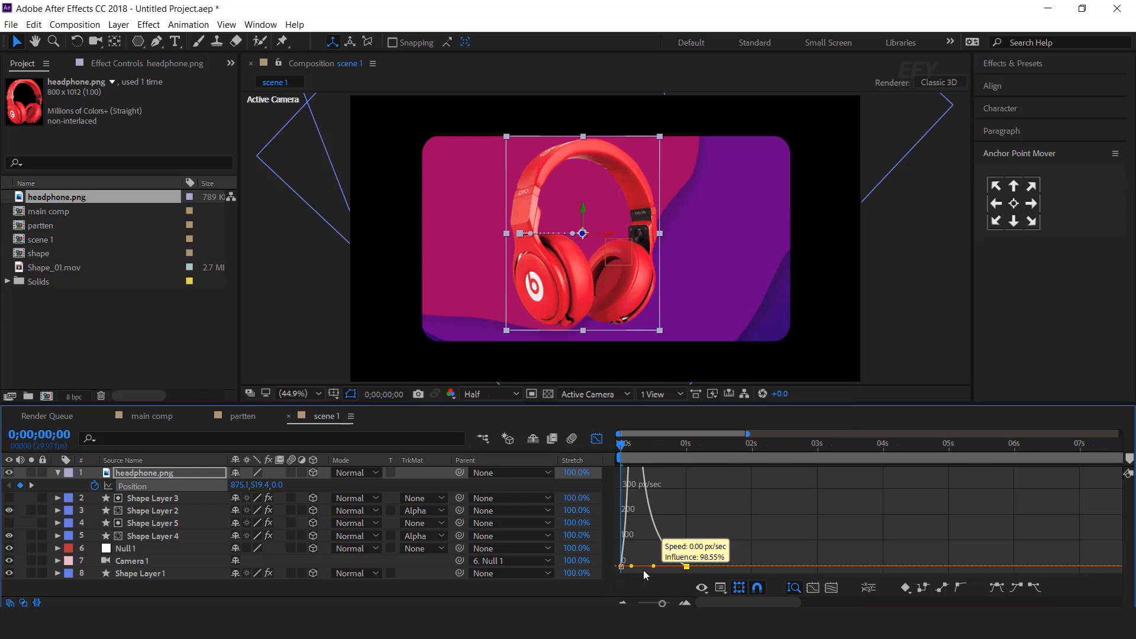
left_click(596, 438)
Preview the headphone slide-in, then collapse and deselect the headphone layer
key("space")
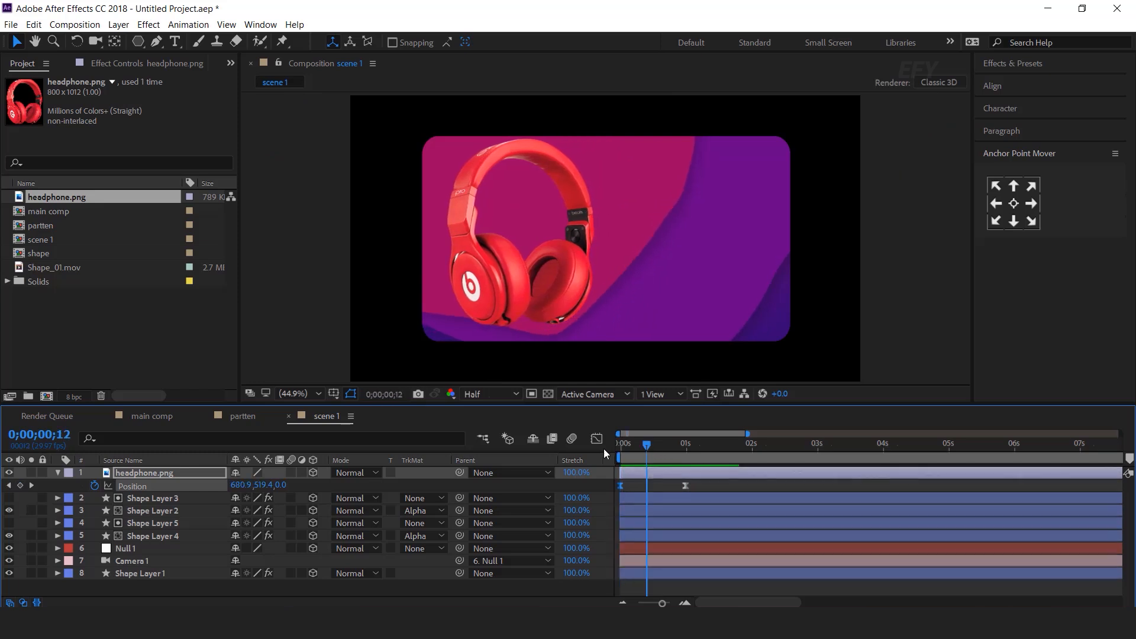
key("space")
key("space")
key("space")
left_click(651, 474)
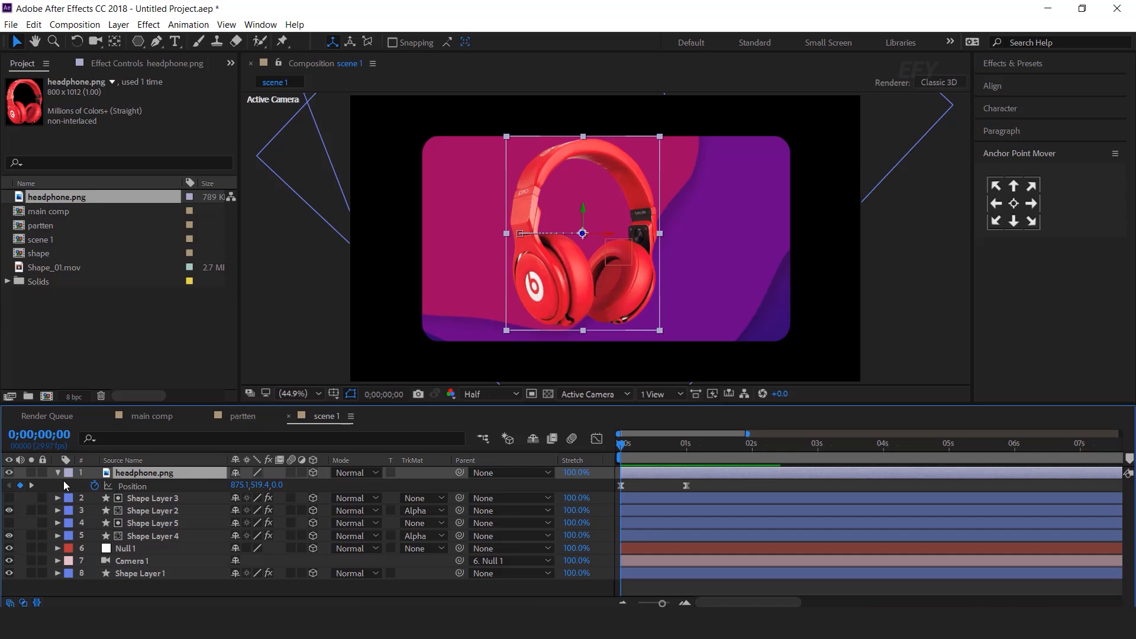
key("p")
left_click(271, 583)
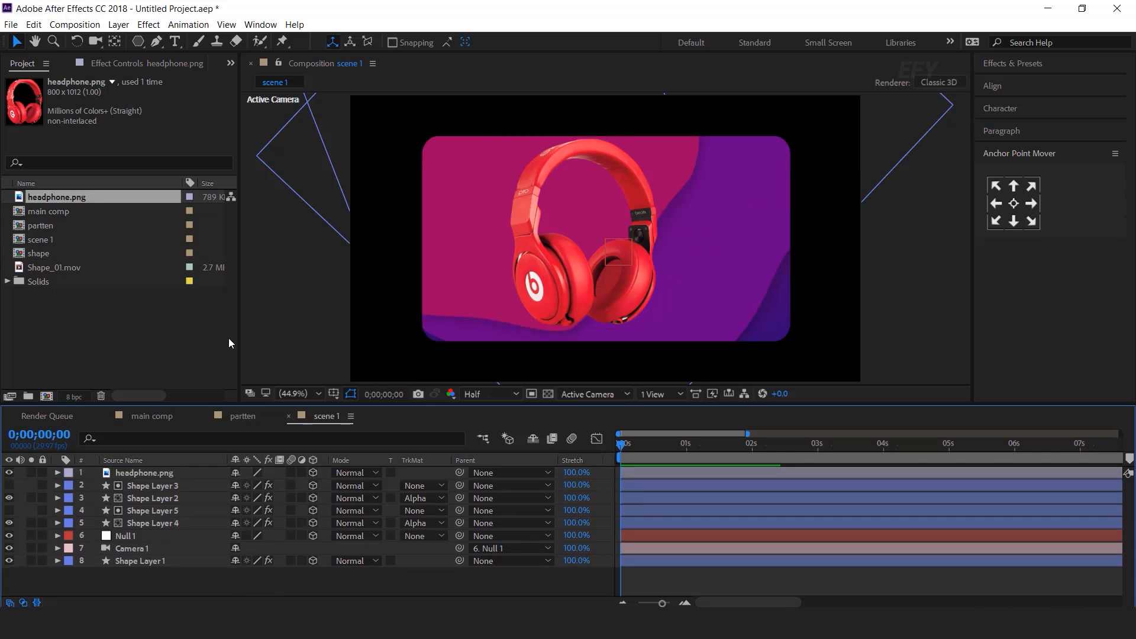
Create a new composition named 'text 1' sized 1200 × 400
left_click(198, 331)
left_click(47, 396)
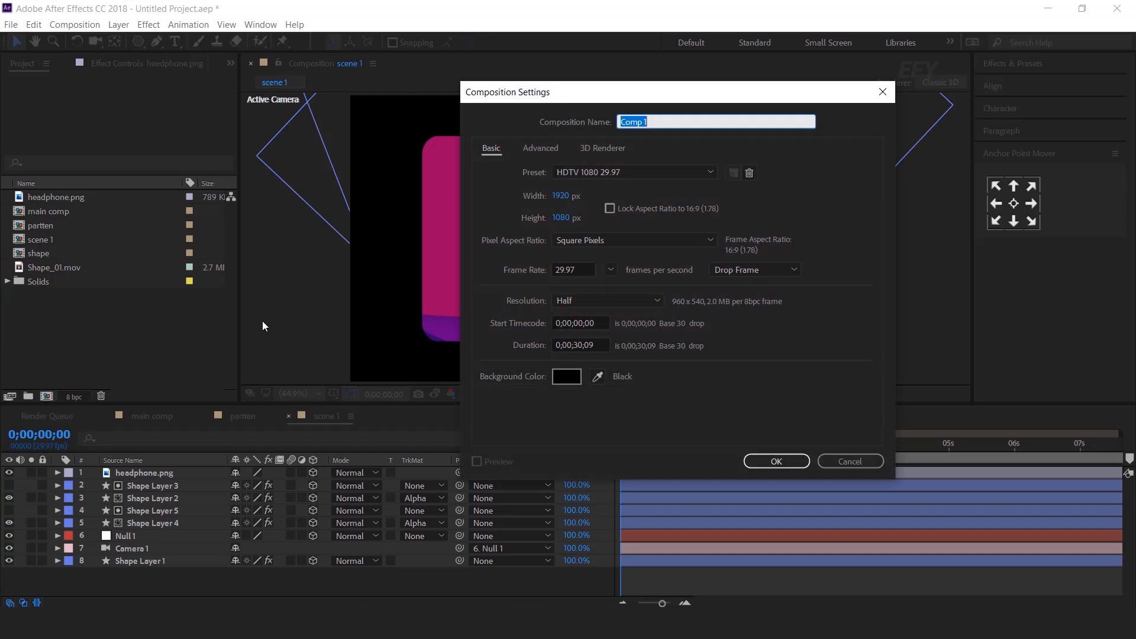
type("text 1")
left_click(559, 196)
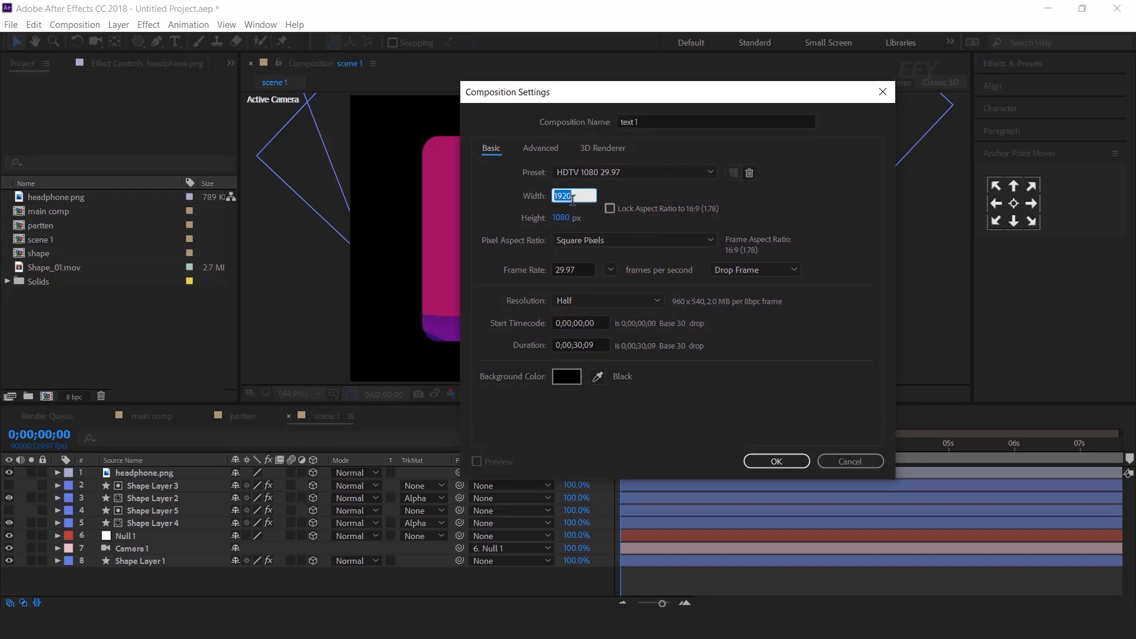
type("1200")
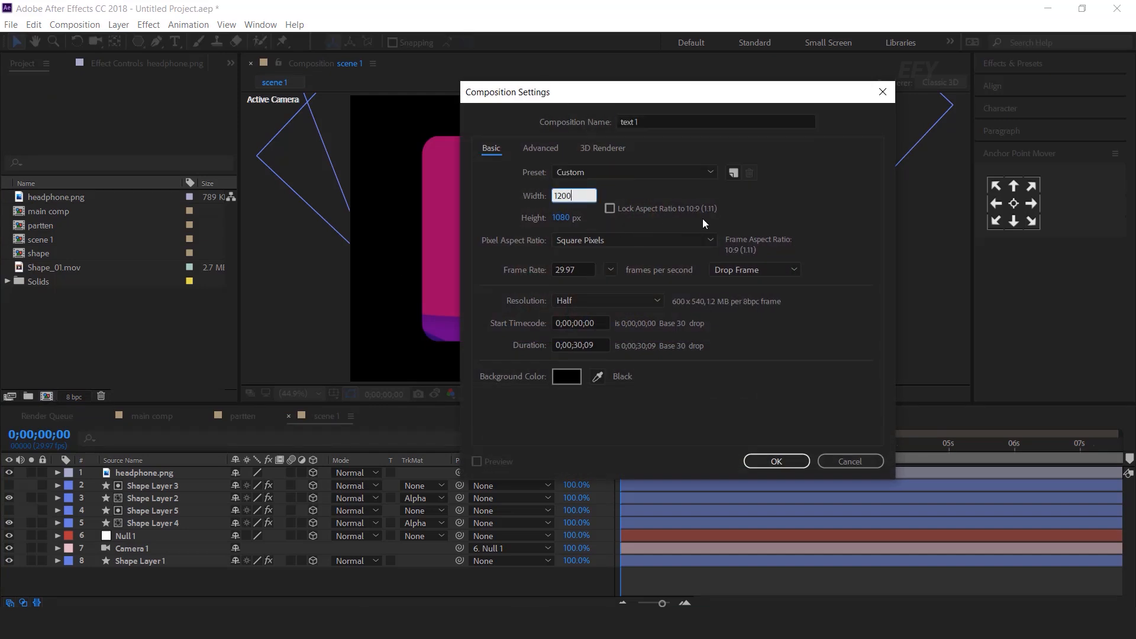
key("Tab")
type("400")
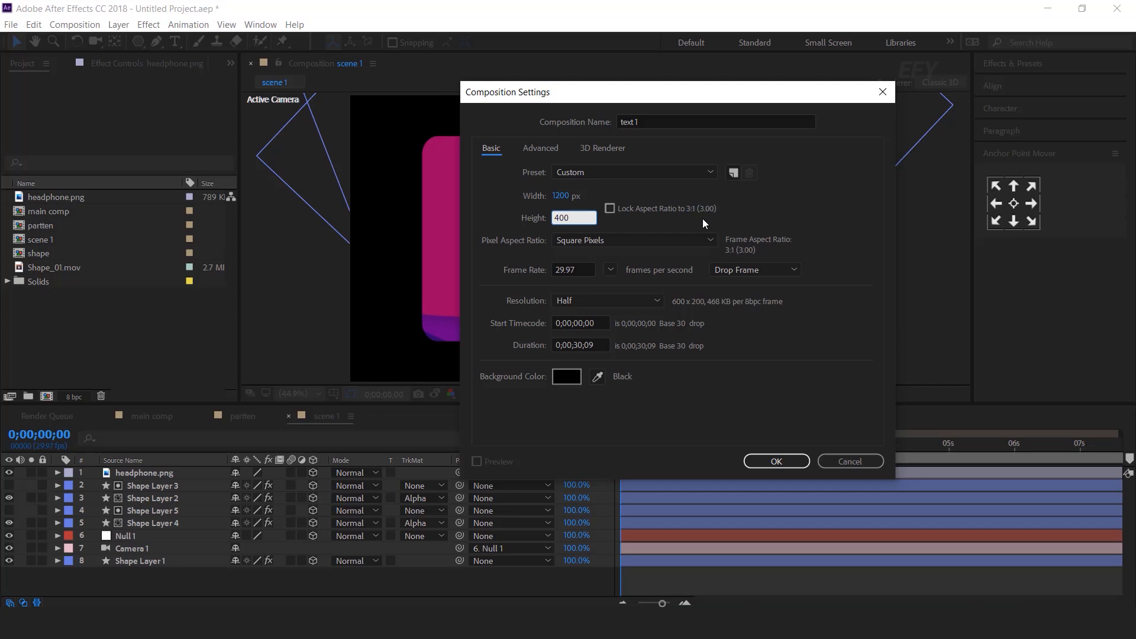
key("Return")
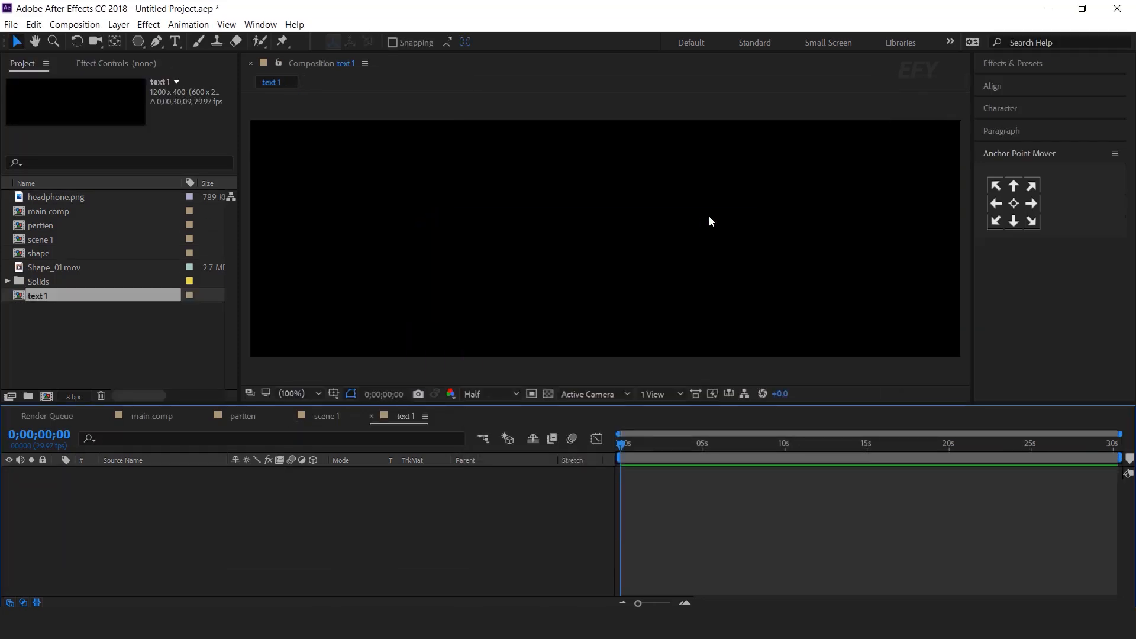
Add the SMART and HEADPHONE title text layers in Montserrat to text 1
left_click(175, 42)
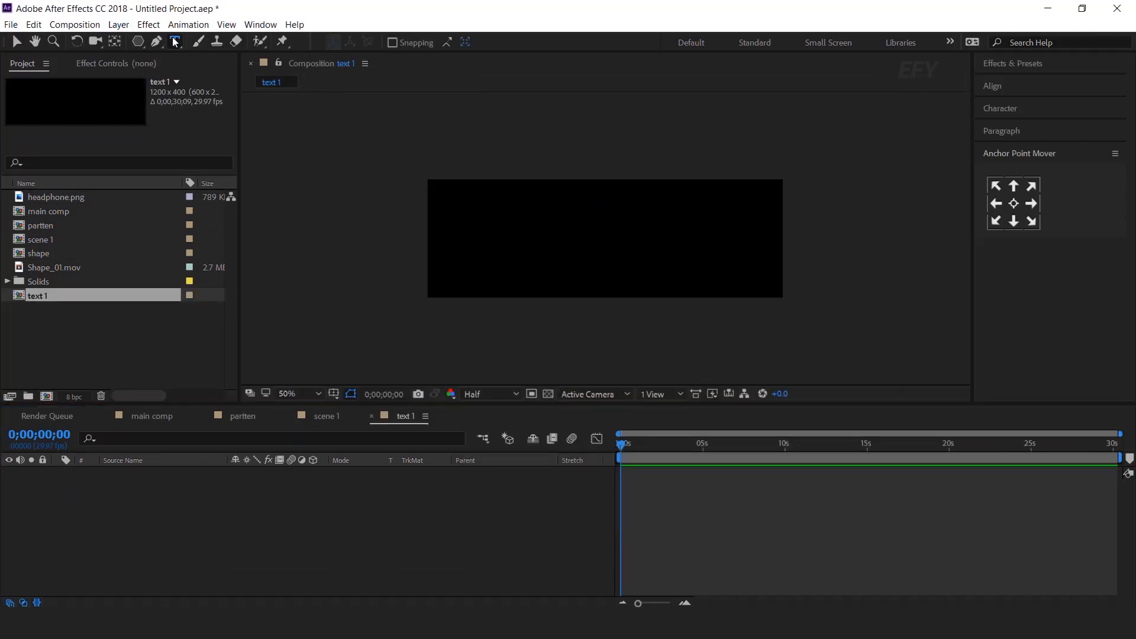
key("v")
key("ctrl+v")
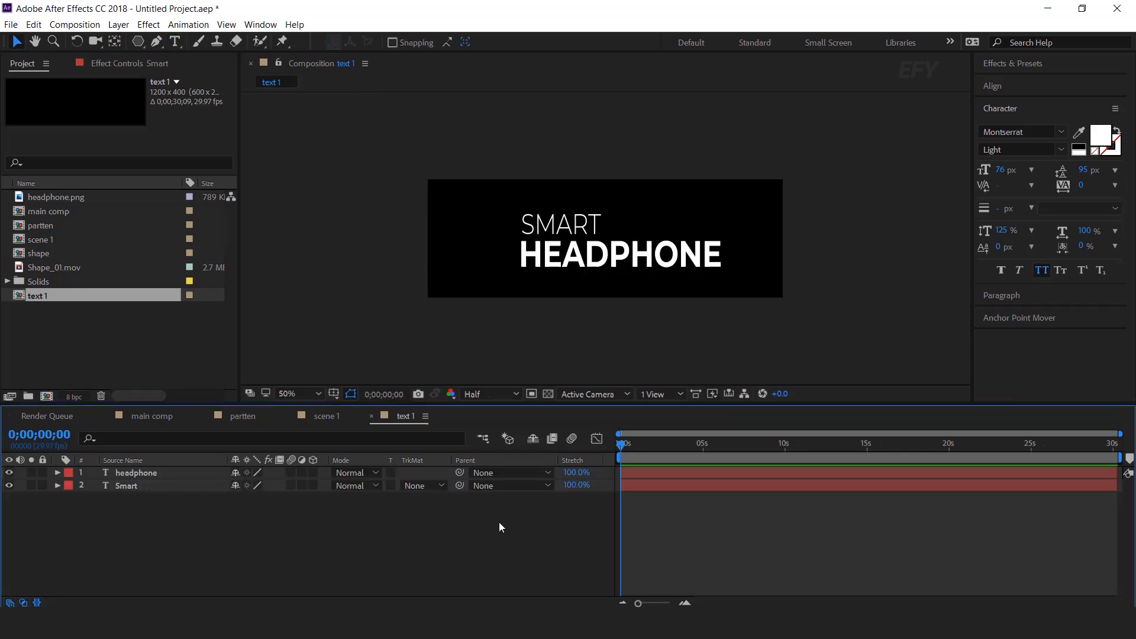
Back in scene 1, drag the text 1 comp into its timeline
left_click(326, 416)
left_click(40, 302)
left_click_drag(27, 296, 168, 468)
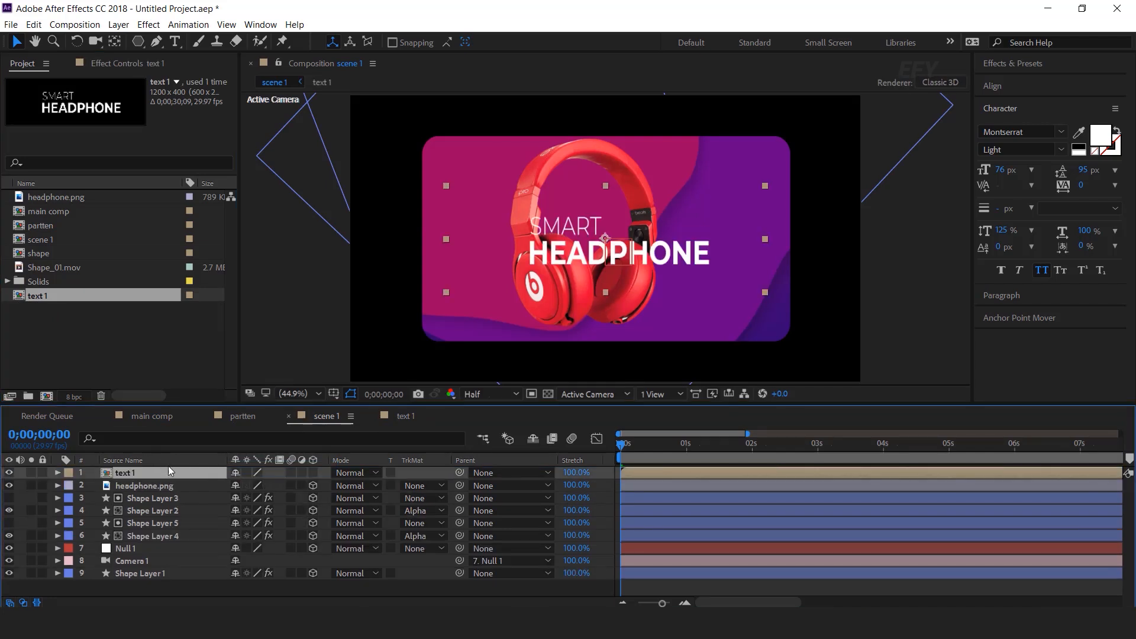
Move and shrink the title to the card's upper right (1258.4, 312.9), revealing Position and Opacity
left_click_drag(603, 240, 710, 178)
left_click_drag(620, 447, 717, 442)
left_click_drag(708, 172, 692, 173)
left_click_drag(852, 182, 812, 185)
left_click_drag(701, 188, 690, 187)
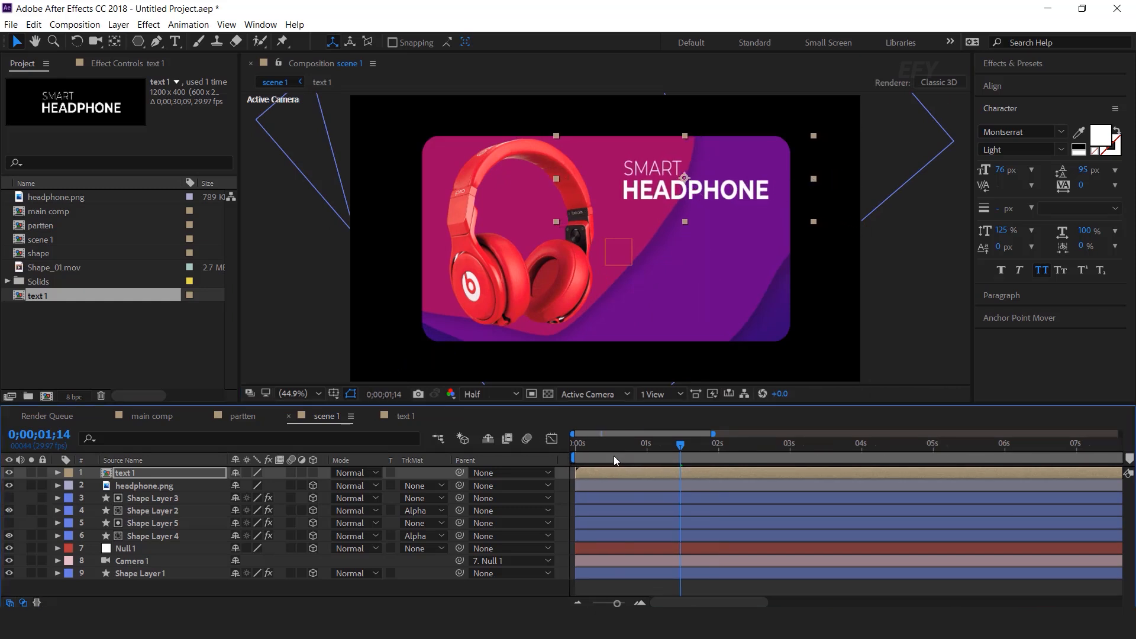
left_click_drag(593, 446, 649, 446)
key("p")
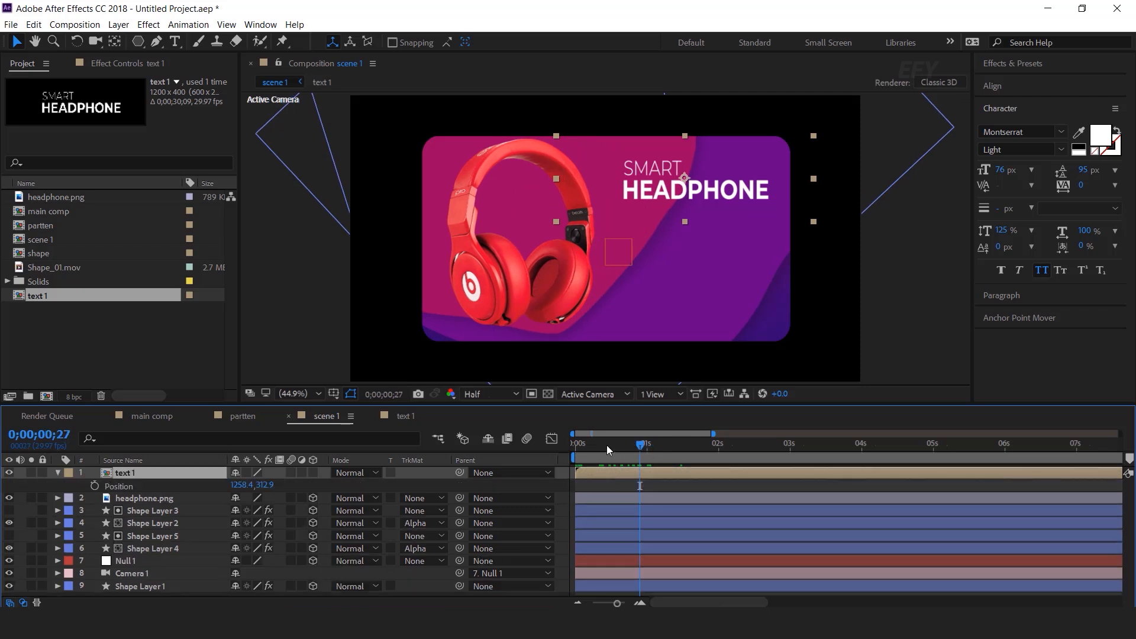
key("Home")
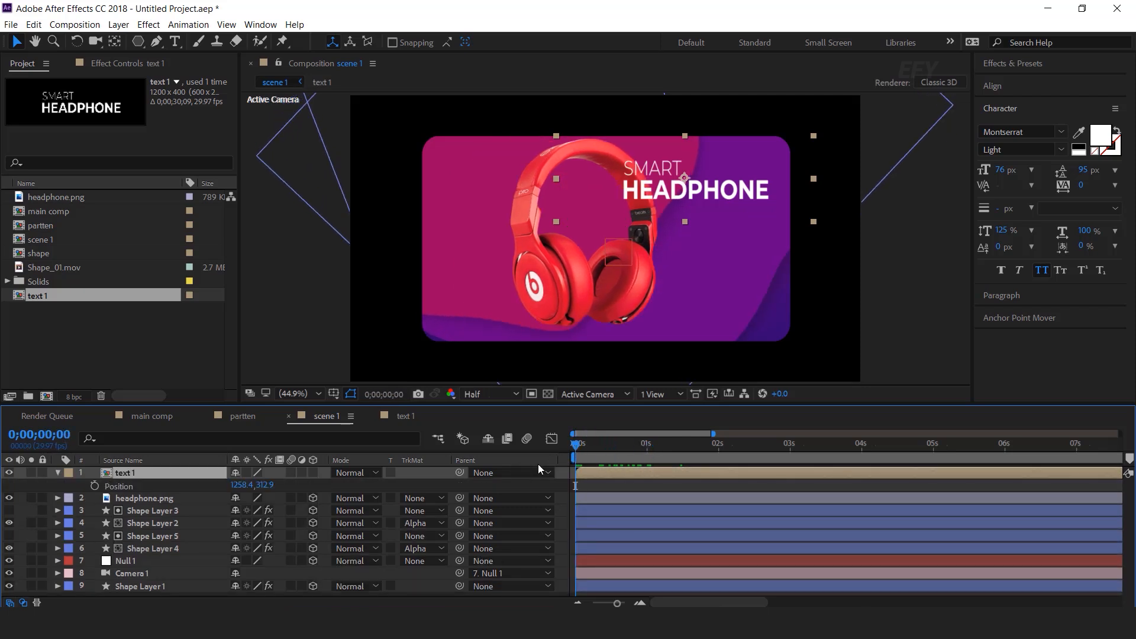
key("shift+t")
Keyframe the title's Position at frame 18 and lower it for an earlier position
left_click_drag(576, 448, 628, 445)
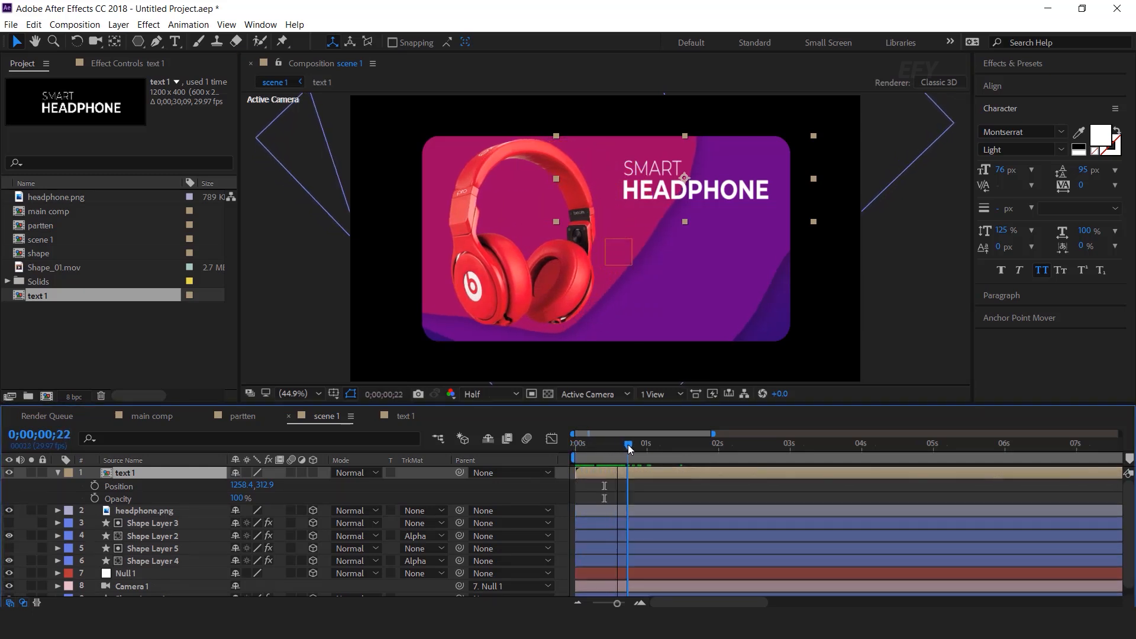
left_click(95, 485)
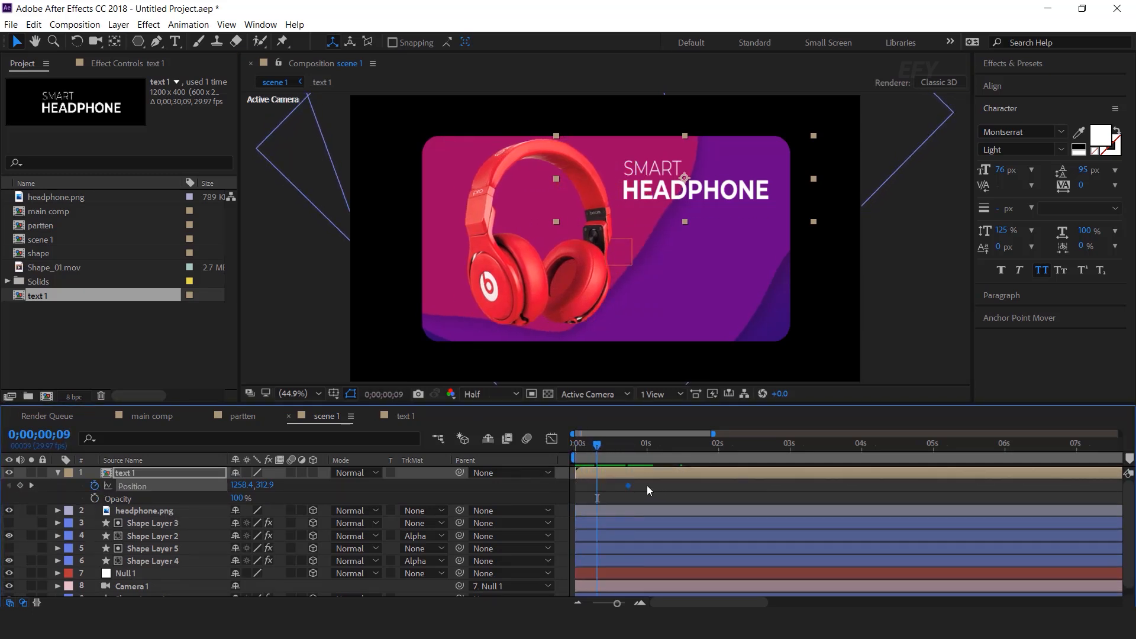
left_click_drag(599, 447, 599, 448)
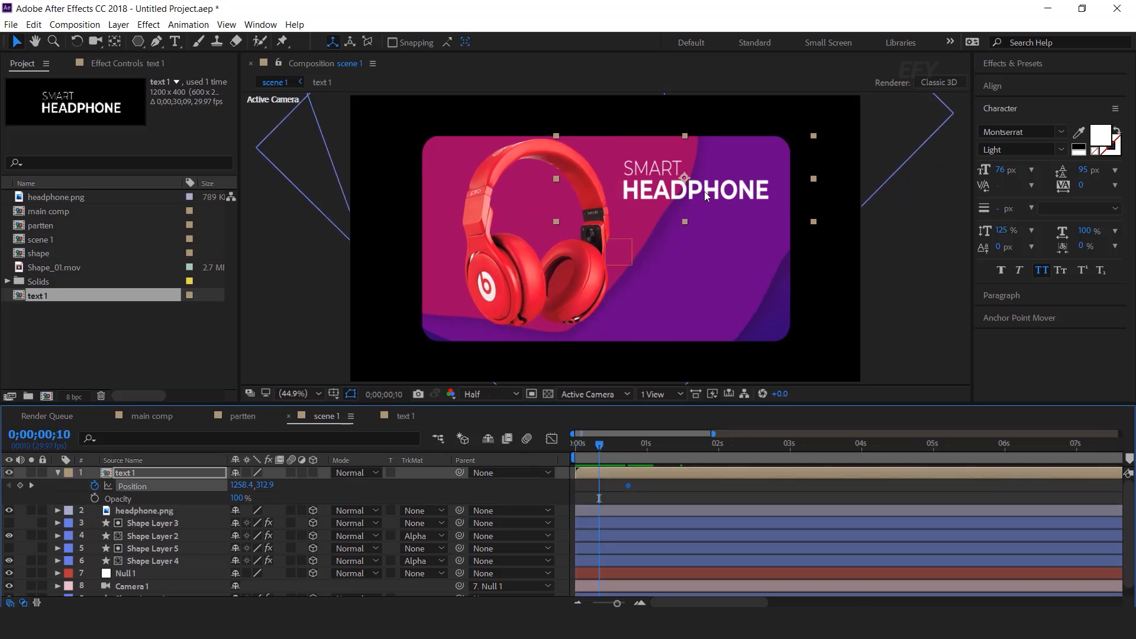
left_click_drag(717, 196, 724, 232)
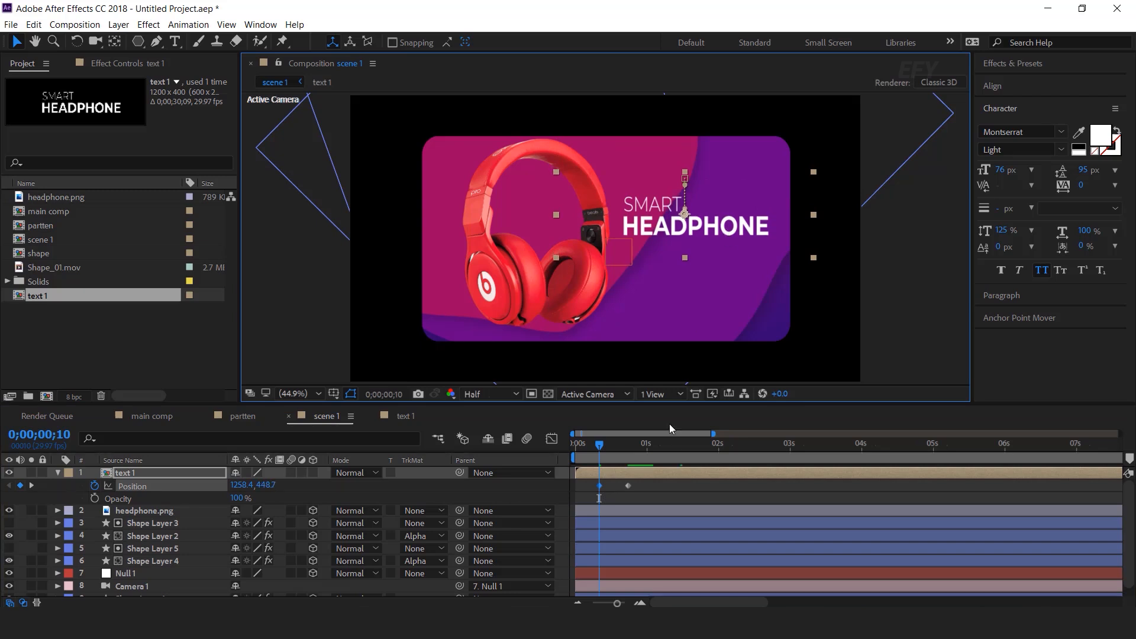
Keyframe the title's Opacity from 0% at frame 4 to 100% at frame 11
left_click_drag(598, 445, 582, 447)
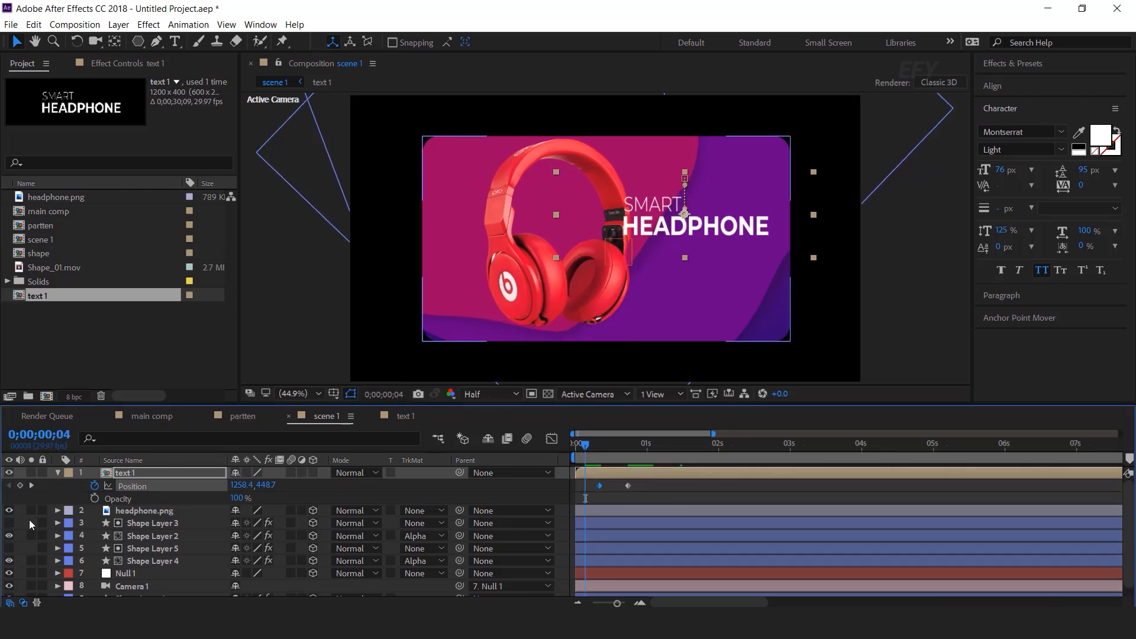
left_click(94, 499)
left_click(237, 498)
type("0")
key("Return")
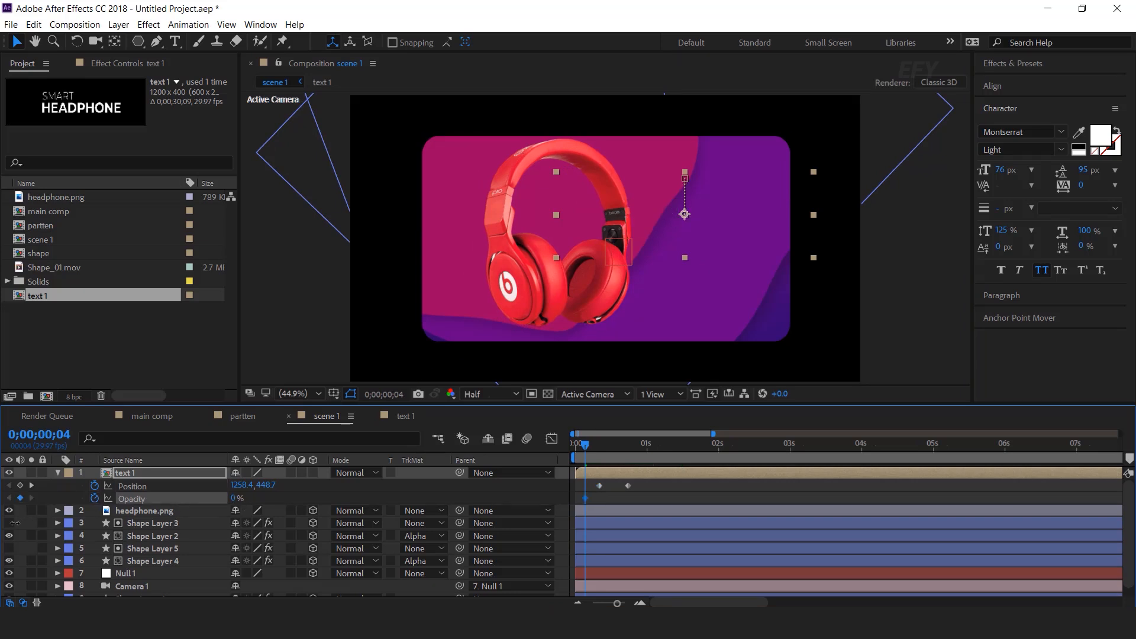
left_click_drag(587, 447, 603, 448)
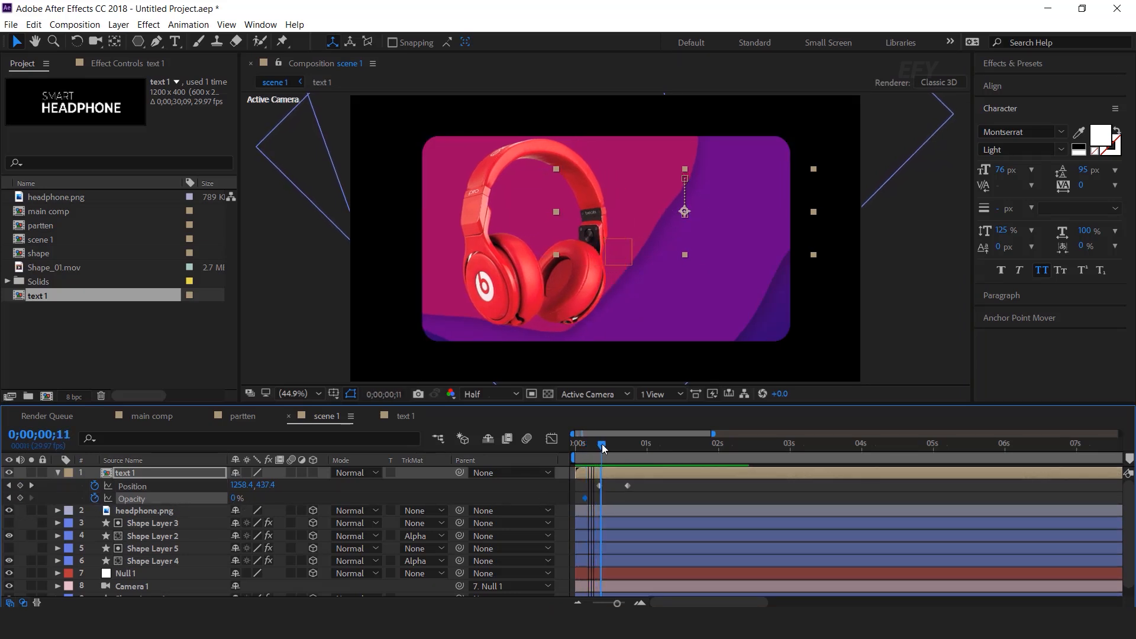
left_click(237, 499)
type("100")
key("Return")
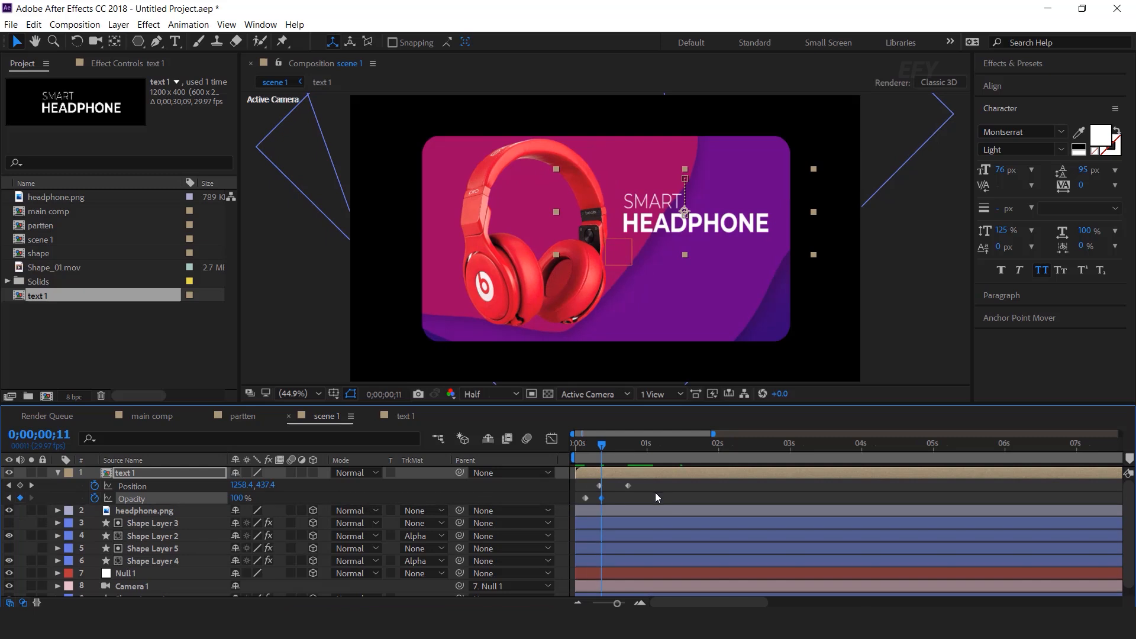
Easy Ease the Position keyframes and shape the speed curve to start fast and settle gently
left_click_drag(658, 486, 577, 489)
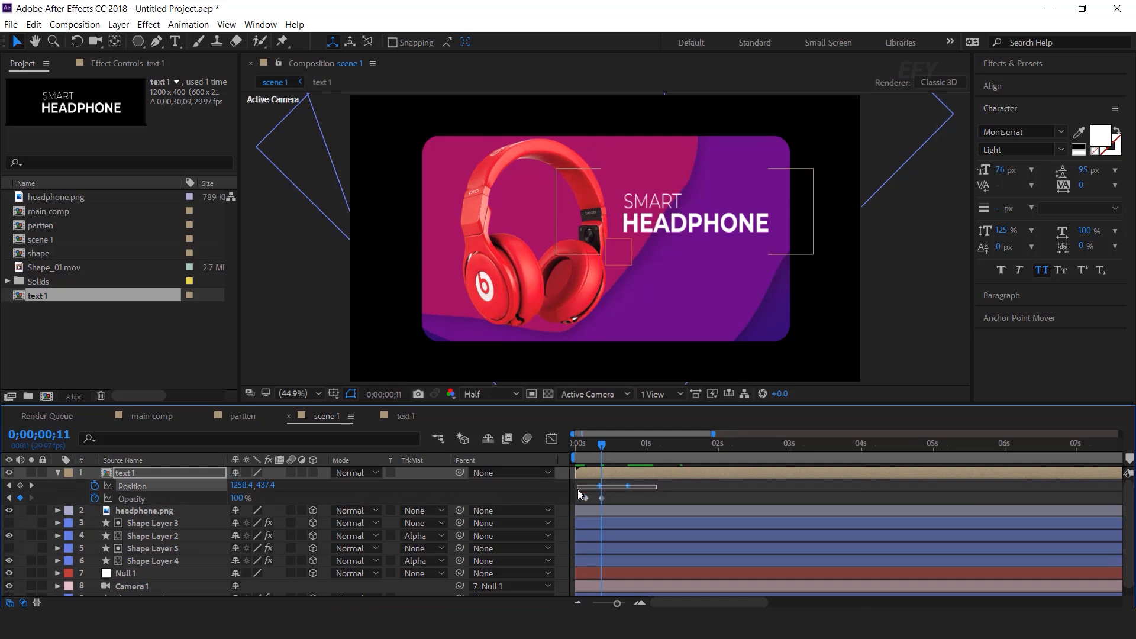
right_click(628, 485)
left_click(840, 520)
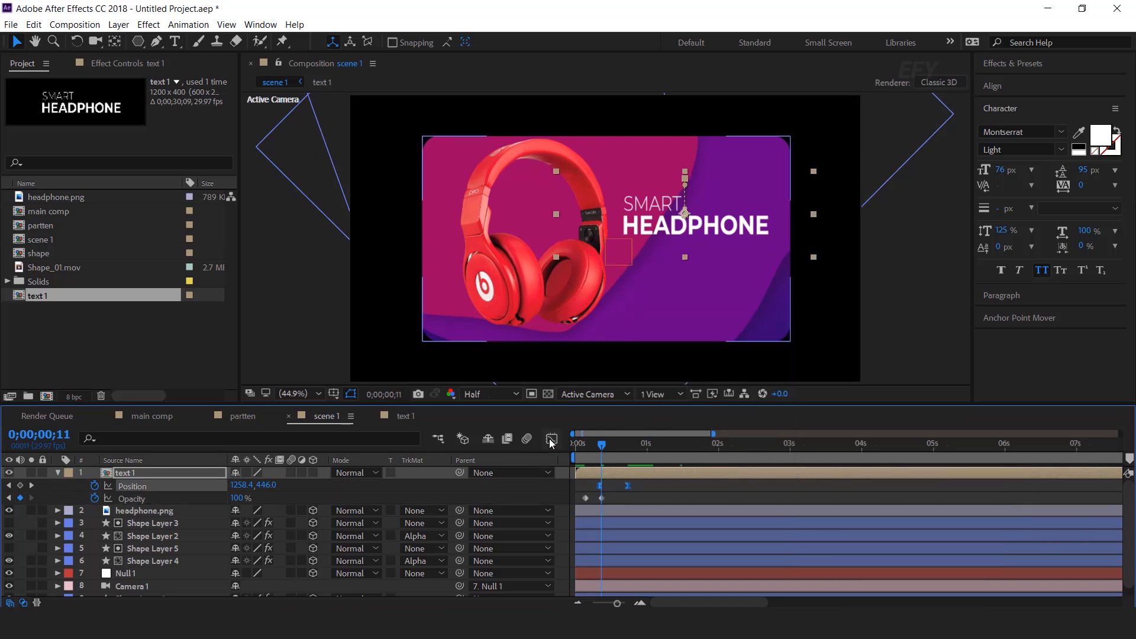
key("shift+F3")
scroll(625, 558, "up", 1)
left_click_drag(654, 556, 583, 567)
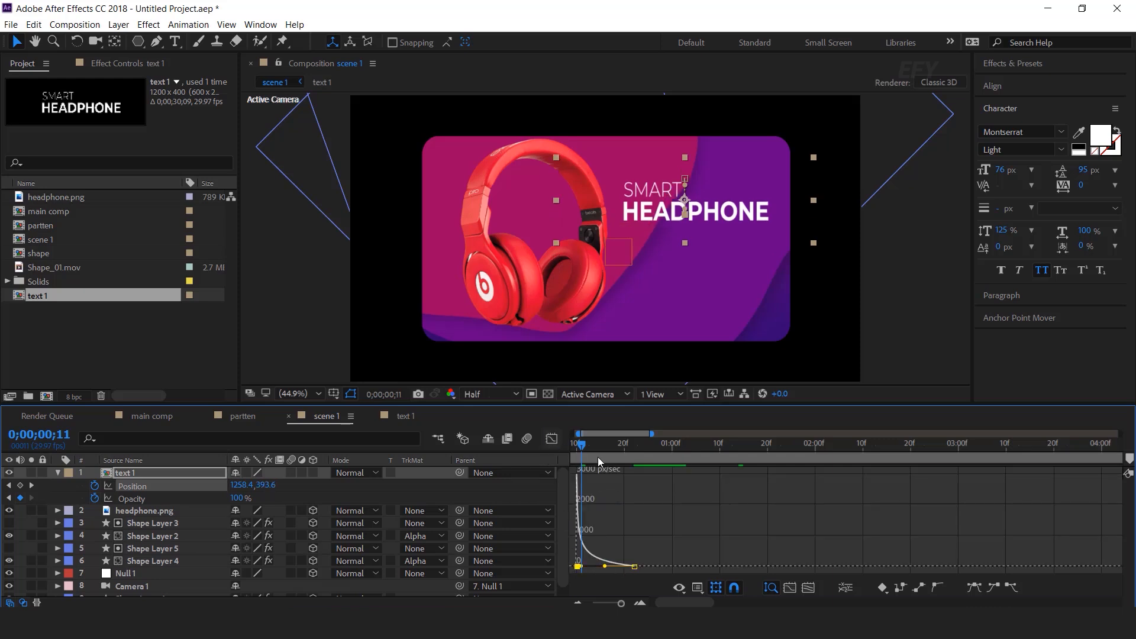
left_click(551, 438)
Preview the title fading and sliding in, zooming the timeline out to see all keyframes
key("Home")
key("space")
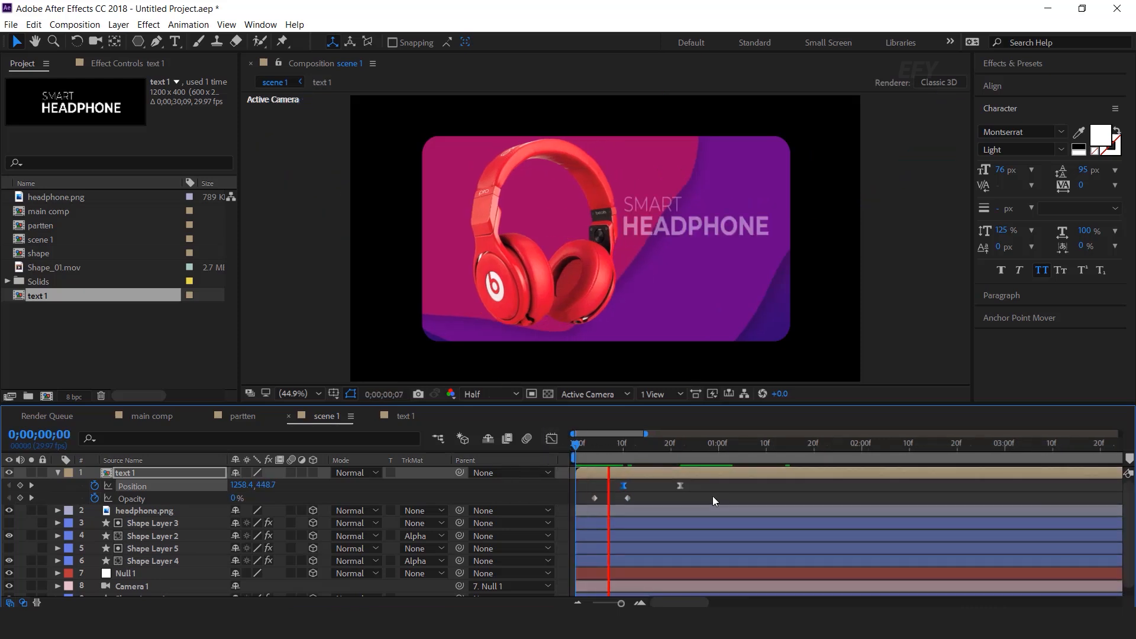
left_click_drag(616, 447, 712, 489)
key("minus")
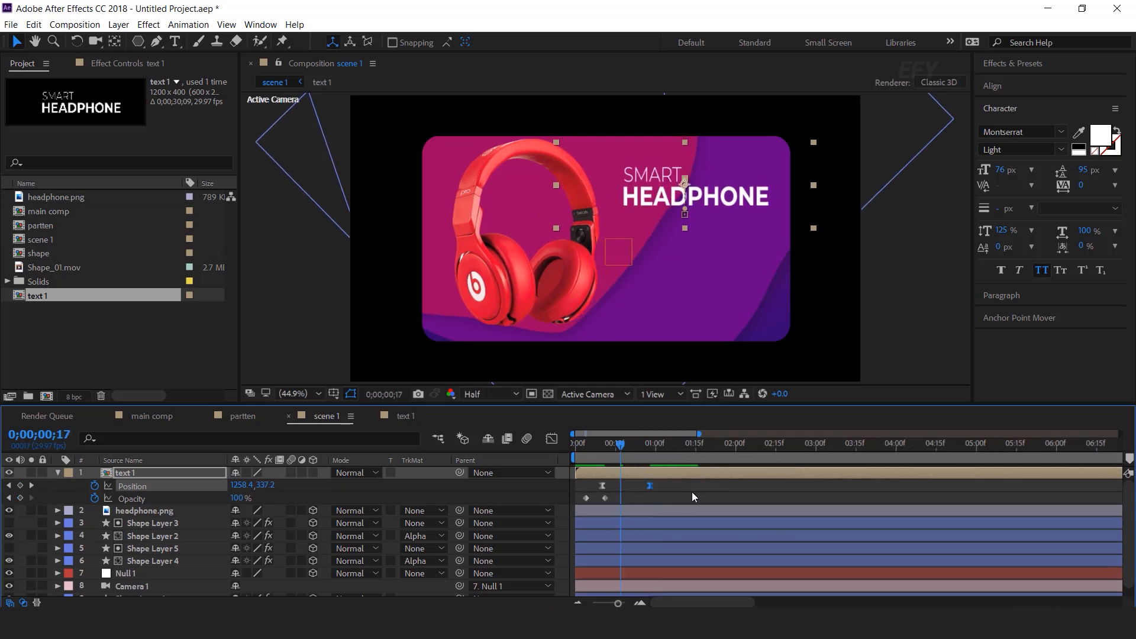
key("Home")
key("space")
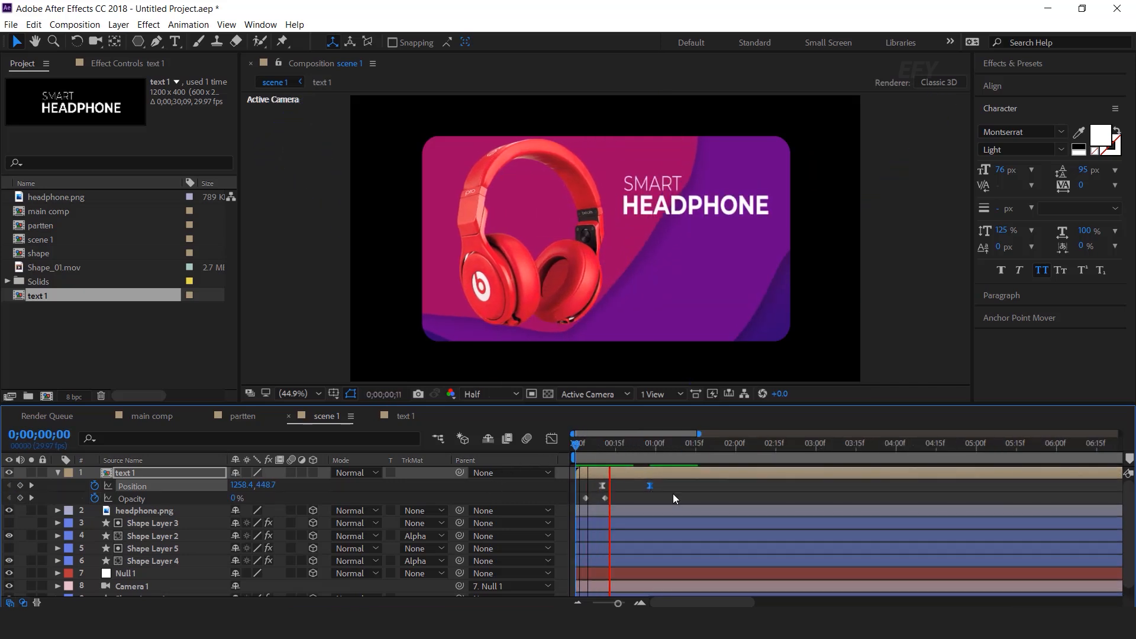
left_click(607, 444)
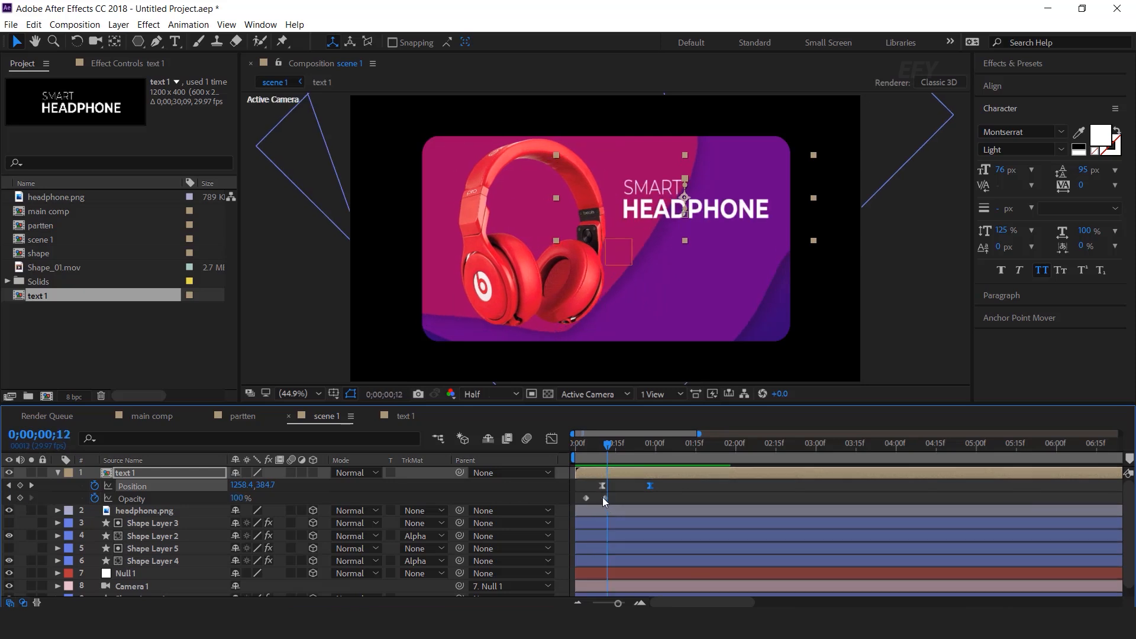
Move the fade's end keyframe to frame 12, retime the second Position keyframe, and re-preview
left_click_drag(603, 496, 621, 502)
left_click_drag(607, 445, 560, 455)
key("space")
left_click(650, 486)
key("equal")
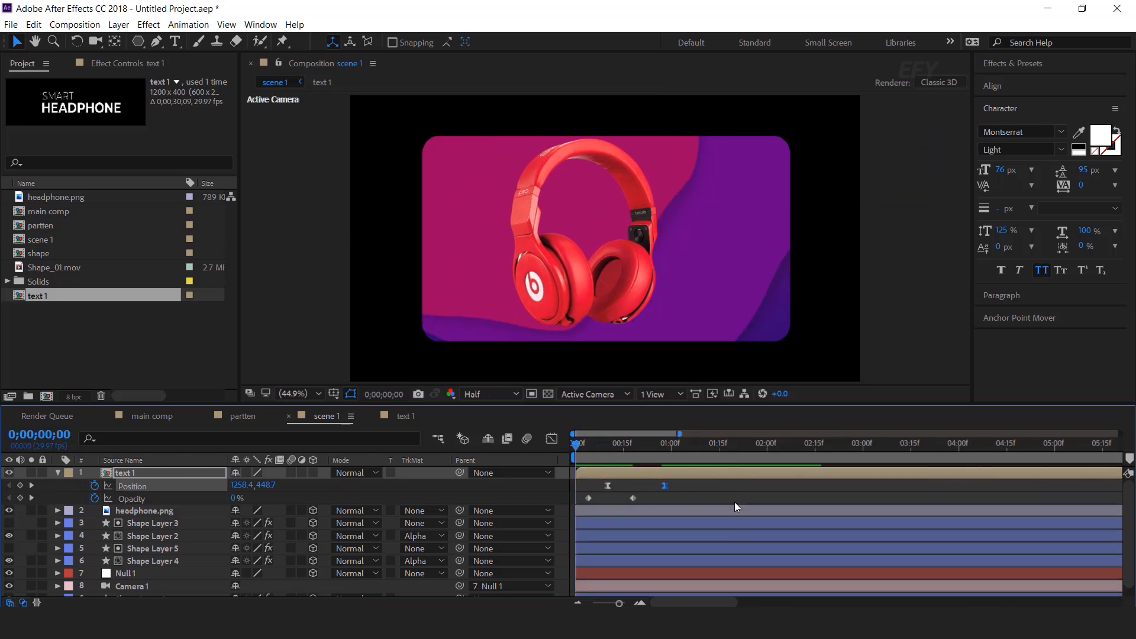
left_click_drag(628, 449, 569, 451)
key("space")
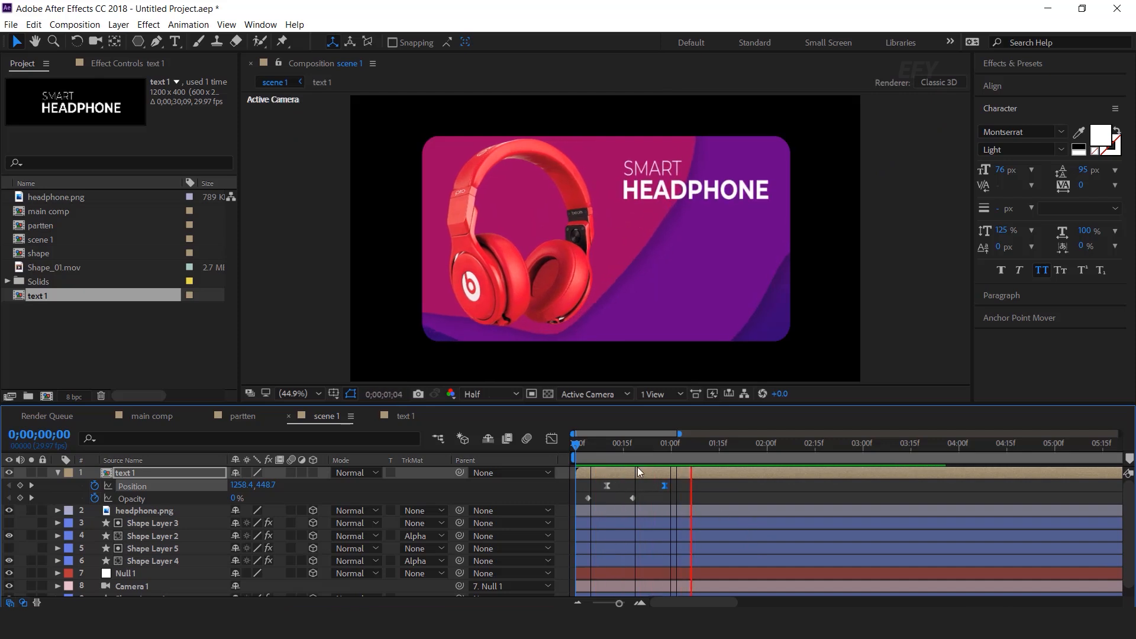
left_click(658, 448)
left_click(640, 500)
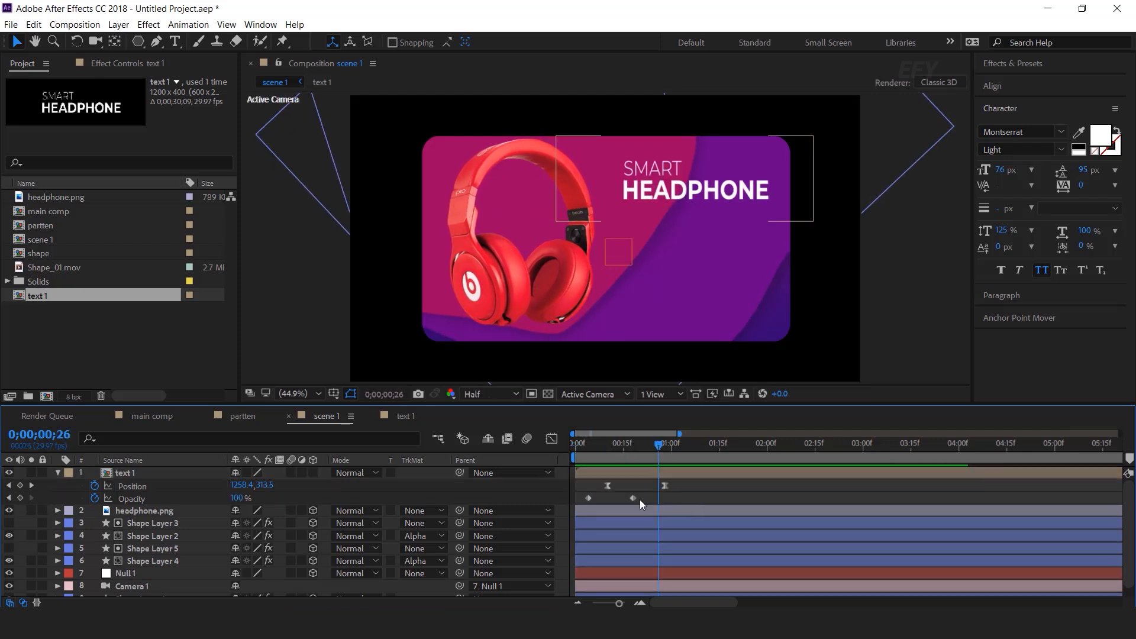
left_click(57, 472)
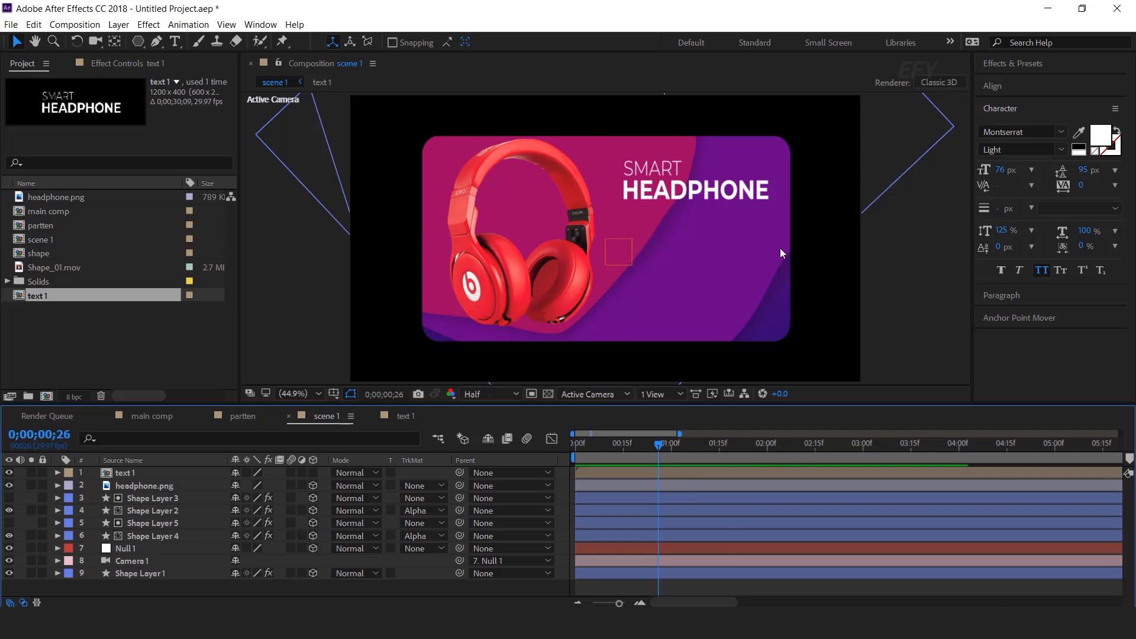
left_click(166, 351)
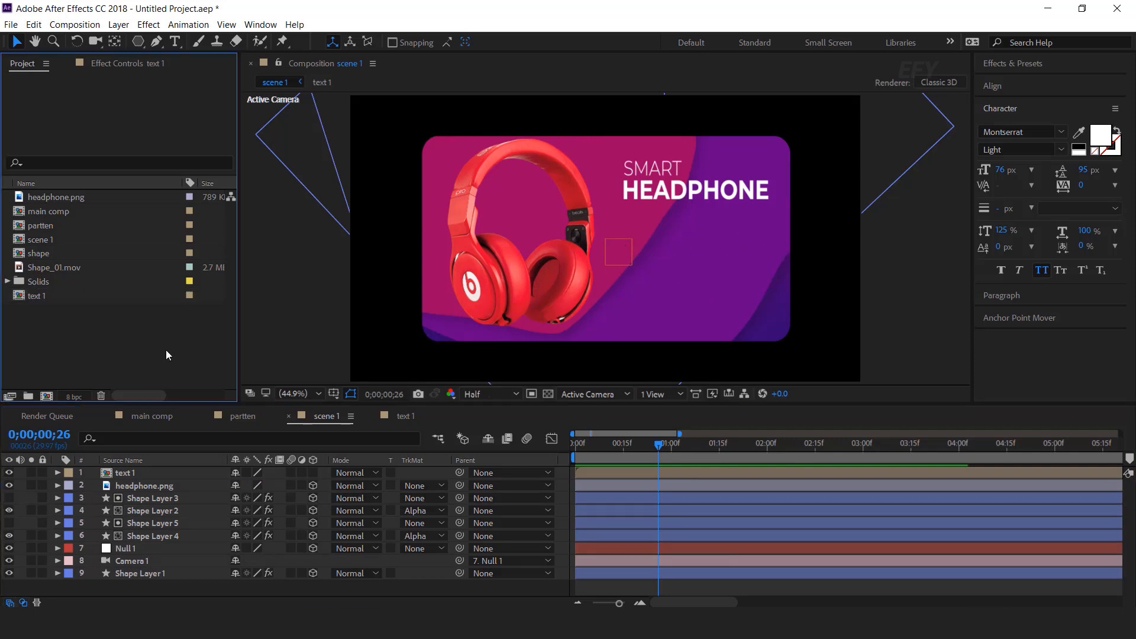
Create a new 1200×400 composition named 'product overview'
left_click(46, 396)
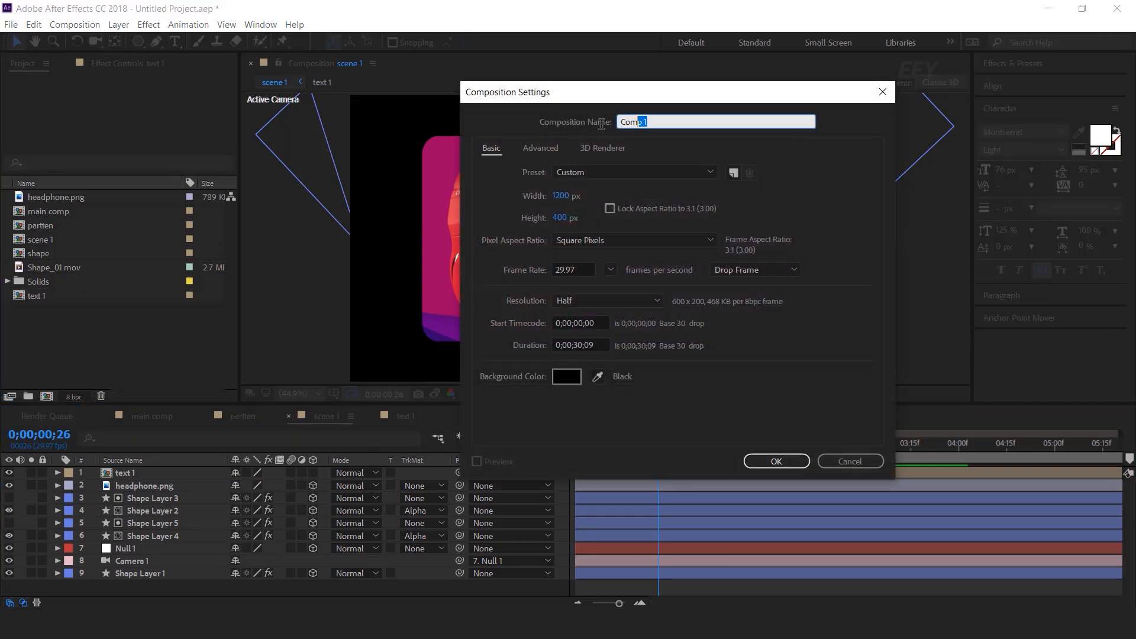
type("product overview")
key("Return")
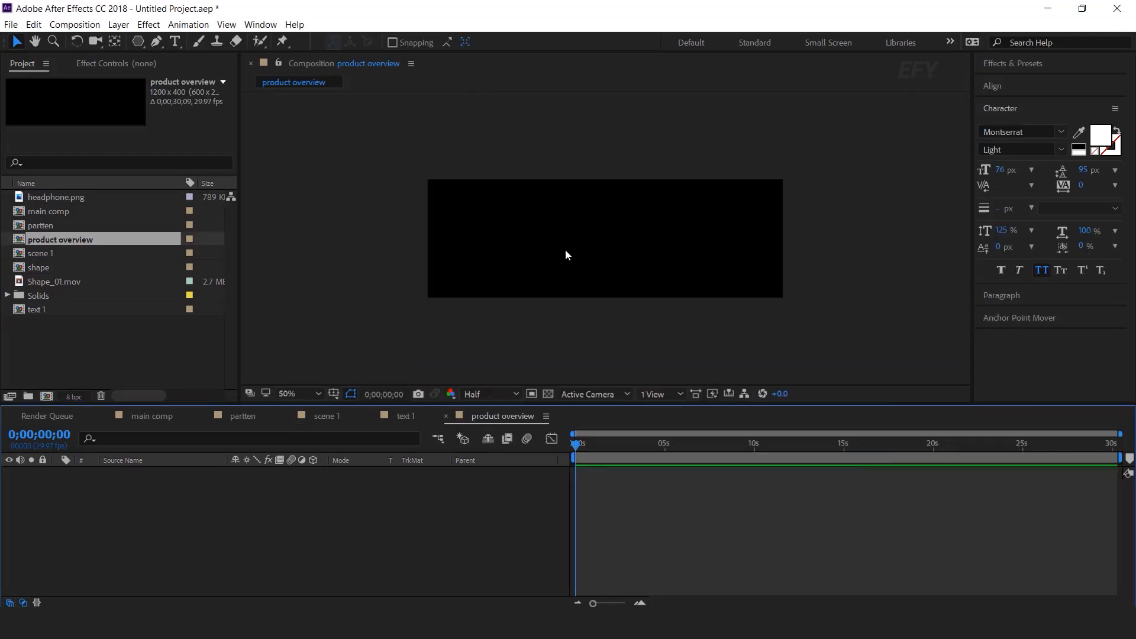
Paste the PRODUCT OVERVIEW heading and Lorem Ipsum paragraph layers in, selecting the heading
key("ctrl+v")
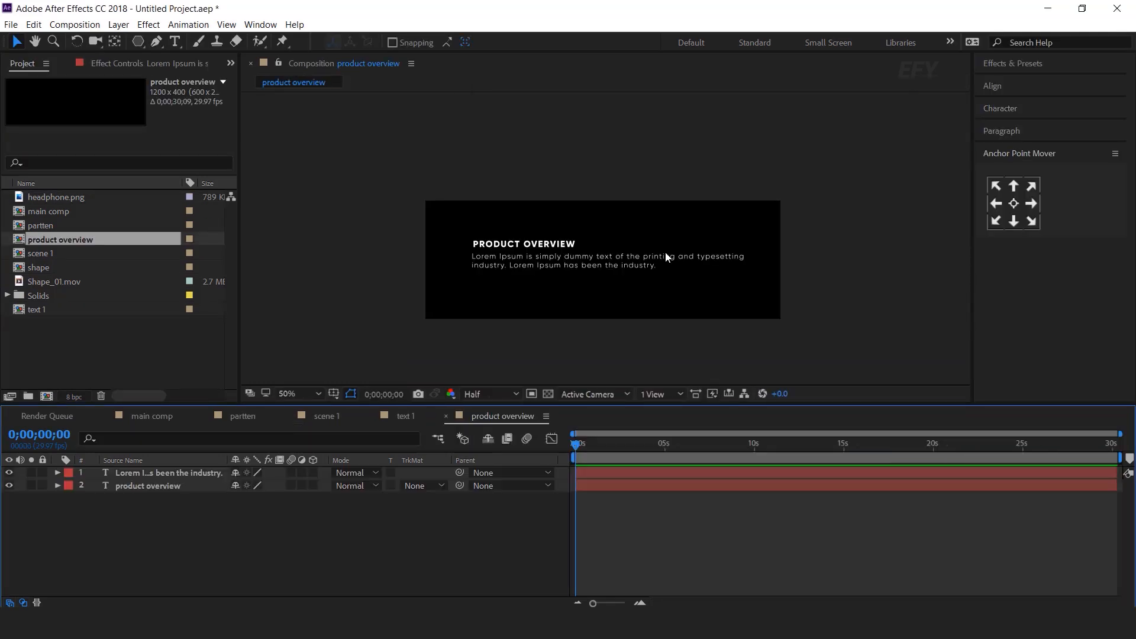
scroll(517, 252, "up", 2)
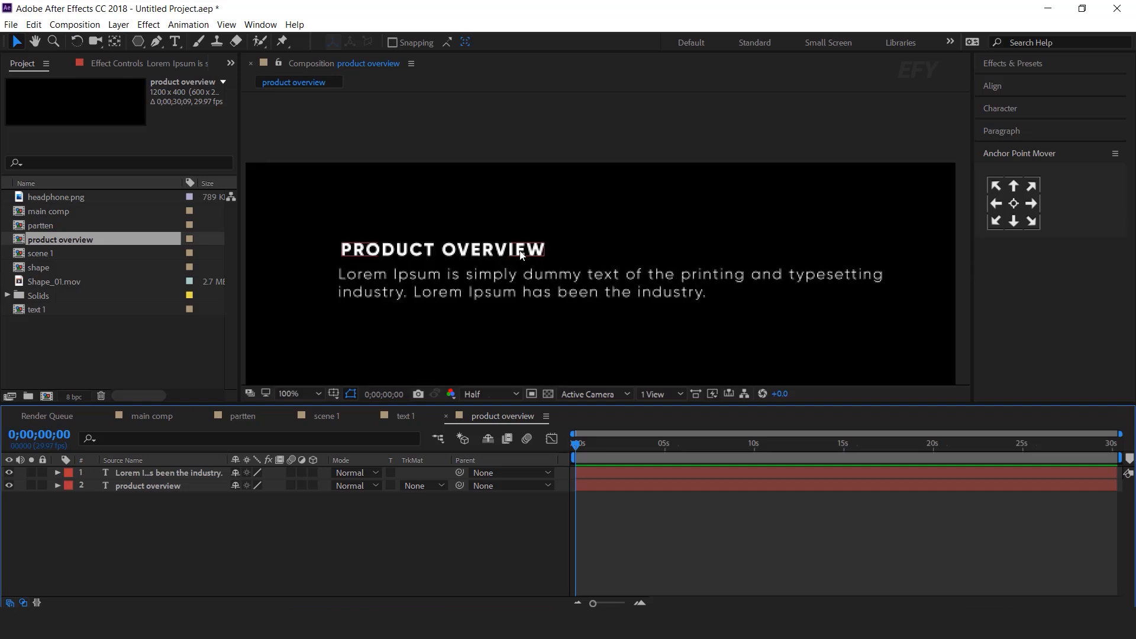
left_click(519, 252)
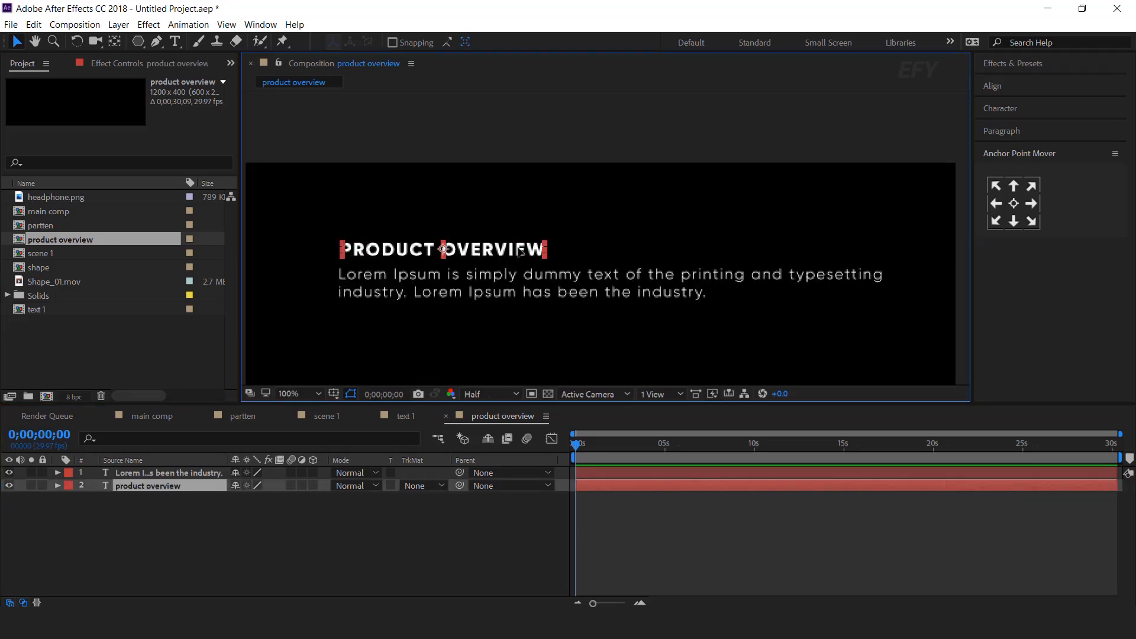
key("ctrl+space")
Apply the Typewriter preset to the heading so it finishes typing on within 1 second
type("ty")
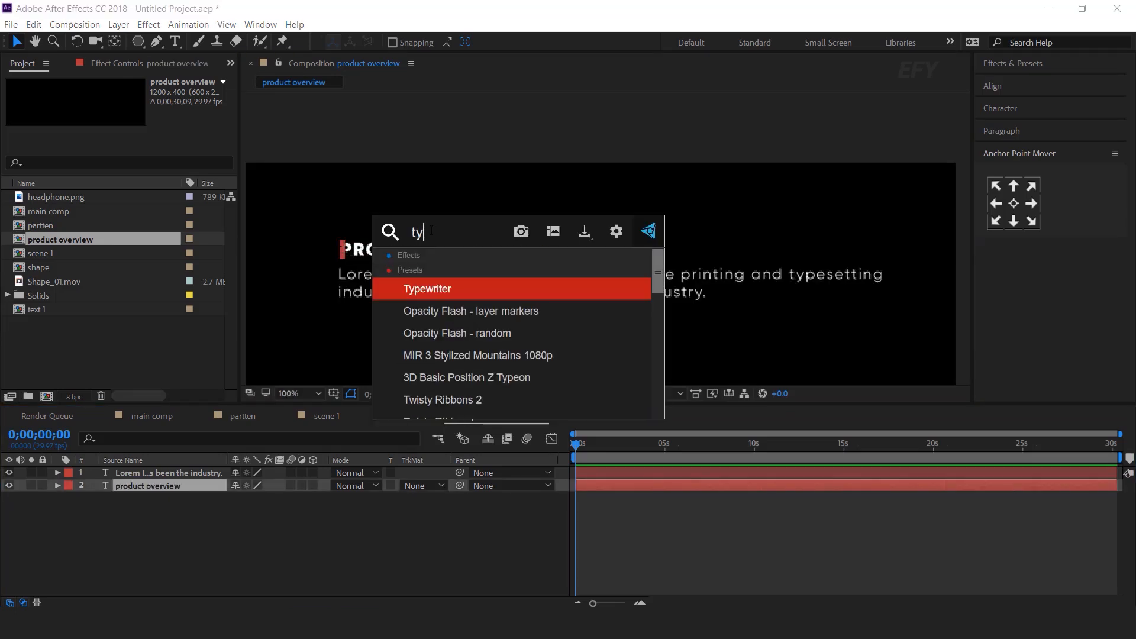
key("Return")
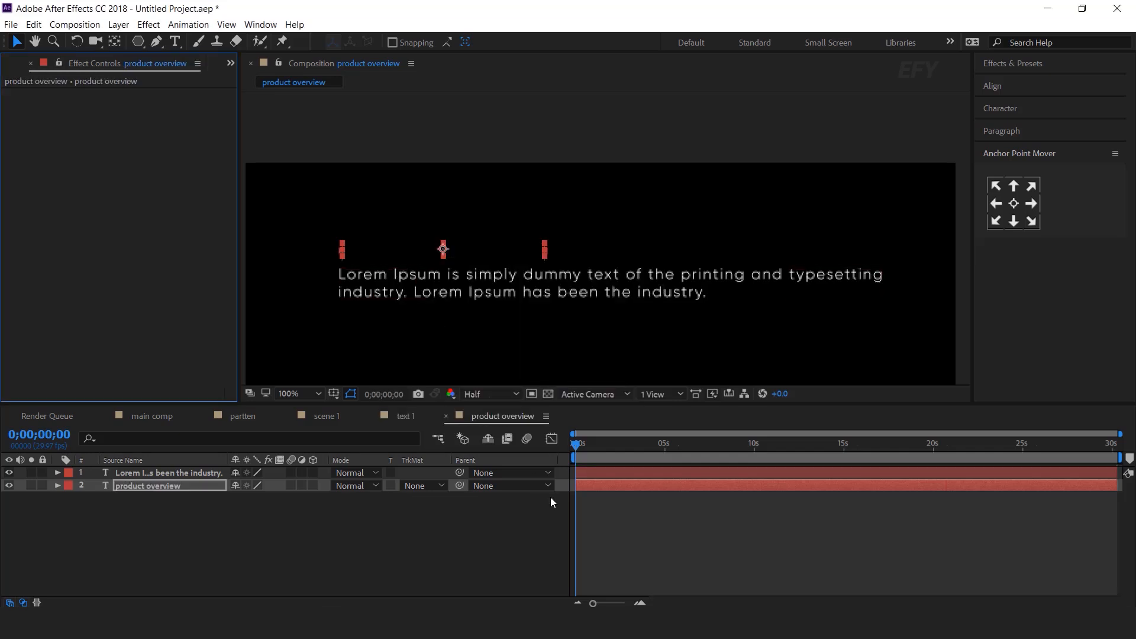
left_click(615, 485)
key("u")
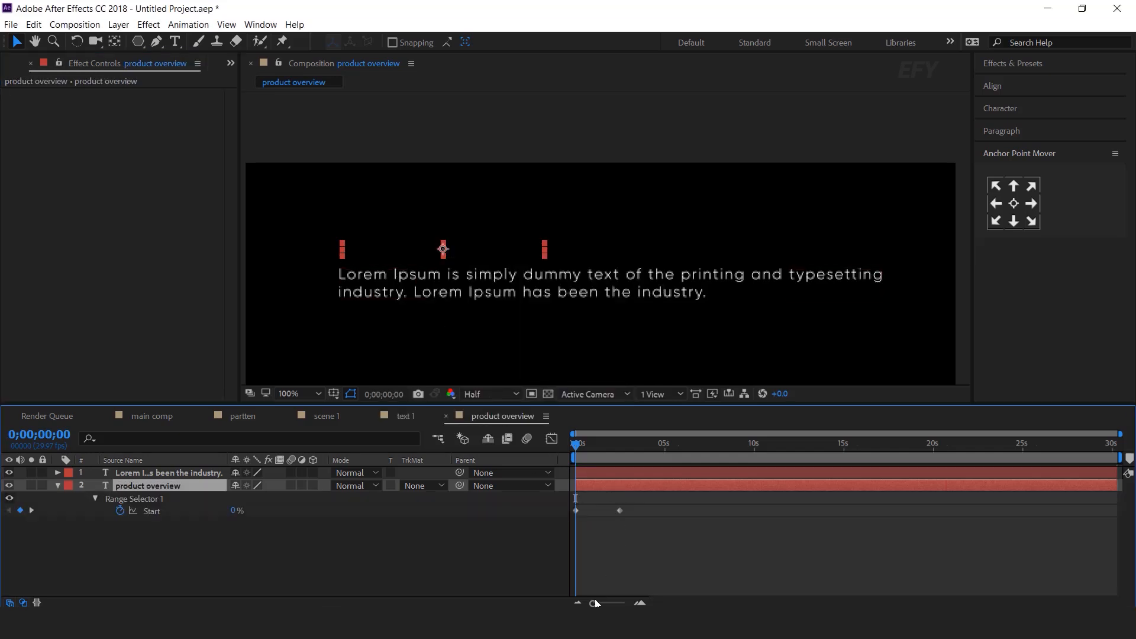
left_click(593, 443)
left_click(640, 602)
left_click(639, 602)
left_click_drag(753, 510, 641, 510)
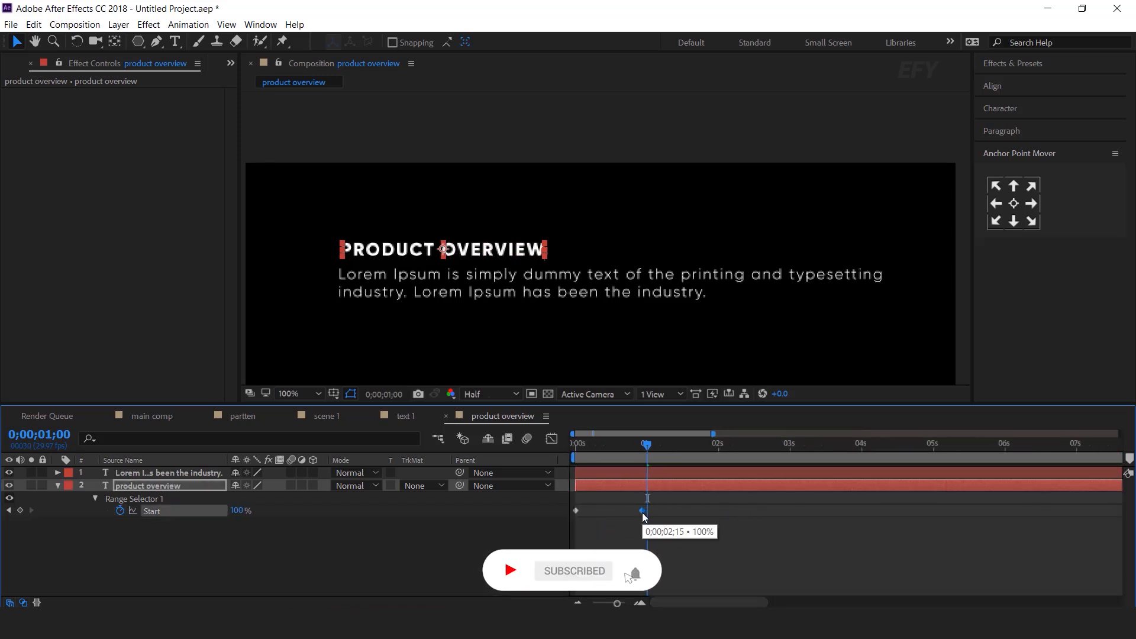
key("Home")
key("space")
left_click(641, 443)
left_click(642, 445)
Apply Typewriter to the paragraph so it finishes just before 2 seconds, then collapse both layers
left_click(613, 293)
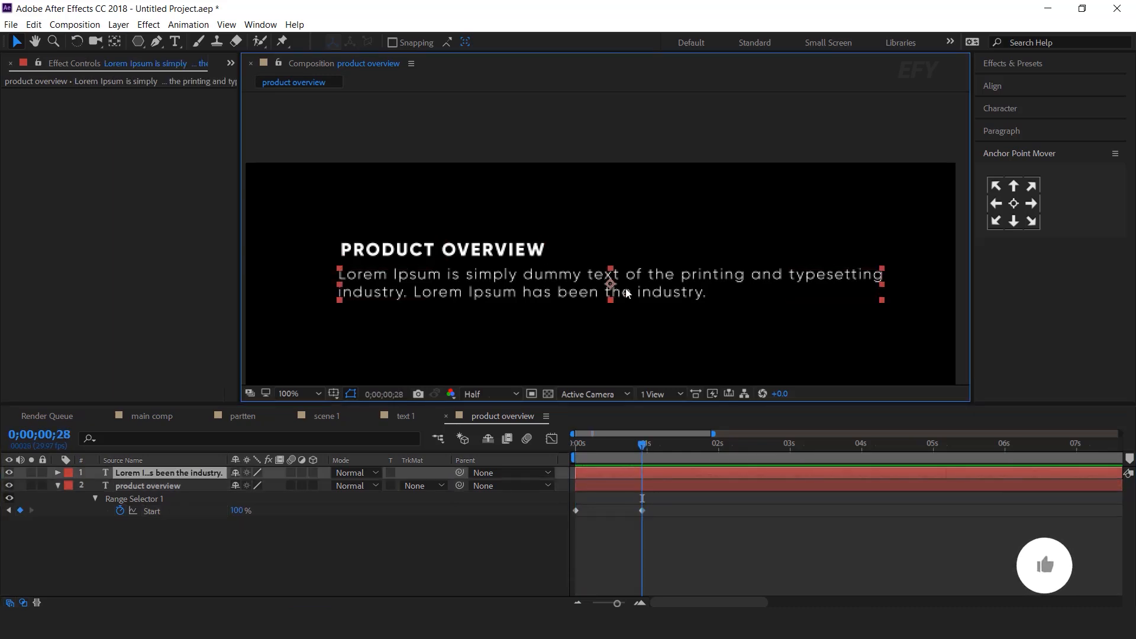
left_click_drag(643, 449, 577, 450)
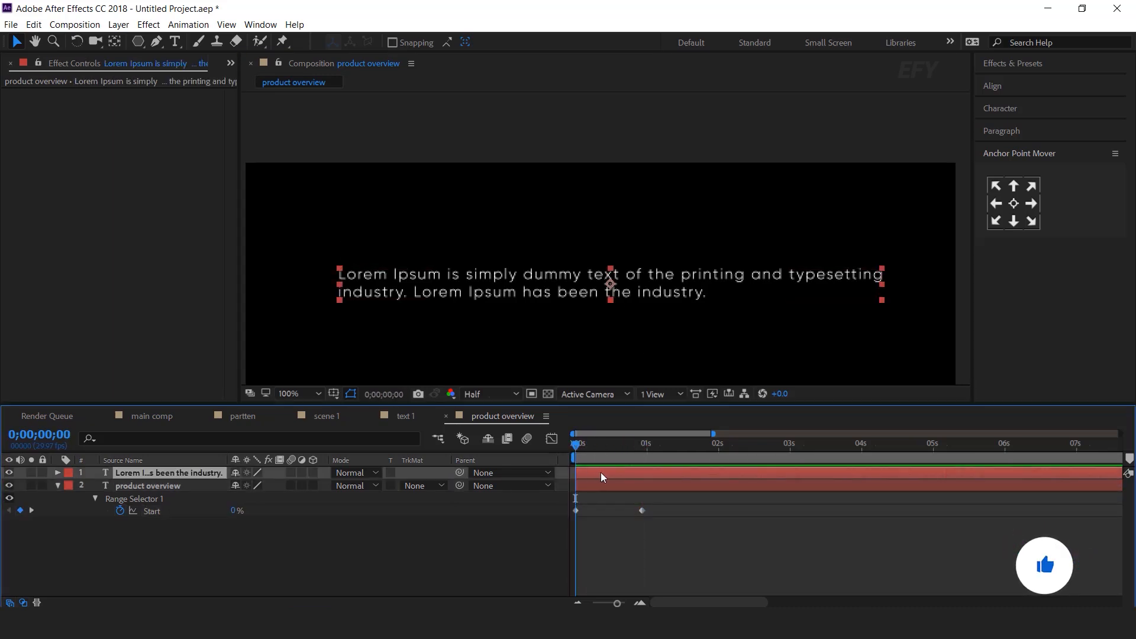
key("ctrl+space")
type("ty")
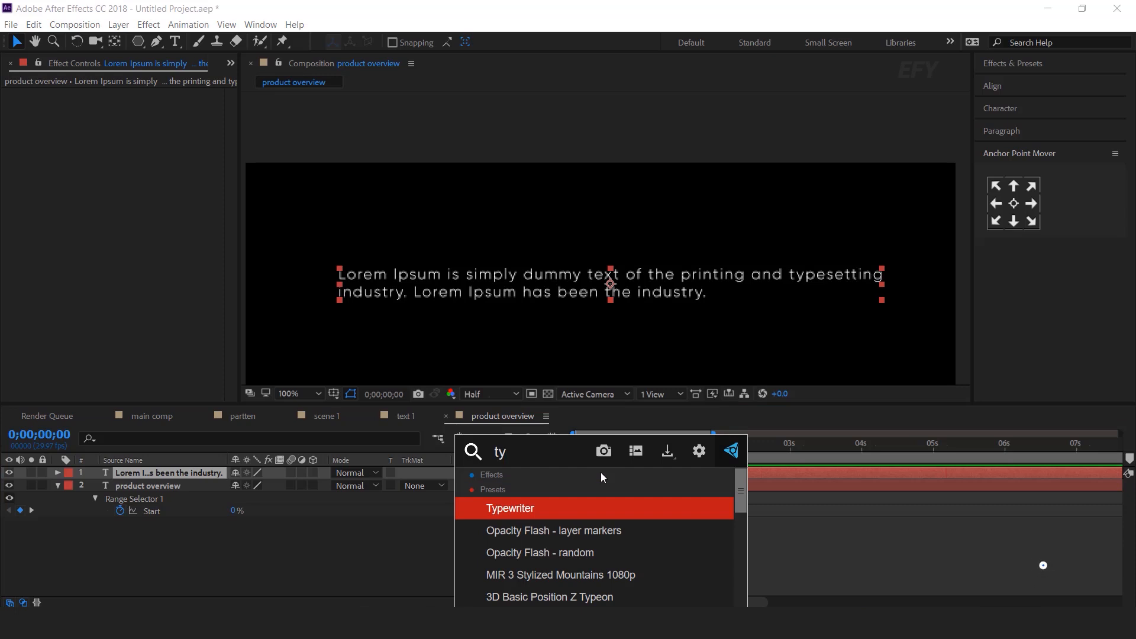
left_click(515, 508)
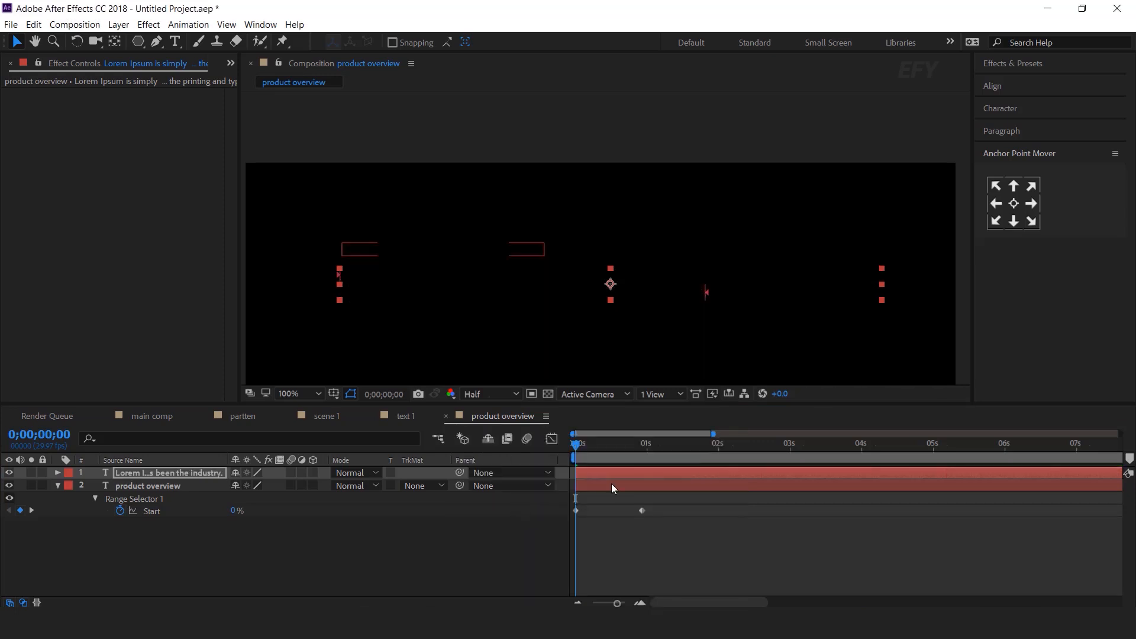
left_click_drag(754, 499, 641, 502)
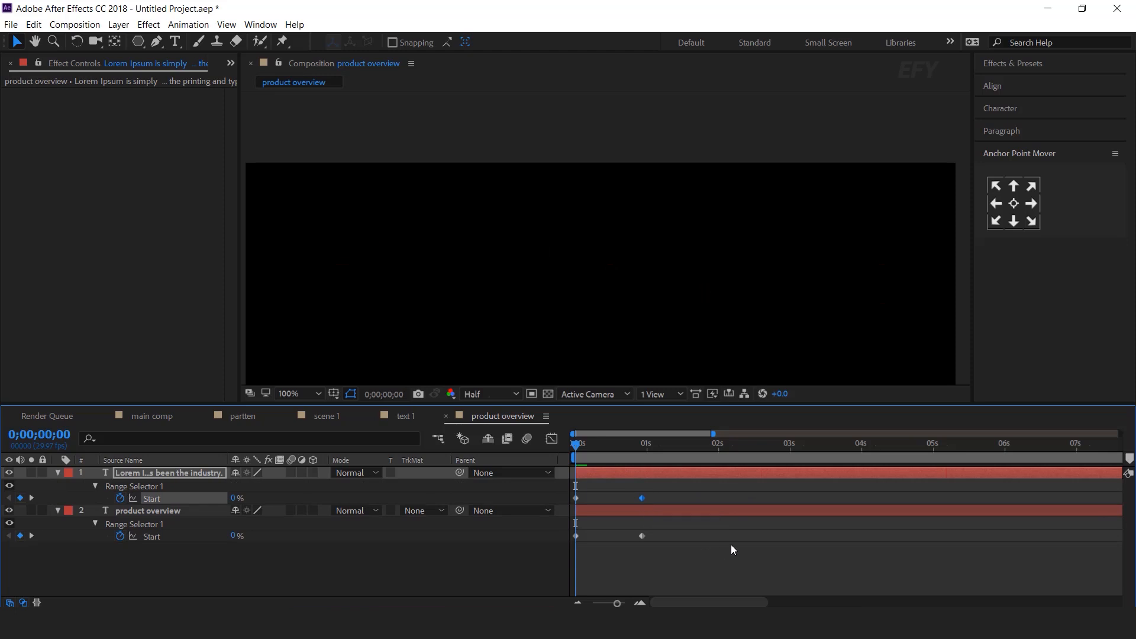
key("space")
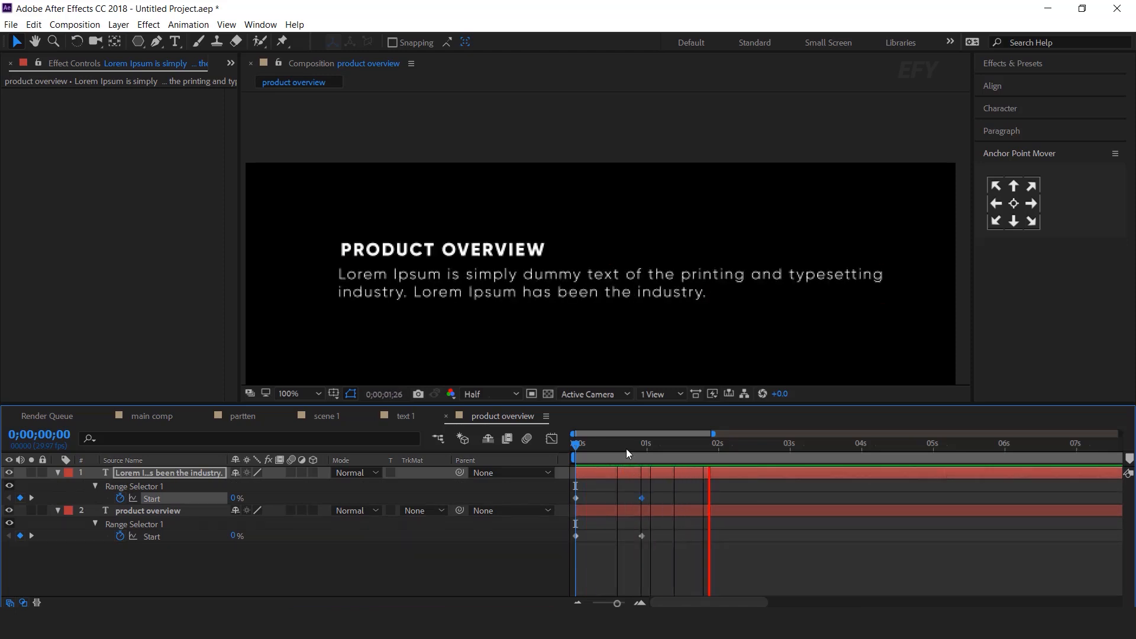
left_click(670, 446)
left_click_drag(641, 498, 709, 498)
key("space")
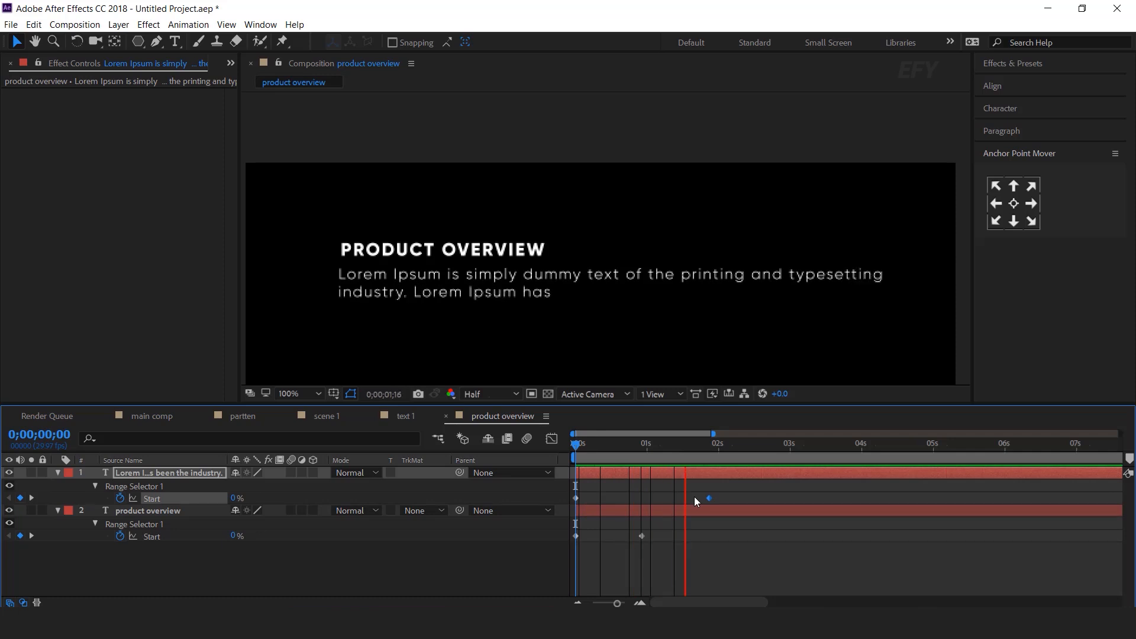
left_click(706, 442)
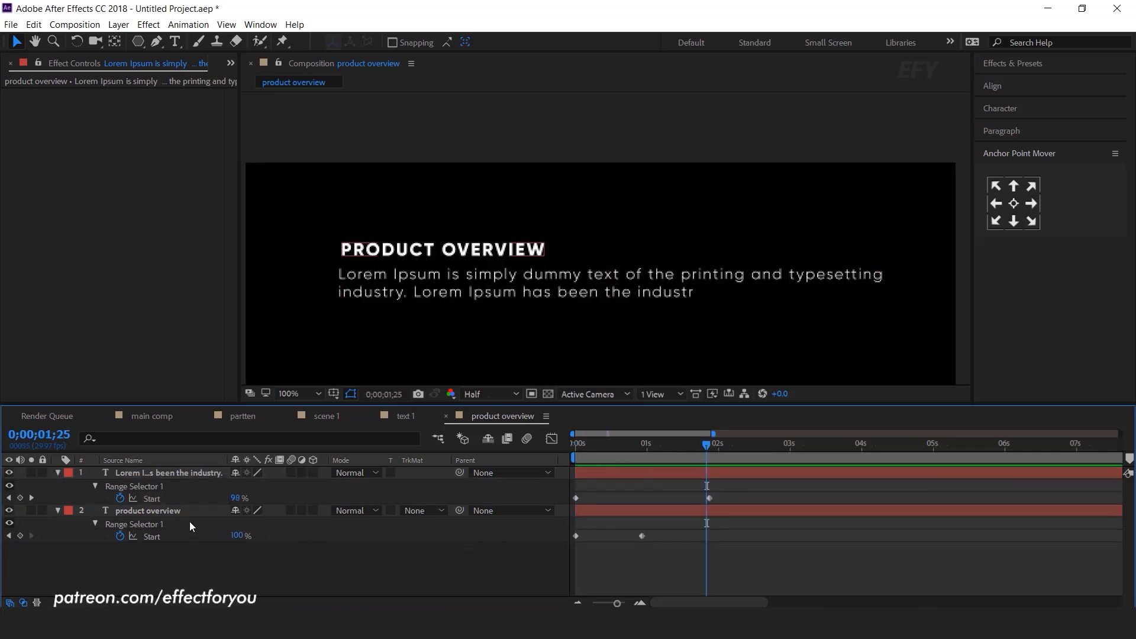
left_click(57, 510)
left_click(58, 472)
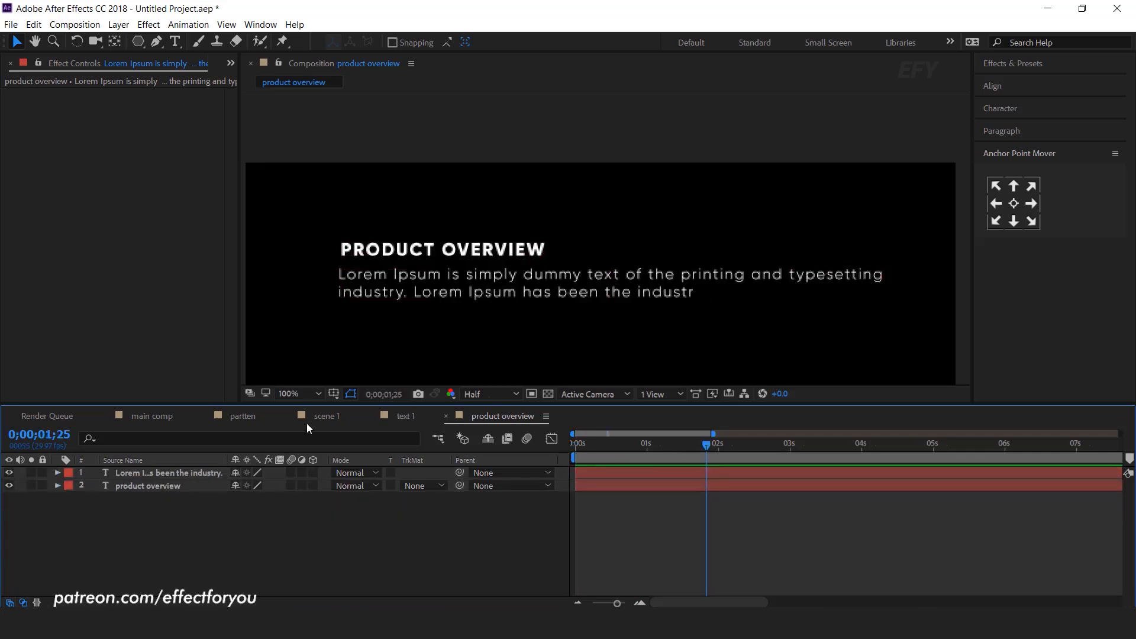
Add the product overview comp to scene 1 as the top layer
left_click(326, 416)
left_click(28, 64)
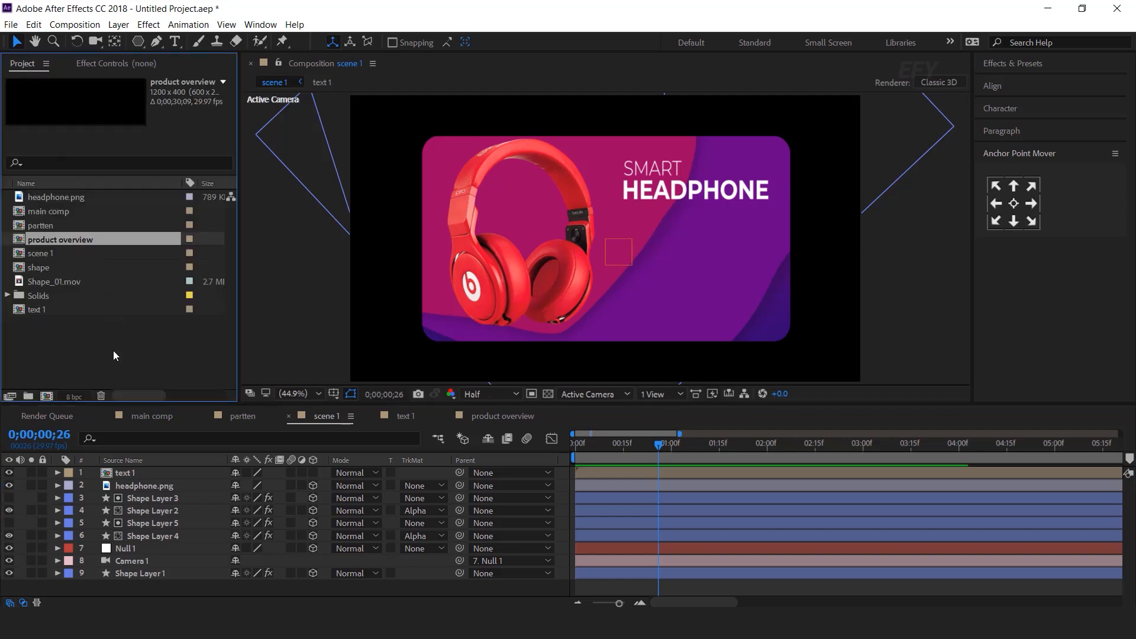
left_click_drag(51, 240, 147, 473)
left_click_drag(597, 443, 629, 444)
Make product overview and text 1 3D layers, moving the overview text right under the title
left_click(128, 486)
left_click_drag(312, 485, 313, 472)
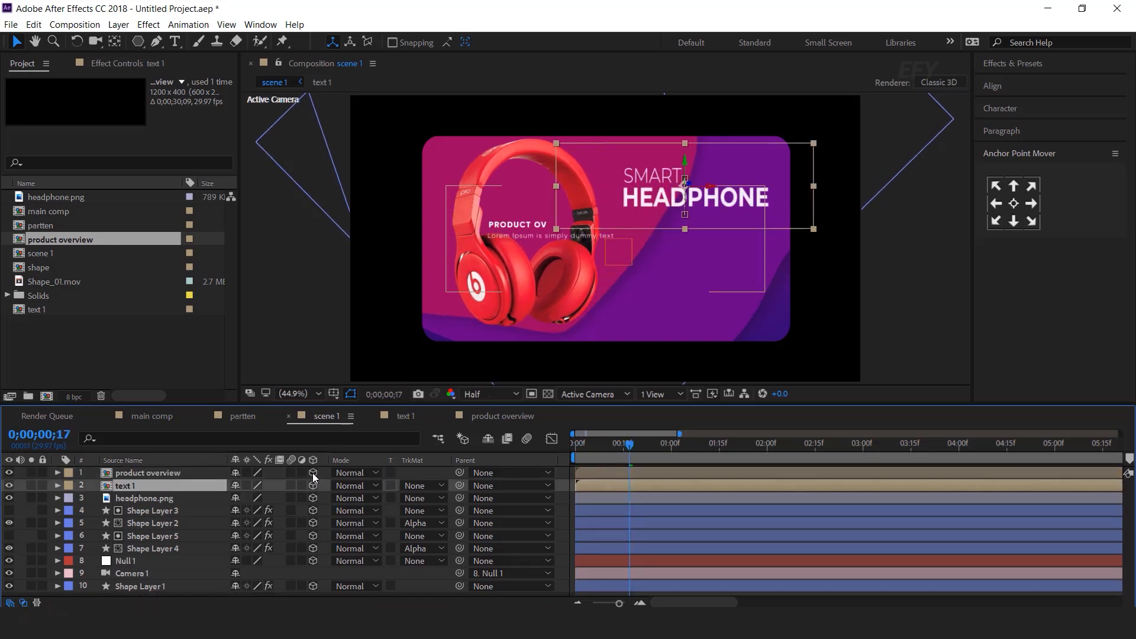
left_click(144, 474)
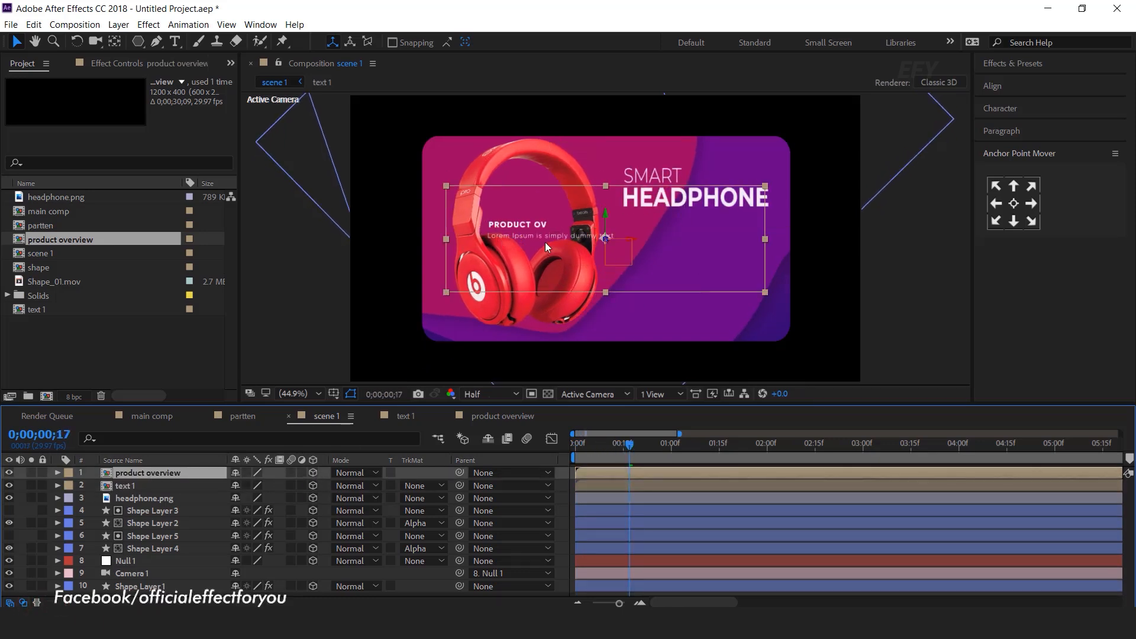
left_click_drag(545, 243, 676, 240)
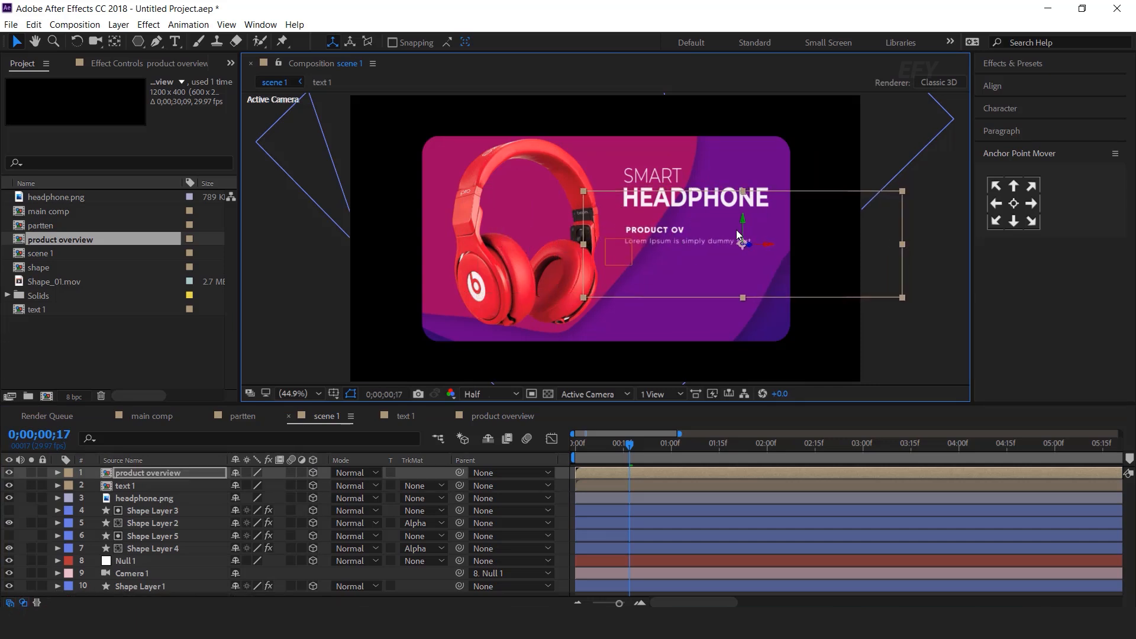
Delay the product overview layer to start around 22 frames in, then preview
scroll(690, 246, "up", 1)
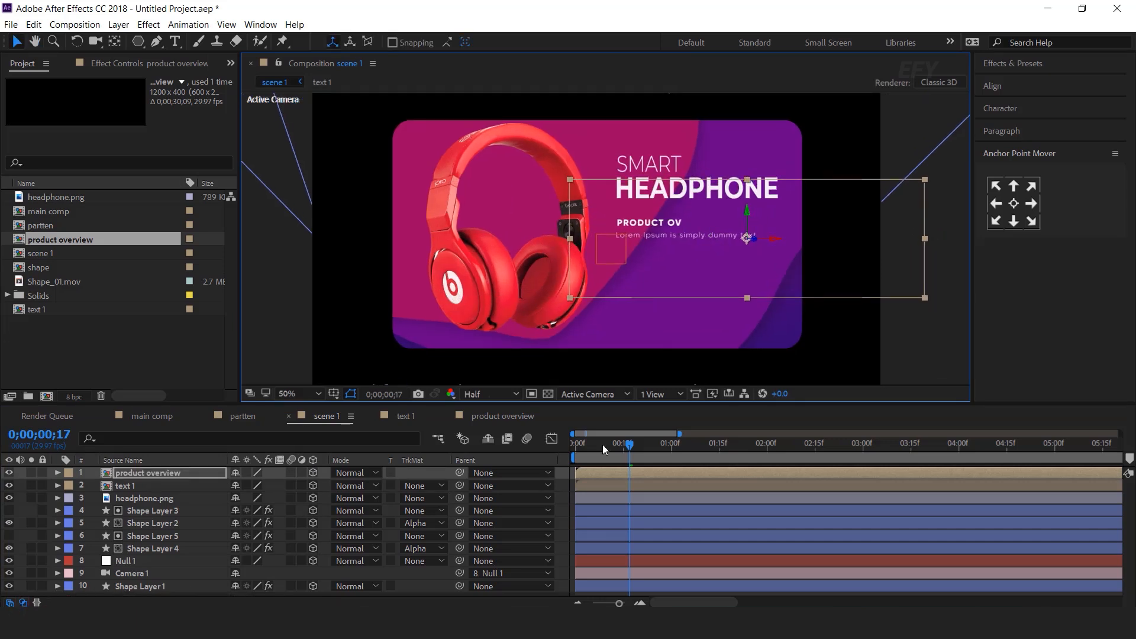
left_click(668, 444)
left_click_drag(702, 473, 750, 472)
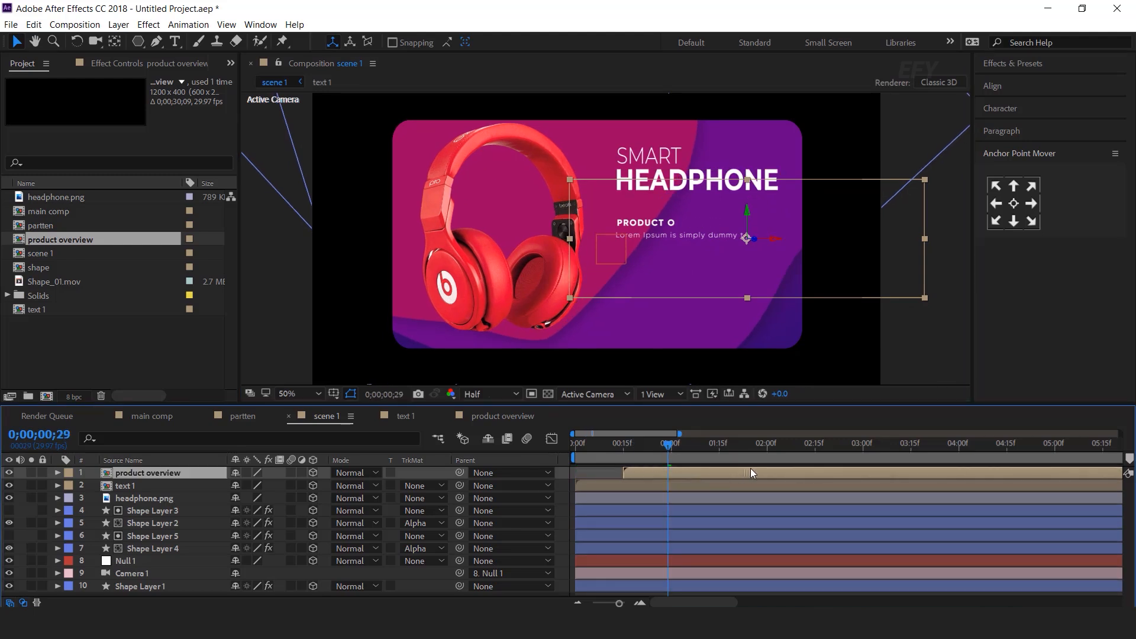
left_click(636, 445)
left_click_drag(650, 474, 674, 473)
left_click(575, 445)
key("space")
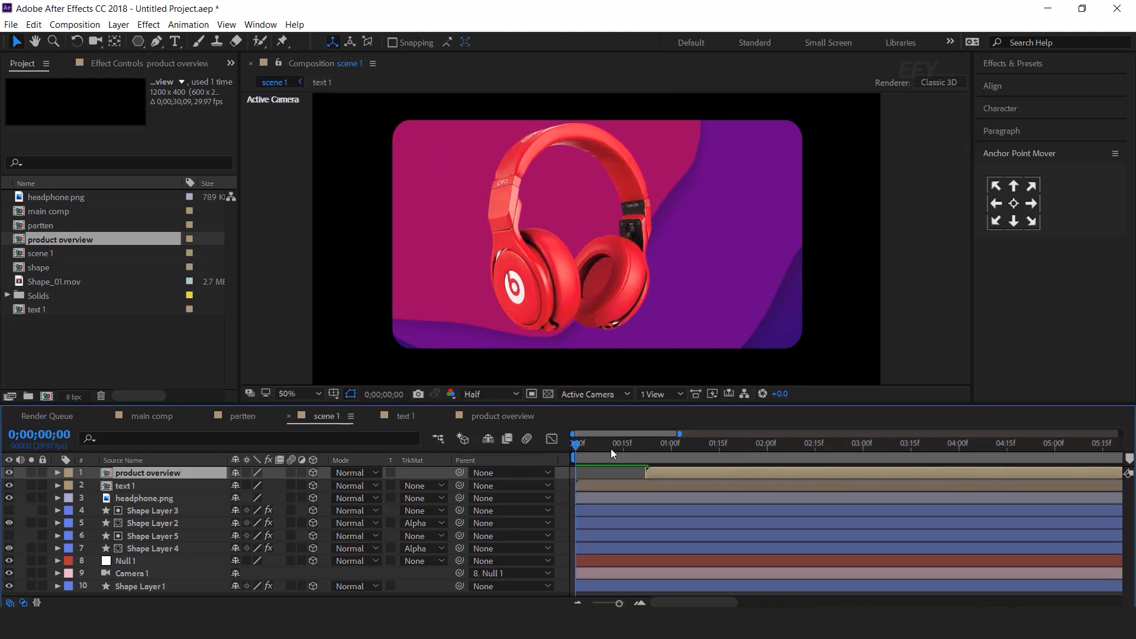
left_click_drag(611, 448, 885, 457)
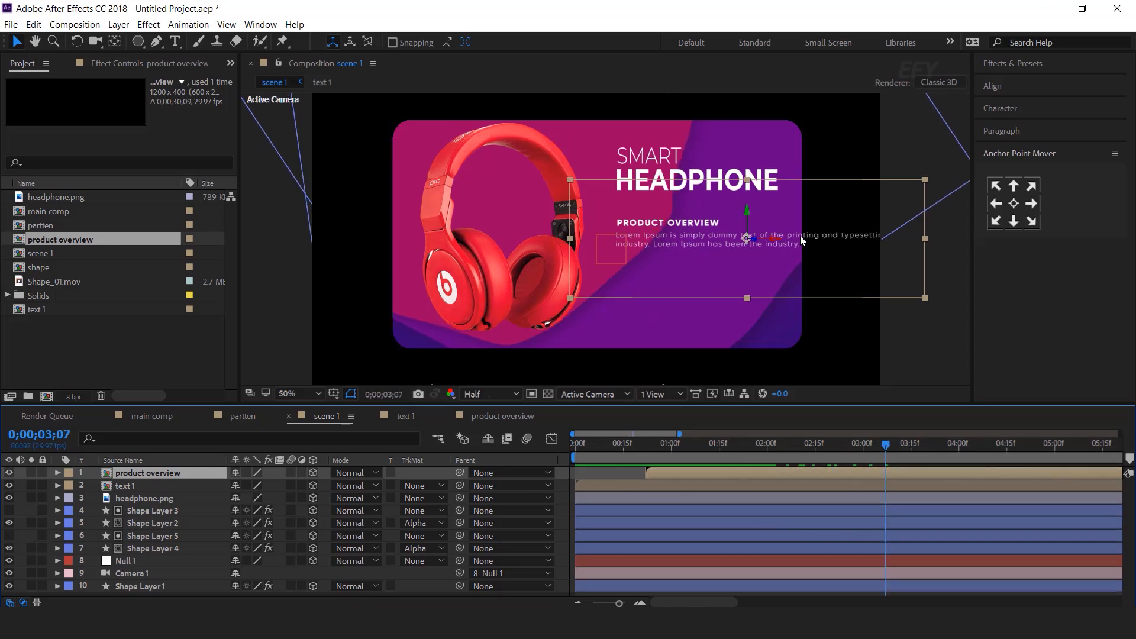
In the overview precomp, narrow the paragraph box to three lines and shift both text layers about 102 px right
left_click(850, 244)
double_click(155, 473)
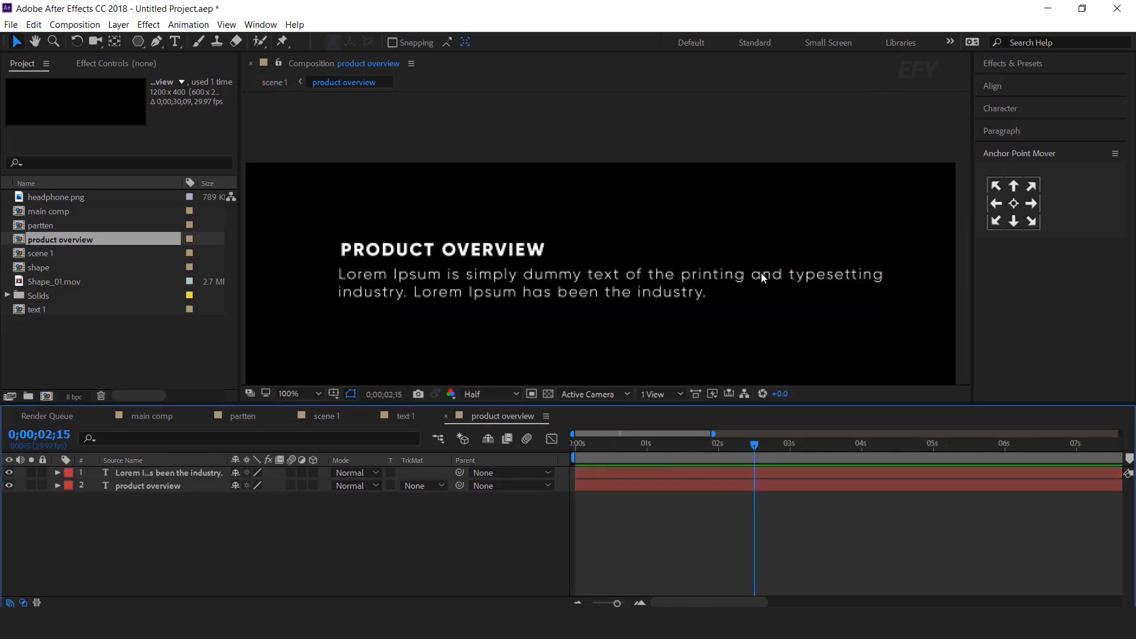
left_click(664, 260)
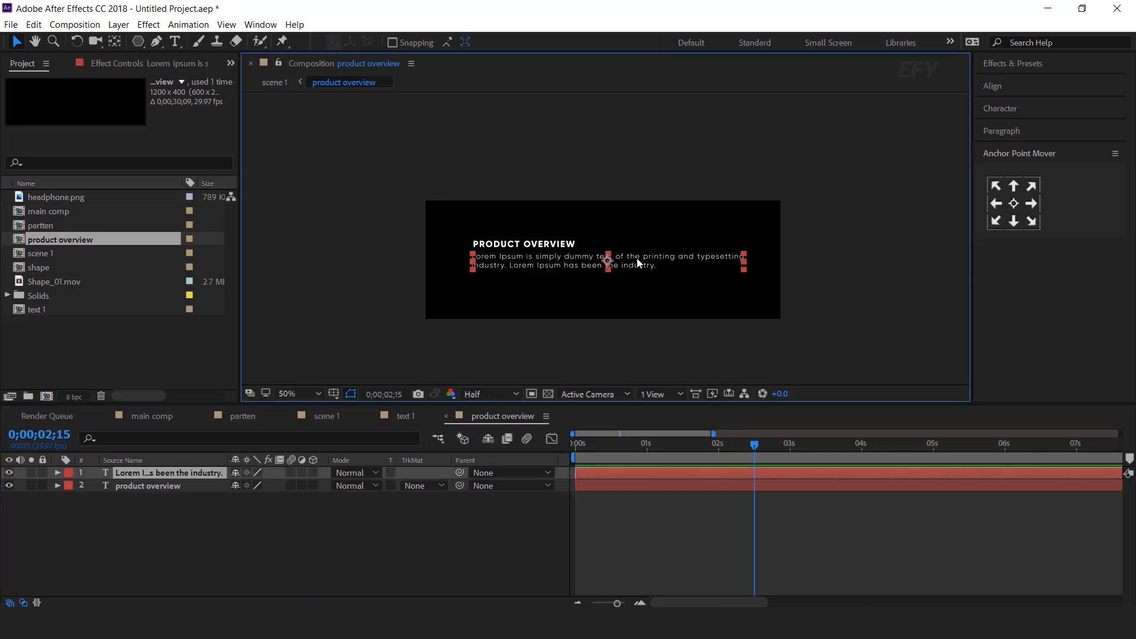
double_click(637, 262)
left_click_drag(757, 282, 667, 282)
left_click_drag(570, 310, 570, 294)
left_click(13, 45)
left_click_drag(759, 177, 631, 268)
left_click(443, 541)
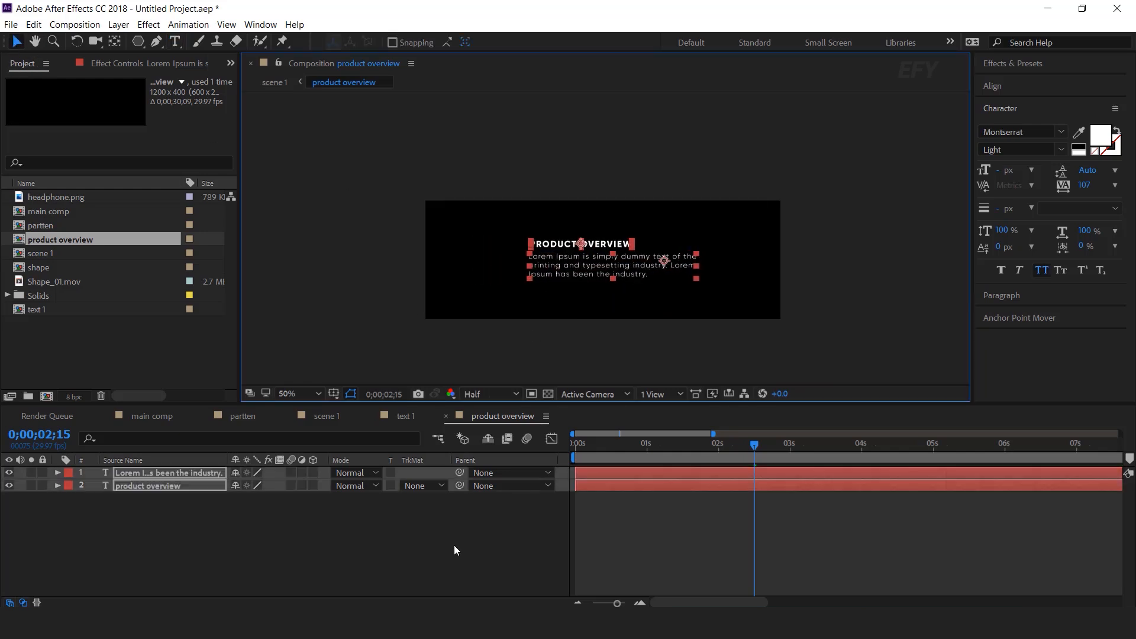
In scene 1, move the overview text left and slightly up beneath the HEADPHONE title, then preview the animation
left_click(324, 416)
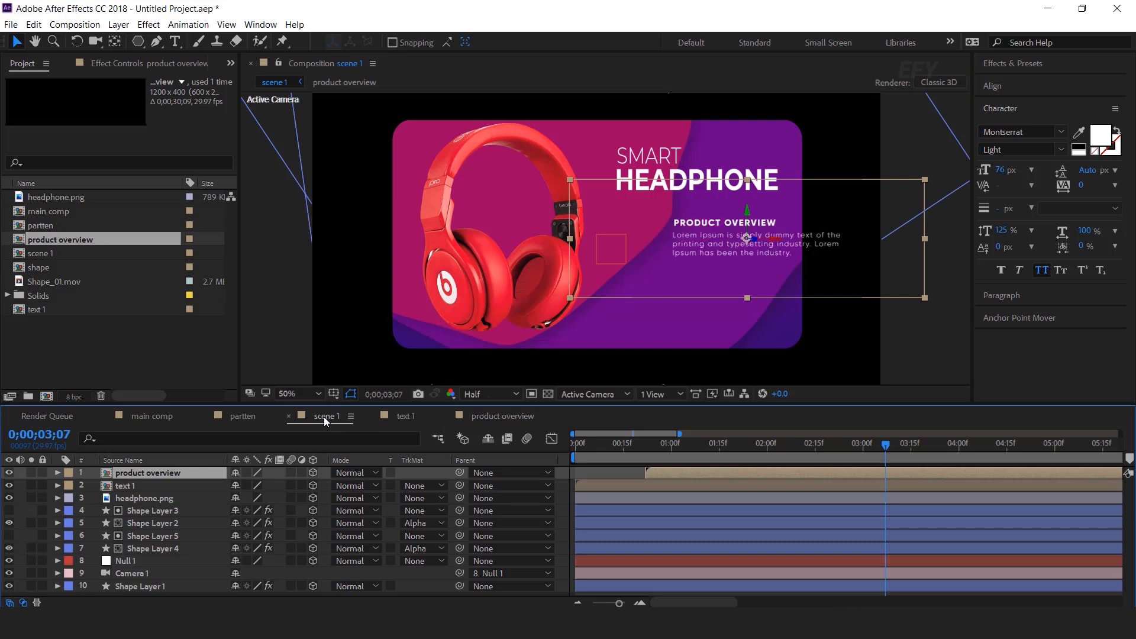
left_click_drag(833, 242, 750, 247)
key("Up")
key("Up")
key("Up")
key("Up")
key("Up")
key("Up")
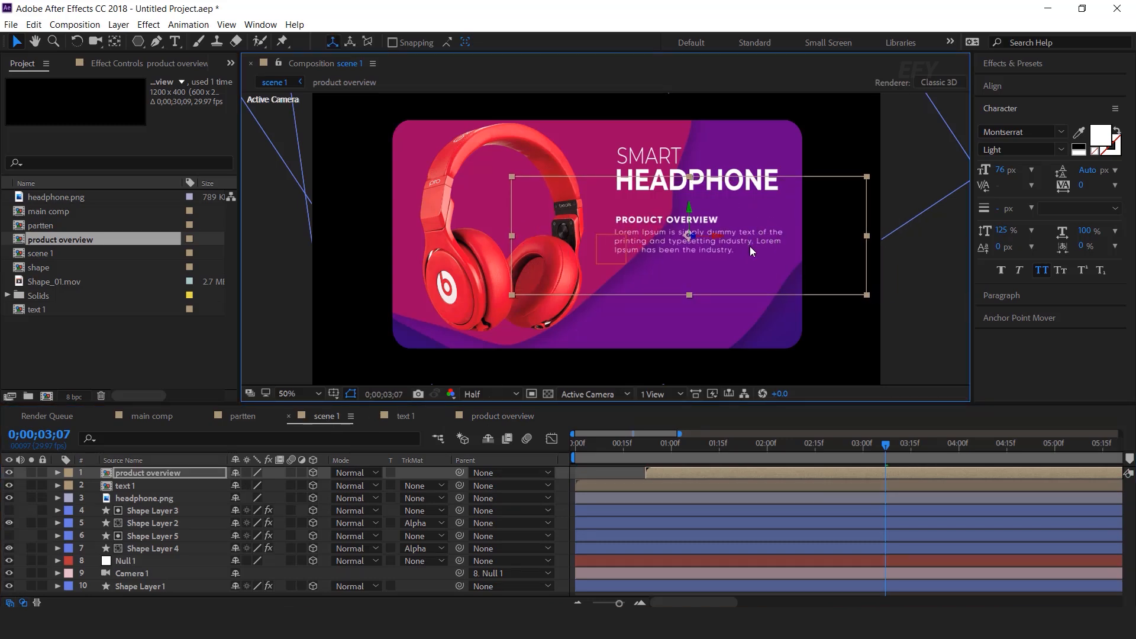
left_click_drag(621, 445, 572, 446)
key("space")
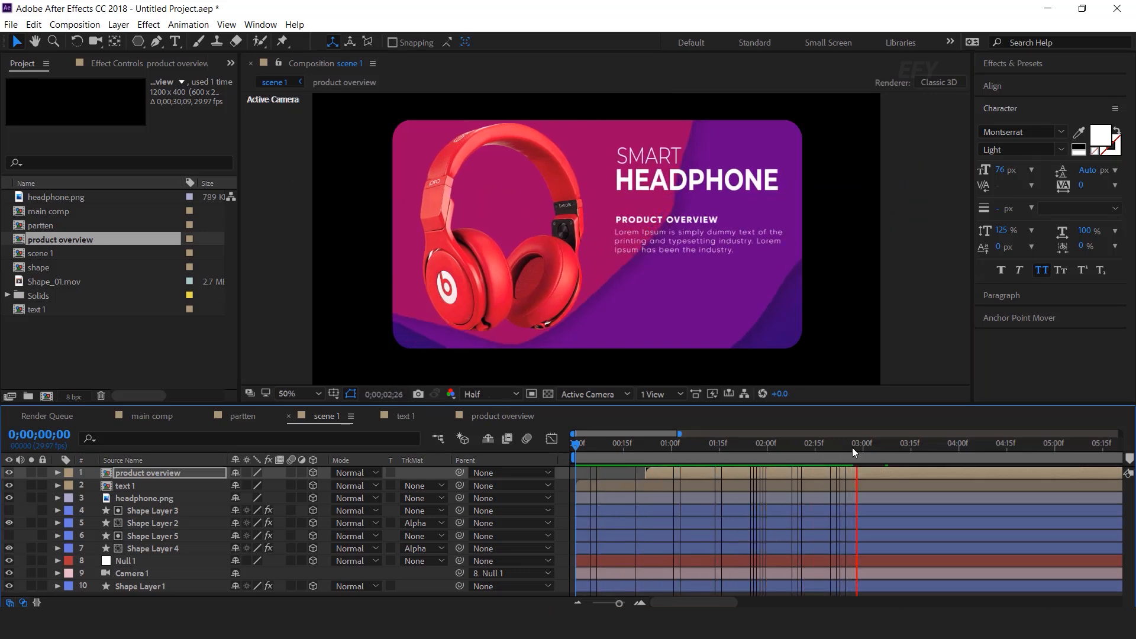
left_click(871, 444)
left_click(929, 373)
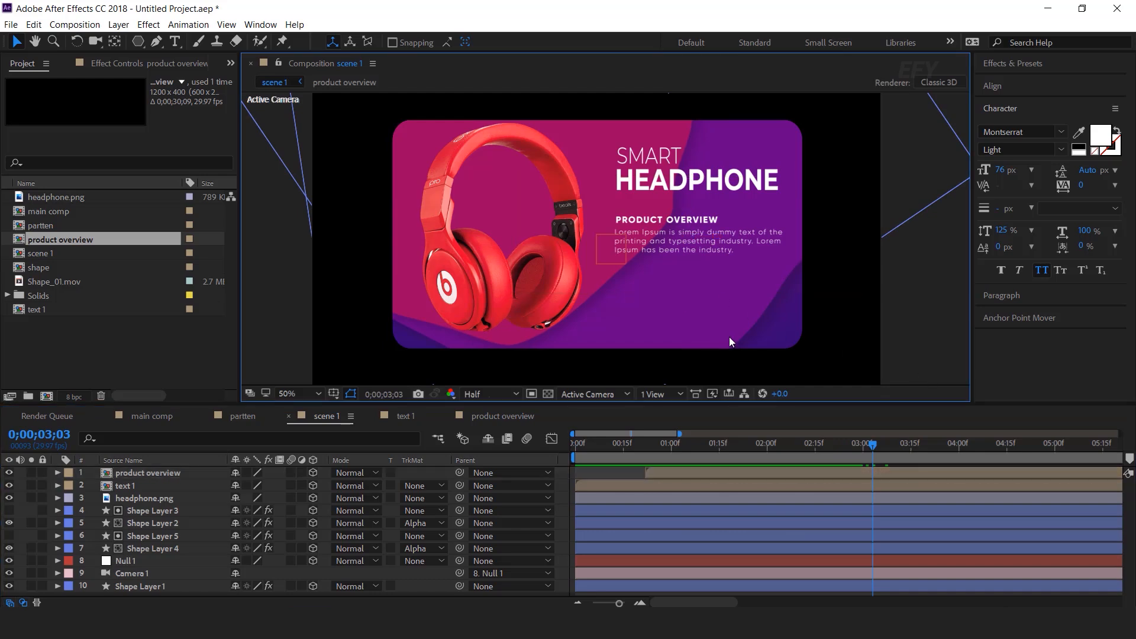
left_click(83, 362)
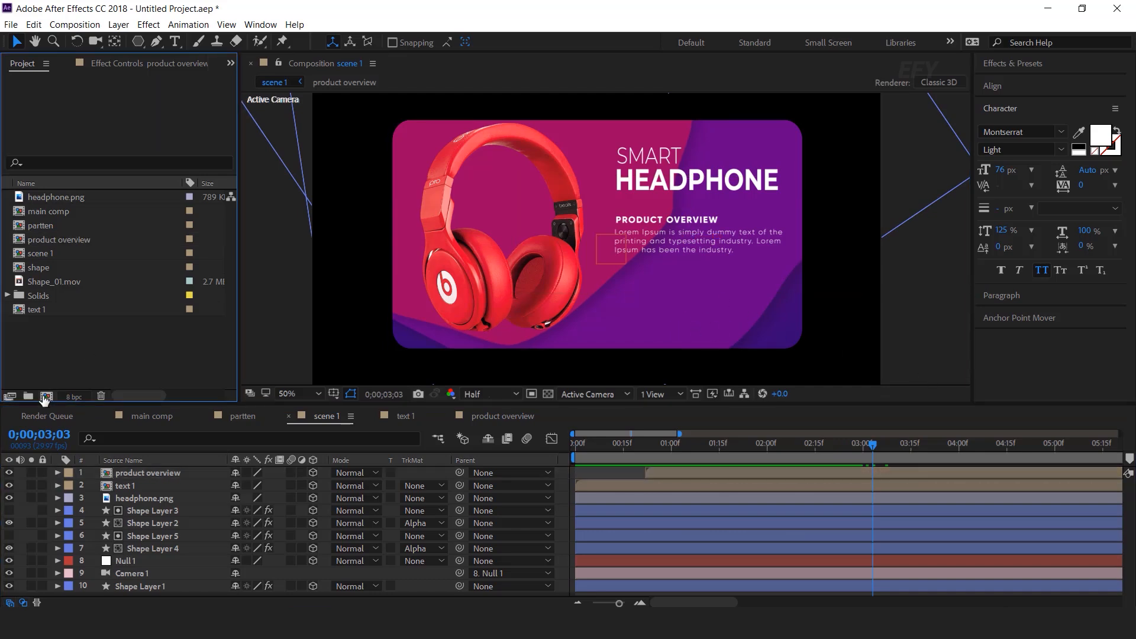
Create an 800×300 composition named 'price 1' and paste the $350 text layer into it
left_click(46, 395)
type("price 1")
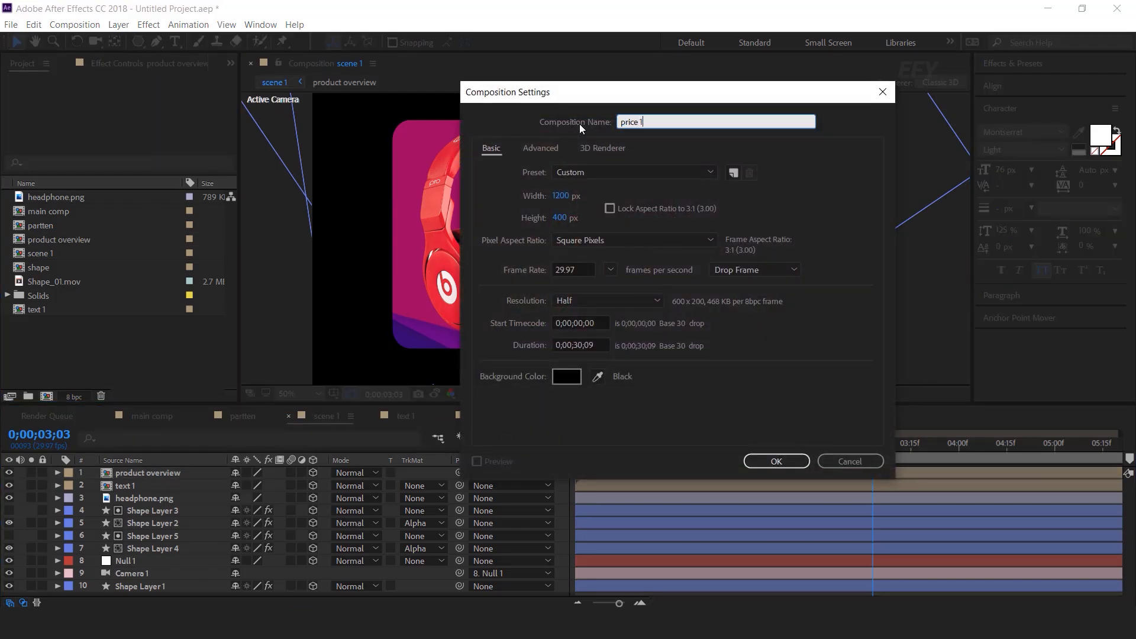
left_click(573, 201)
type("800")
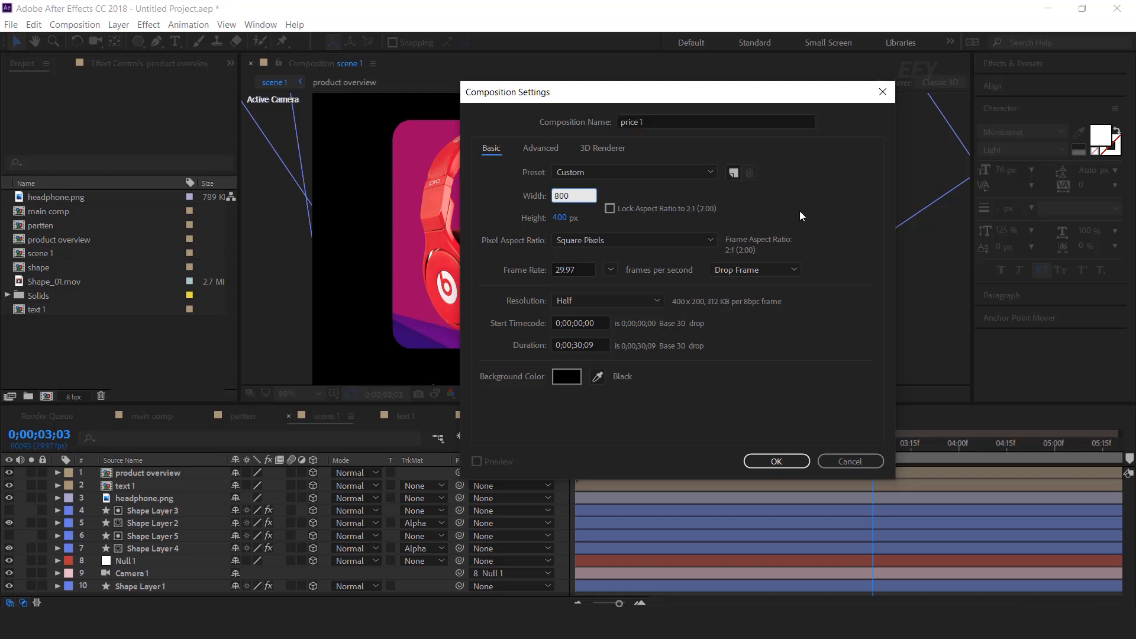
left_click(560, 218)
type("300")
key("Return")
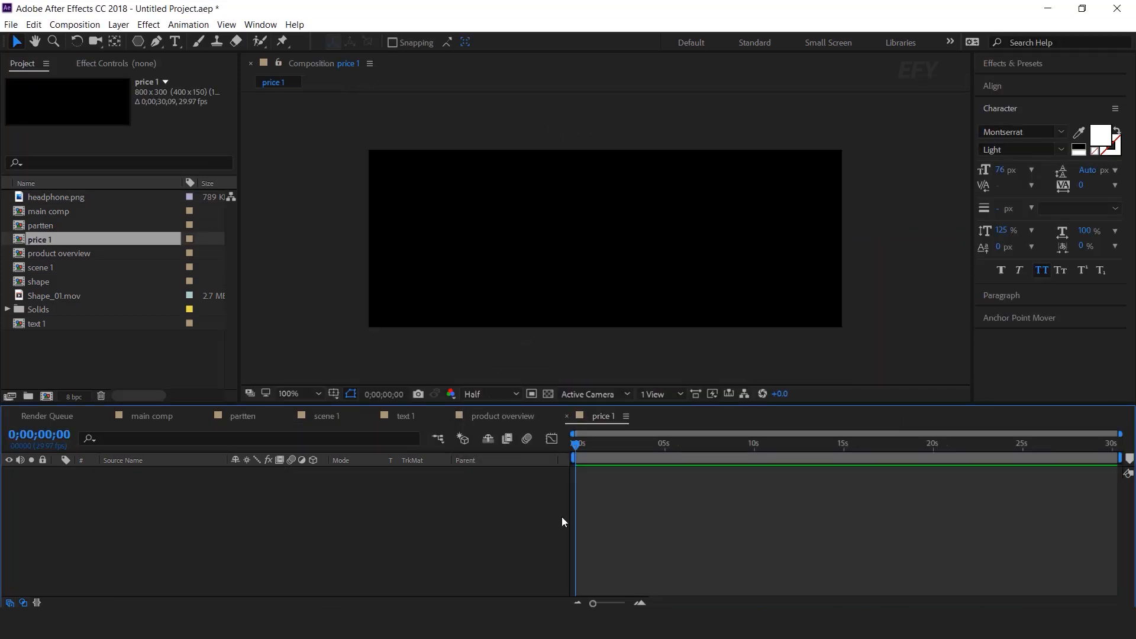
key("ctrl+v")
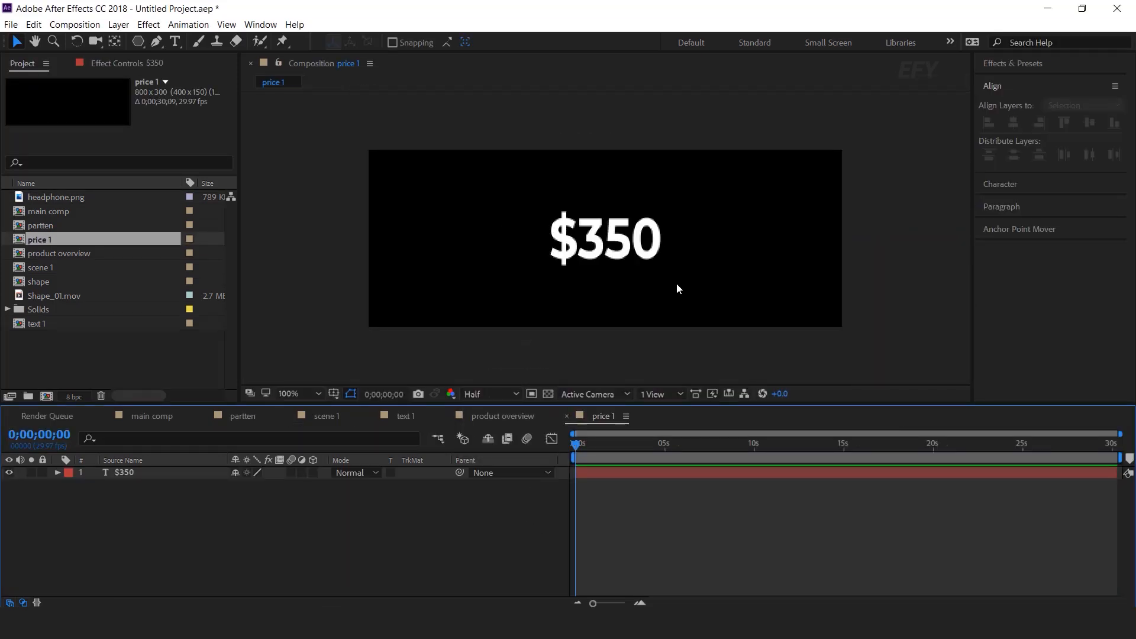
Add a text animator to the $350 layer with Position offset 0,50 and Opacity 0%
left_click(58, 472)
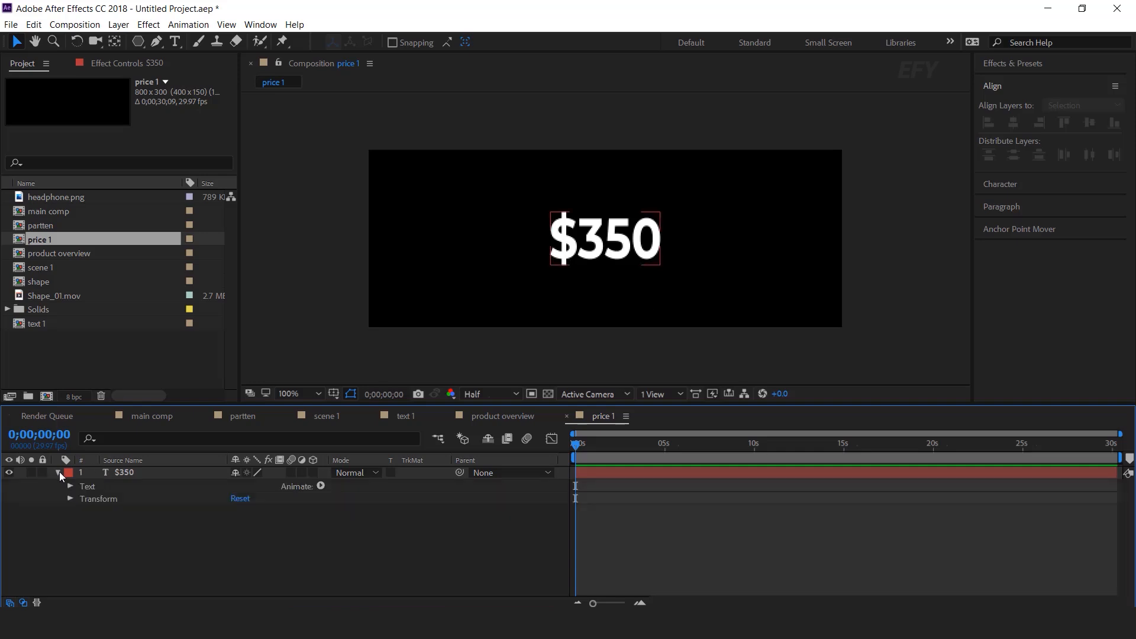
left_click(321, 484)
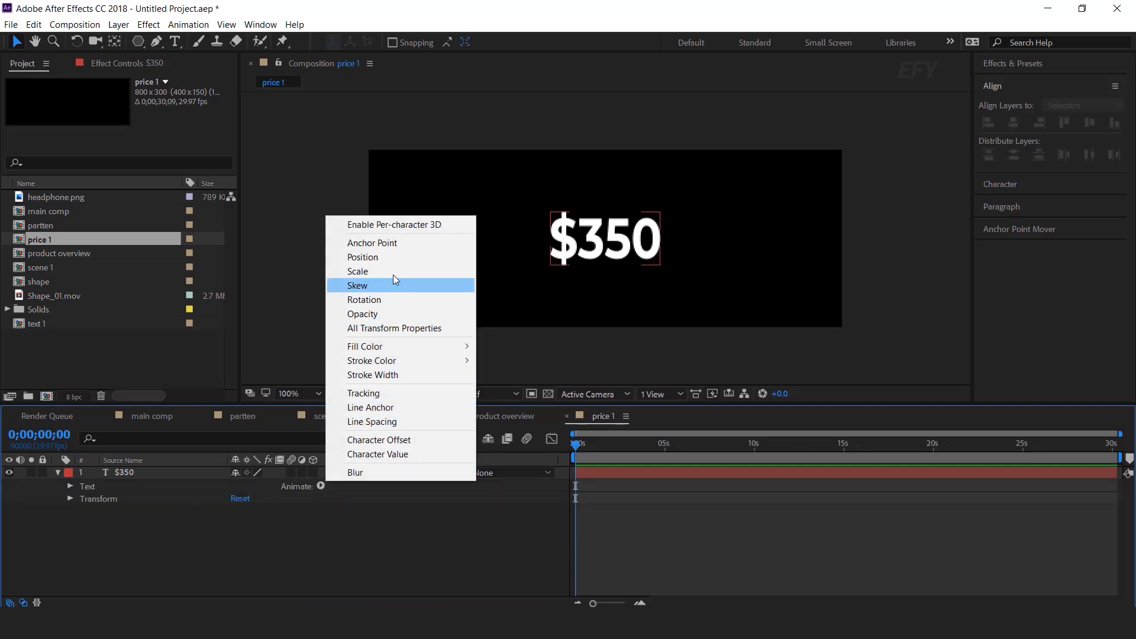
left_click(386, 257)
left_click(320, 486)
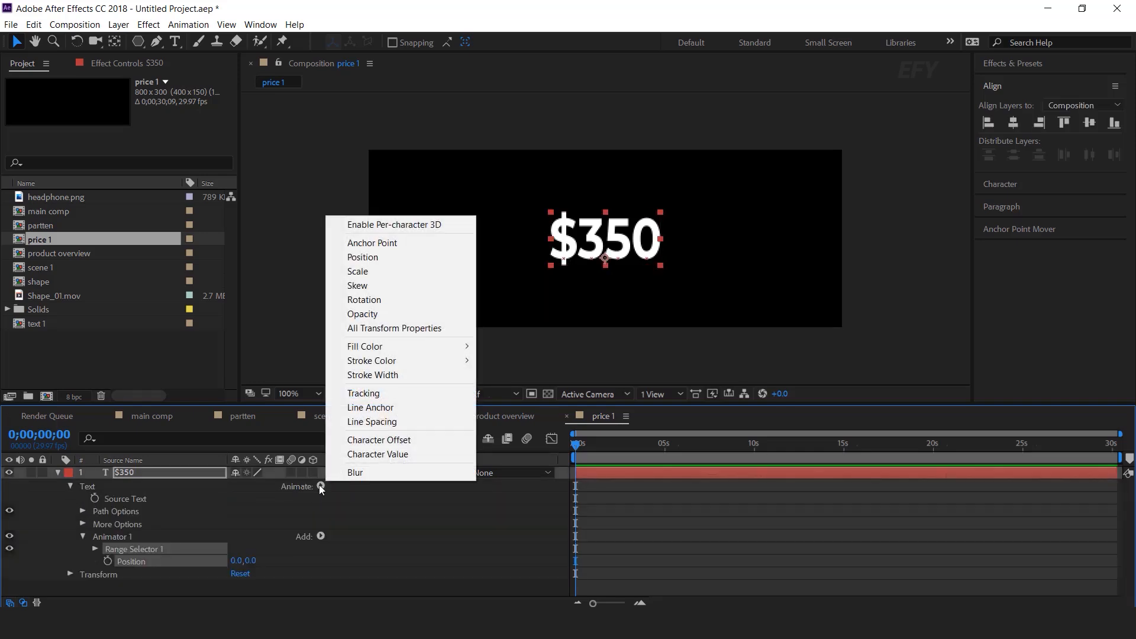
left_click(362, 313)
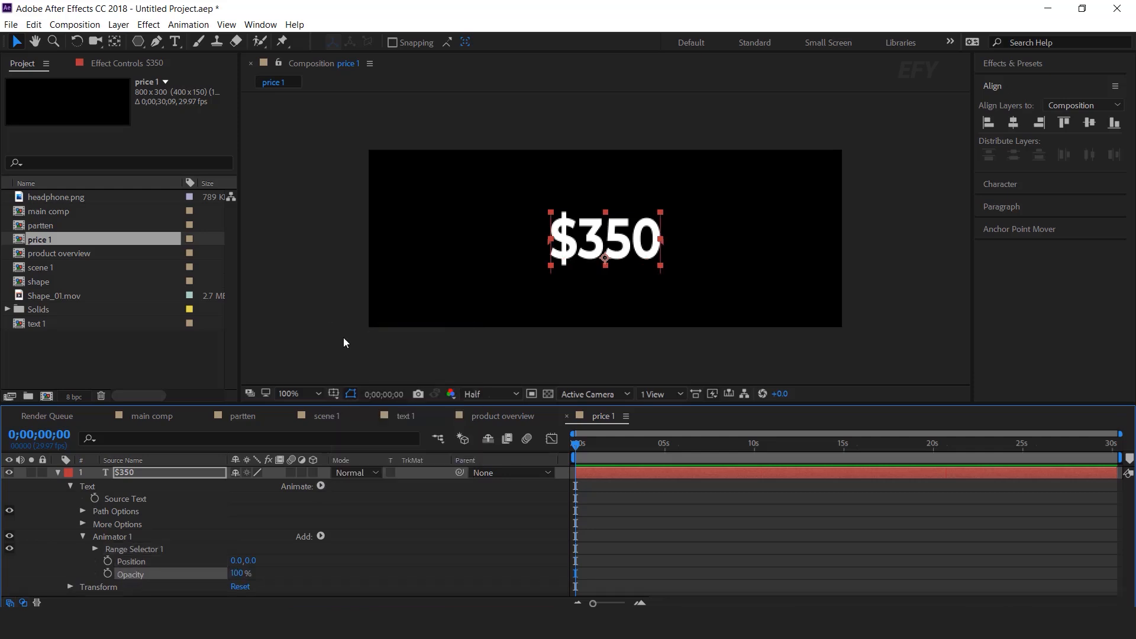
left_click(250, 561)
type("50")
key("Return")
left_click_drag(239, 574, 53, 575)
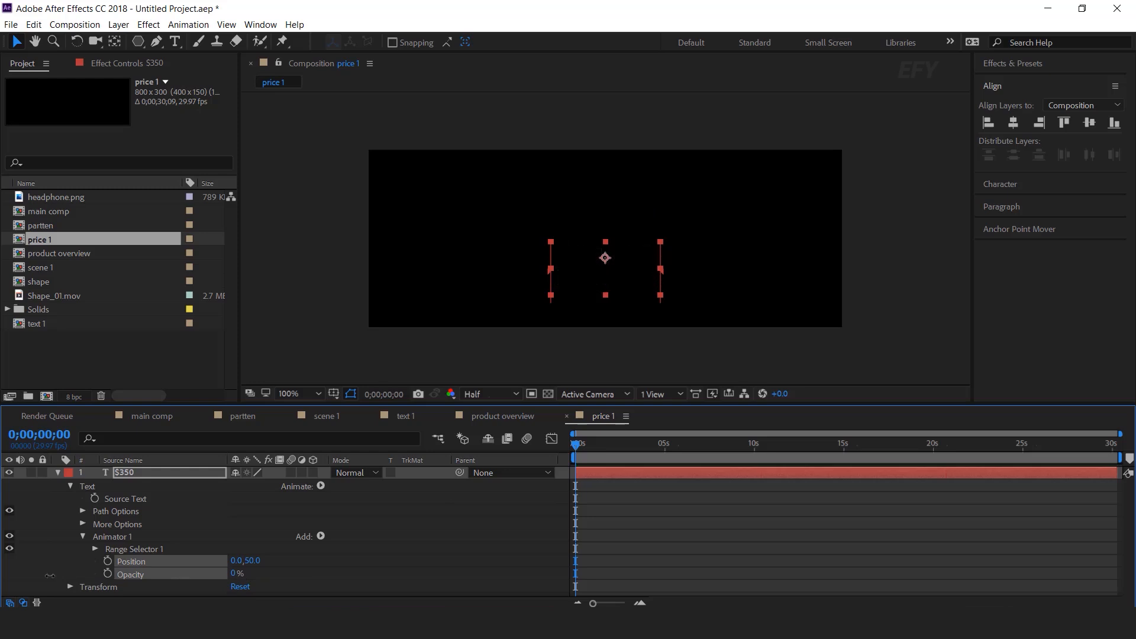
left_click(92, 548)
Set the range selector's Shape to Ramp Up and its Ease High to 100%
scroll(107, 571, "down", 2)
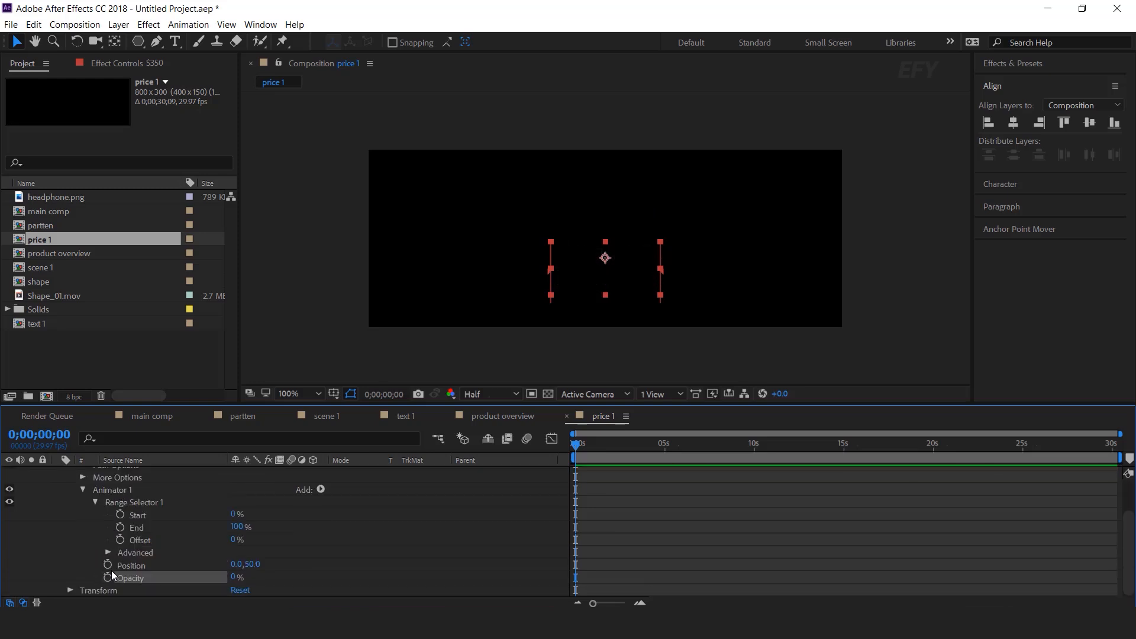
left_click(107, 552)
left_click(146, 541)
left_click(271, 541)
left_click(284, 469)
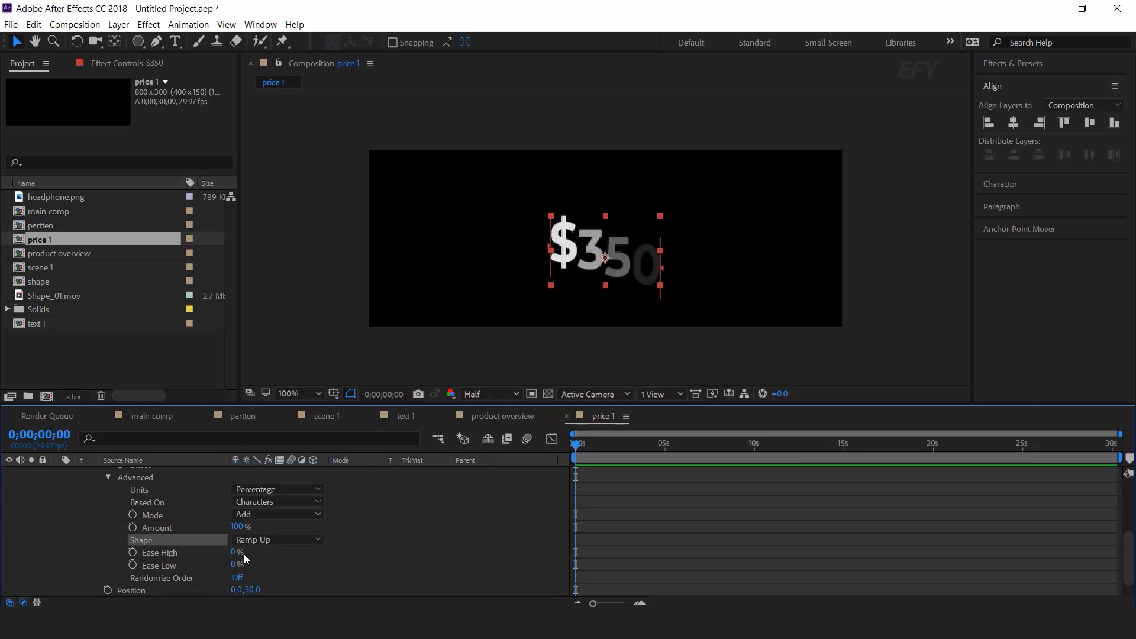
left_click(169, 555)
left_click_drag(233, 552, 446, 551)
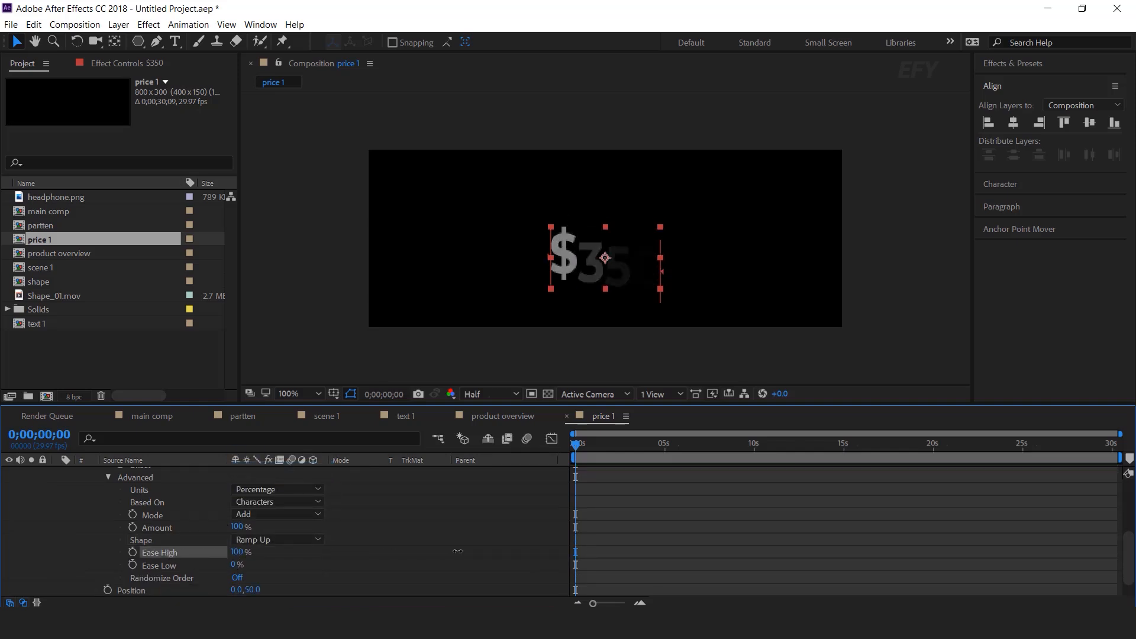
scroll(103, 549, "up", 2)
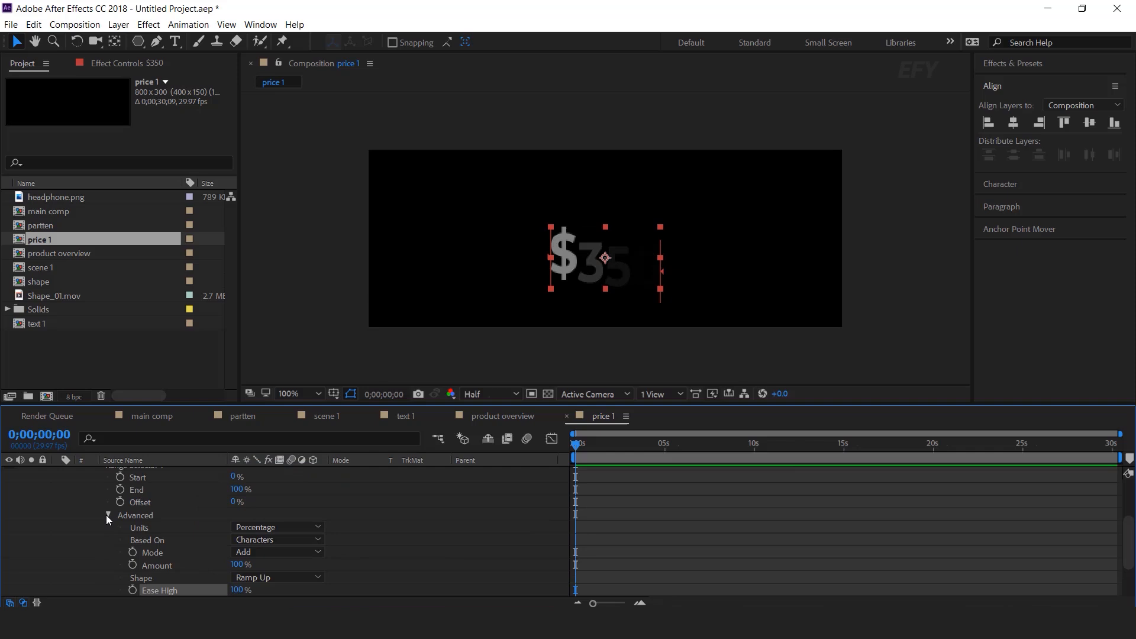
left_click(108, 515)
Keyframe the range selector Start from 0% at 0 s to 100% at 1 s, then preview the reveal
left_click(145, 503)
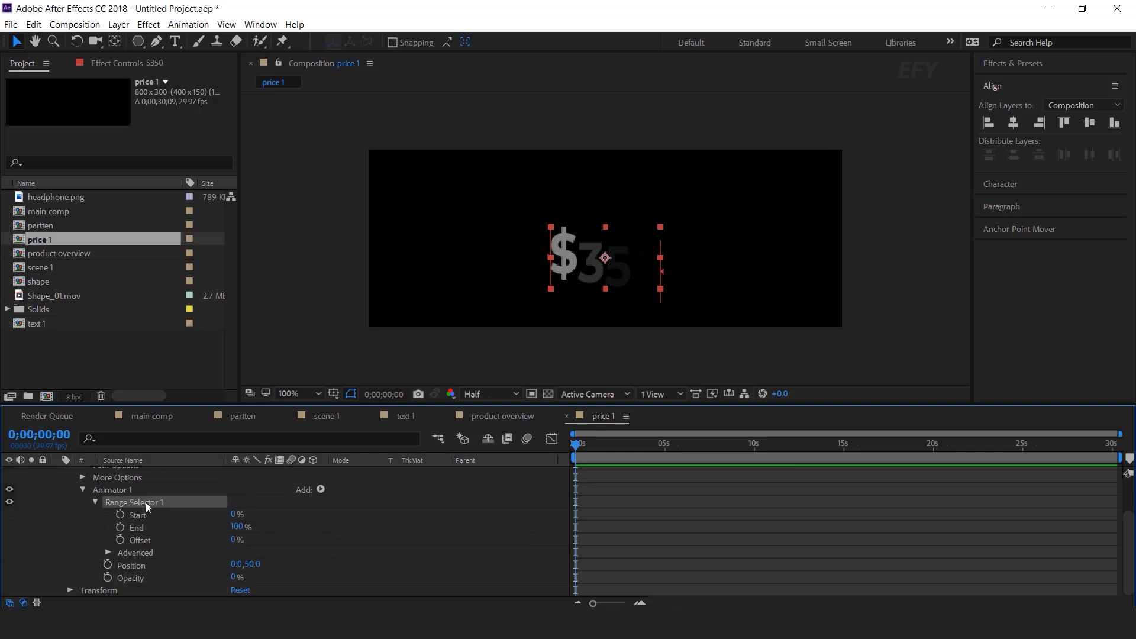
left_click(142, 541)
left_click(145, 516)
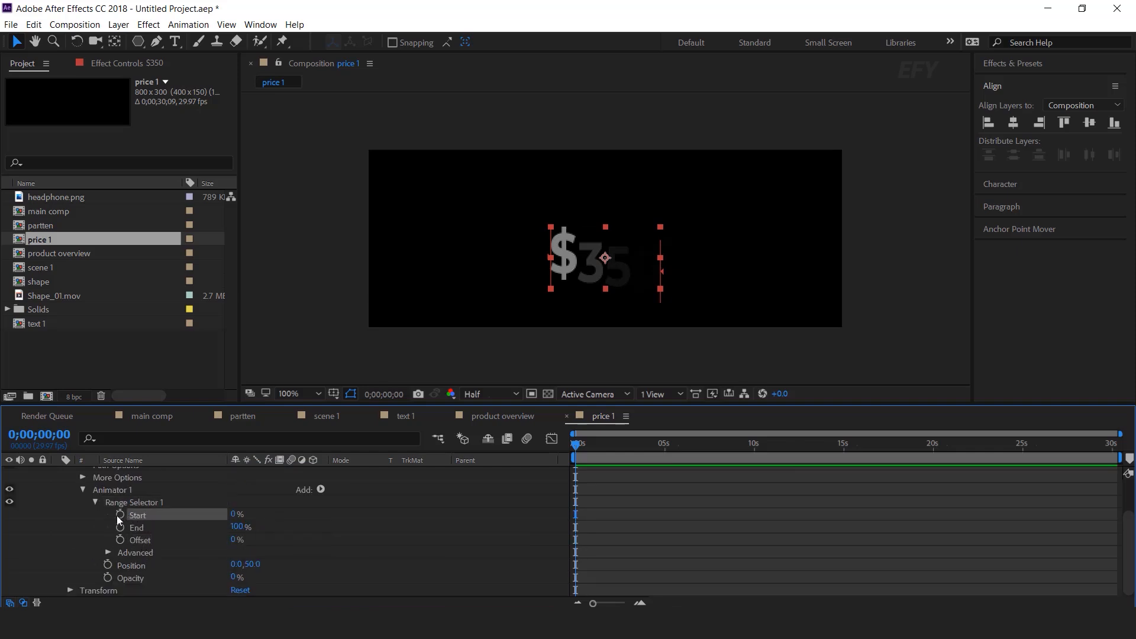
left_click(640, 603)
left_click(640, 603)
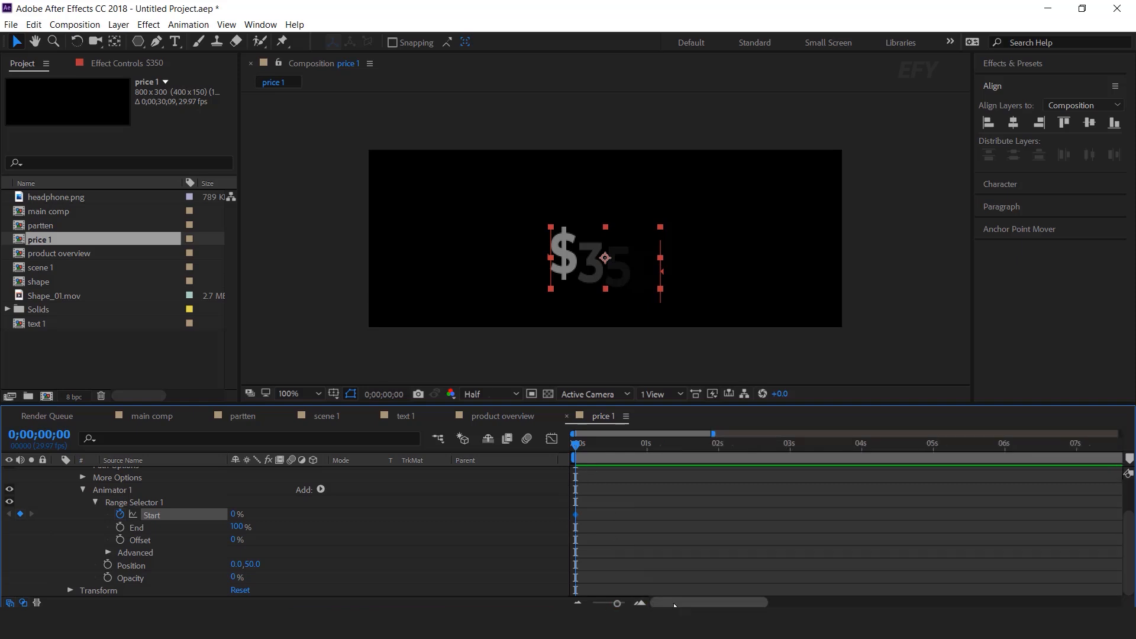
left_click_drag(578, 445, 641, 446)
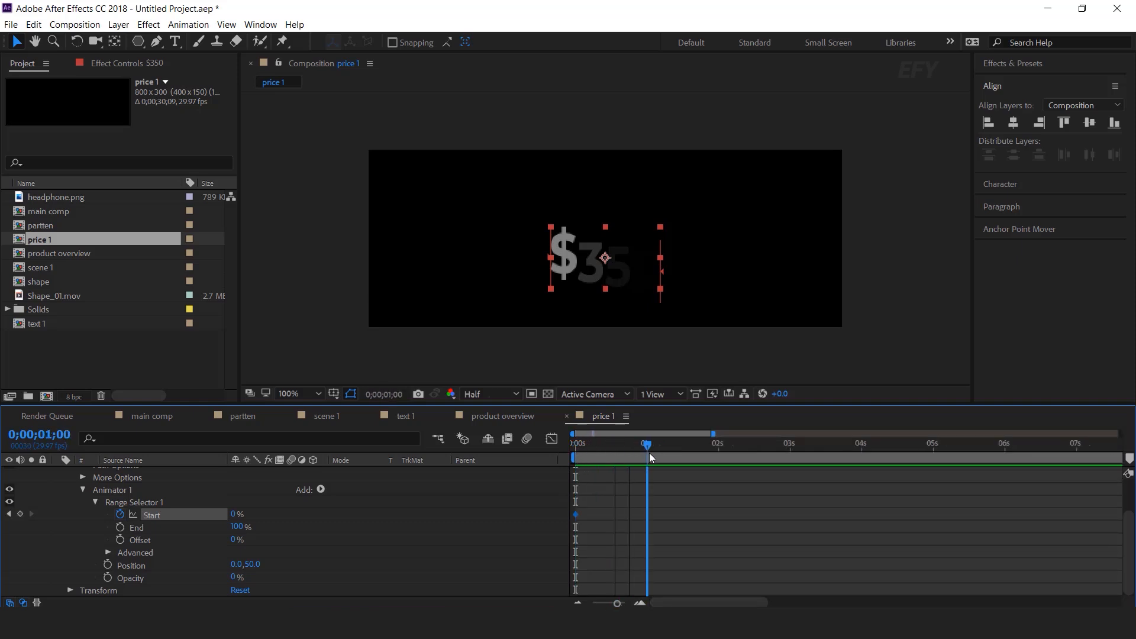
left_click_drag(236, 516, 332, 516)
left_click_drag(621, 448, 573, 447)
key("space")
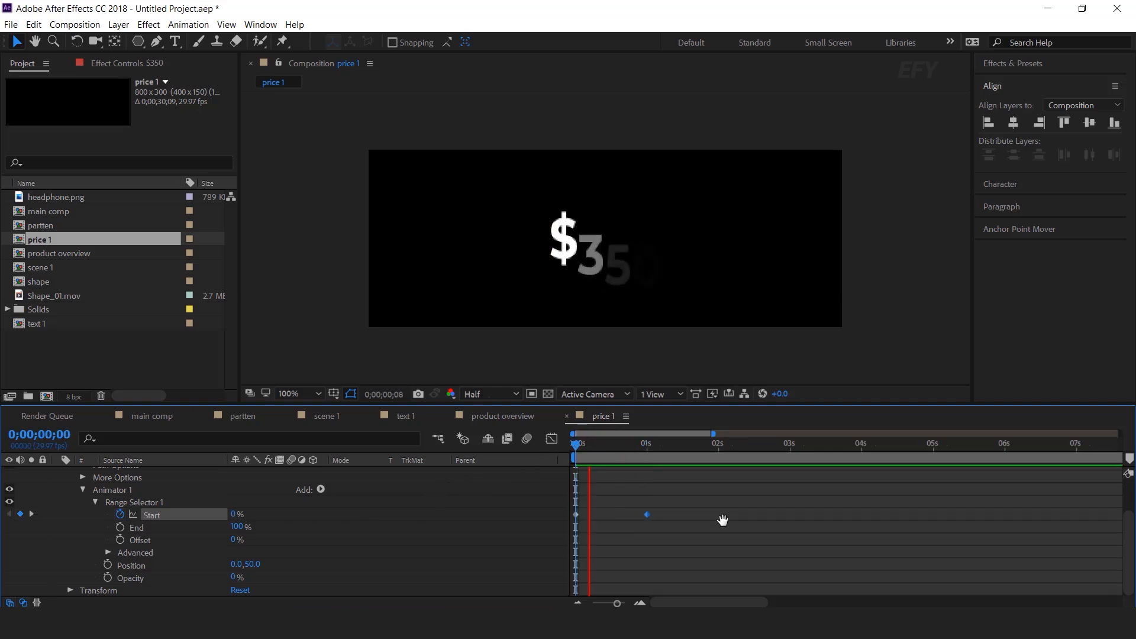
key("space")
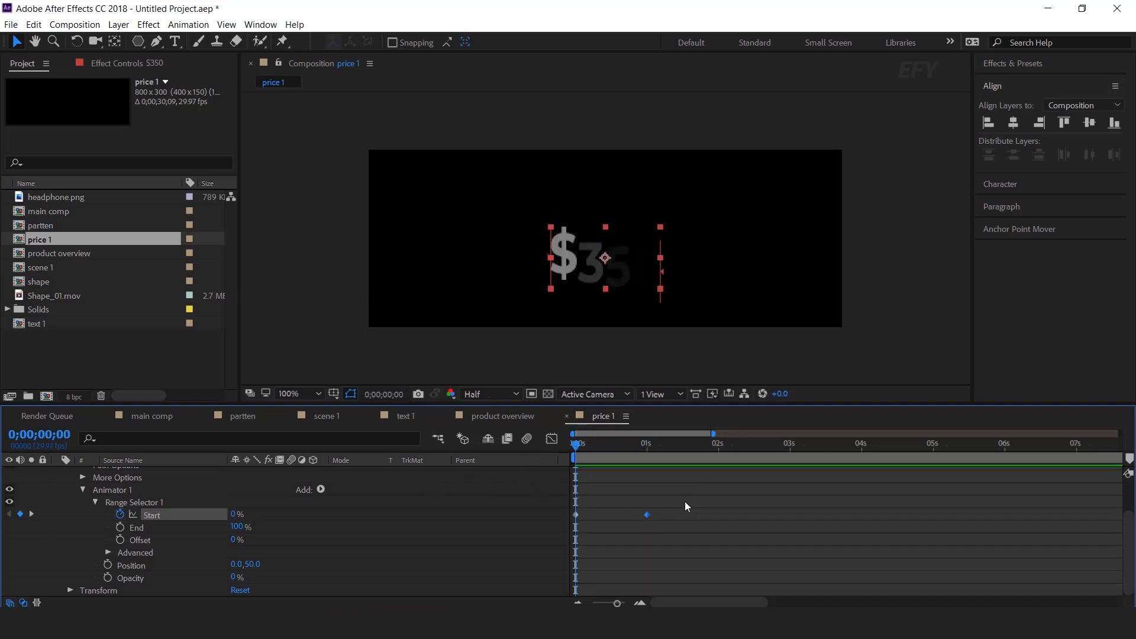
Apply Easy Ease to both Start keyframes, stretch their influence in the Graph Editor, and preview the result
right_click(647, 514)
mouse_move(725, 572)
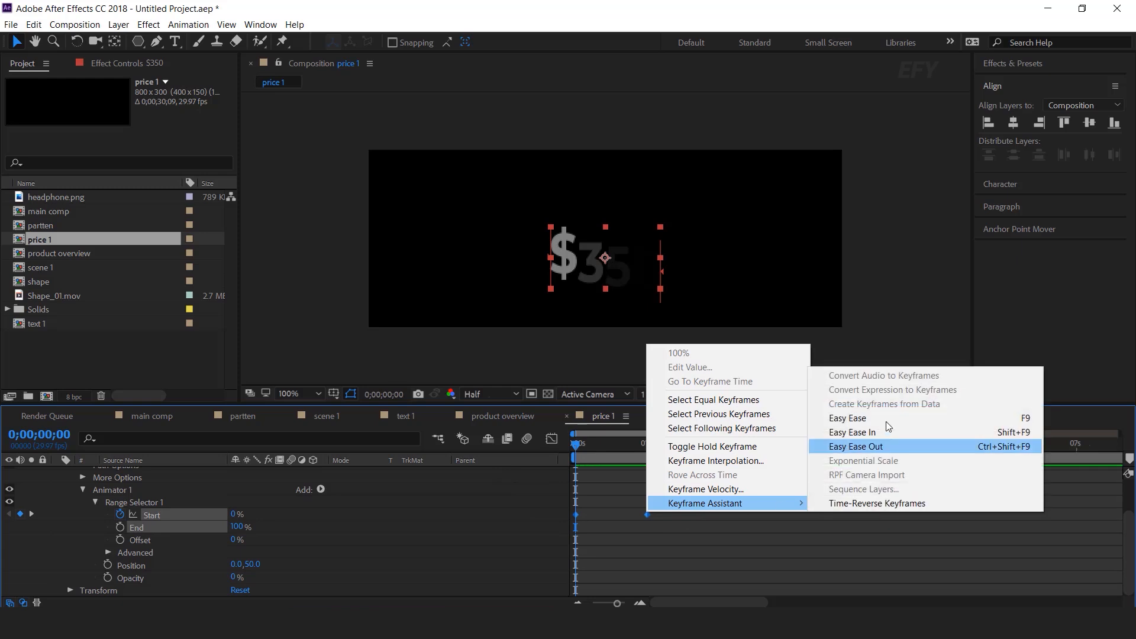
left_click(946, 417)
left_click(550, 439)
left_click_drag(673, 548, 616, 566)
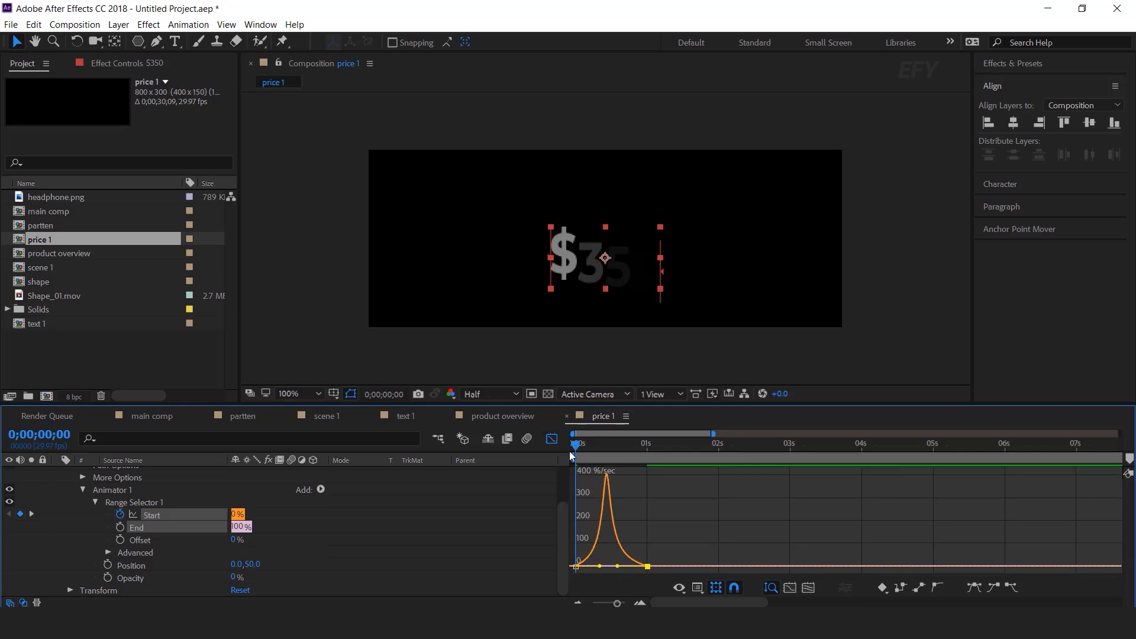
key("shift+F3")
key("space")
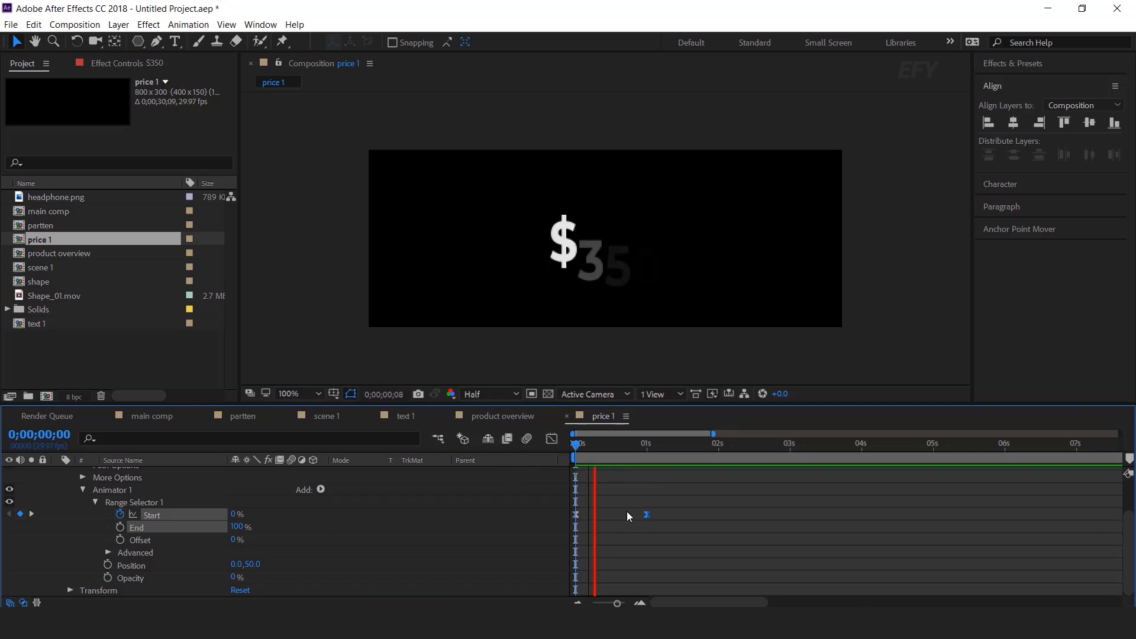
key("space")
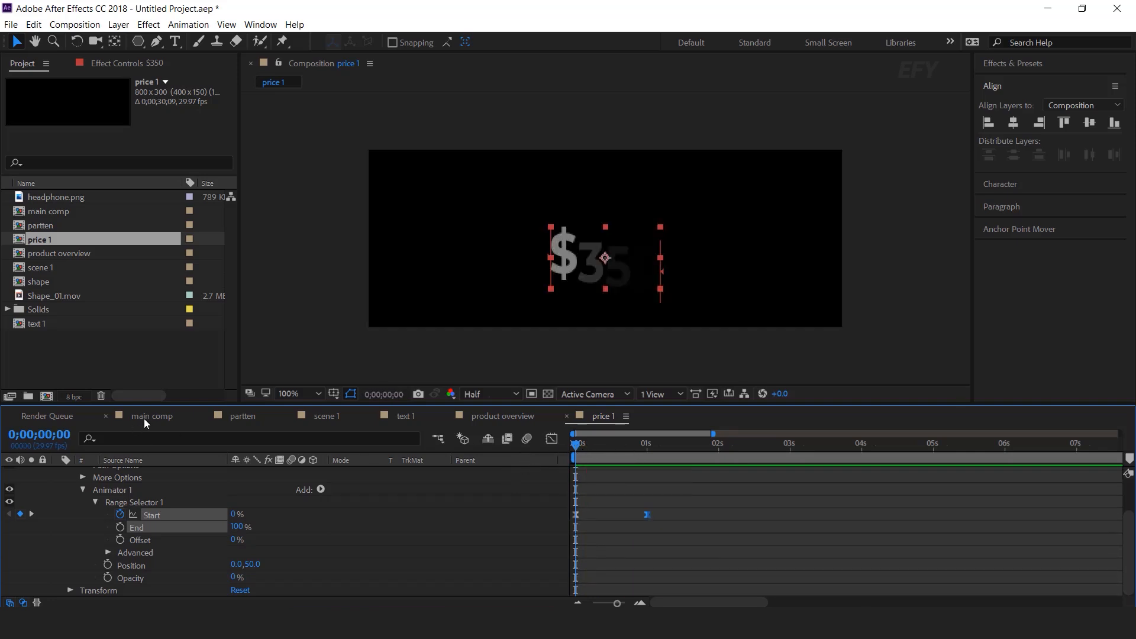
Add the price 1 comp to scene 1 as a 3D layer and place $350 at the card's lower right
left_click(325, 418)
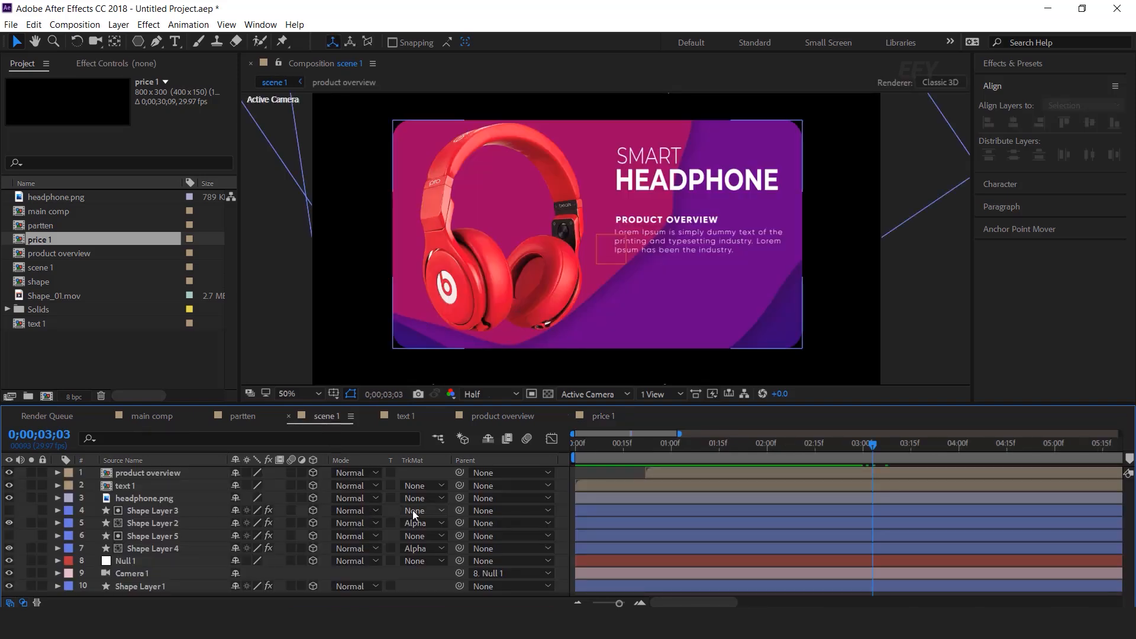
left_click_drag(23, 240, 155, 471)
left_click(313, 472)
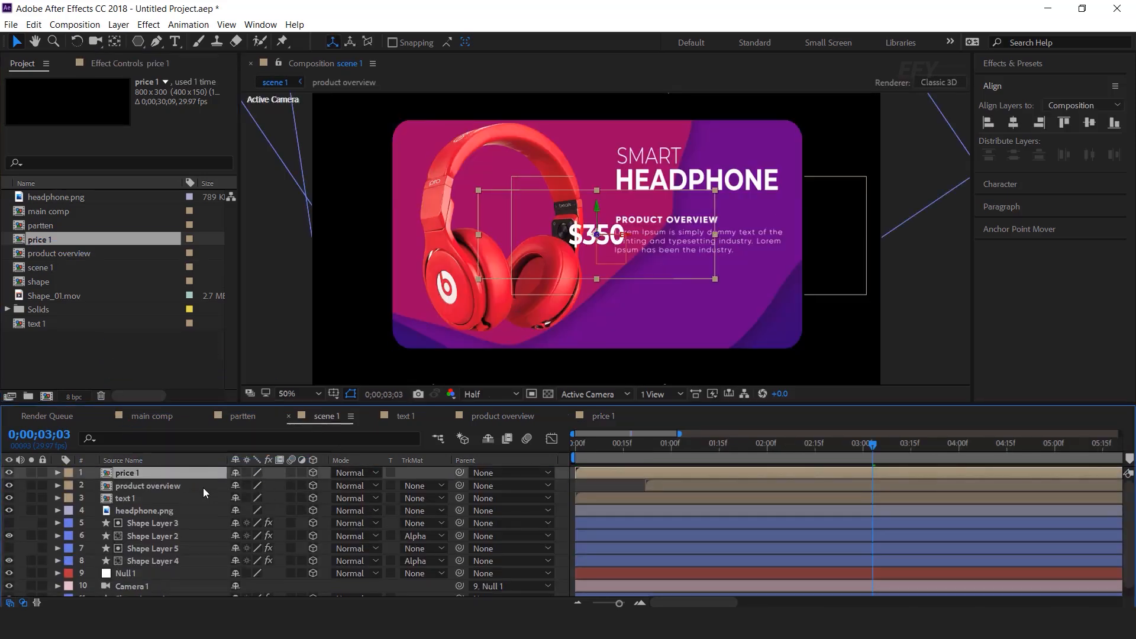
left_click_drag(625, 244, 730, 323)
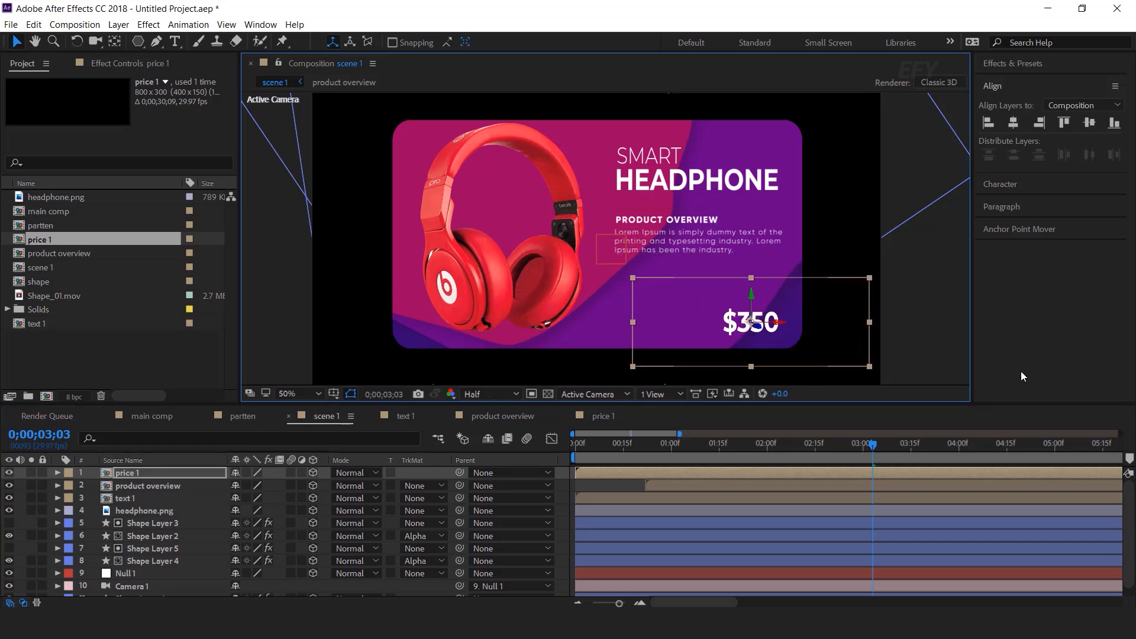
left_click(927, 335)
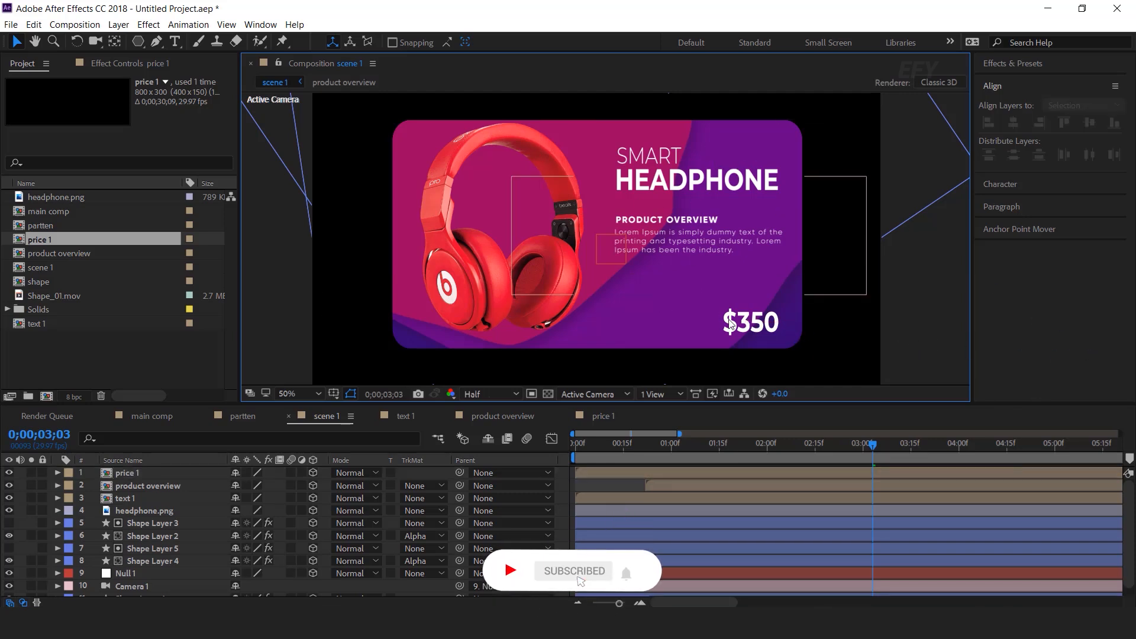
left_click(690, 170)
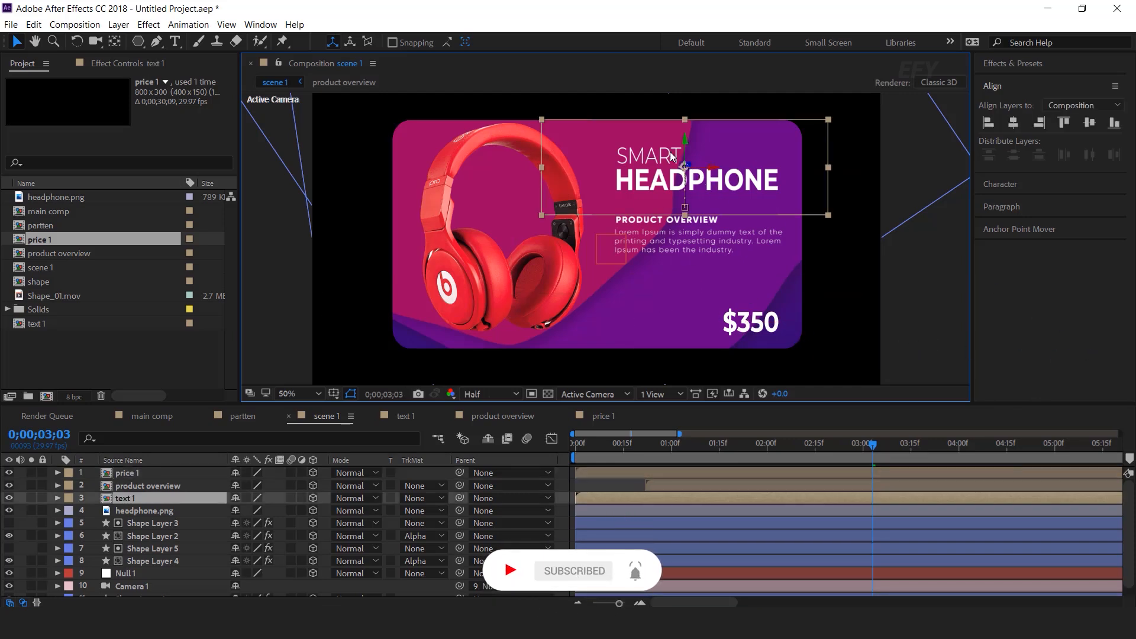
Add a Drop Shadow to the title with opacity 15%, distance 40 and softness 55
key("ctrl+space")
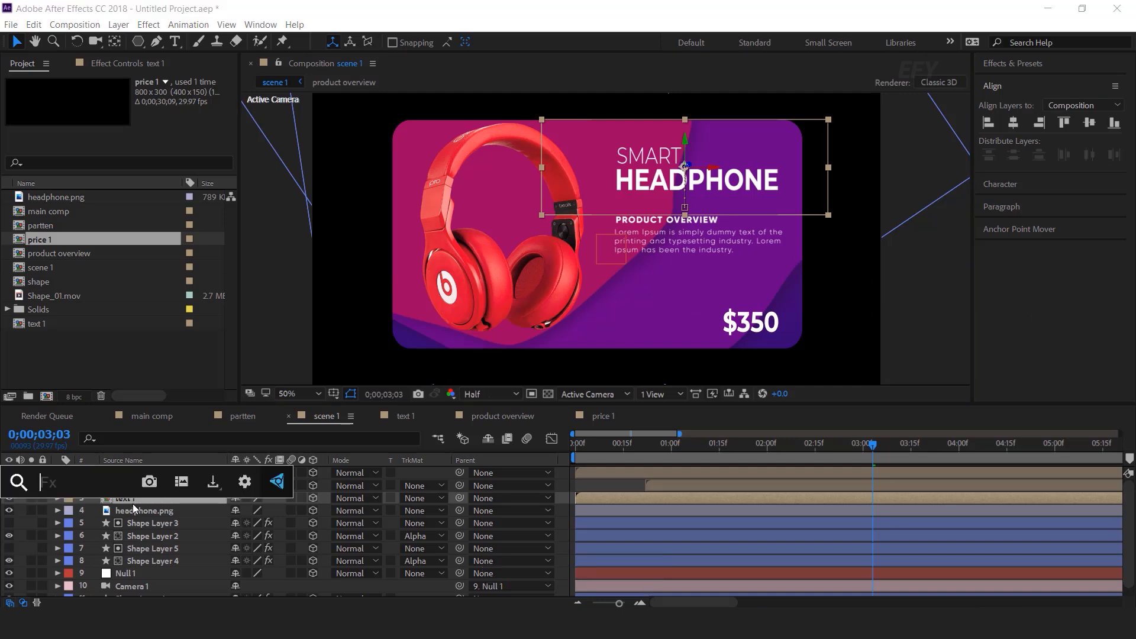
type("drop")
key("Return")
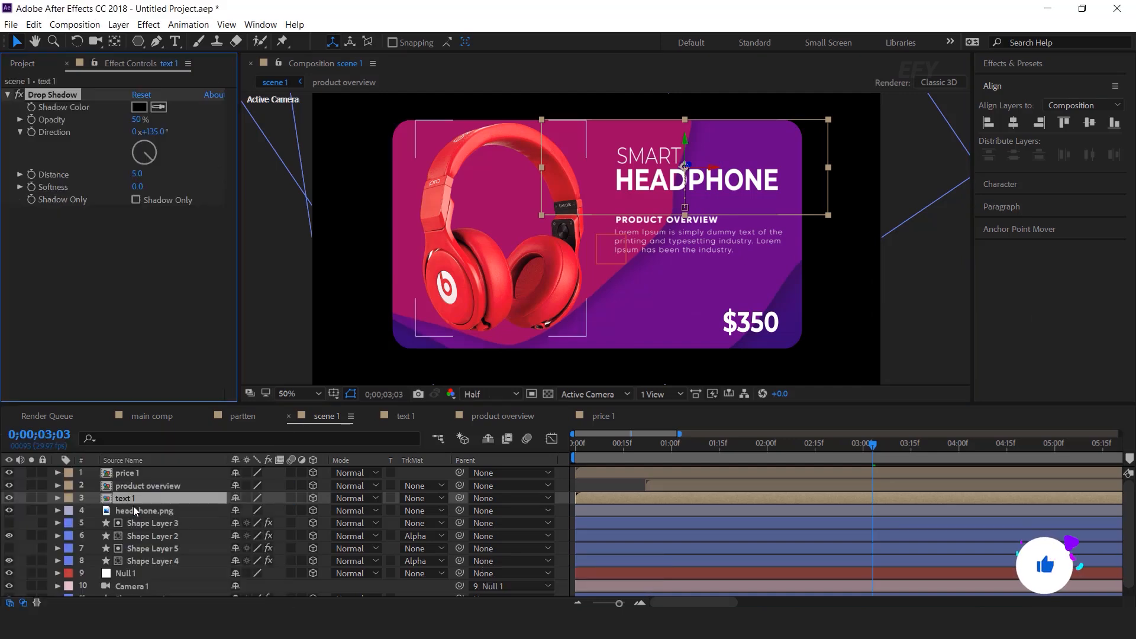
left_click(139, 120)
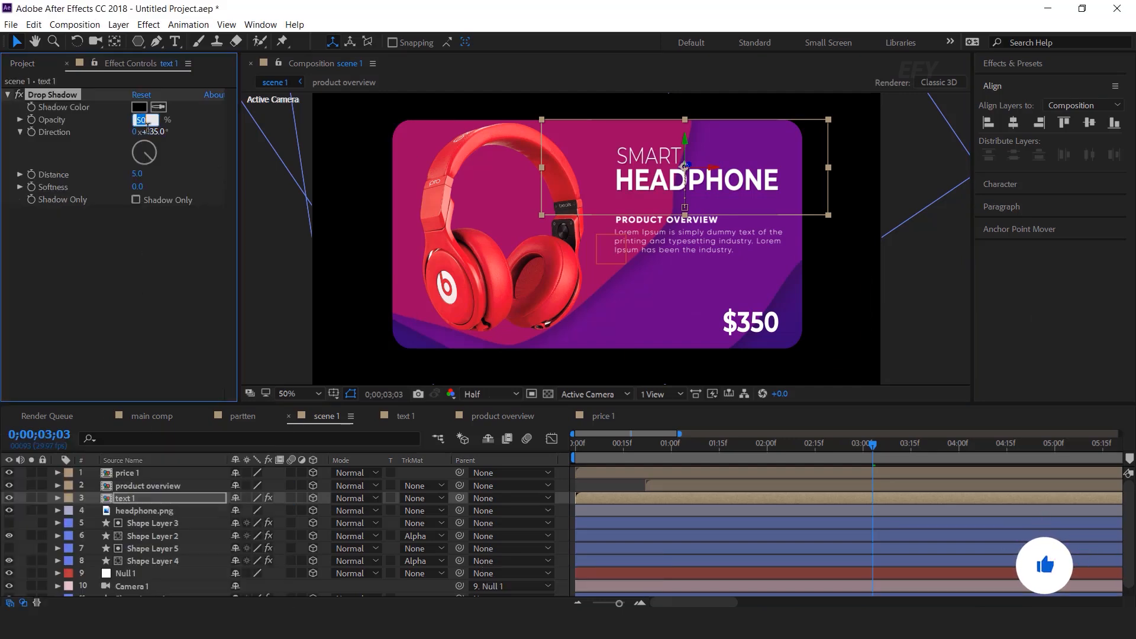
type("15")
key("Return")
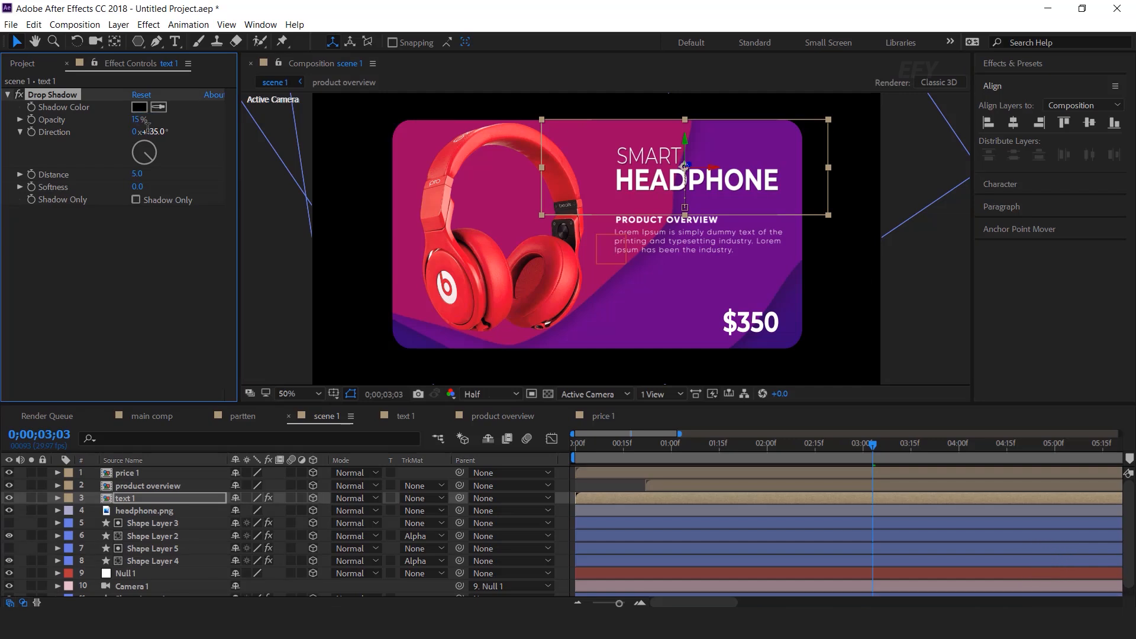
left_click(136, 175)
type("40")
key("Return")
type("55")
key("Return")
left_click(129, 290)
Add a Glow to the SMART HEADPHONE title with radius 14 and intensity 0.5
left_click(129, 495)
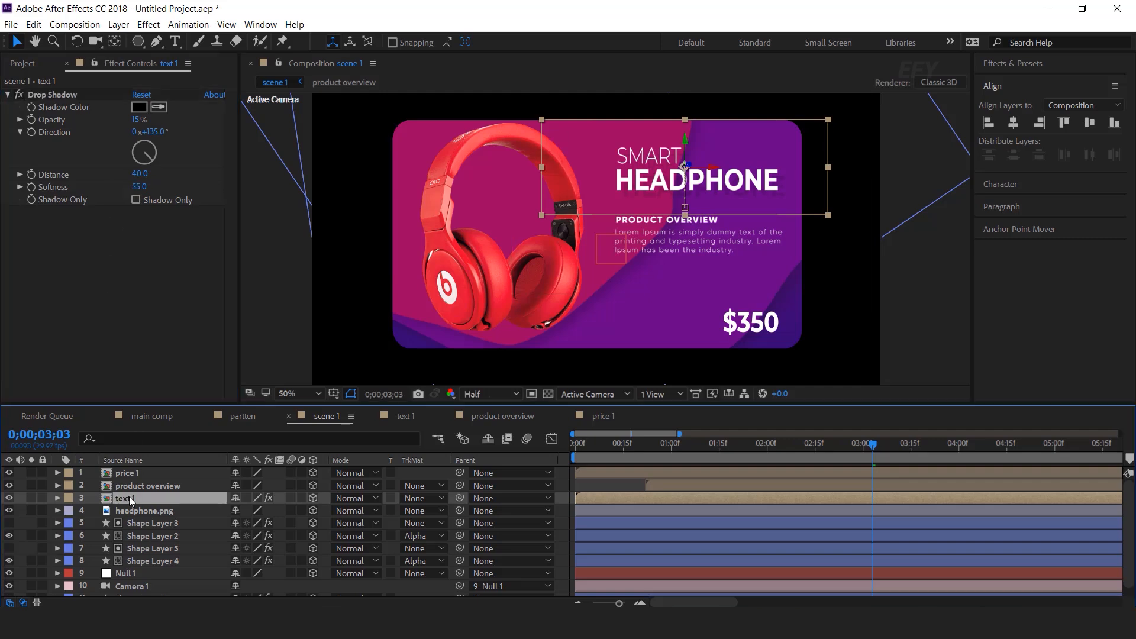
key("ctrl+space")
type("glow")
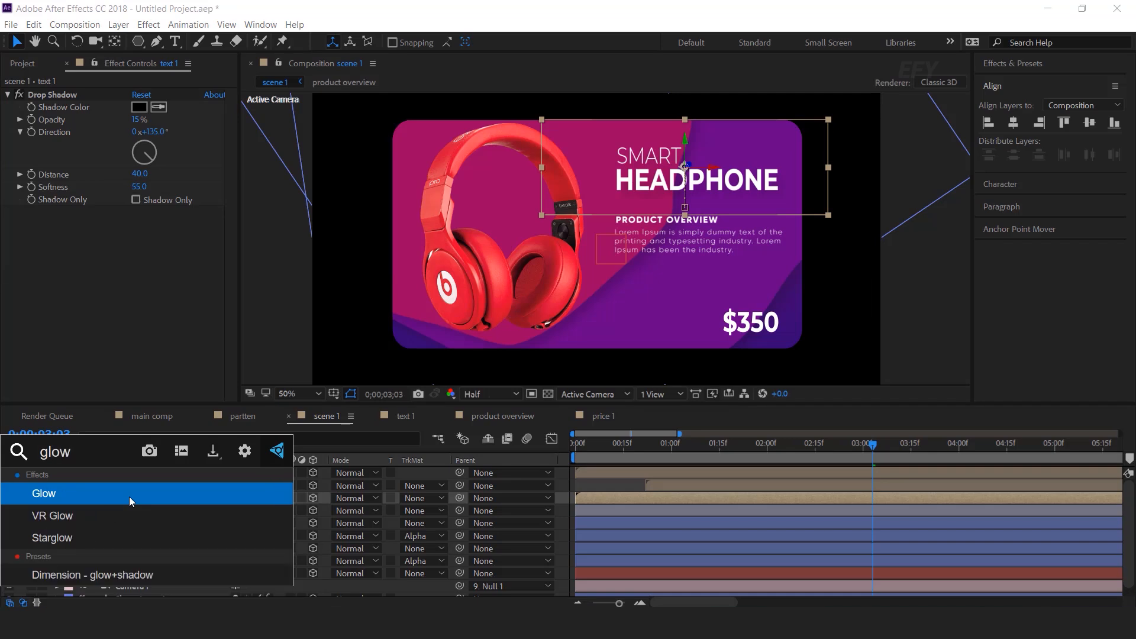
key("Return")
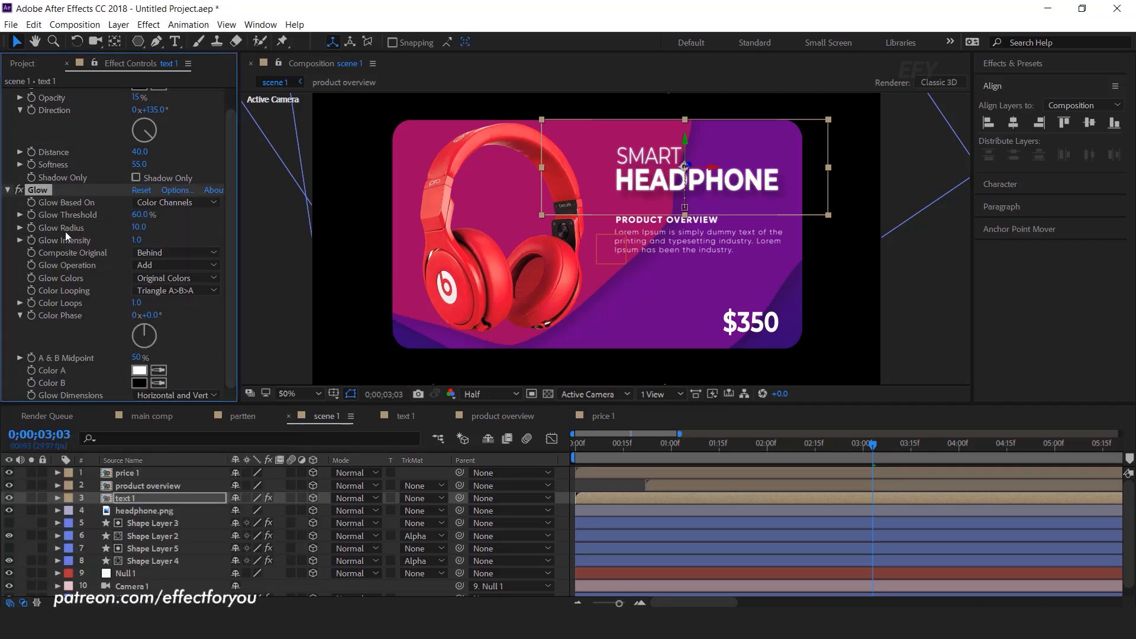
left_click(140, 228)
type("14")
key("Return")
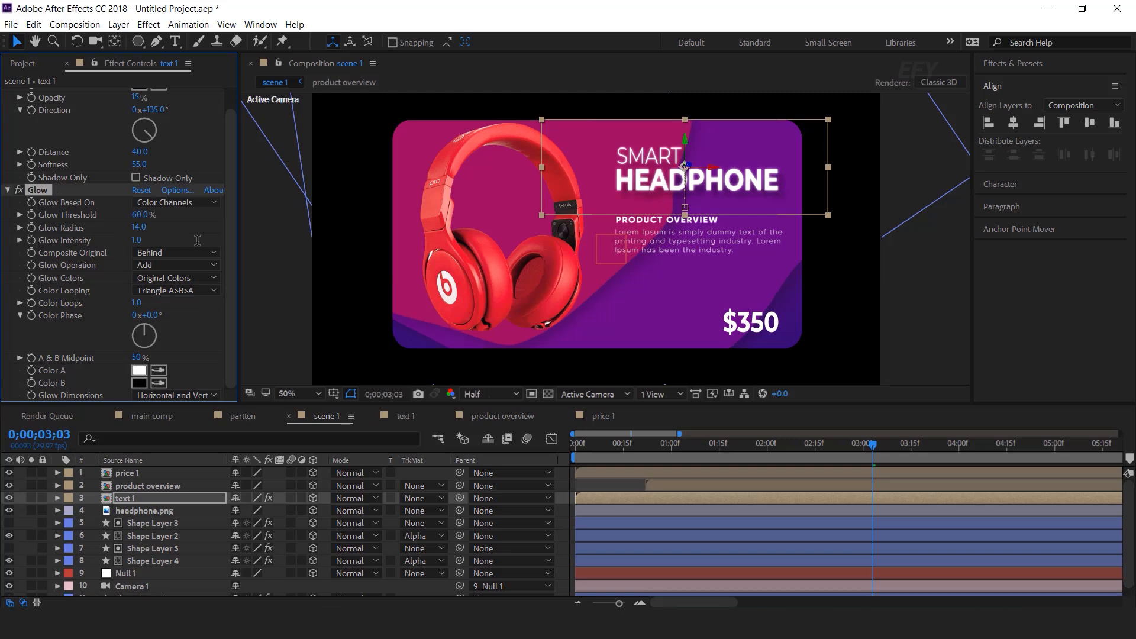
left_click(138, 242)
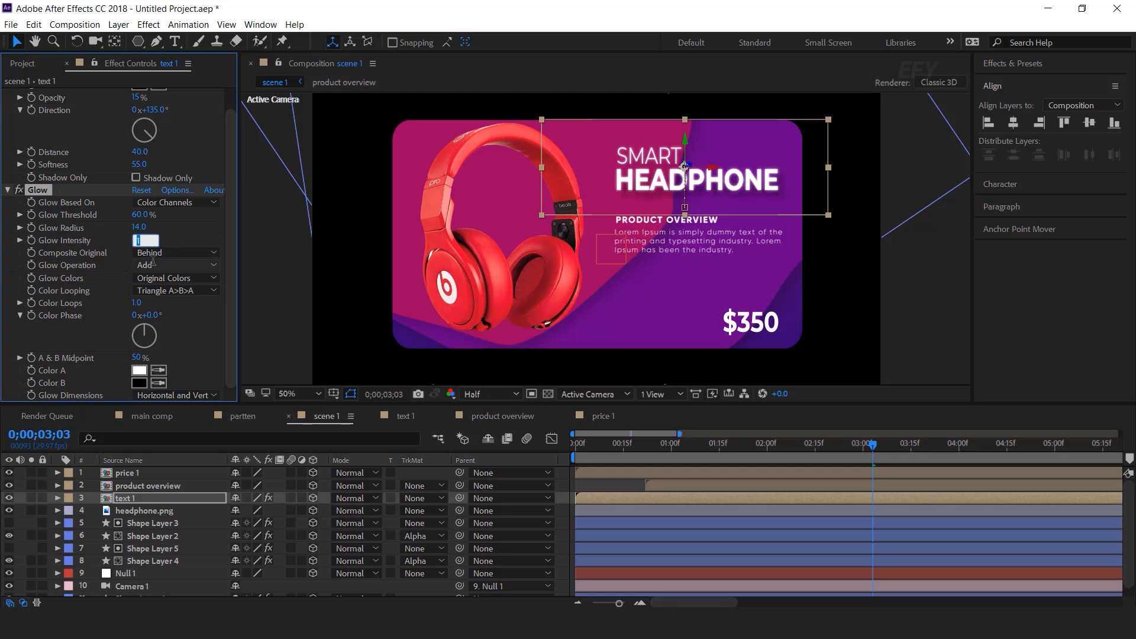
type("0.5")
key("Return")
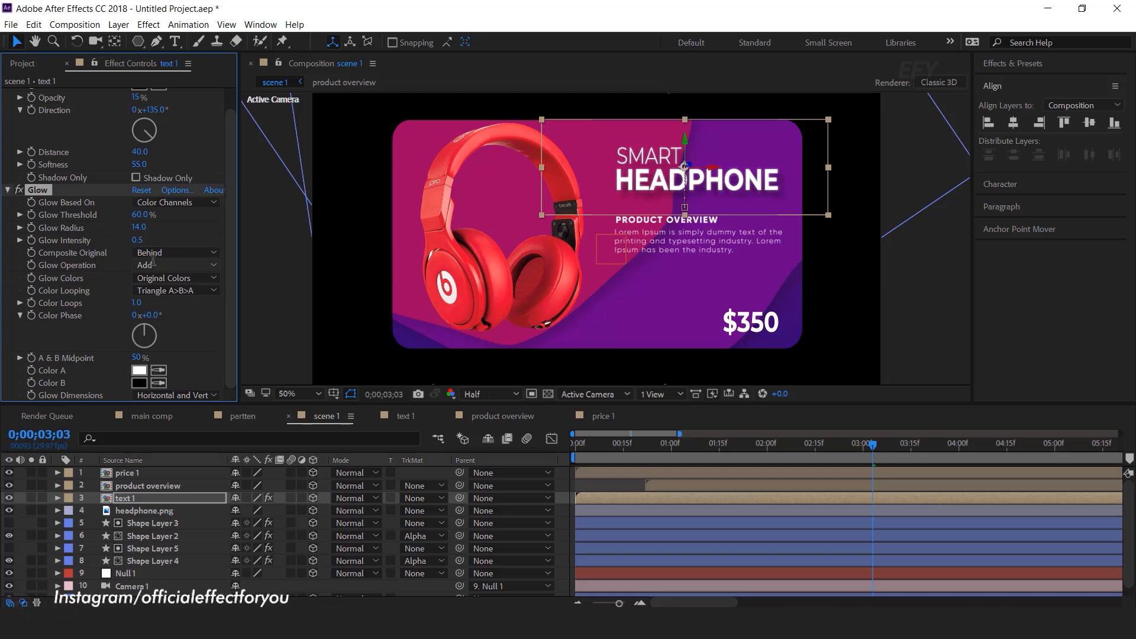
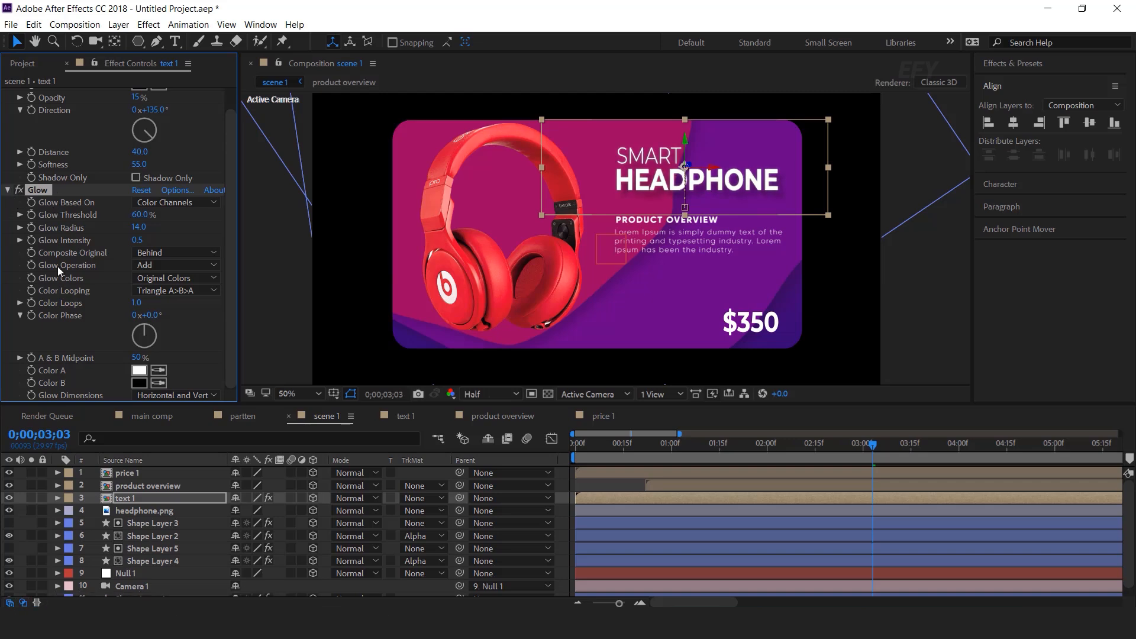
Select the product overview text layer in the viewer to see its effects
left_click(658, 222)
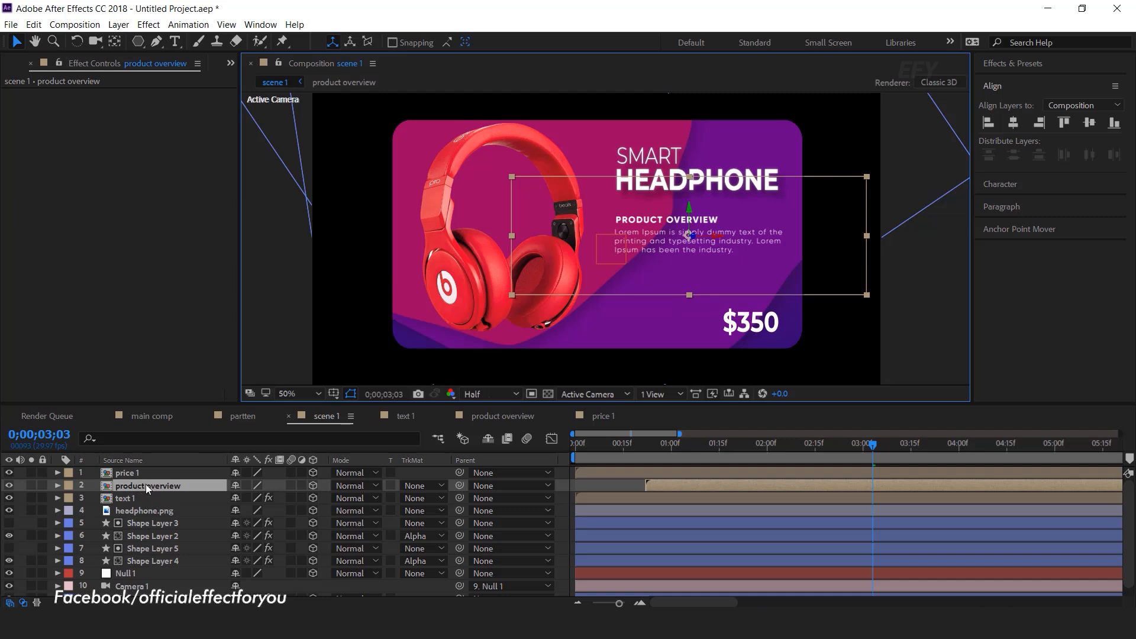
Add a Drop Shadow to the product overview text with 30% opacity and distance 10
key("ctrl+space")
type("drop")
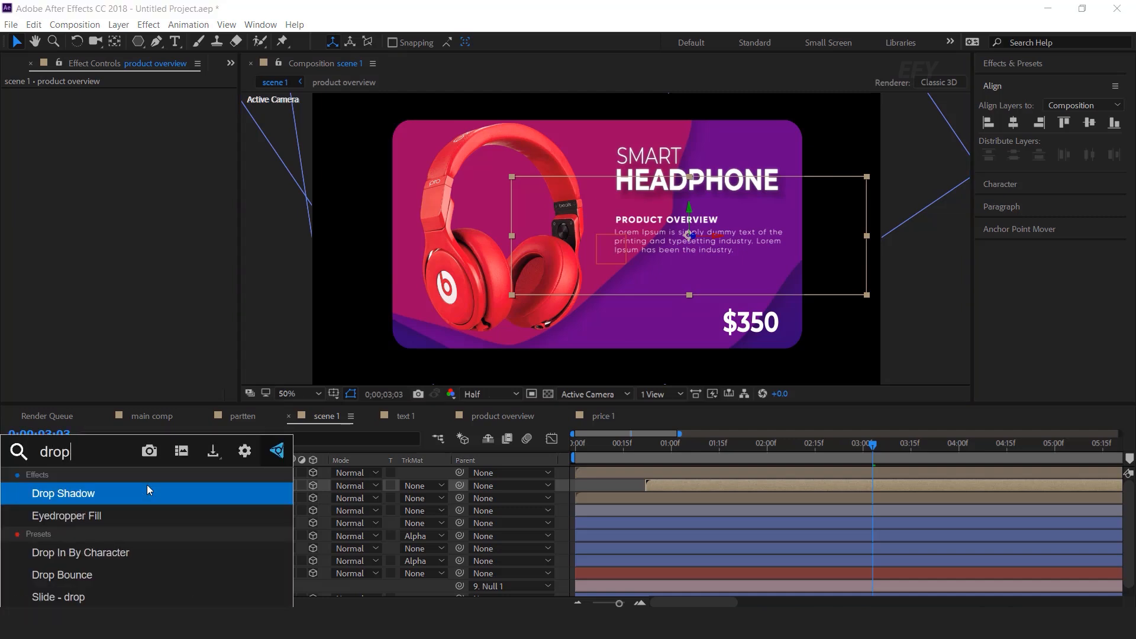
left_click(148, 485)
left_click(139, 120)
type("30")
key("Return")
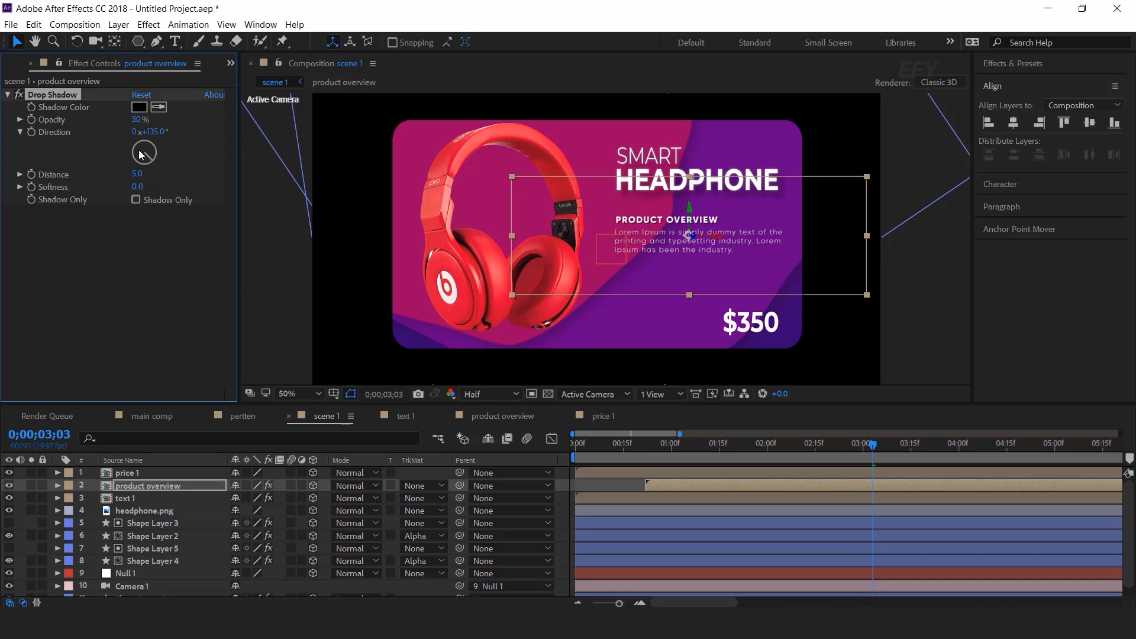
left_click(136, 176)
type("10")
key("Return")
key("Return")
left_click(123, 323)
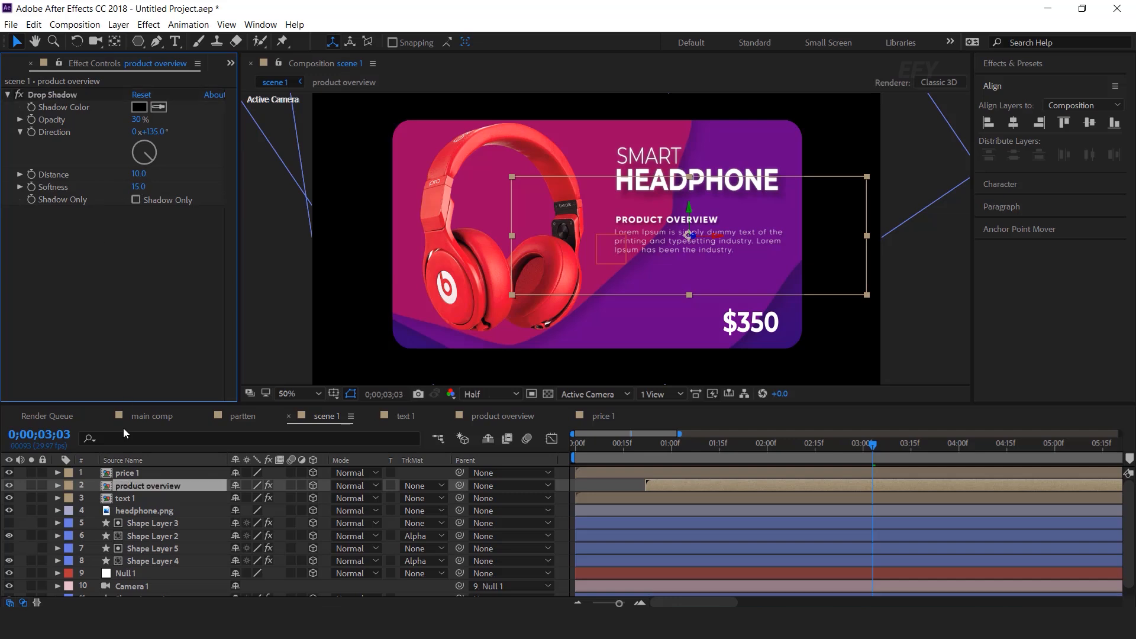
Add a Drop Shadow to the $350 price with 25% opacity, distance 15 and softness 15
left_click(135, 473)
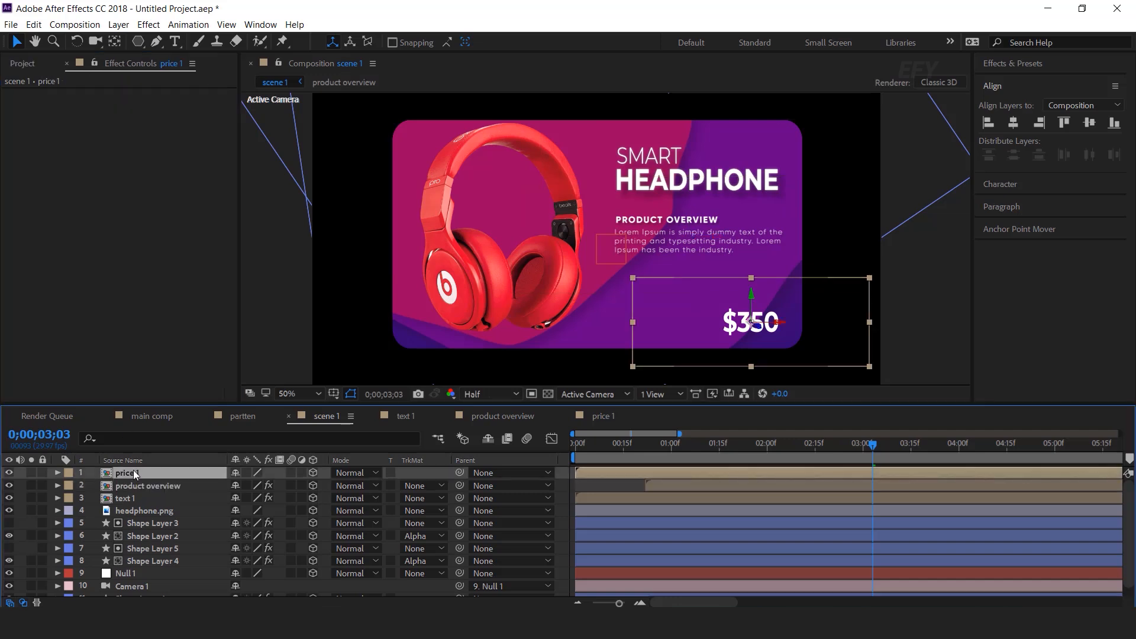
key("ctrl+space")
type("drop")
key("Return")
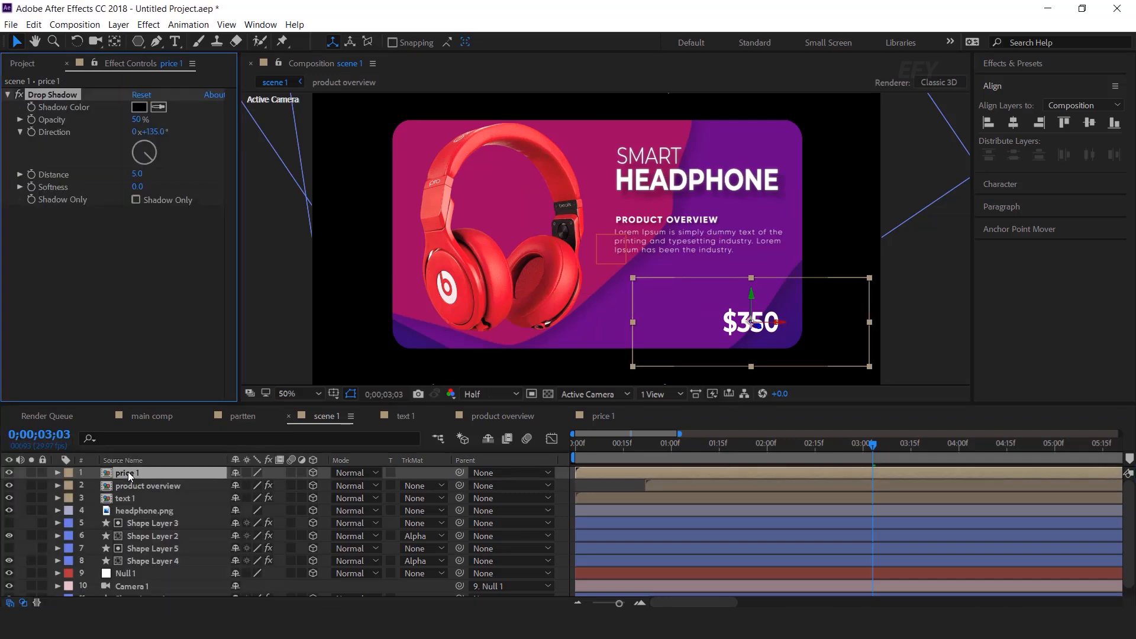
left_click(136, 119)
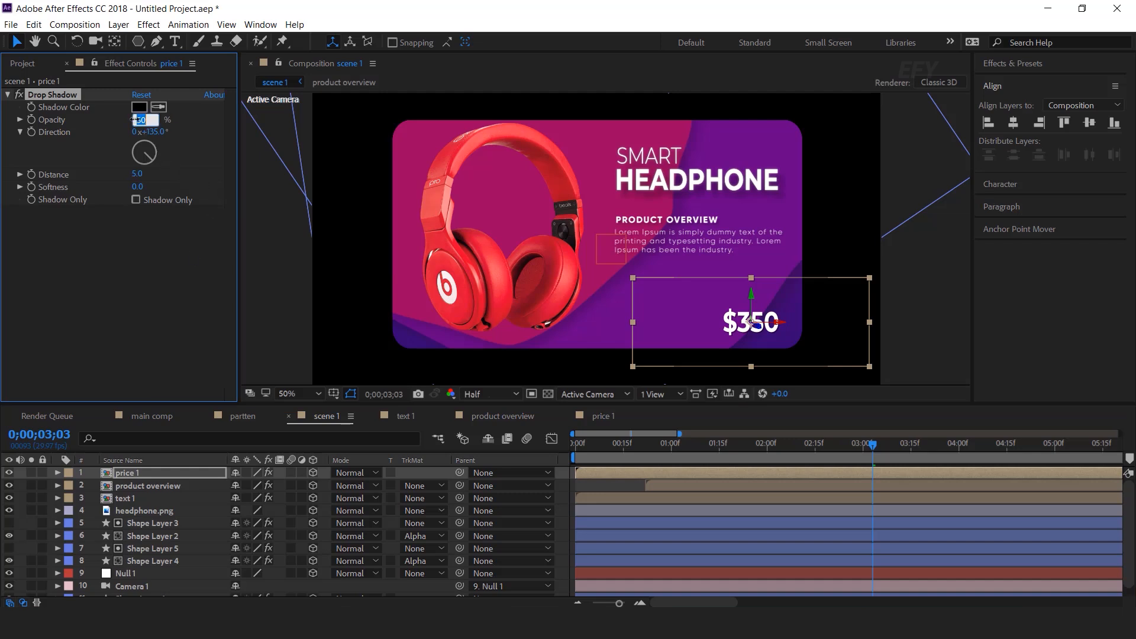
key("Return")
key("Return")
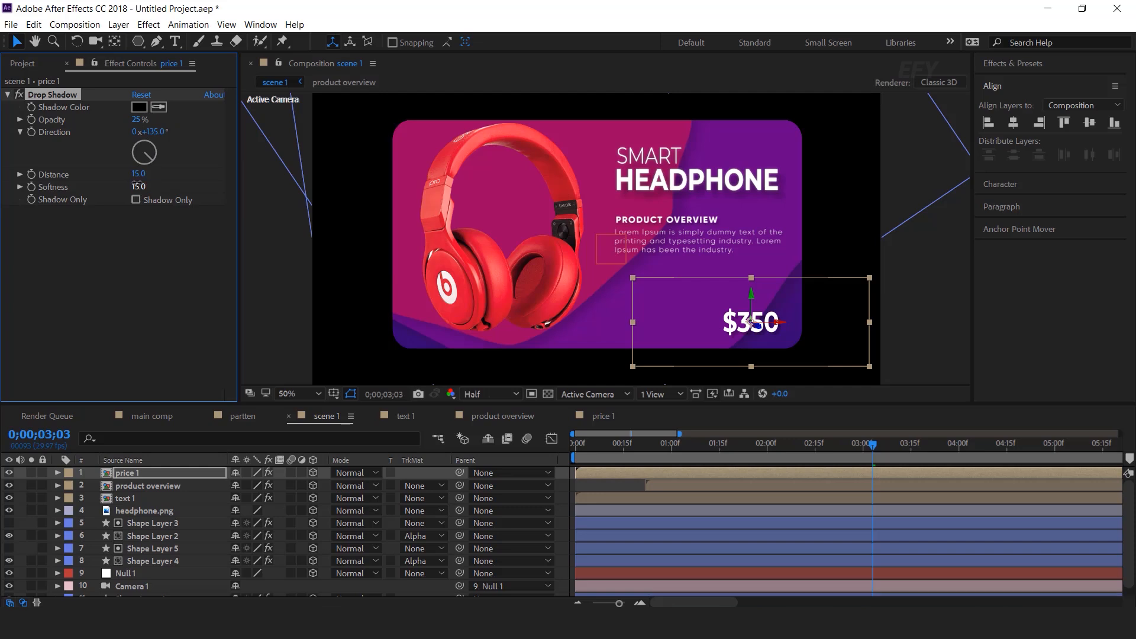
left_click(173, 289)
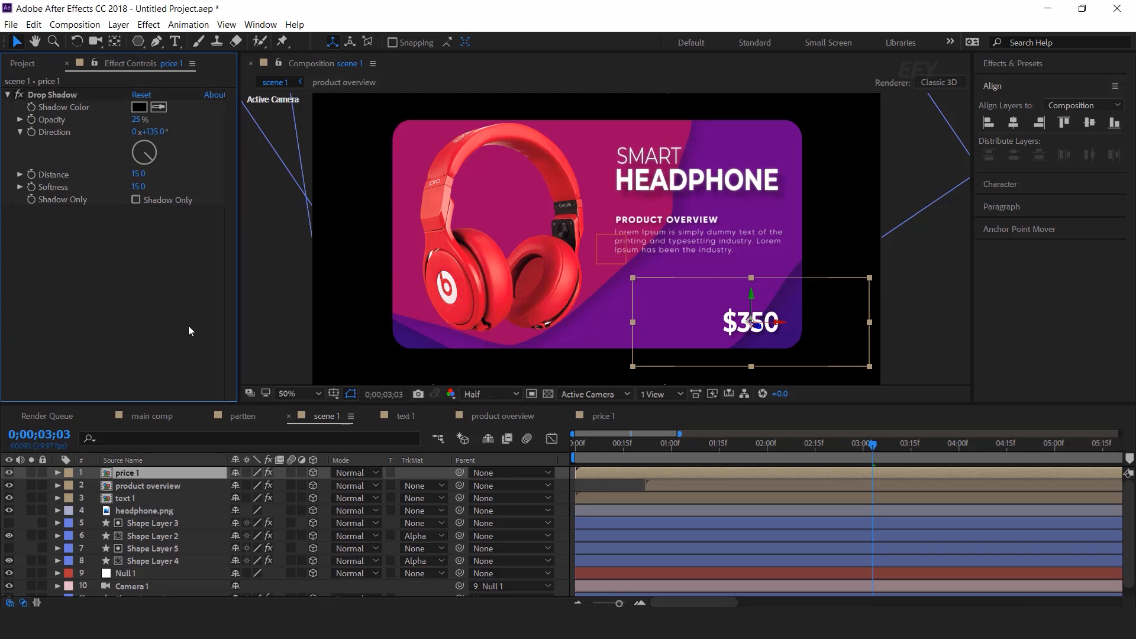
Pre-compose the headphone image as image_01, moving all attributes into the new comp
left_click(513, 290)
left_click(455, 283)
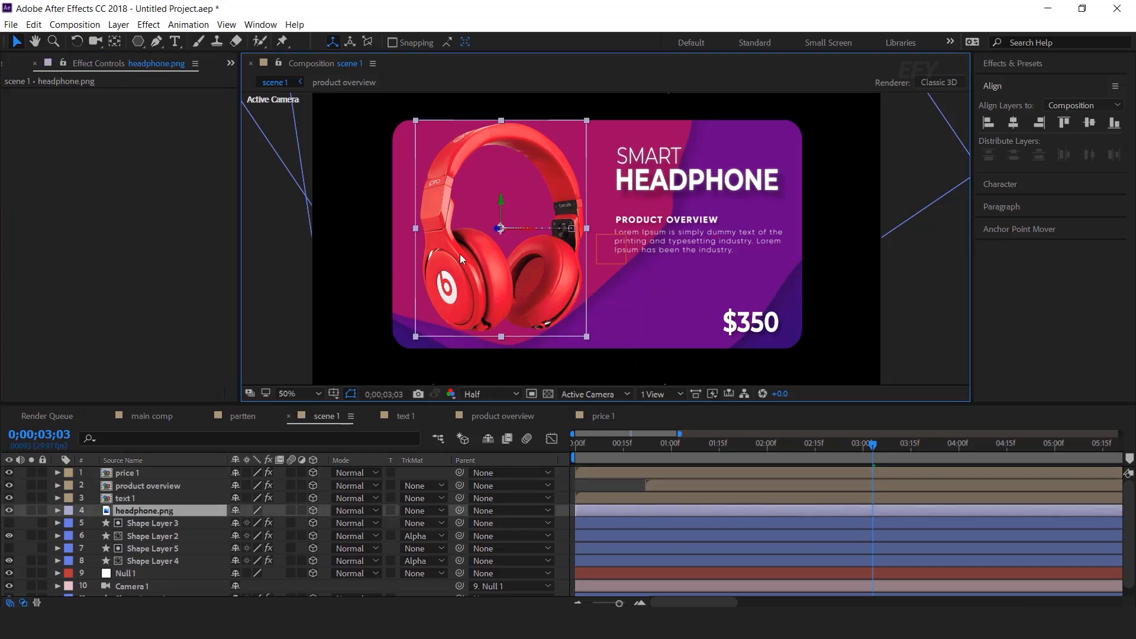
right_click(141, 510)
left_click(200, 492)
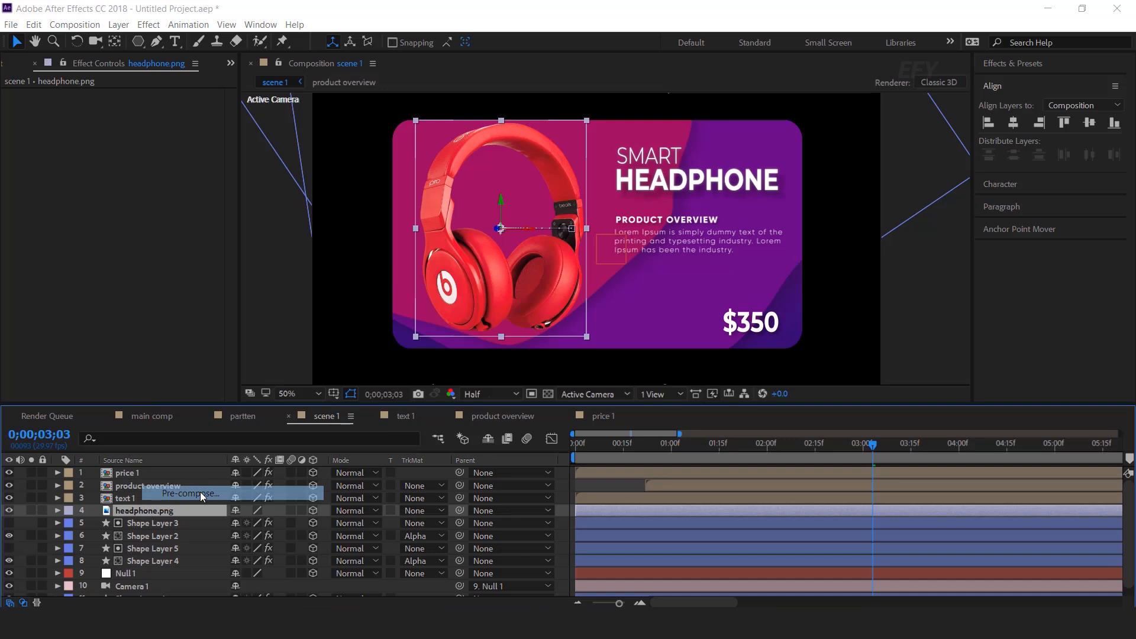
left_click(606, 432)
type("image_01")
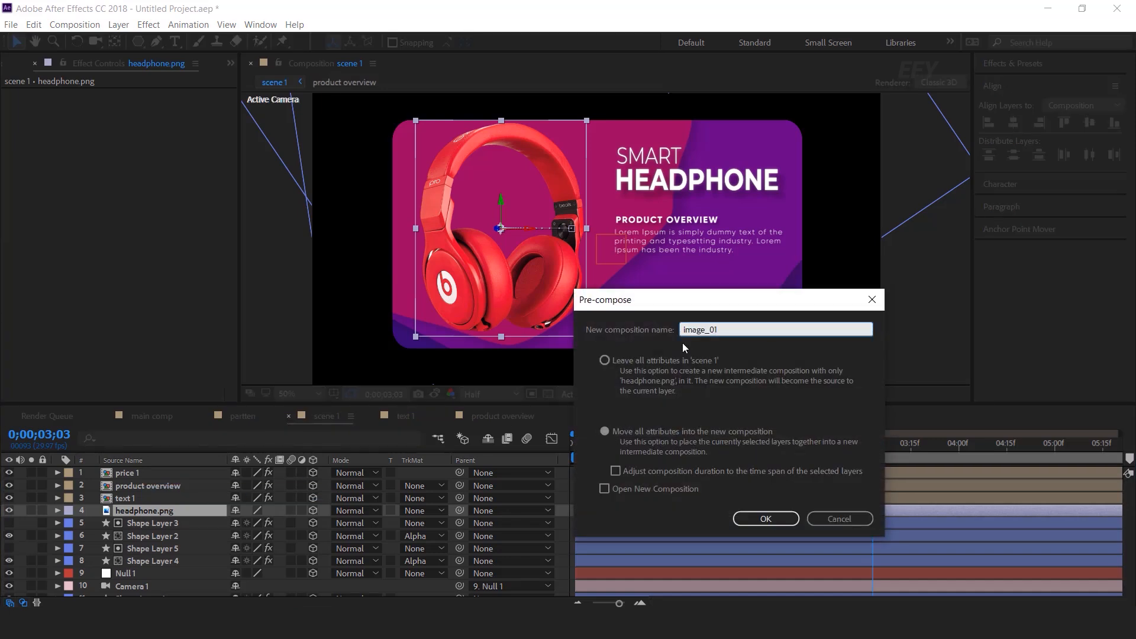
key("Return")
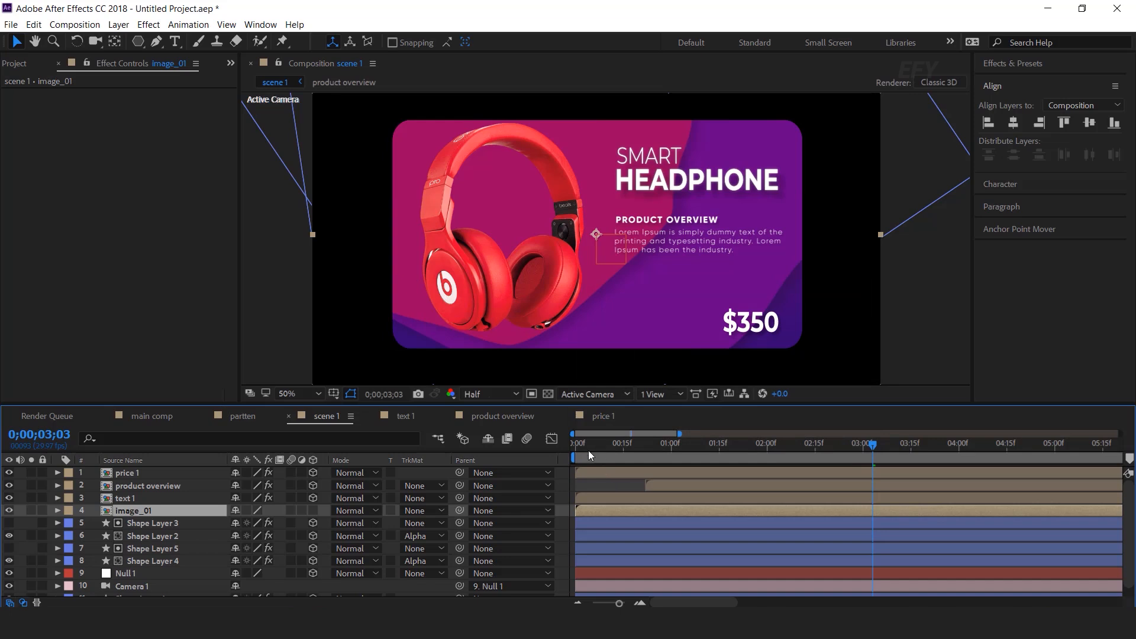
Make image_01 a 3D layer with collapsed transformations
left_click(313, 510)
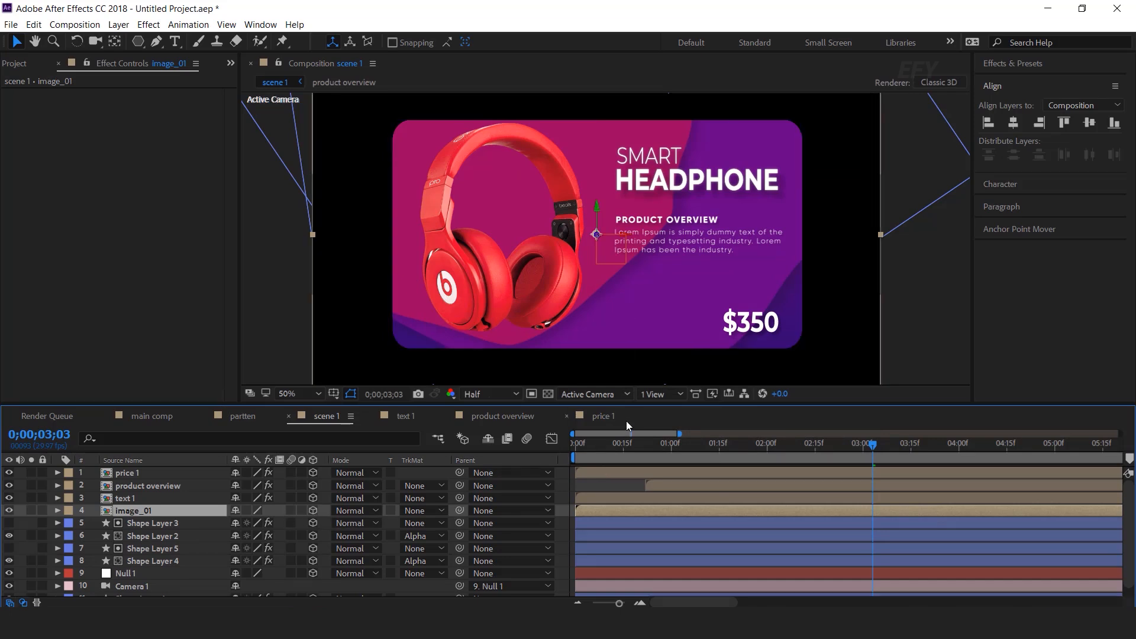
left_click(244, 510)
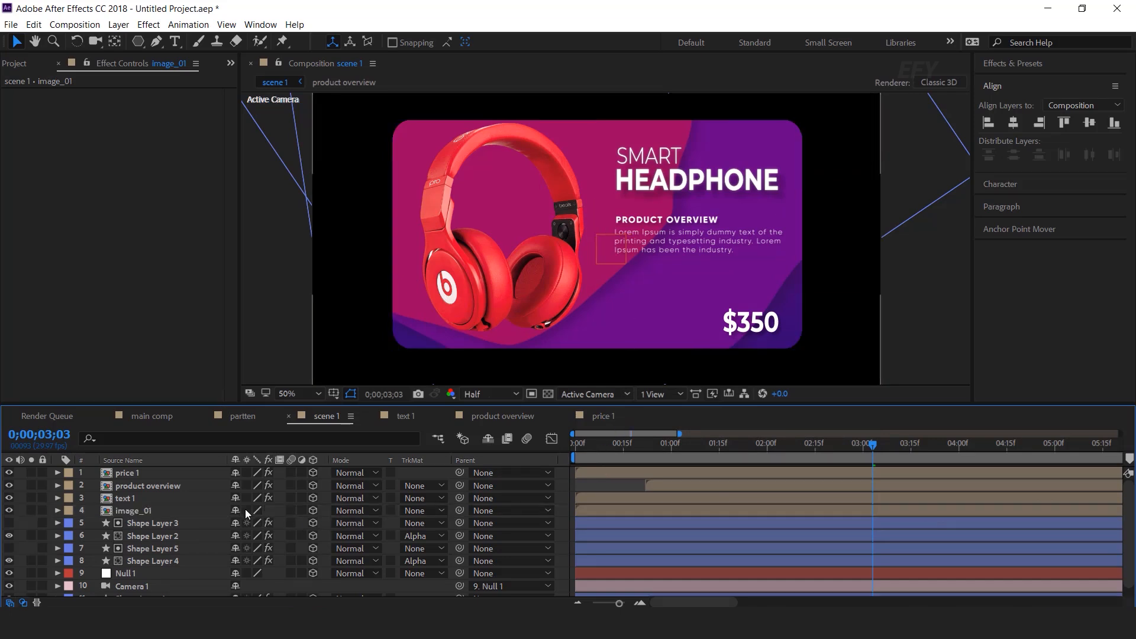
left_click(246, 510)
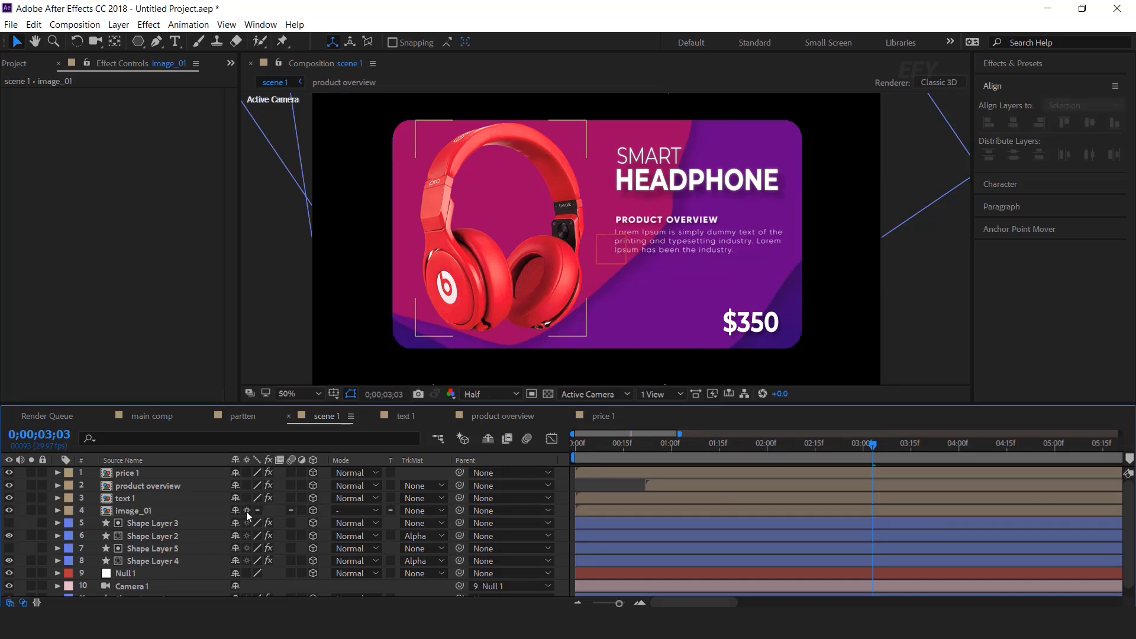
Add a Drop Shadow to image_01 with 30% opacity, distance 50 and softness 70
left_click(143, 509)
key("ctrl+space")
type("drop")
key("Return")
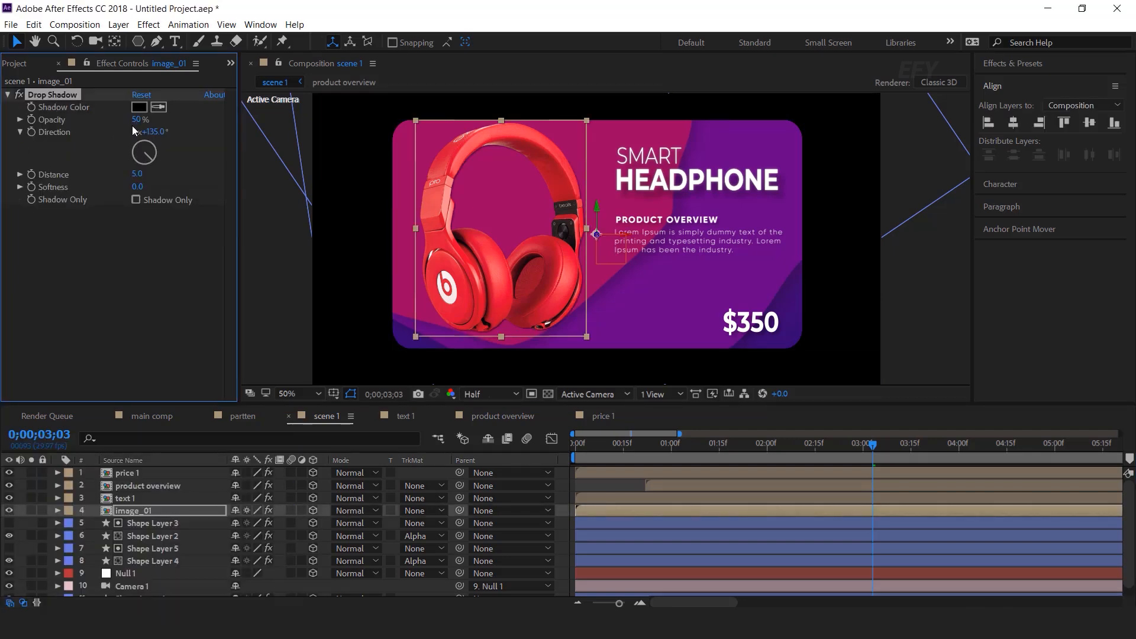
left_click(133, 121)
type("30")
key("Return")
left_click_drag(140, 179, 159, 179)
left_click(157, 176)
key("Return")
left_click(140, 187)
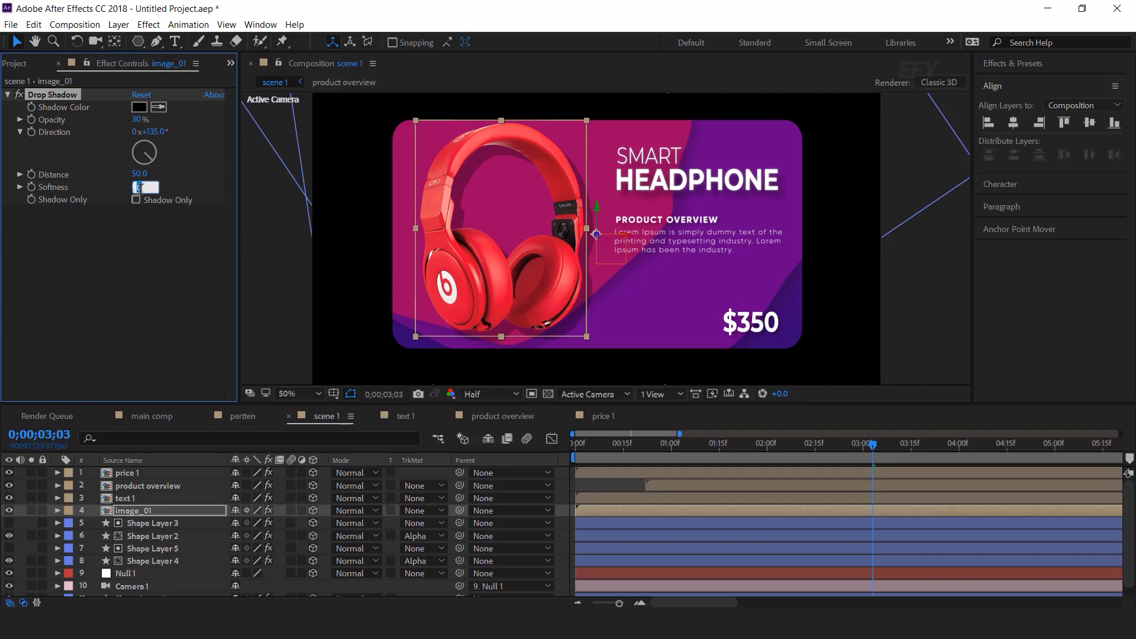
type("70")
key("Return")
left_click(135, 338)
left_click(272, 337)
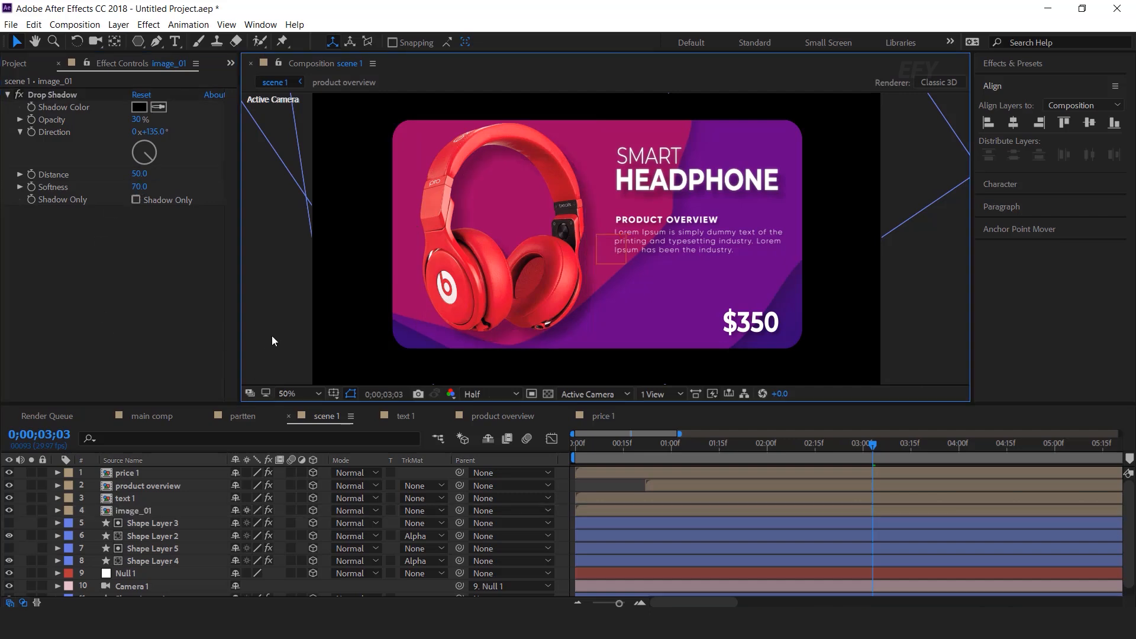
Reduce the headphone shadow's distance to 35
left_click_drag(139, 176, 127, 174)
left_click(139, 174)
type("35")
key("Return")
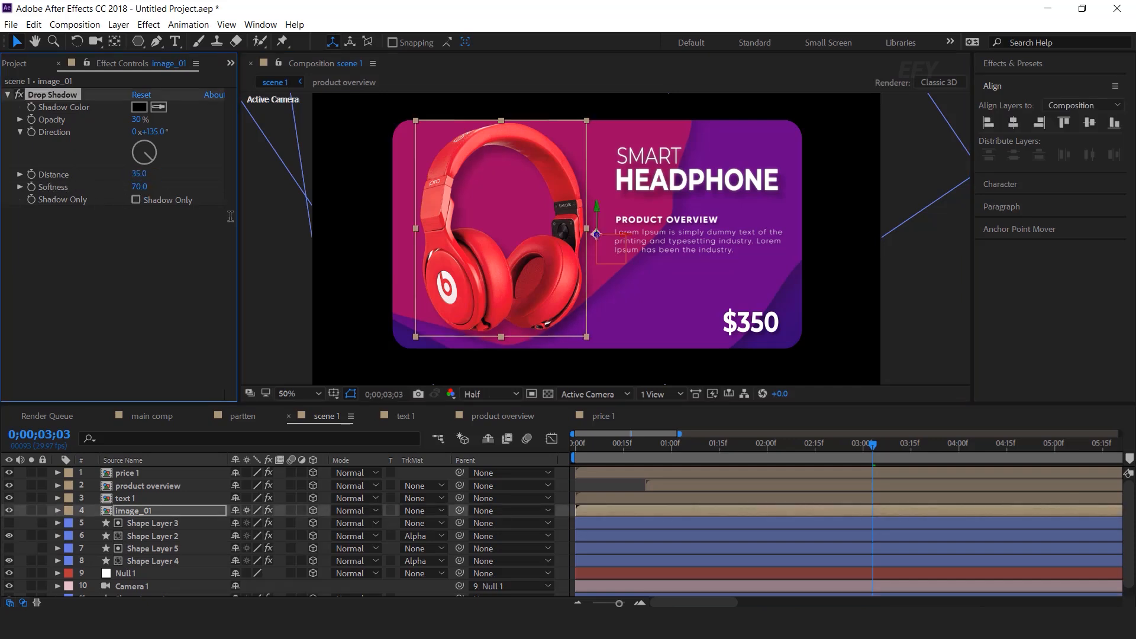
left_click(158, 325)
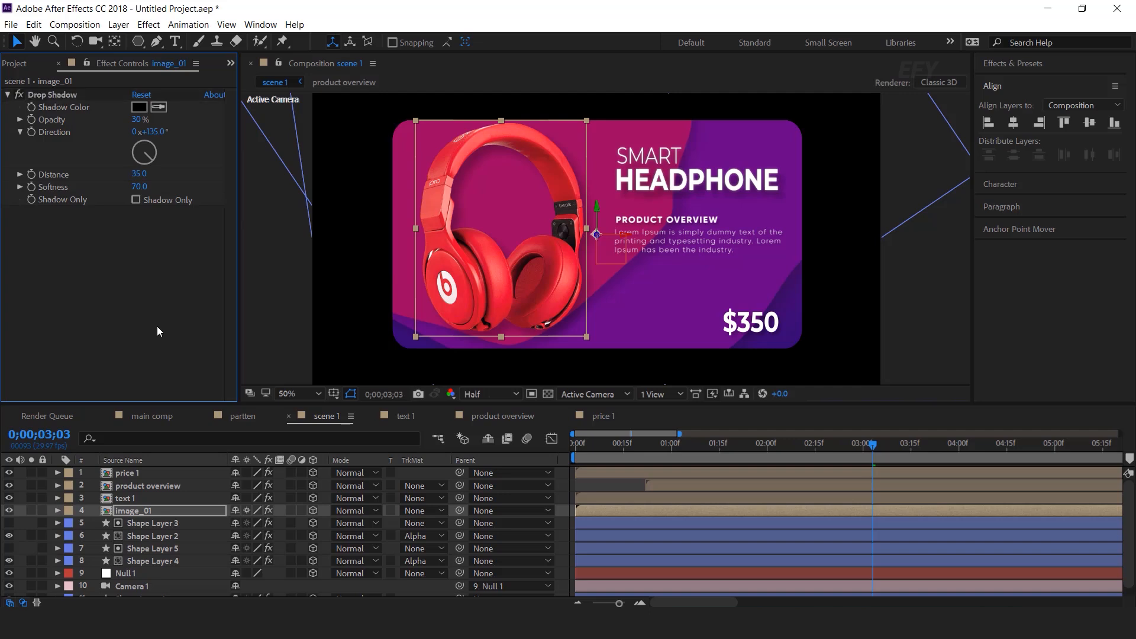
left_click(276, 314)
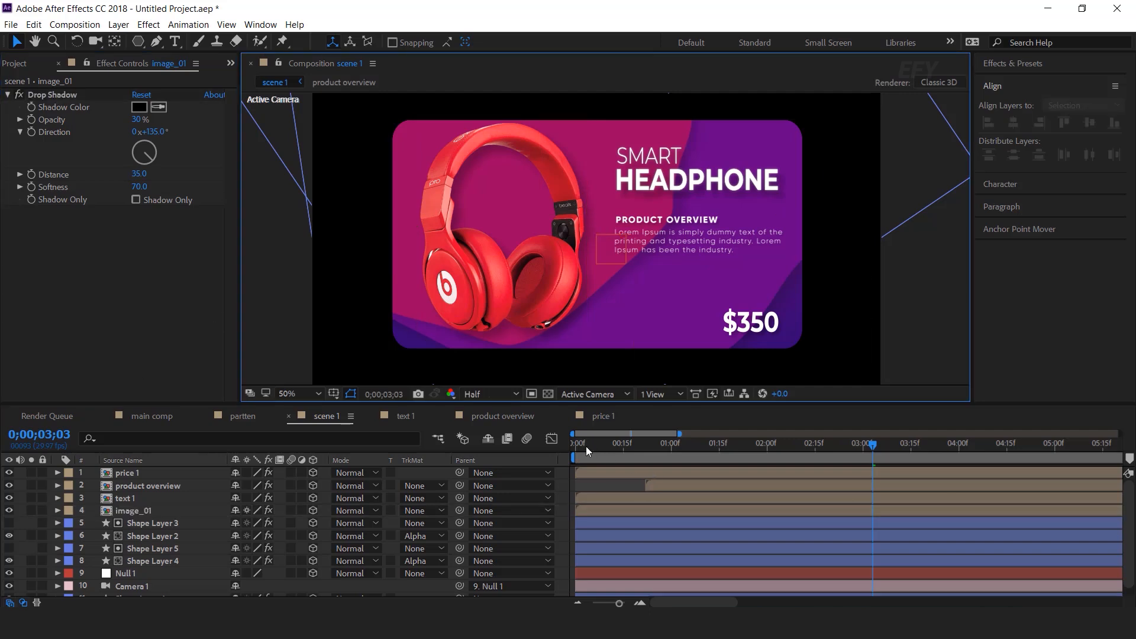
Stagger the timing so the $350 price starts after the product overview text
left_click_drag(585, 446, 490, 467)
key("space")
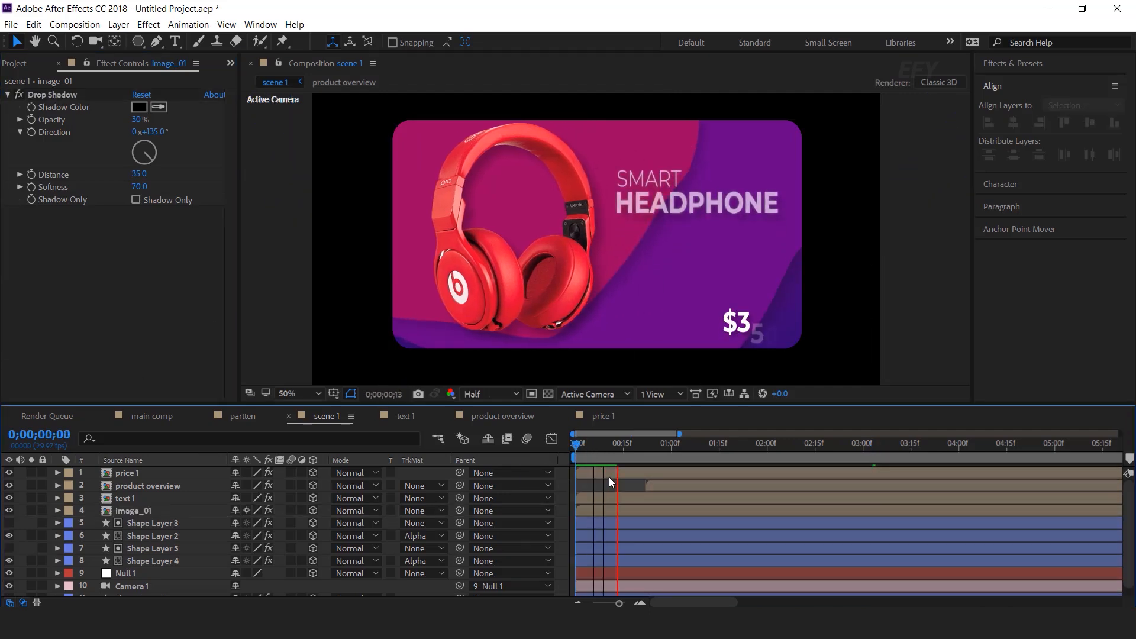
left_click(615, 445)
left_click_drag(621, 443, 634, 466)
left_click_drag(661, 474, 712, 474)
left_click_drag(586, 447, 562, 450)
key("space")
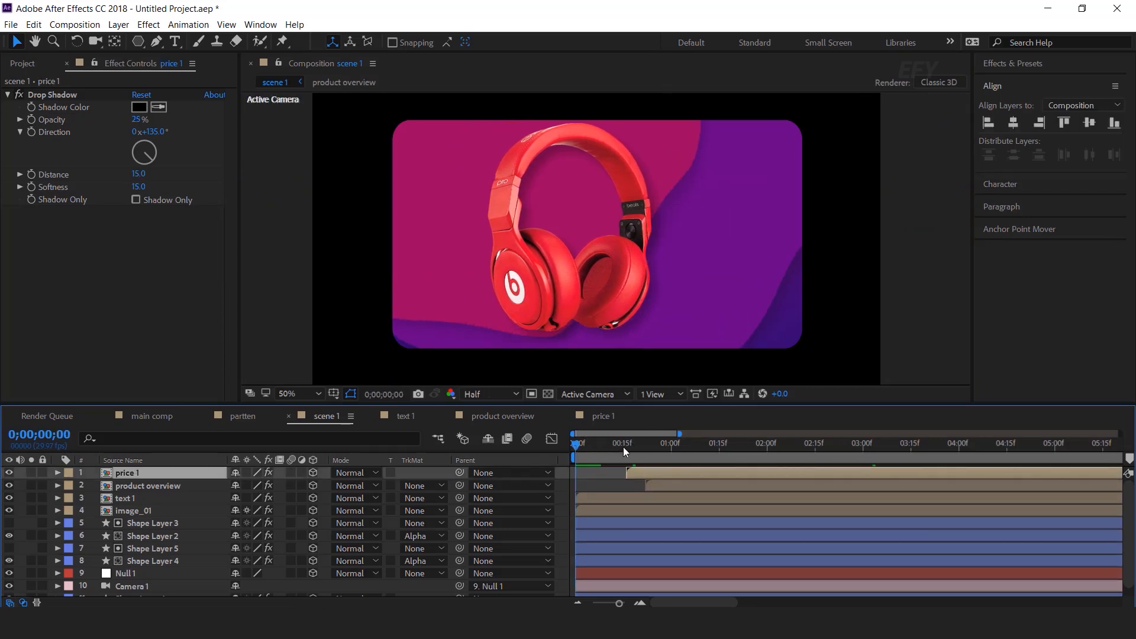
left_click(655, 447)
left_click_drag(698, 485, 672, 471)
left_click(672, 473)
key("bracketleft")
Shift both text layers later and preview through to the finished card at 0;00;02;18
key("space")
left_click_drag(626, 447, 653, 449)
left_click(696, 485, "shift")
left_click_drag(696, 485, 709, 485)
left_click_drag(594, 449, 569, 450)
key("space")
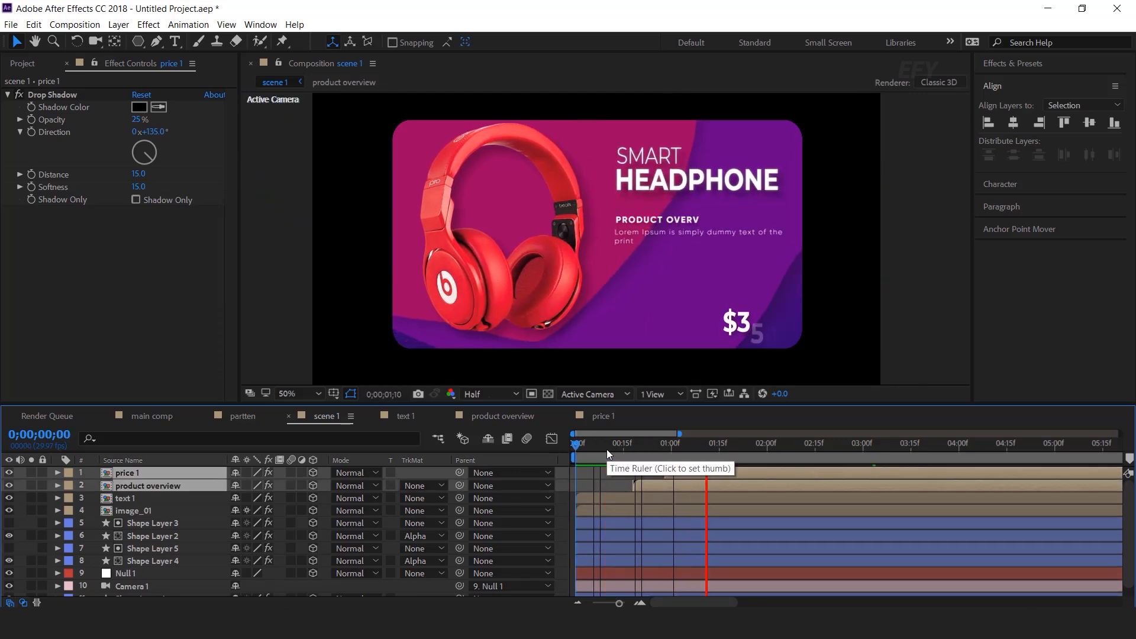
left_click(697, 447)
left_click_drag(717, 449, 826, 453)
left_click(920, 334)
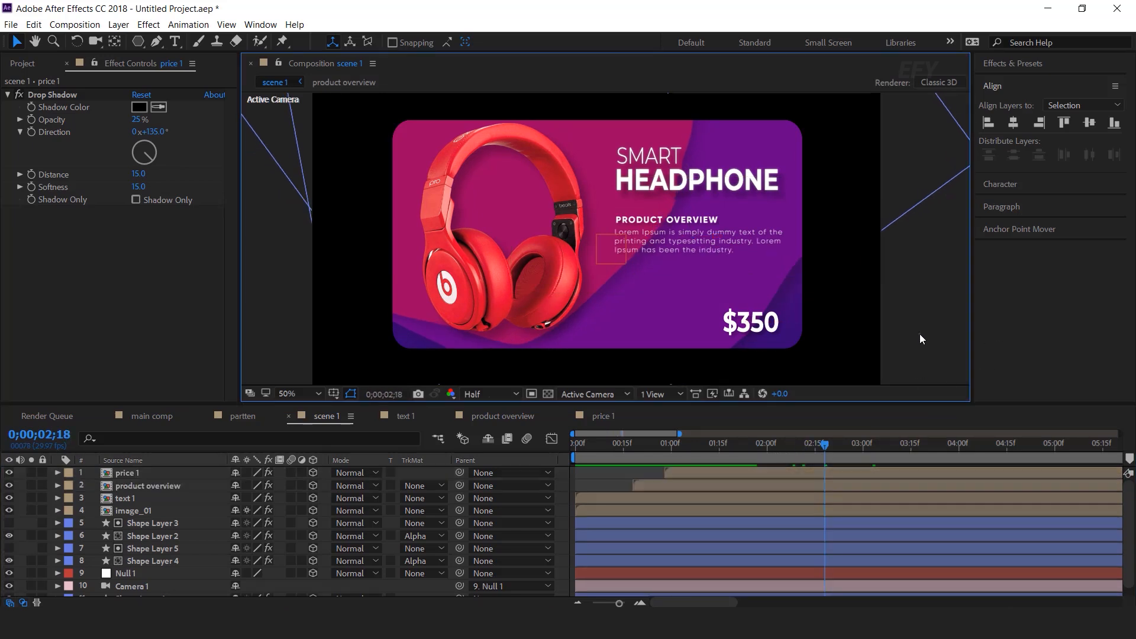
Nudge the product overview text slightly down on the card
left_click(701, 221)
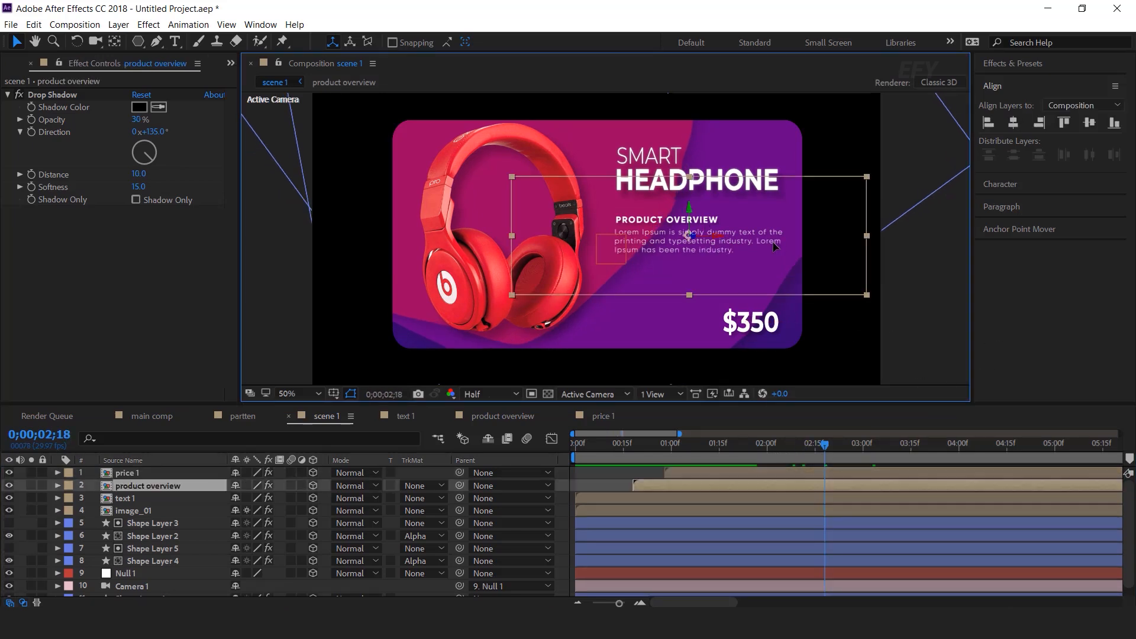
key("Down")
key("Down")
key("Down")
key("Down")
left_click(250, 278)
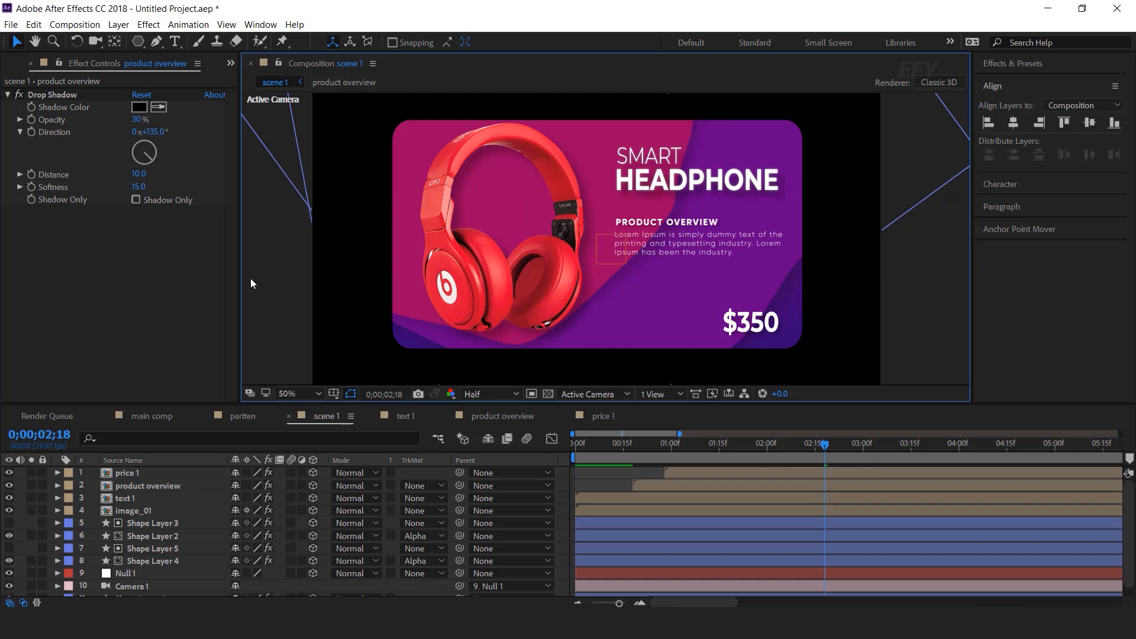
left_click(8, 69)
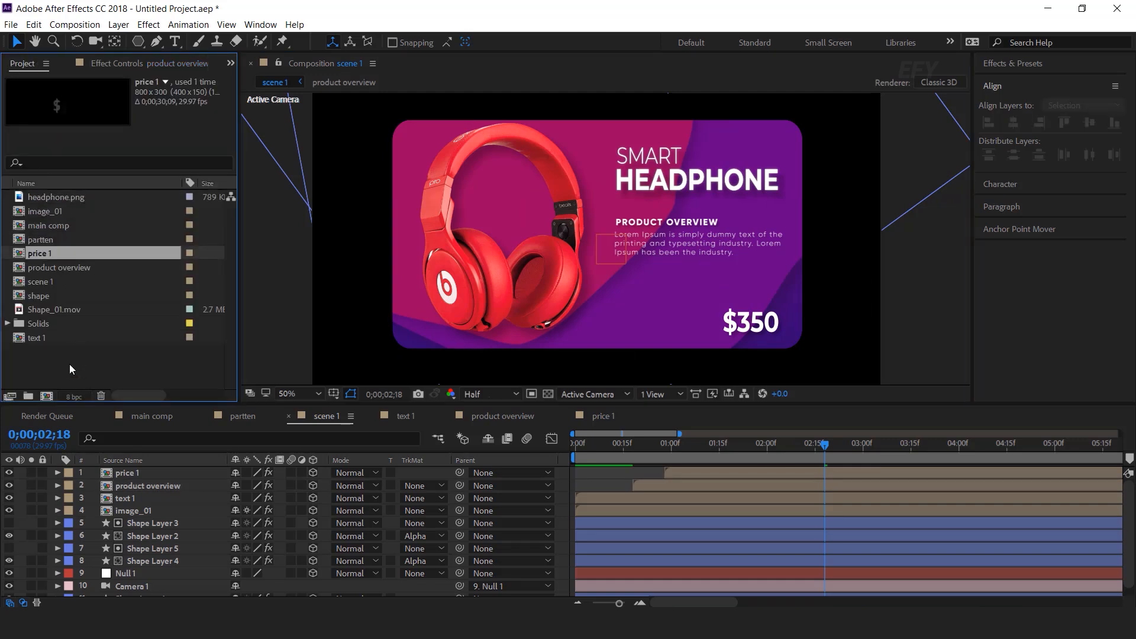
Add Shape_01.mov to scene 1 as a 3D layer using Screen blend mode
left_click(6, 312)
left_click_drag(21, 308, 150, 495)
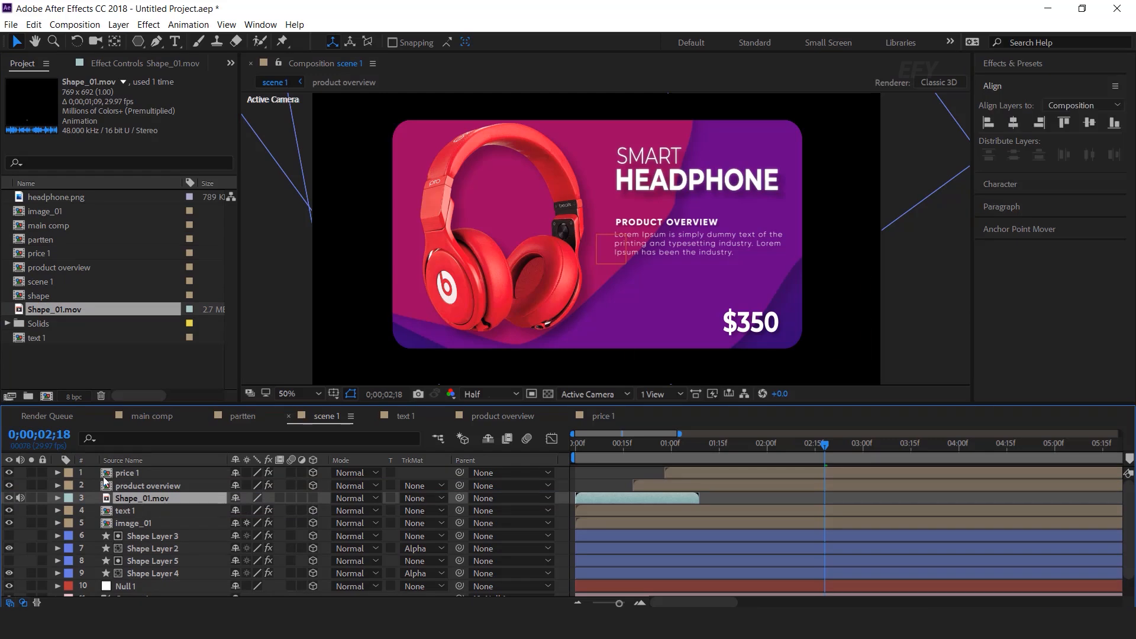
left_click(620, 442)
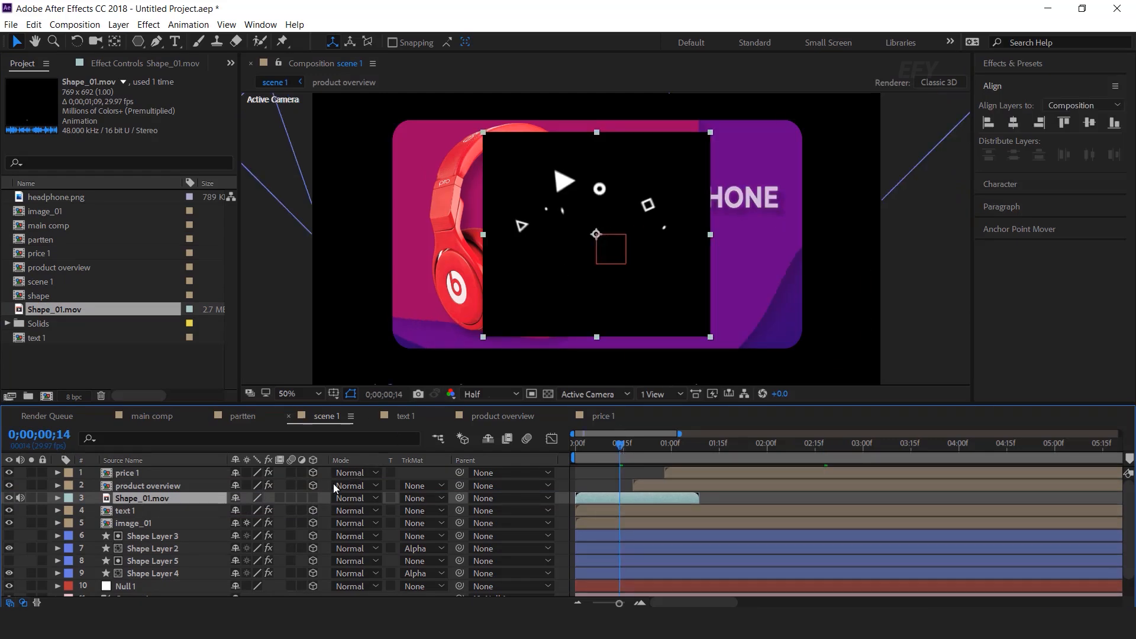
left_click(314, 497)
left_click(362, 498)
left_click(406, 246)
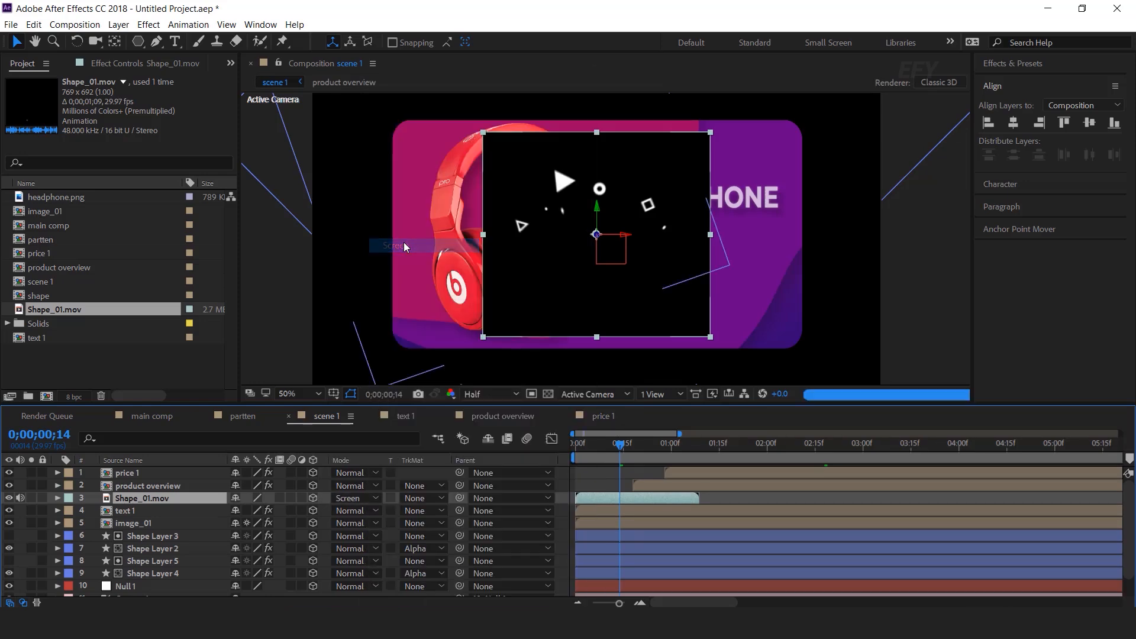
Scale Shape_01.mov to 30% and place it over the SMART heading
key("s")
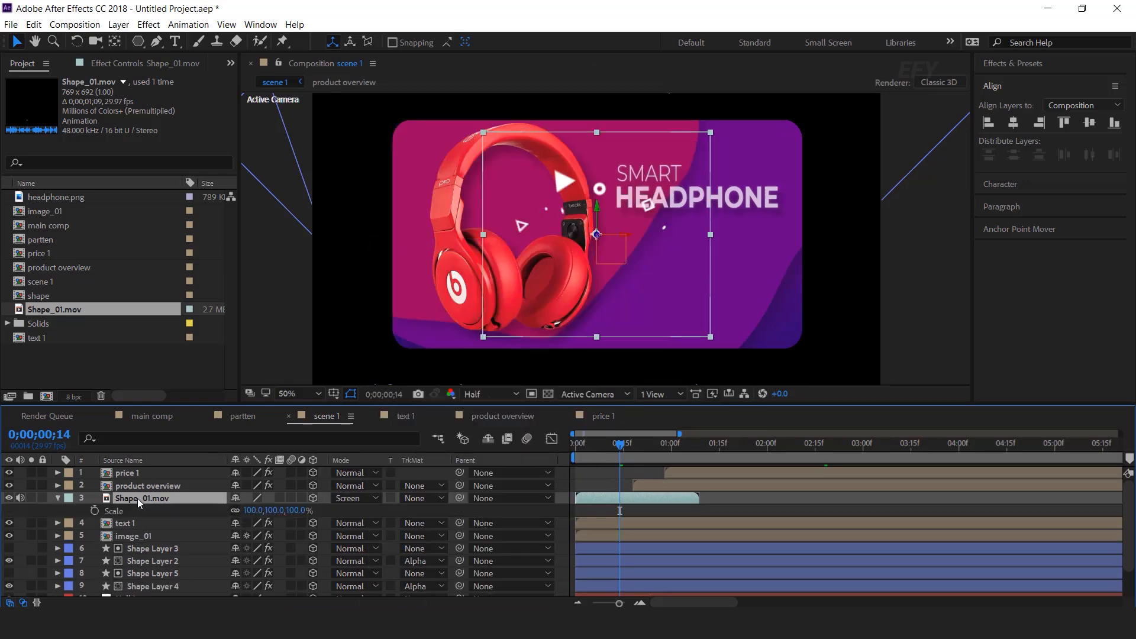
left_click(296, 510)
type("30")
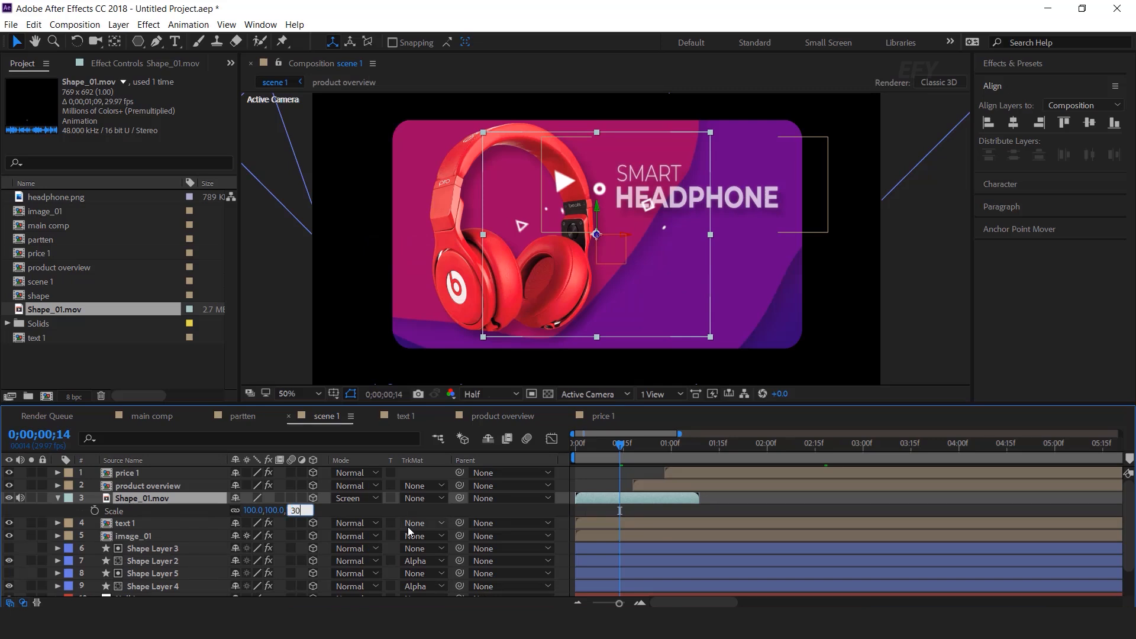
key("Return")
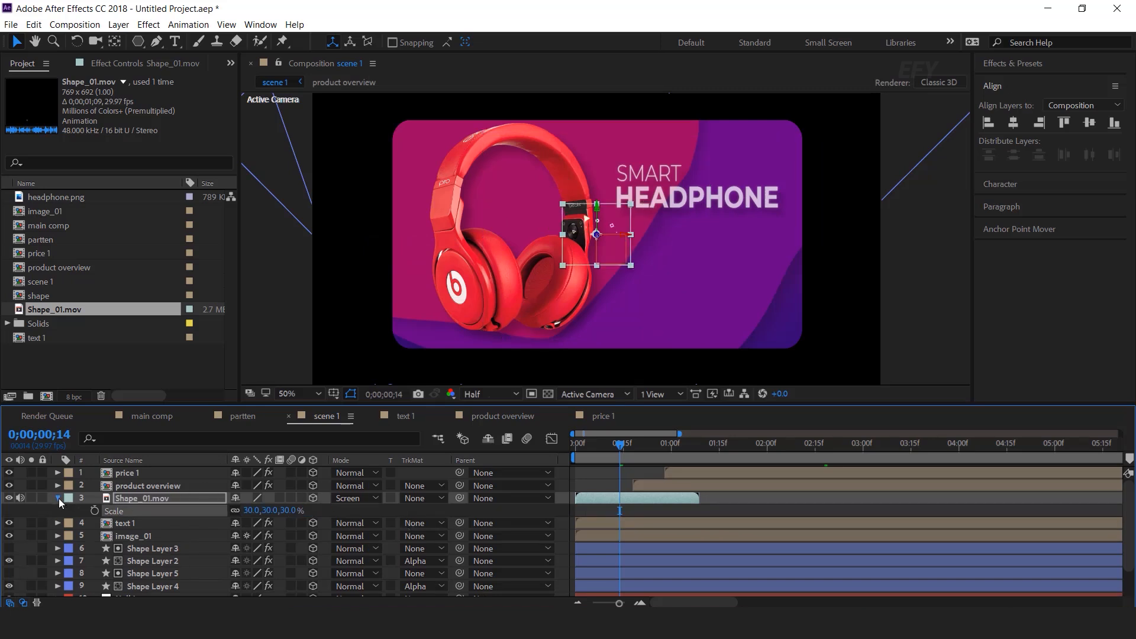
left_click(58, 499)
left_click_drag(611, 231, 644, 162)
Delay Shape_01.mov's start by about 12 frames and preview scene 1
left_click(628, 445)
left_click_drag(633, 444, 624, 449)
left_click_drag(637, 497, 675, 495)
left_click_drag(626, 446, 649, 447)
left_click_drag(664, 496, 662, 493)
left_click(616, 446)
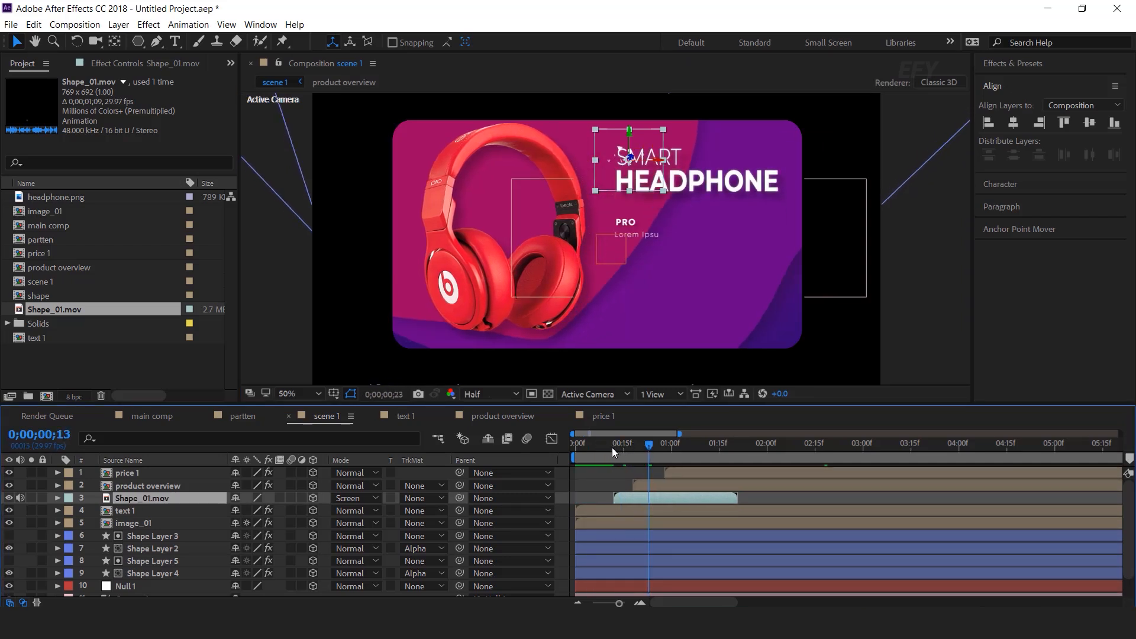
key("space")
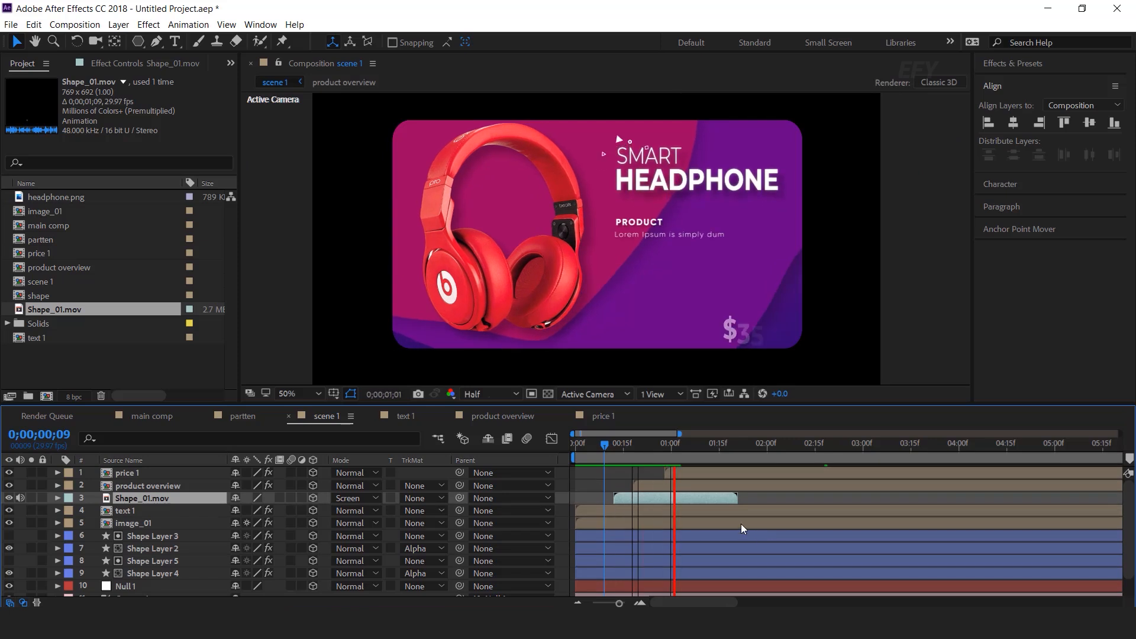
key("space")
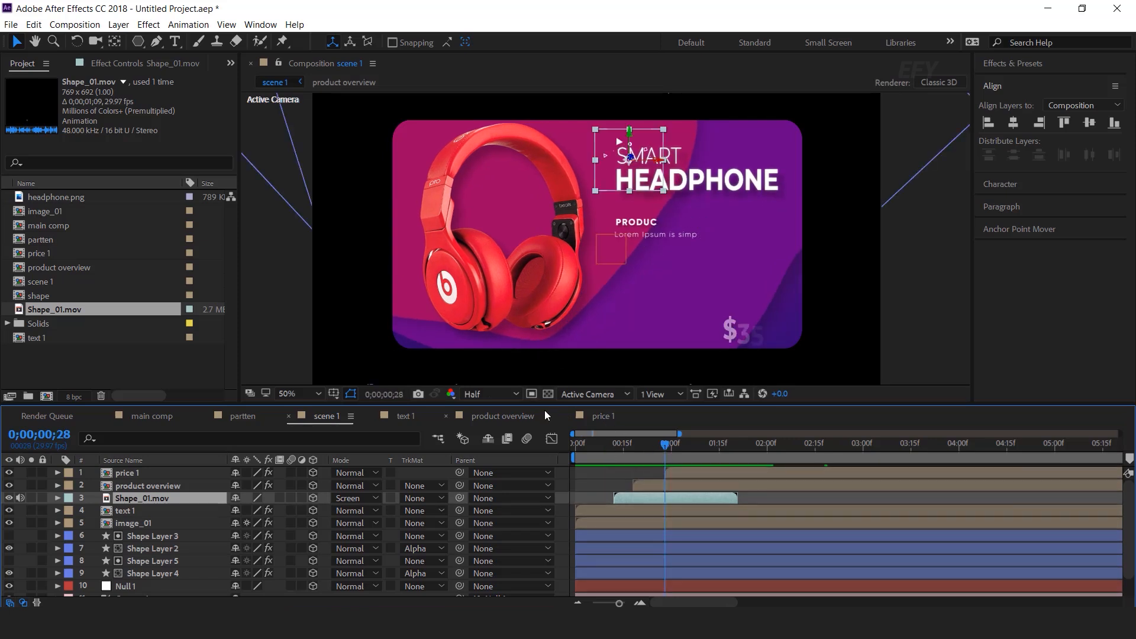
Settle the shape animation just above SMART, checking it against the transparency grid
left_click(548, 394)
left_click_drag(645, 179, 645, 155)
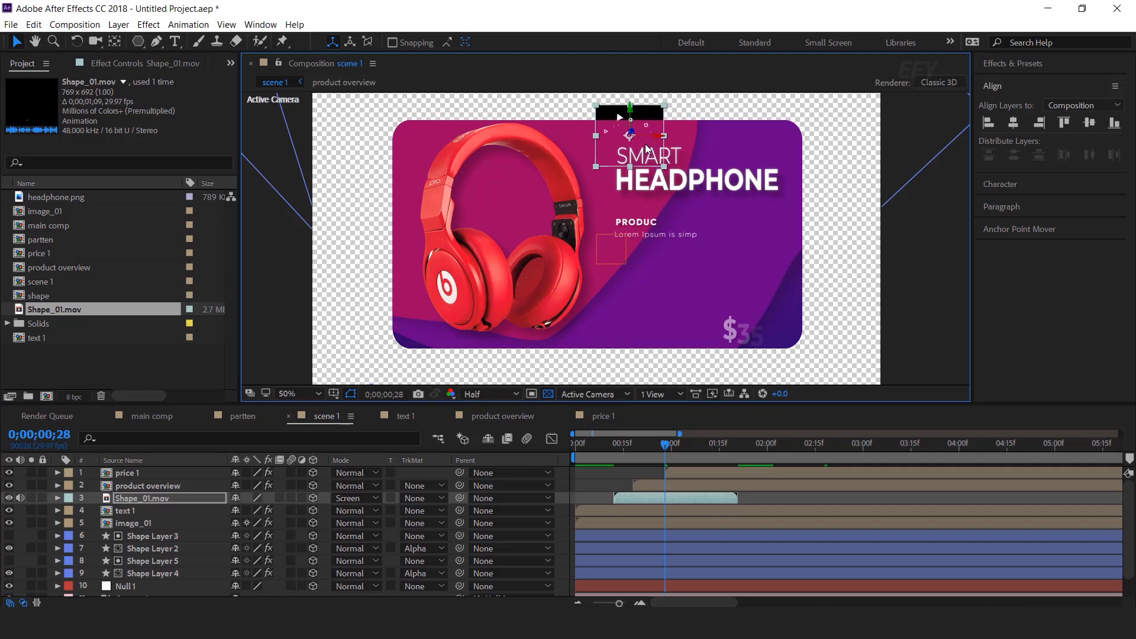
left_click_drag(649, 151, 646, 175)
left_click(548, 393)
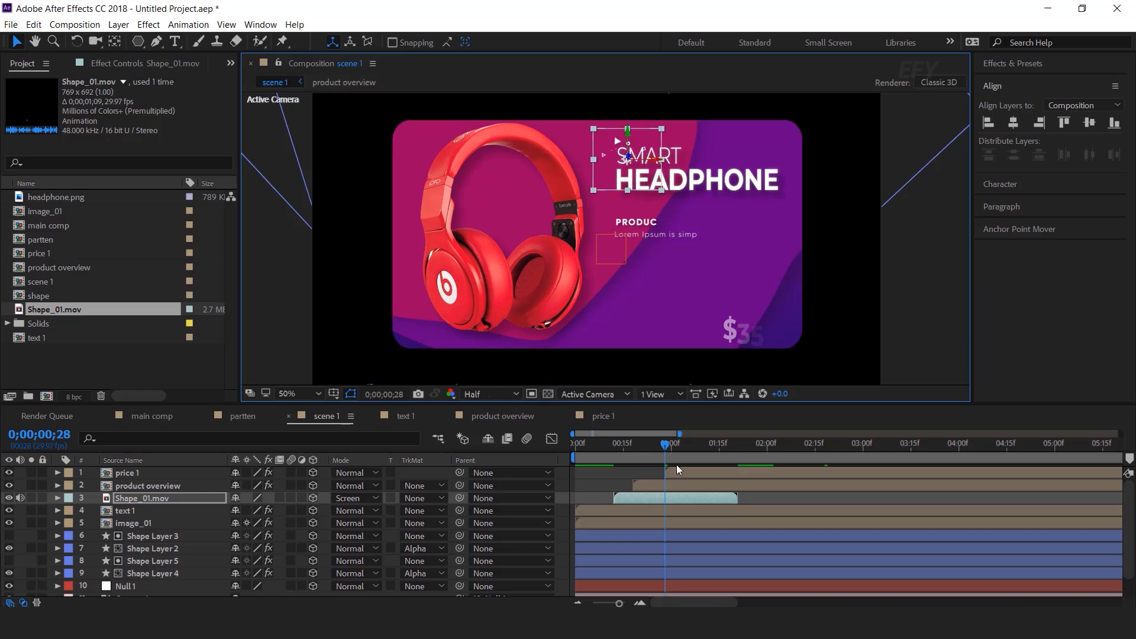
Preview scene 1 up to 0;00;01;14, then return to the main comp
key("space")
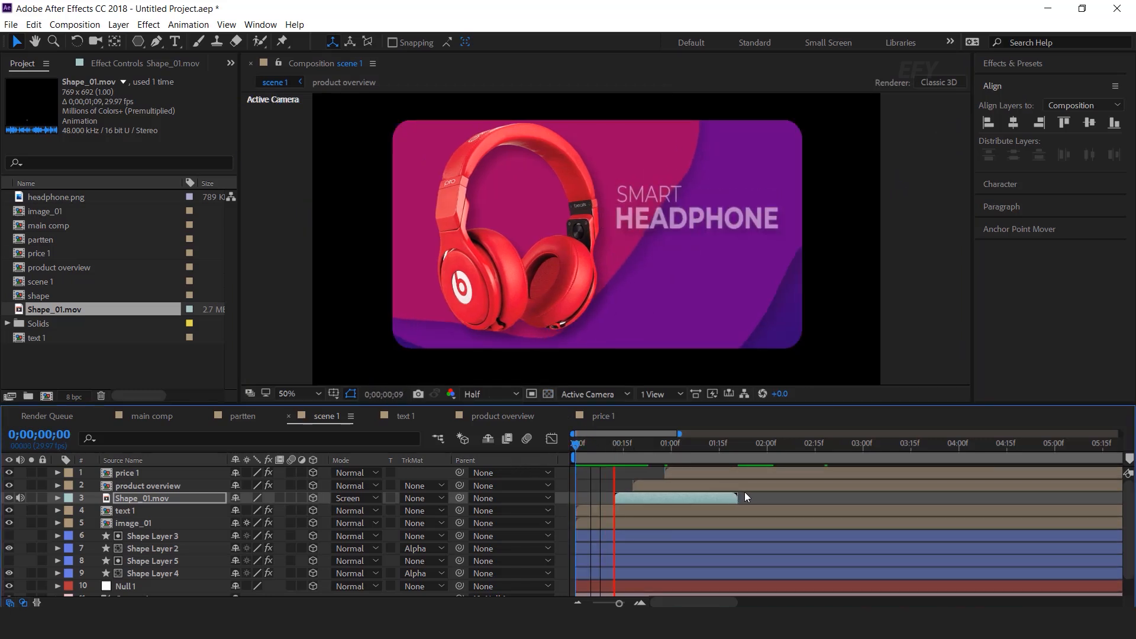
left_click(590, 445)
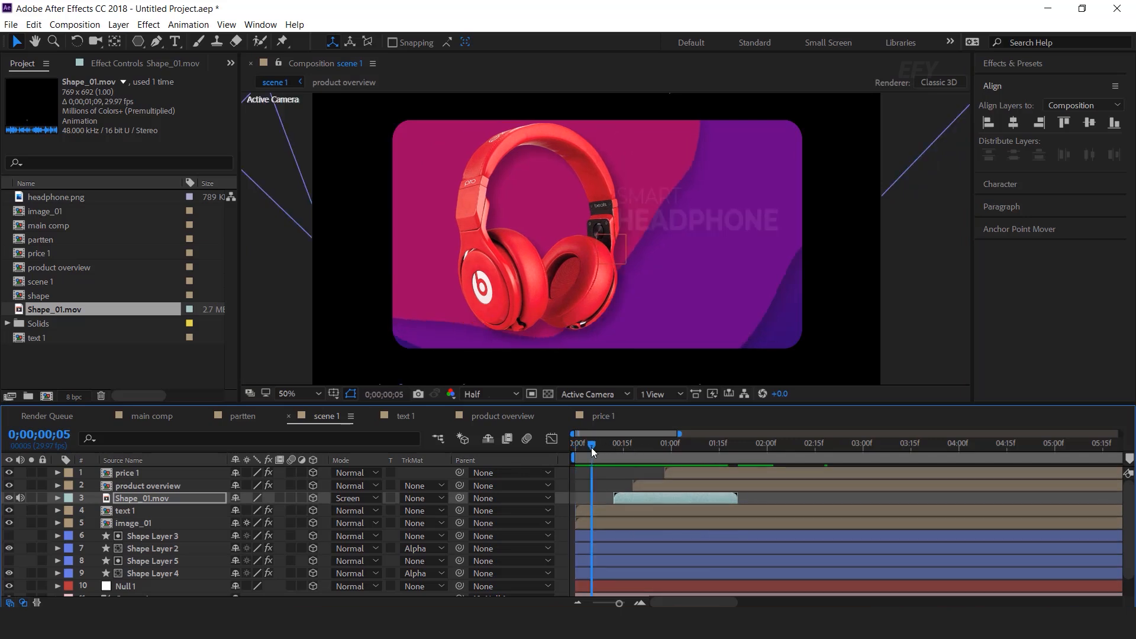
key("space")
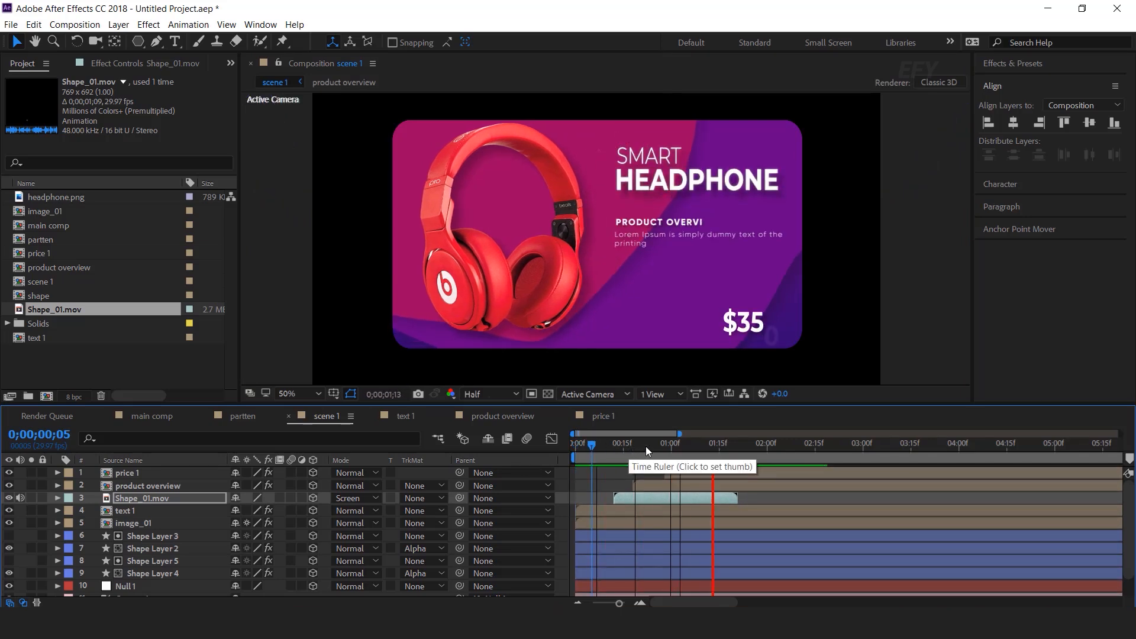
left_click(691, 446)
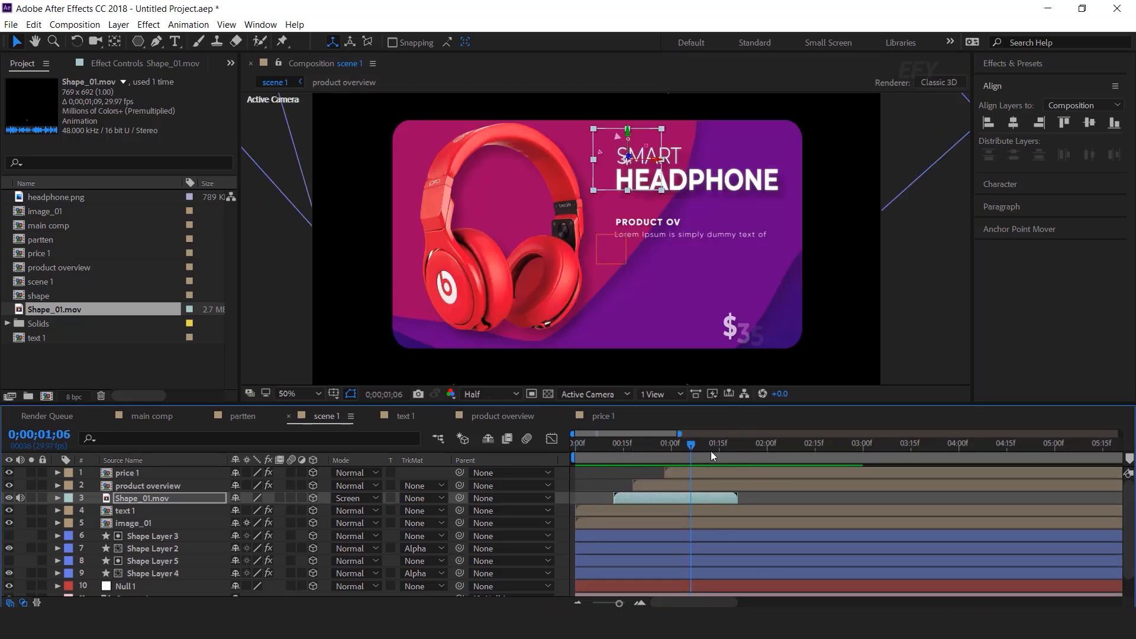
left_click_drag(690, 446, 715, 444)
left_click(833, 295)
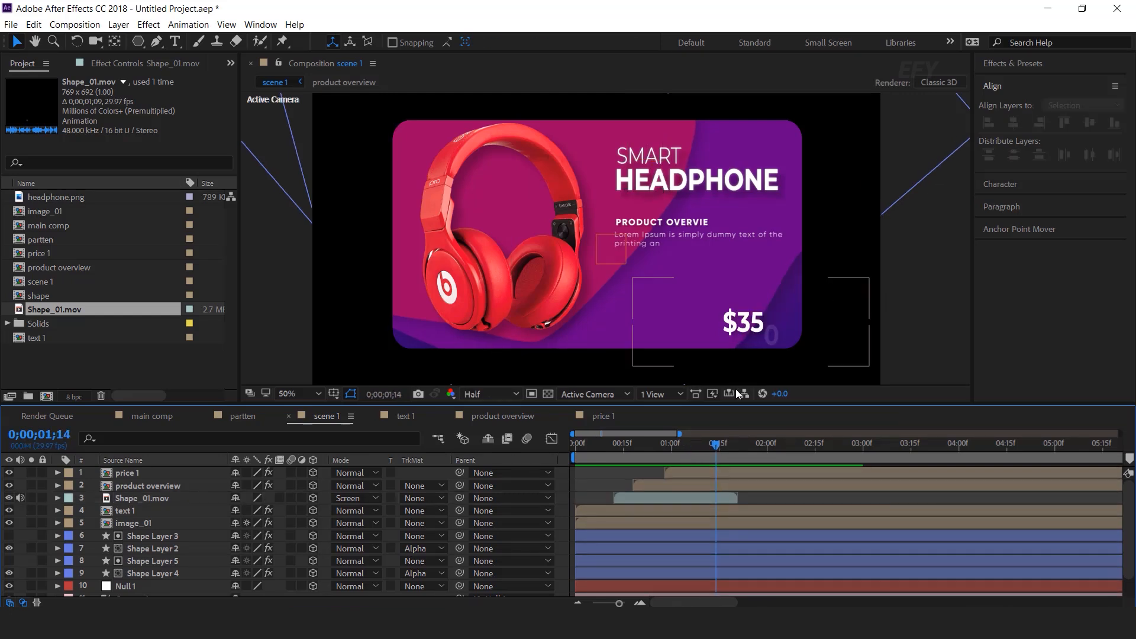
left_click(152, 415)
left_click(157, 521)
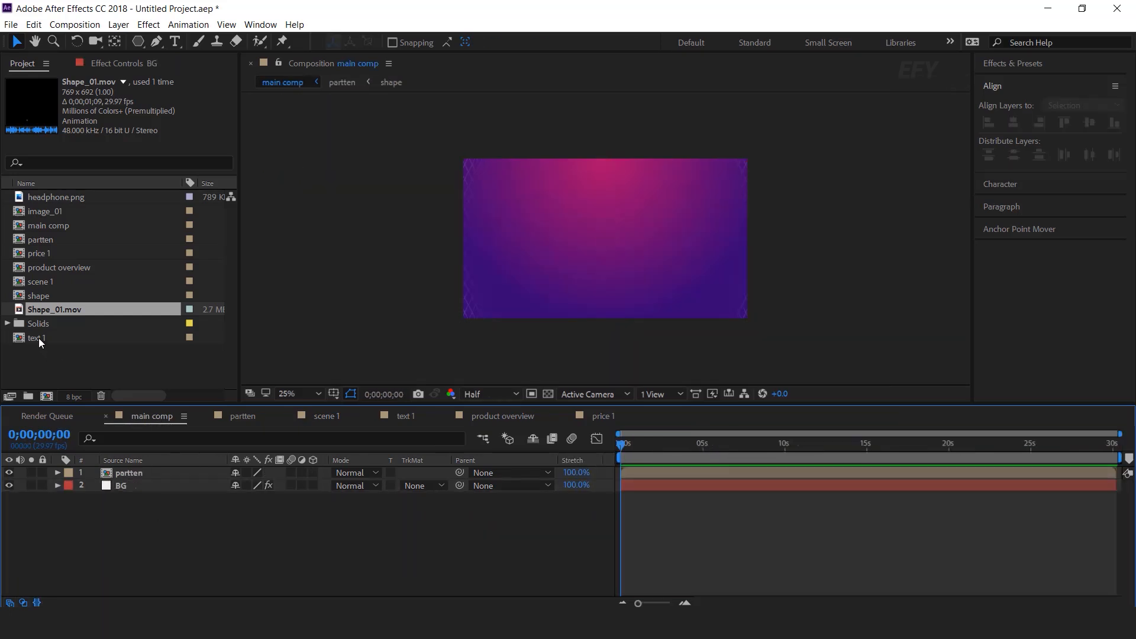
Place the scene 1 comp as main comp's top layer, scrub to check it, and open it
left_click(38, 338)
left_click(82, 349)
left_click(45, 282)
left_click_drag(19, 282, 161, 468)
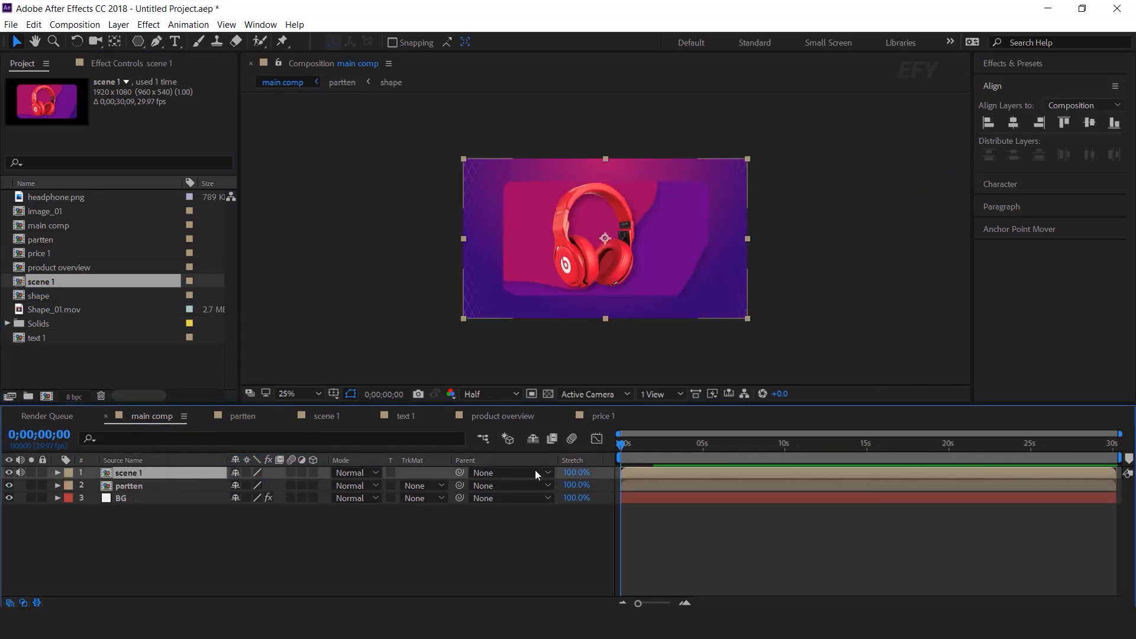
scroll(618, 264, "up", 2)
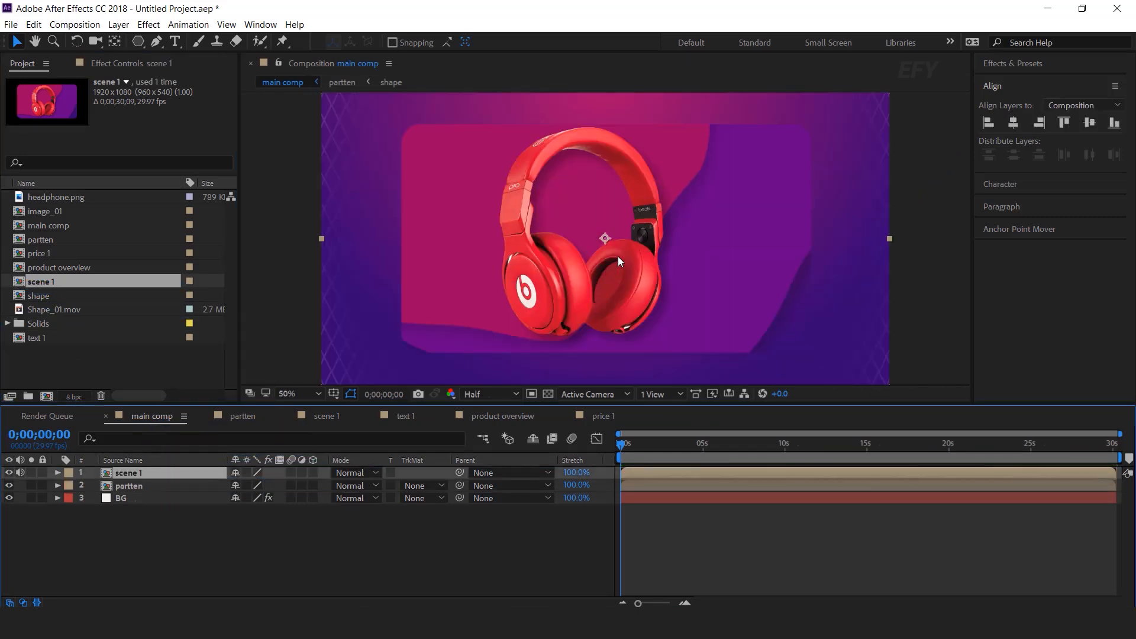
left_click_drag(624, 443, 667, 443)
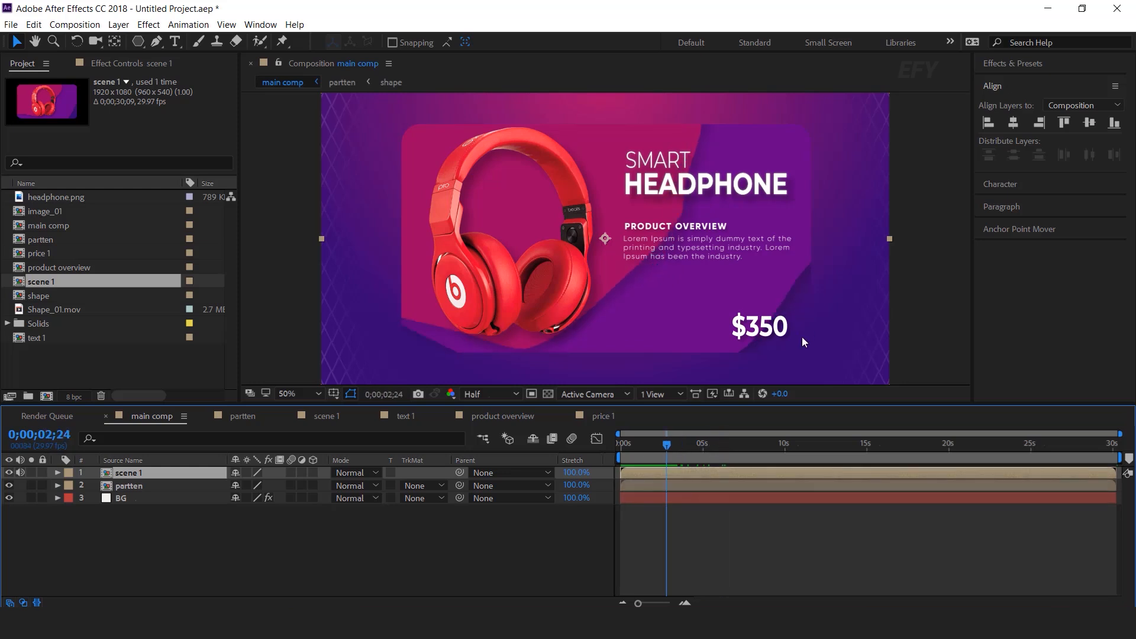
double_click(660, 473)
Change Shape Layer 4's Tint Map White To colour to a darker purple
left_click(155, 551)
left_click(136, 62)
scroll(144, 317, "down", 2)
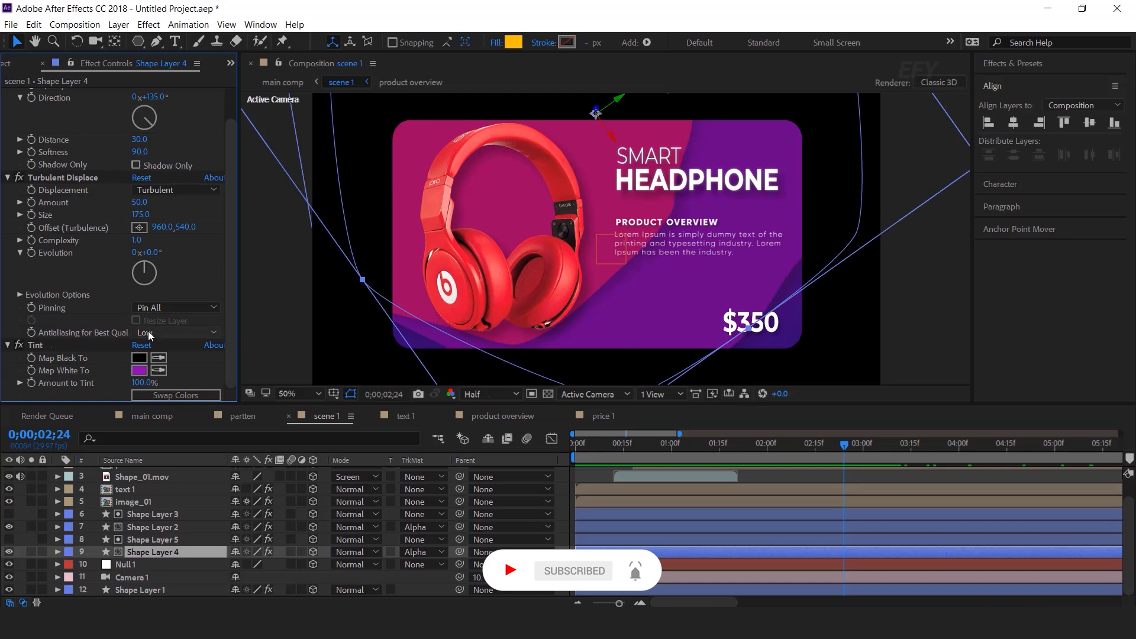
left_click(140, 370)
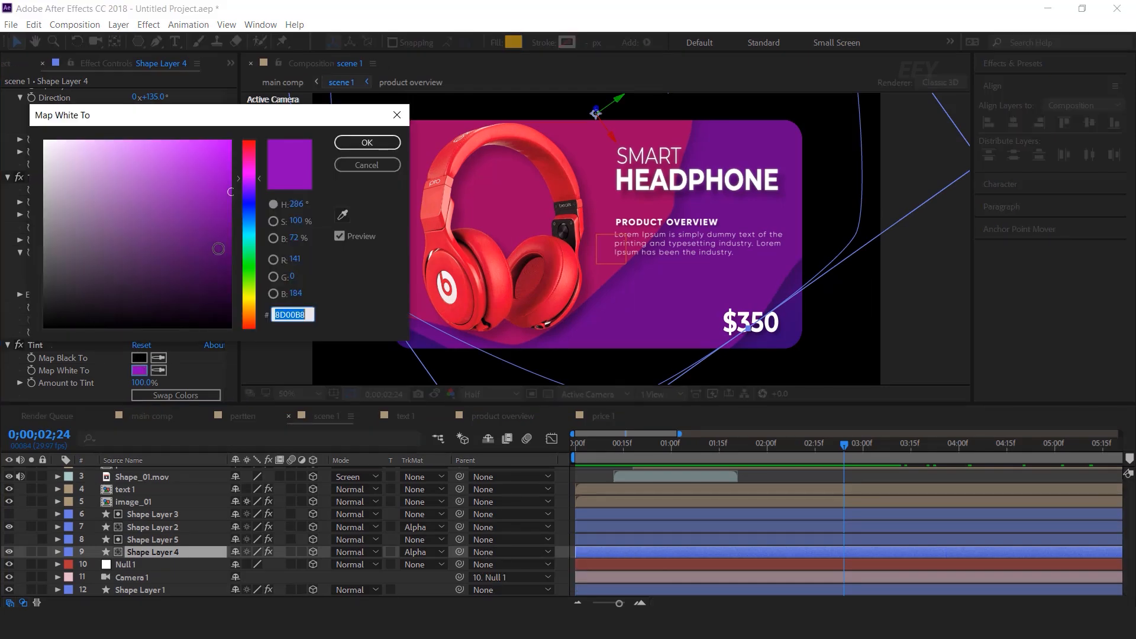
left_click(222, 242)
left_click(366, 143)
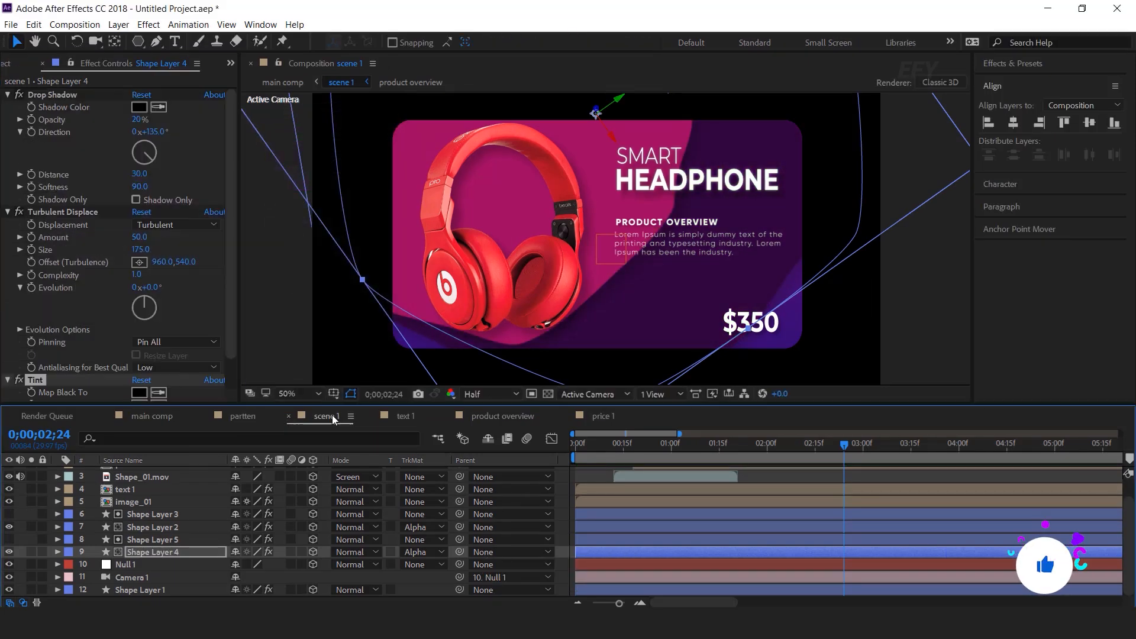
Move Shape Layer 1's Gradient Ramp points to 1036,272 and 1956,1136
left_click(155, 589)
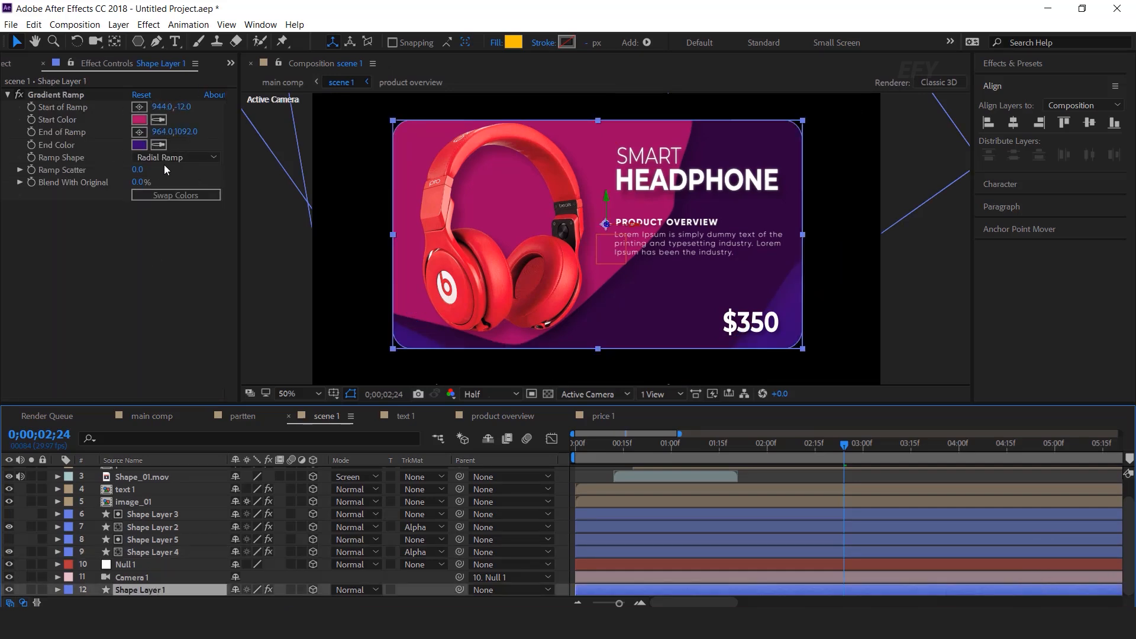
left_click(50, 95)
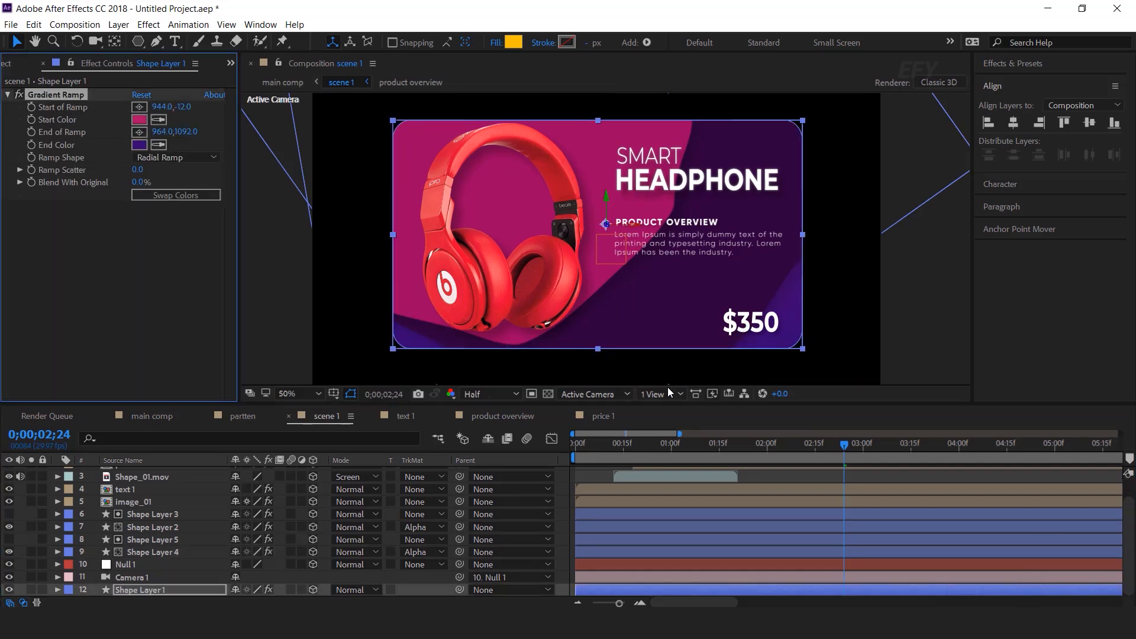
scroll(391, 220, "down", 2)
left_click_drag(599, 154, 628, 193)
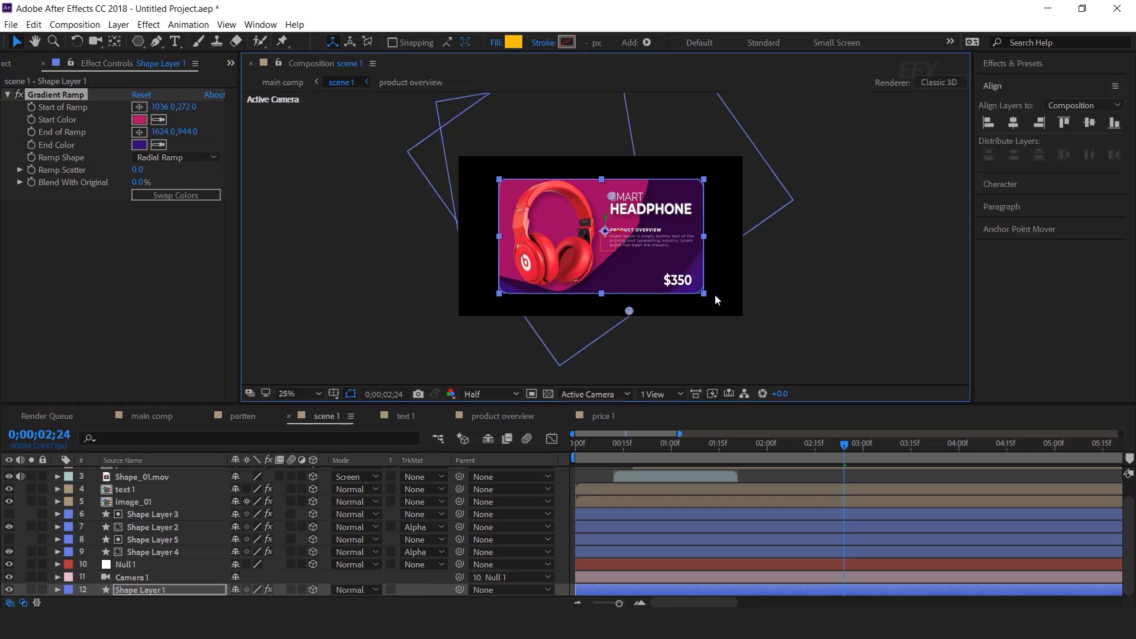
left_click_drag(742, 328, 746, 324)
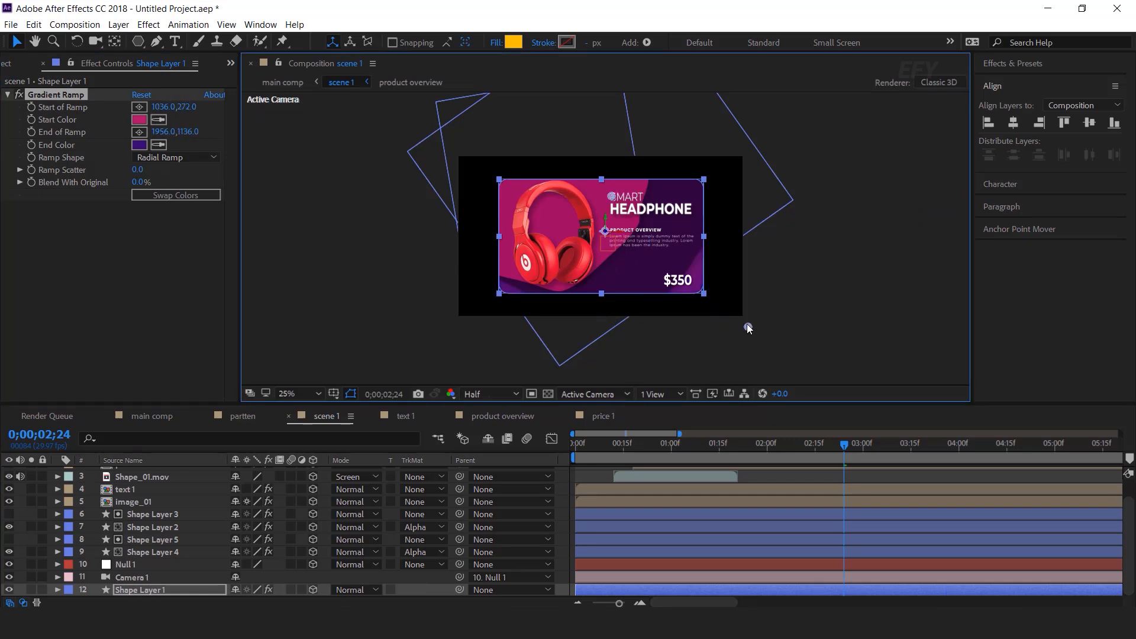
left_click(854, 315)
left_click(152, 416)
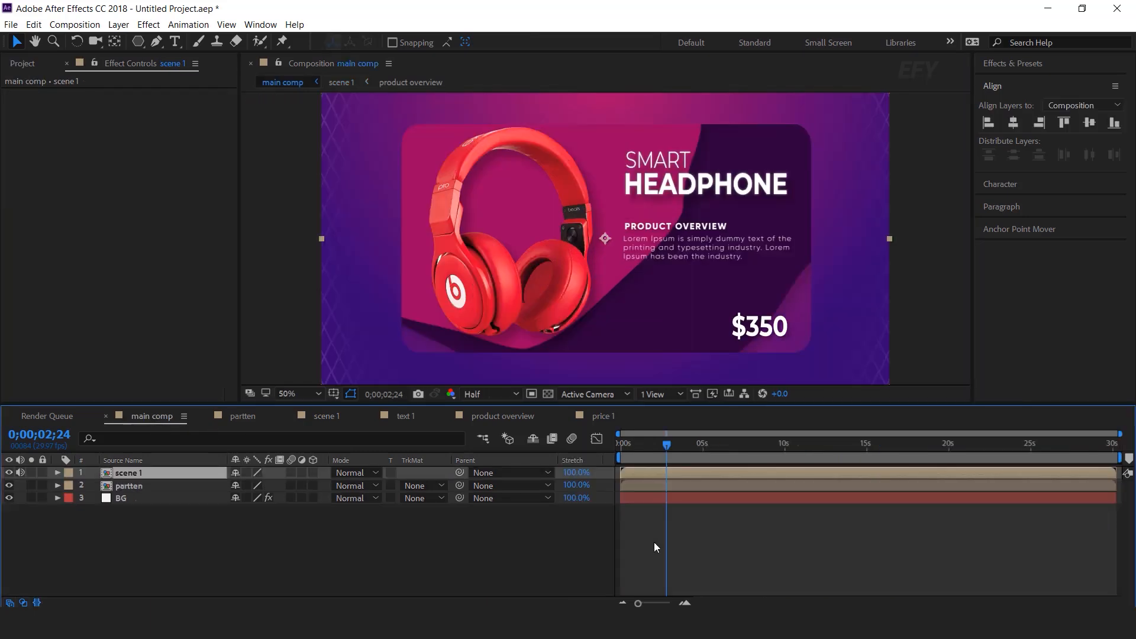
Make scene 1 a 3D layer and reveal its Position and rotation properties
left_click(760, 568)
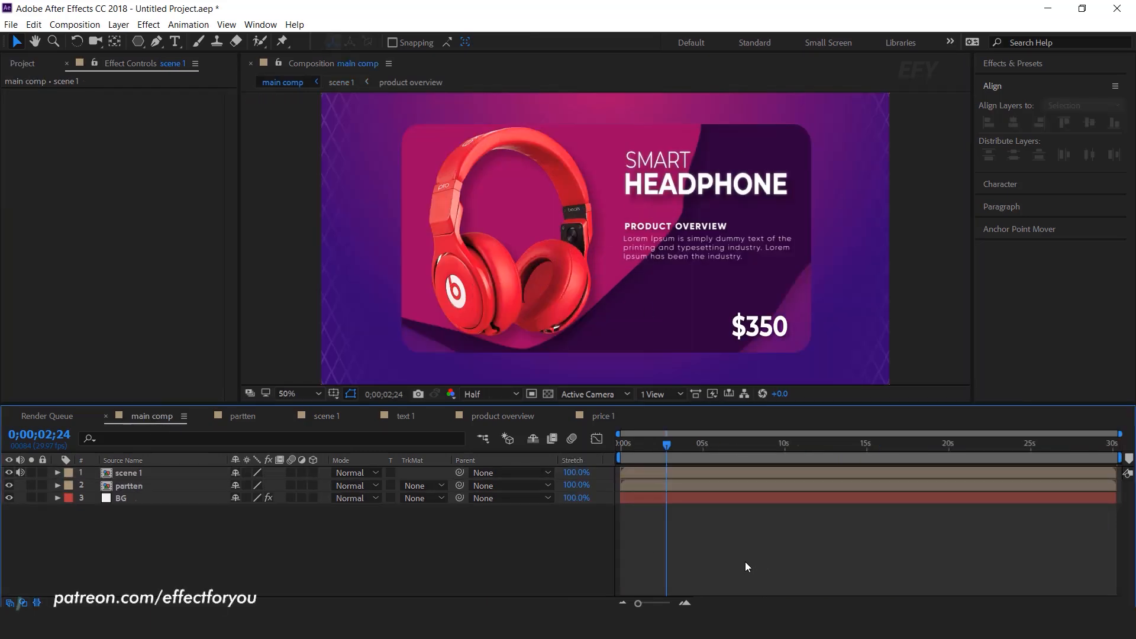
left_click_drag(663, 450, 601, 450)
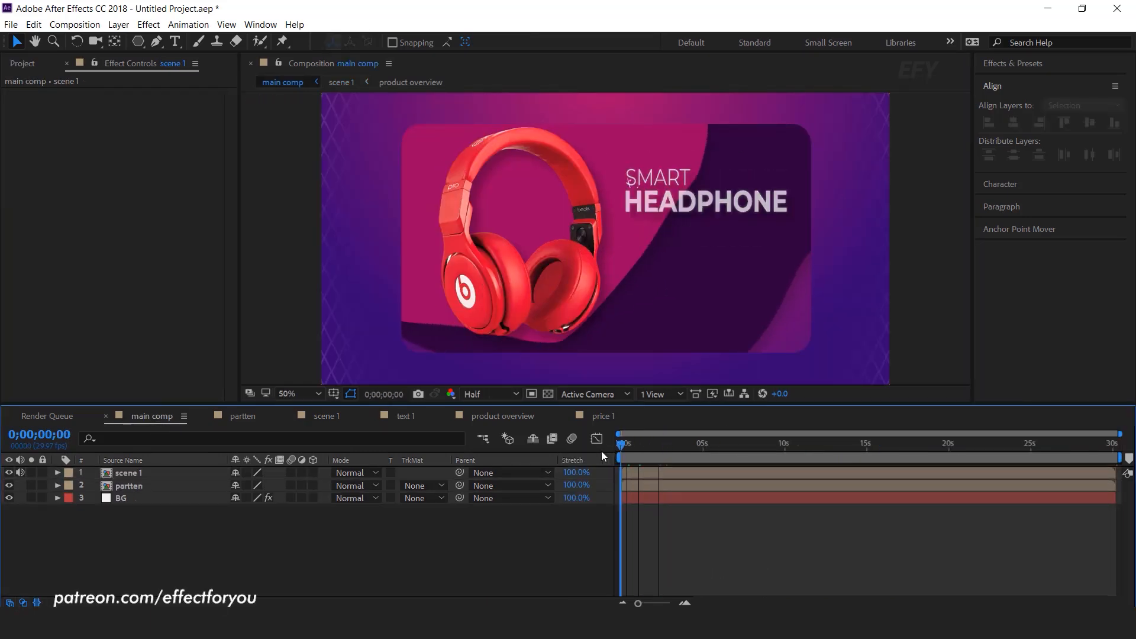
left_click(671, 474)
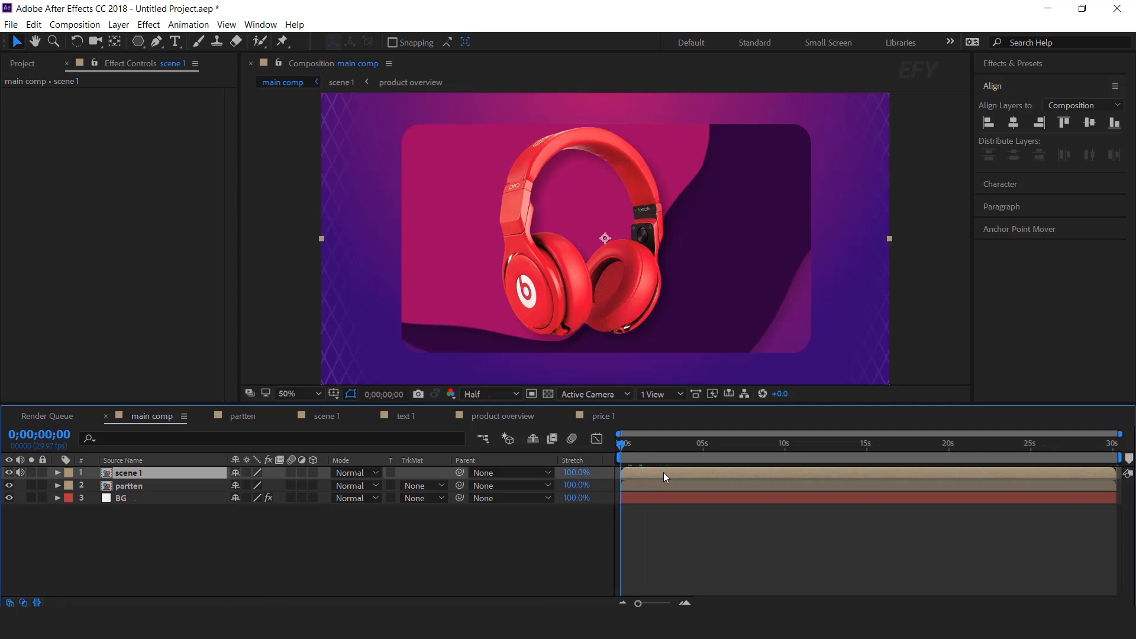
left_click(484, 551)
left_click(313, 472)
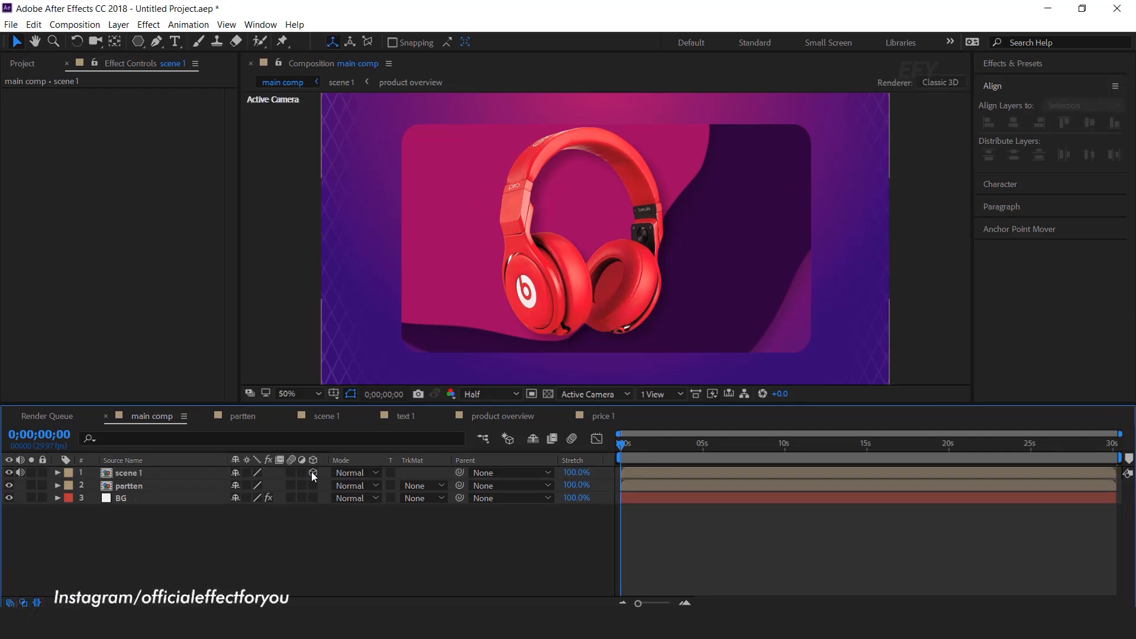
left_click(166, 473)
key("p")
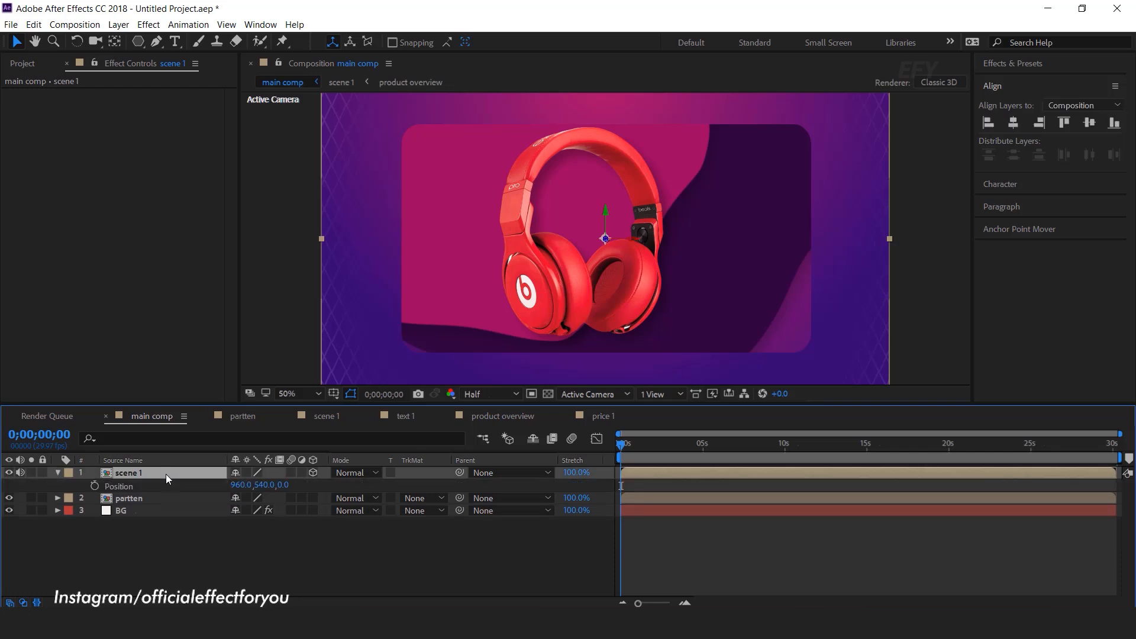
key("shift+r")
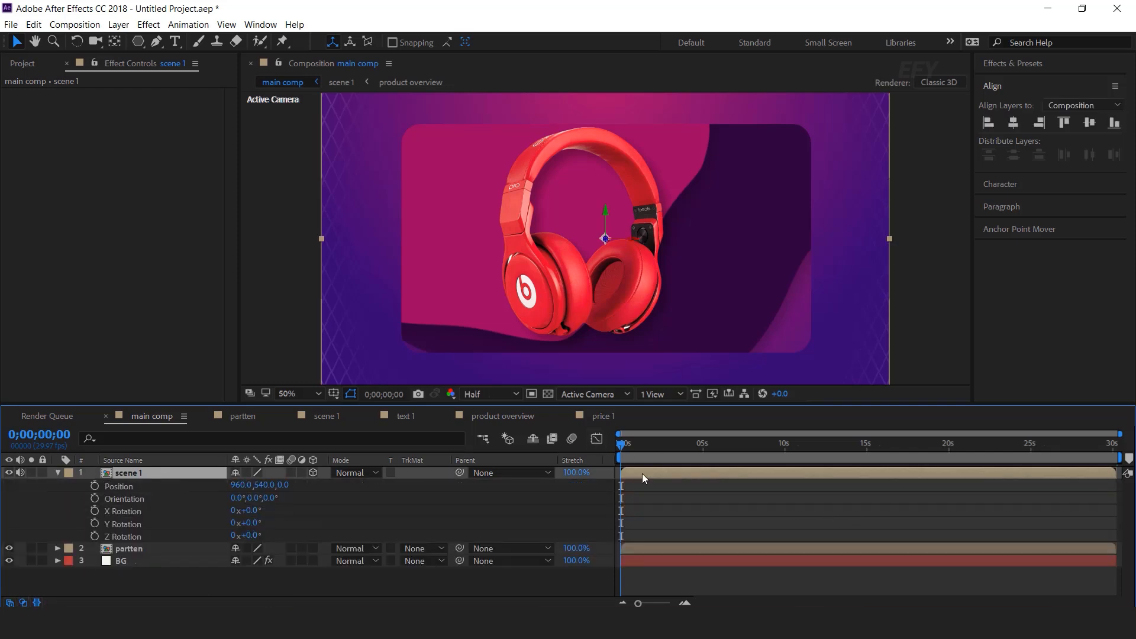
Set a Position keyframe of 960,540,0 at 0;00;01;14
left_click(685, 604)
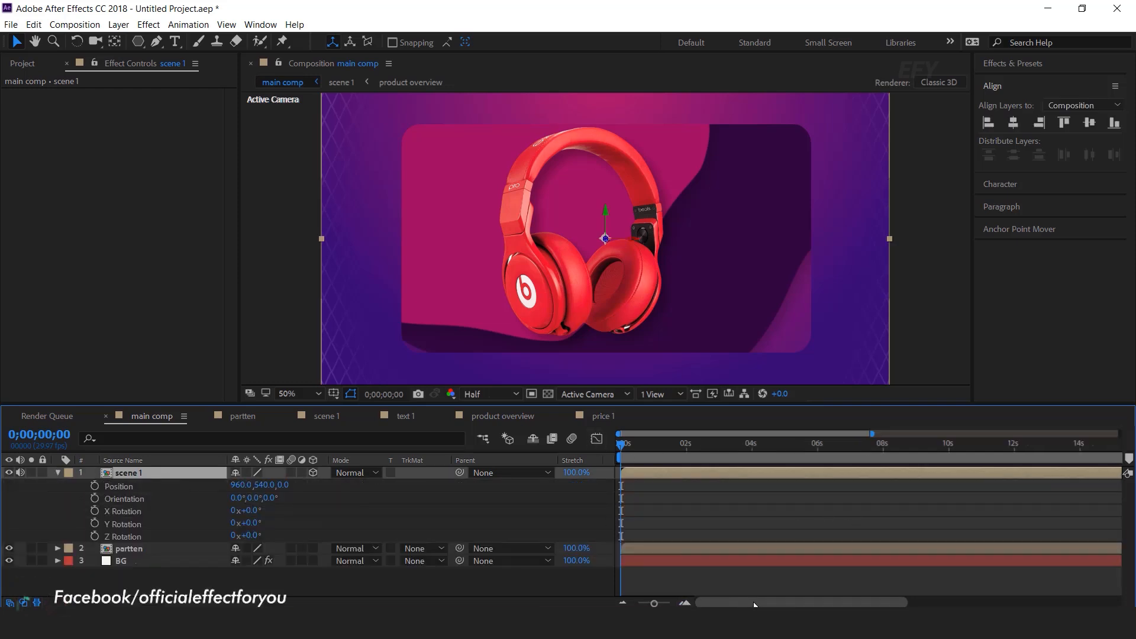
left_click(686, 603)
left_click_drag(689, 445, 716, 449)
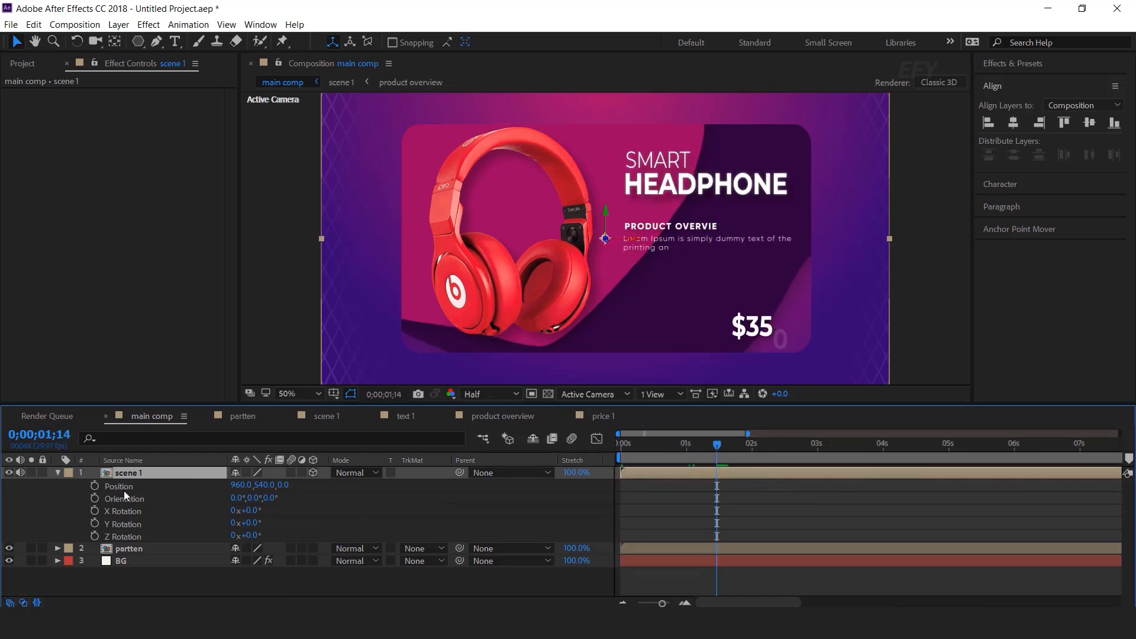
left_click(98, 486)
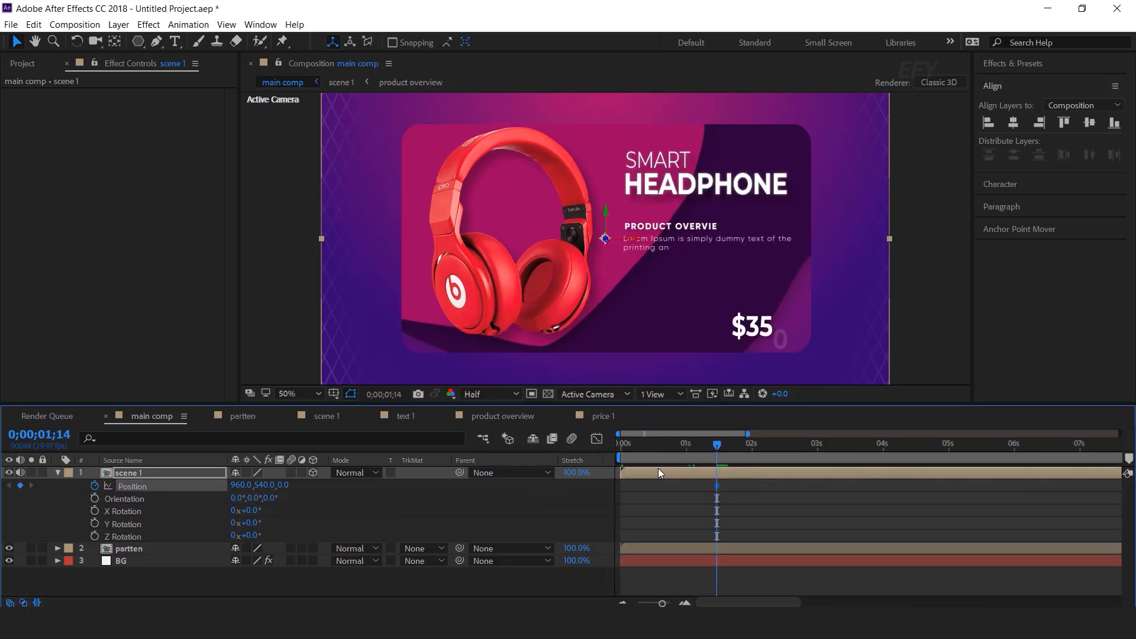
key("Home")
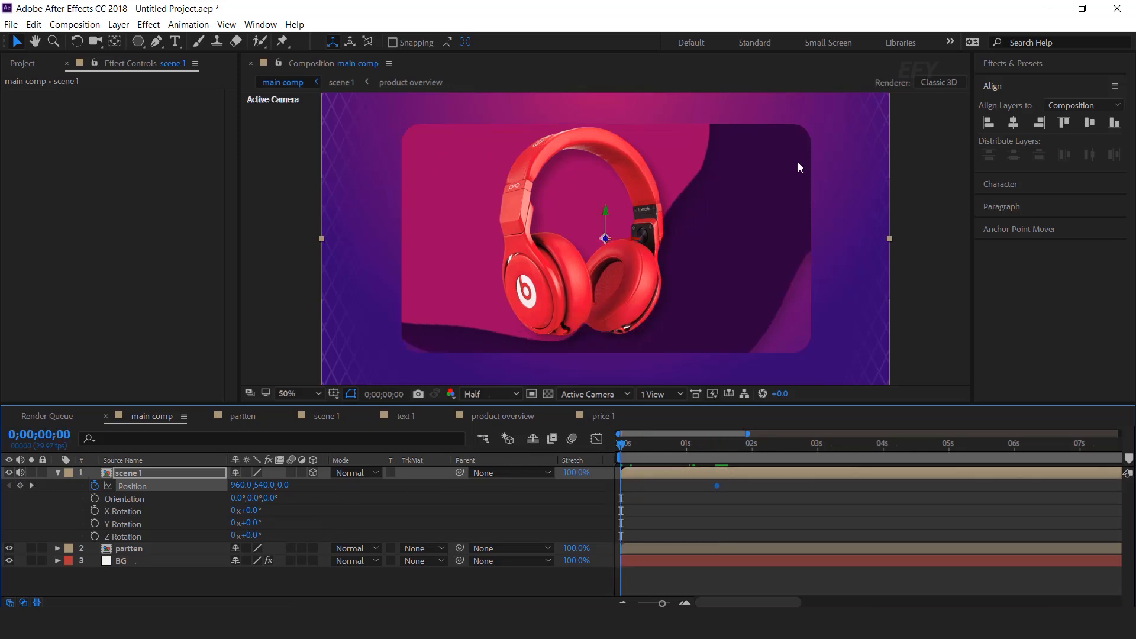
key("comma")
key("comma")
Make scene 1 slide in from off-screen right (X 3021) to centre by 1 s
left_click_drag(285, 488, 722, 499)
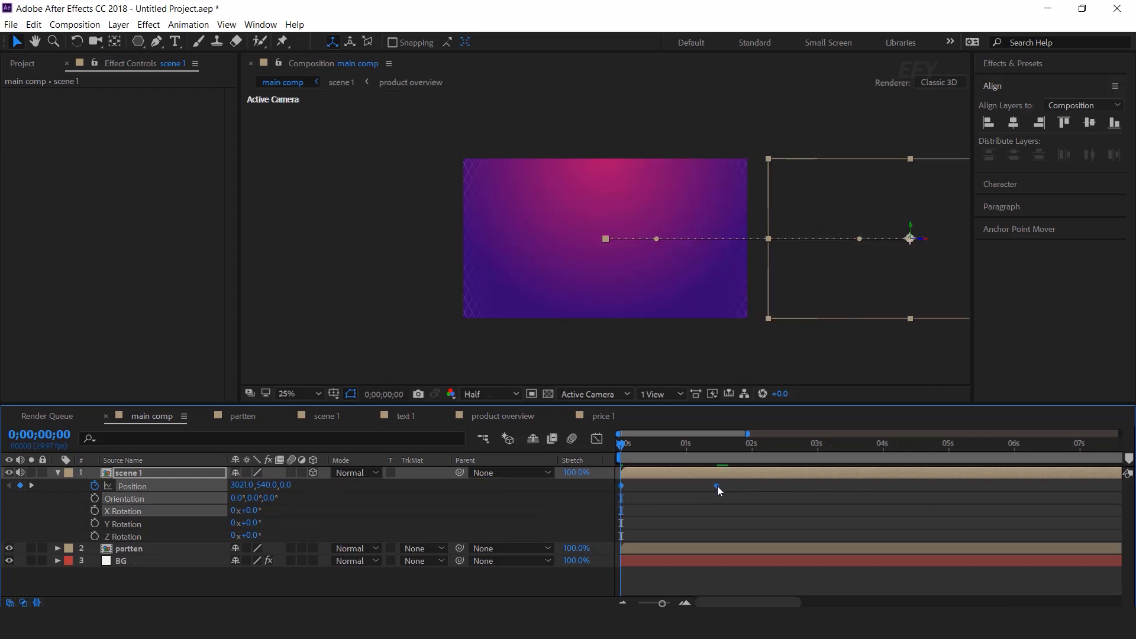
key("space")
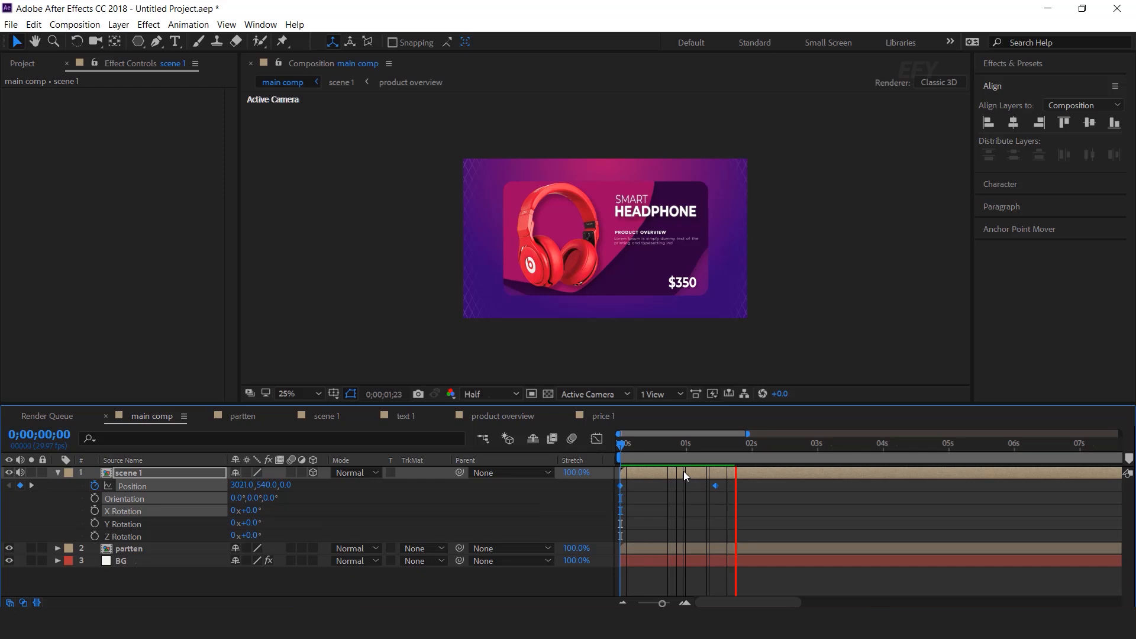
left_click_drag(639, 442, 686, 448)
left_click_drag(714, 485, 687, 486)
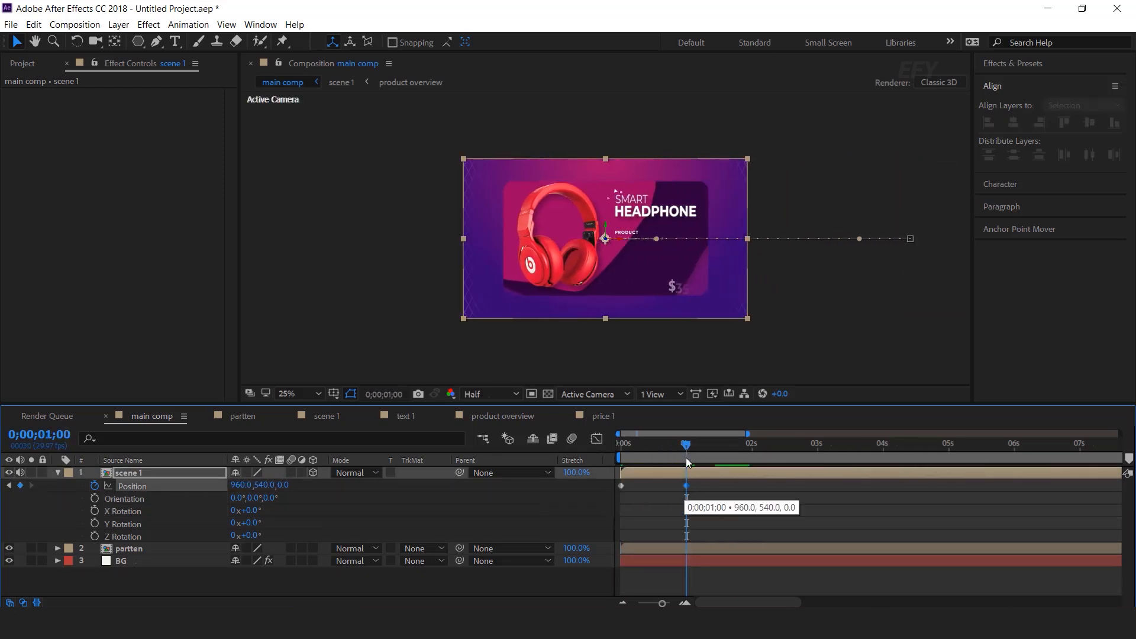
key("Home")
key("space")
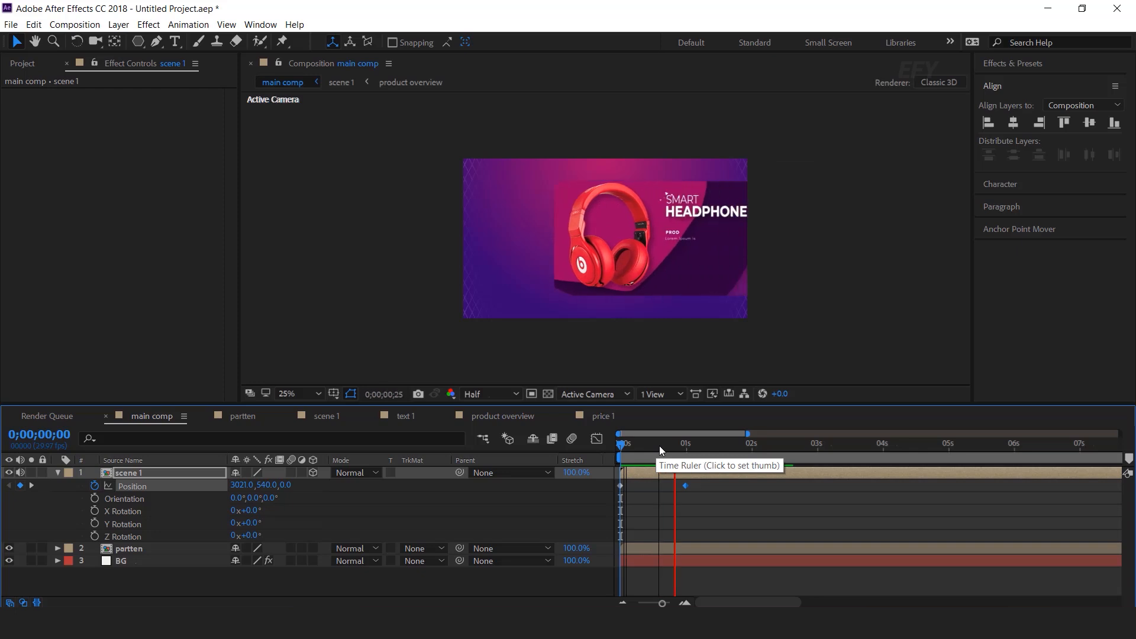
Hold scene 1 at 960,540 until 3 s, then exit off the left edge (-1140) by about 4 s
left_click(818, 448)
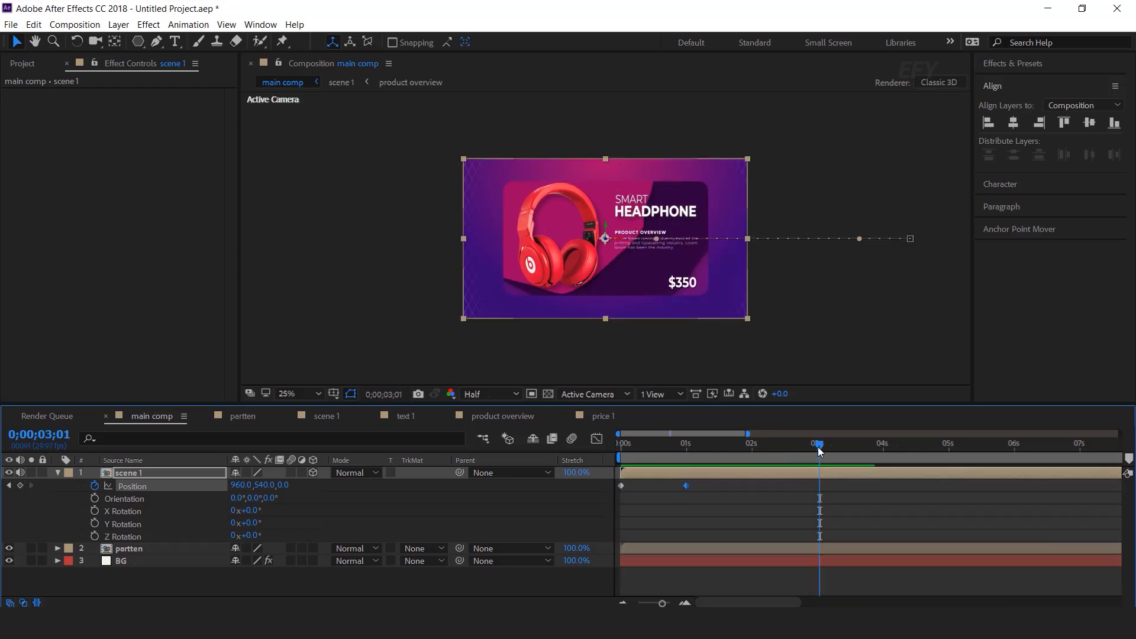
left_click(817, 446)
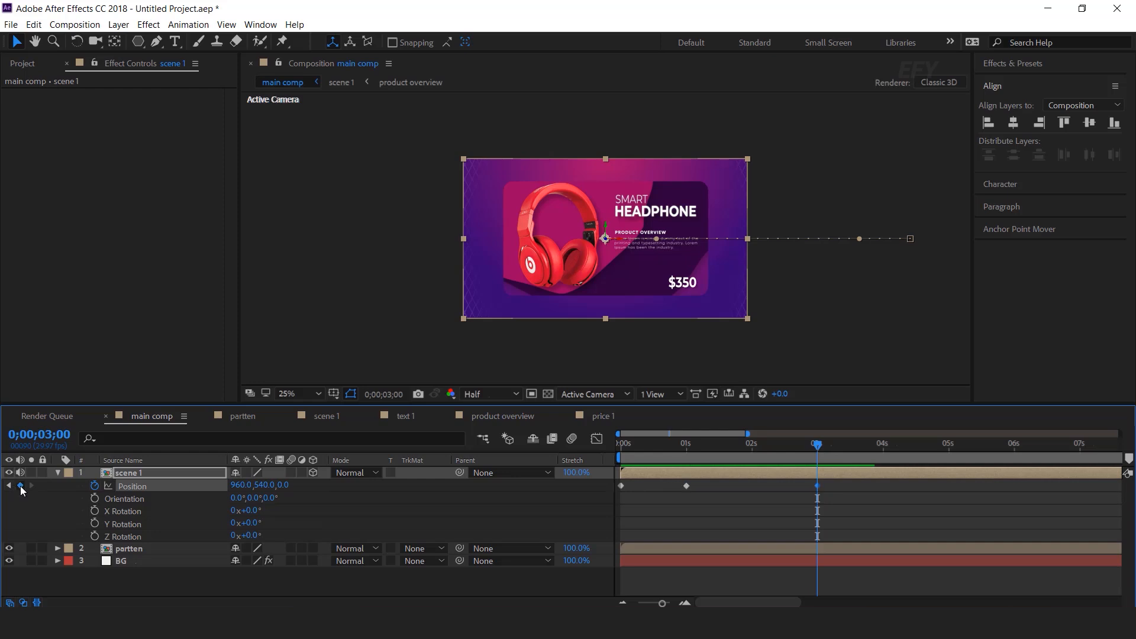
left_click_drag(820, 447, 850, 448)
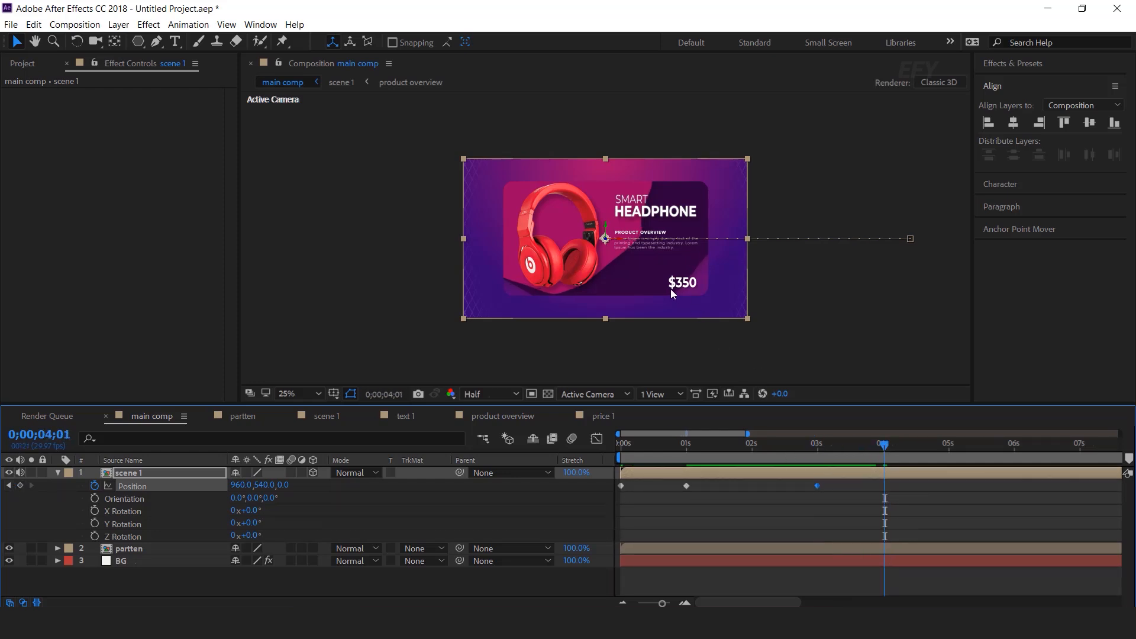
left_click_drag(694, 296, 384, 302)
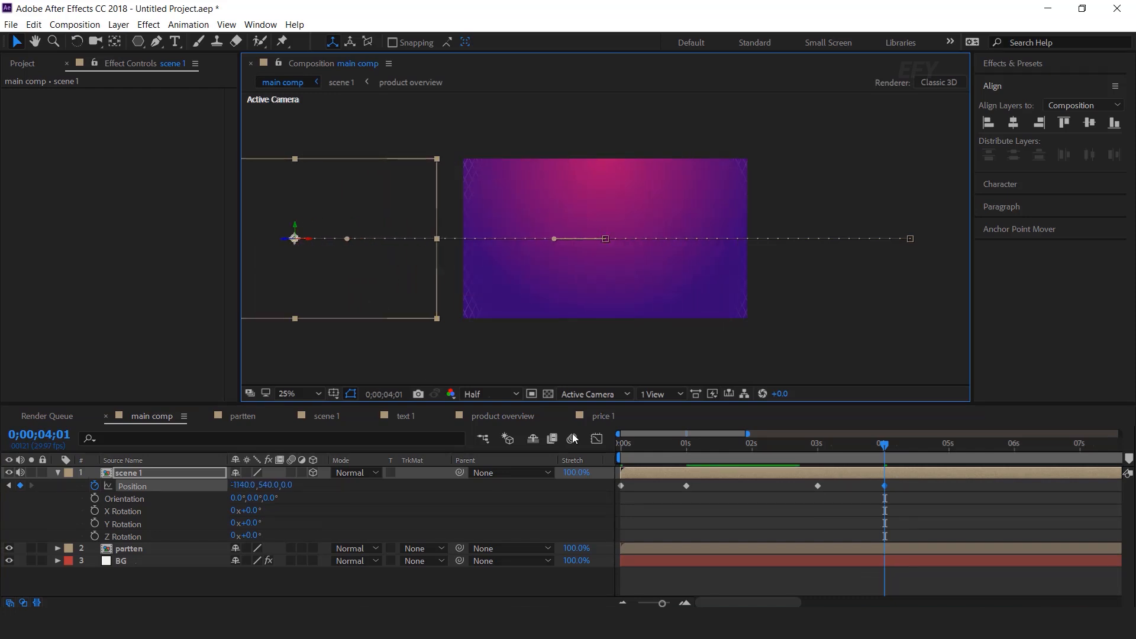
left_click(802, 449)
key("space")
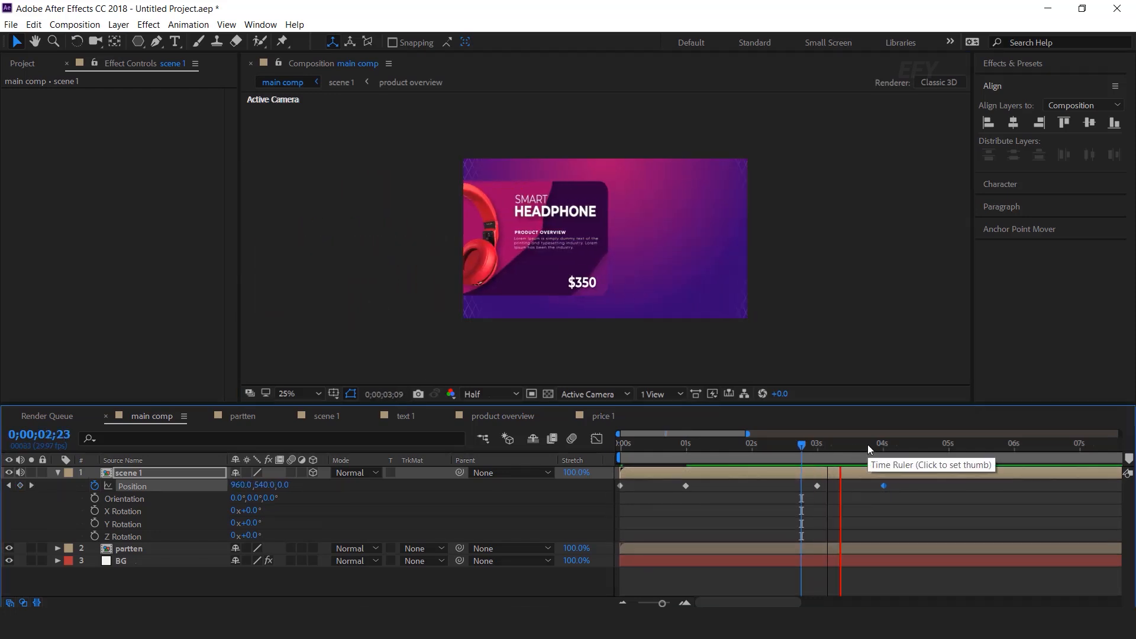
Apply Easy Ease to all four scene 1 Position keyframes
left_click_drag(867, 443, 683, 454)
left_click_drag(920, 485, 591, 496)
right_click(687, 484)
mouse_move(746, 473)
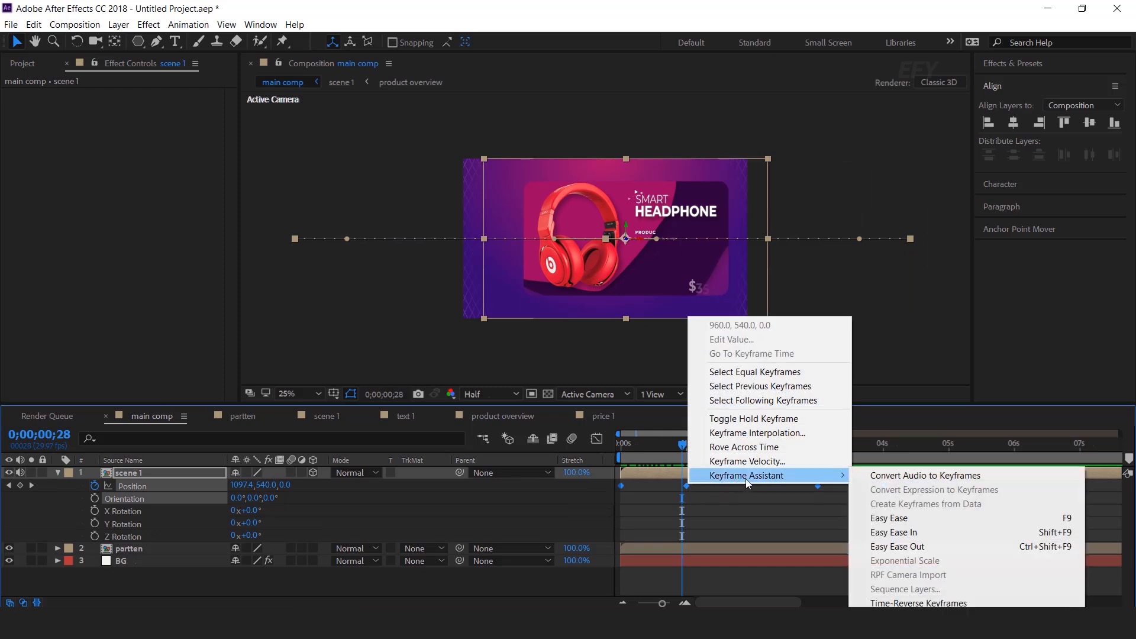
left_click(925, 521)
Reshape the speed curves in the Graph Editor: longer slowdown into 1 s, sharper exit toward 4 s
left_click(596, 438)
left_click(686, 566)
left_click_drag(675, 566, 627, 566)
left_click(621, 566)
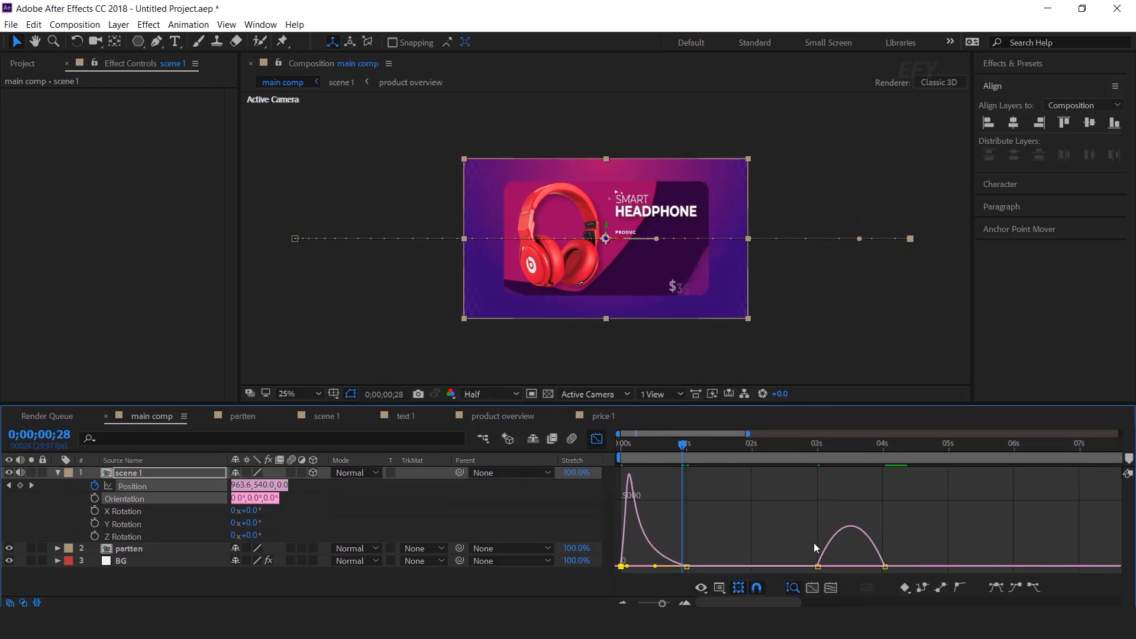
left_click_drag(827, 567, 879, 566)
left_click(597, 439)
Move the two exit keyframes later, to about 4 and 5 s, and preview the timing
key("space")
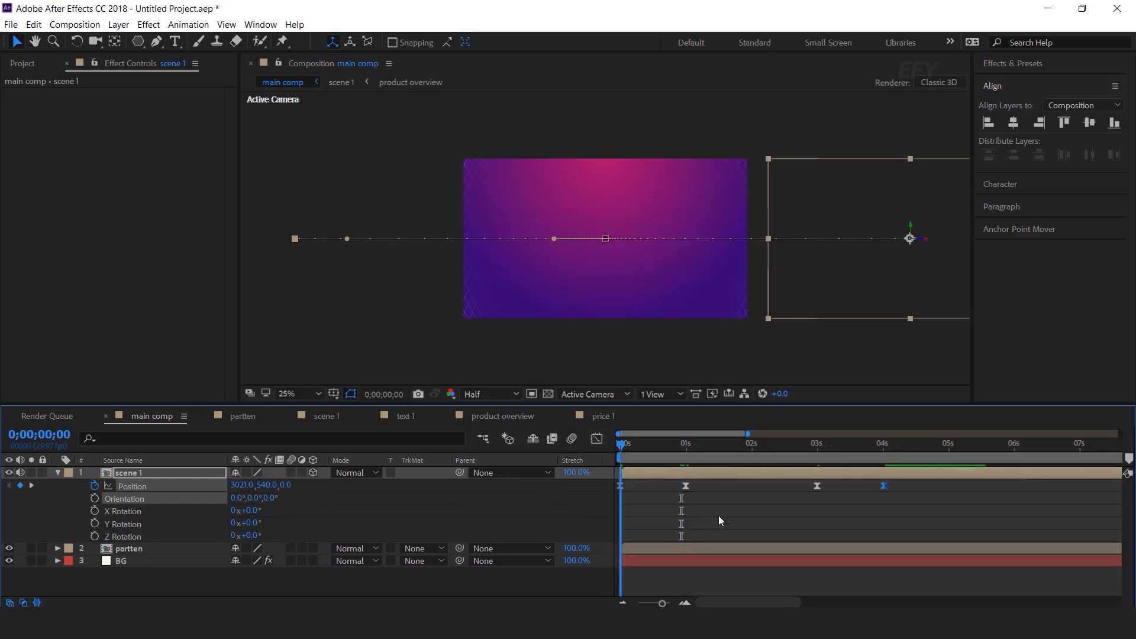
left_click(673, 442)
key("space")
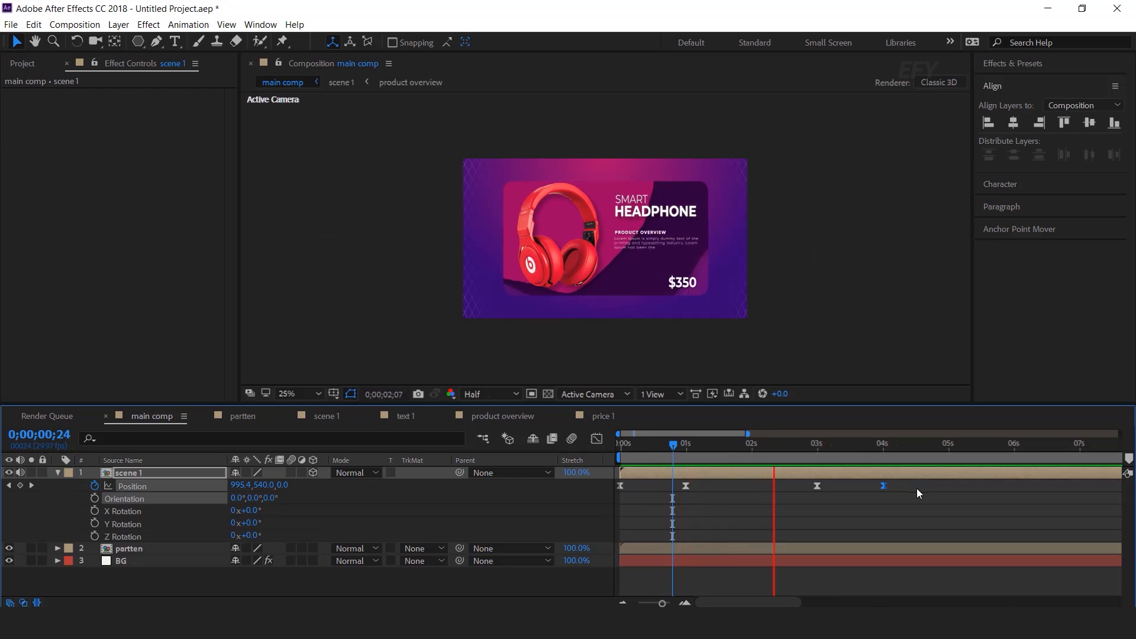
key("space")
left_click_drag(911, 482, 885, 485)
key("j")
key("space")
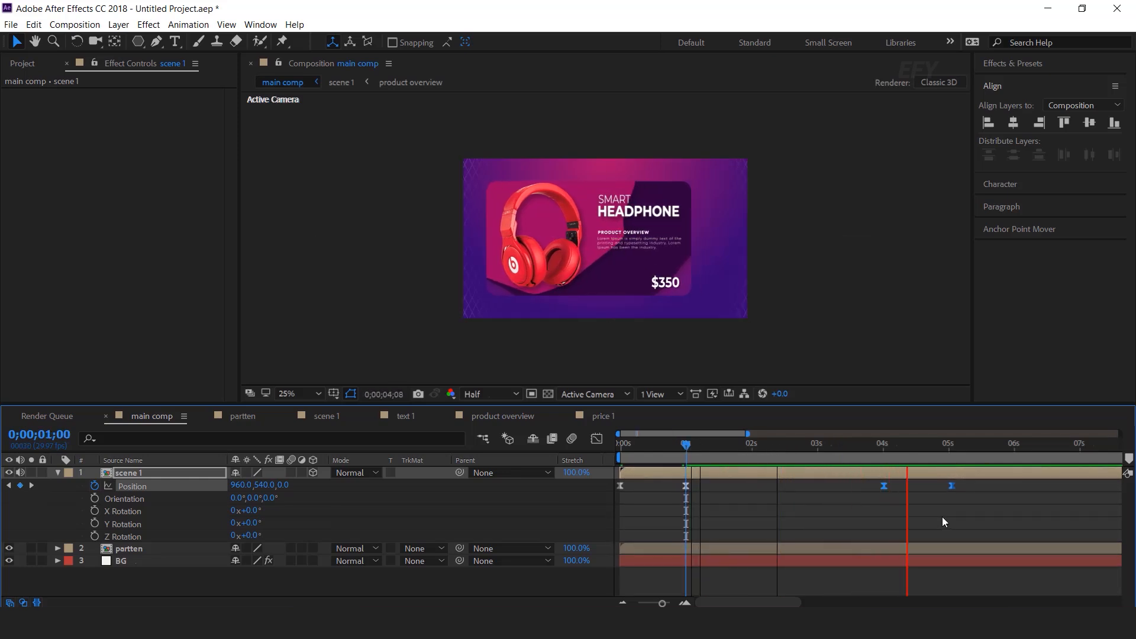
left_click_drag(819, 448, 598, 453)
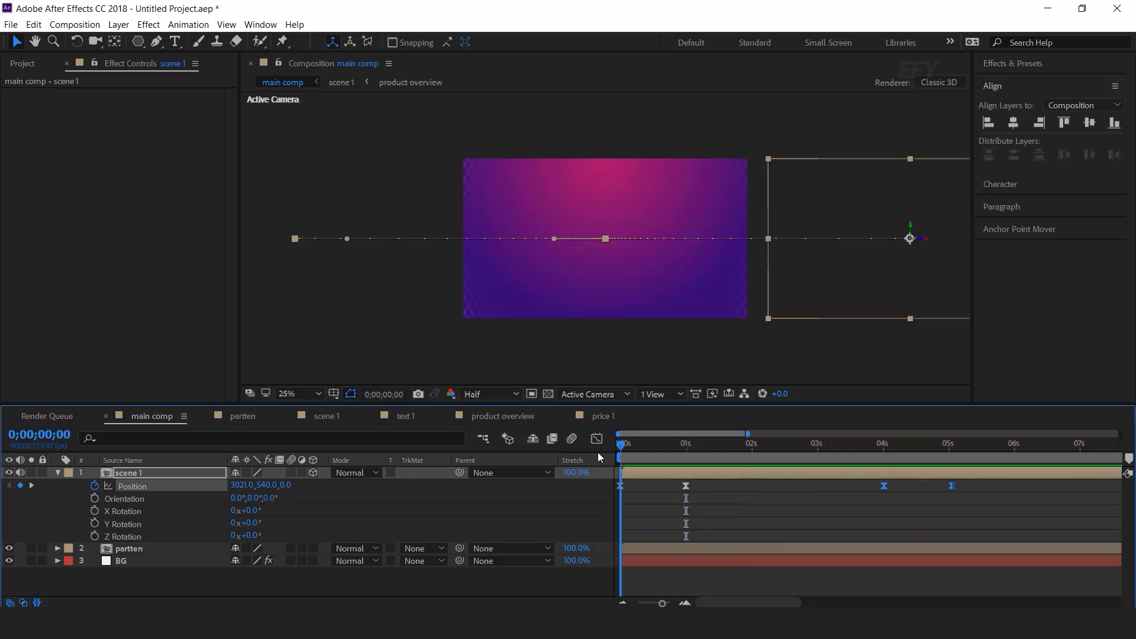
Start X, Y and Z Rotation keyframes on scene 1 at 0° and tilt the card in X Rotation
left_click(94, 511)
left_click(95, 523)
left_click(95, 536)
left_click_drag(628, 447, 685, 453)
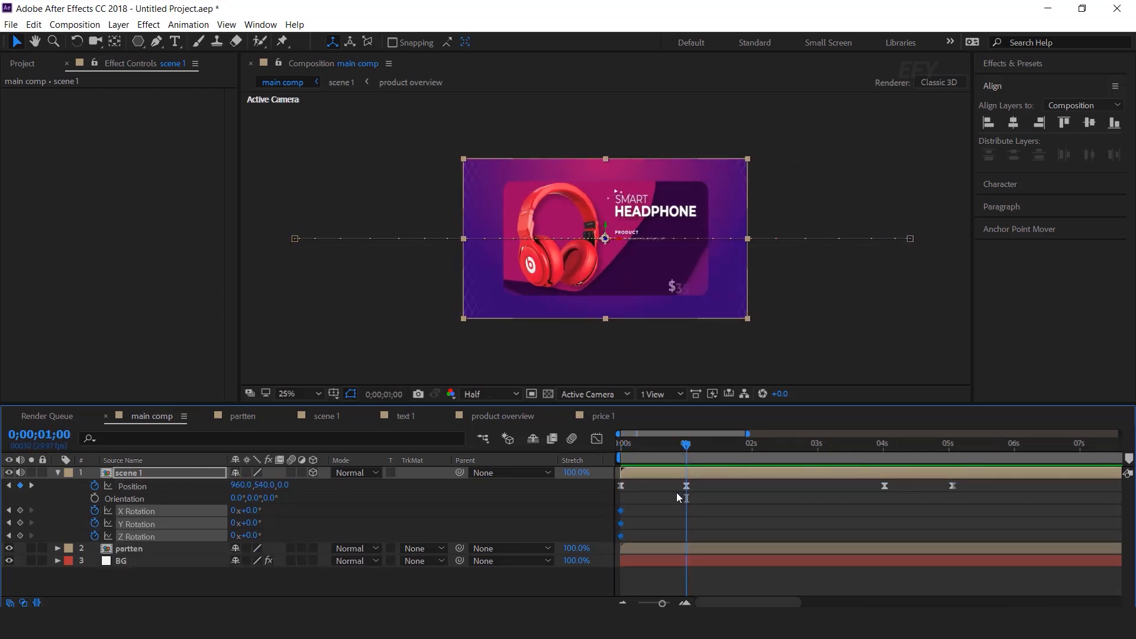
key("=")
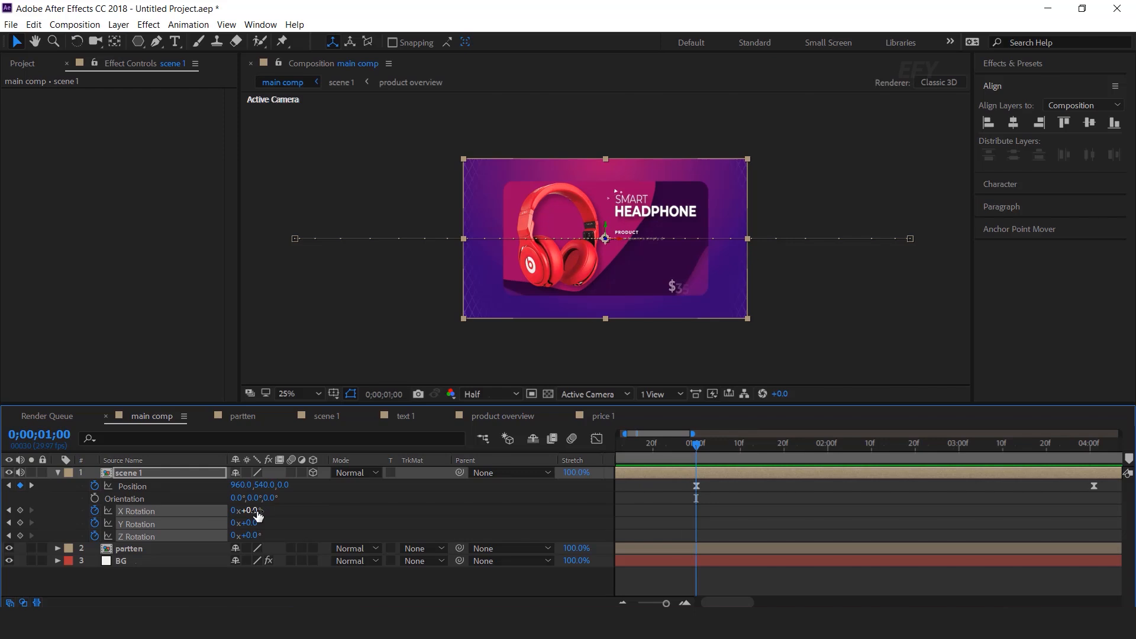
key("period")
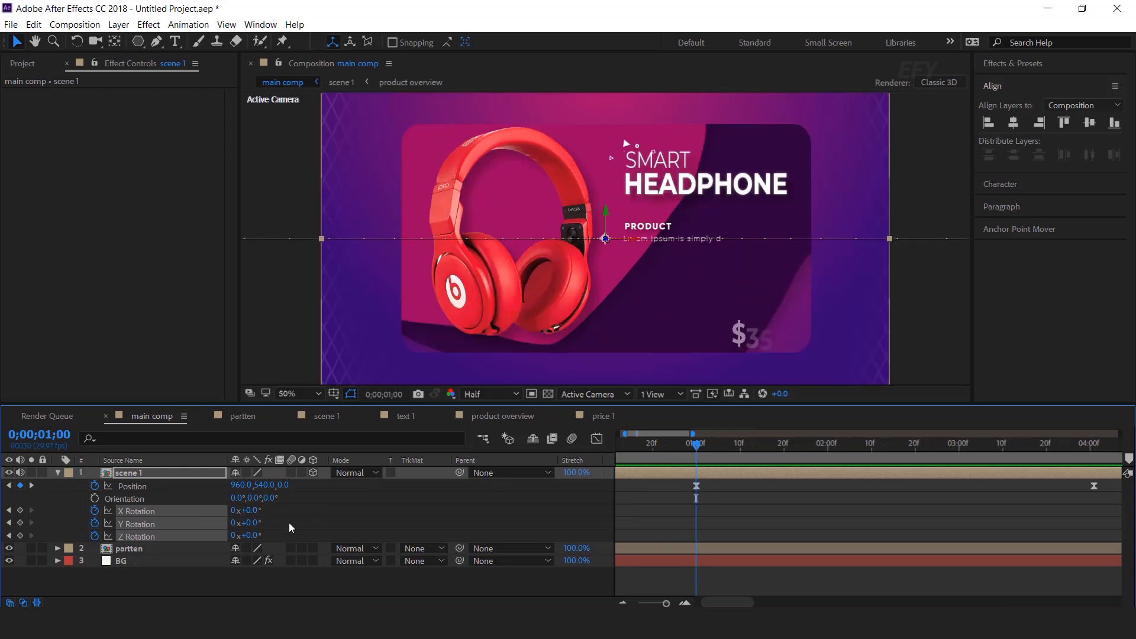
mouse_move(257, 512)
left_mouse_down()
mouse_move(266, 510)
mouse_move(237, 523)
mouse_move(255, 536)
mouse_move(255, 521)
mouse_move(254, 538)
mouse_move(253, 514)
left_mouse_up()
Zoom the timeline back out and preview the 3D rotation of the main comp
key("minus")
left_click_drag(680, 445, 486, 477)
key("space")
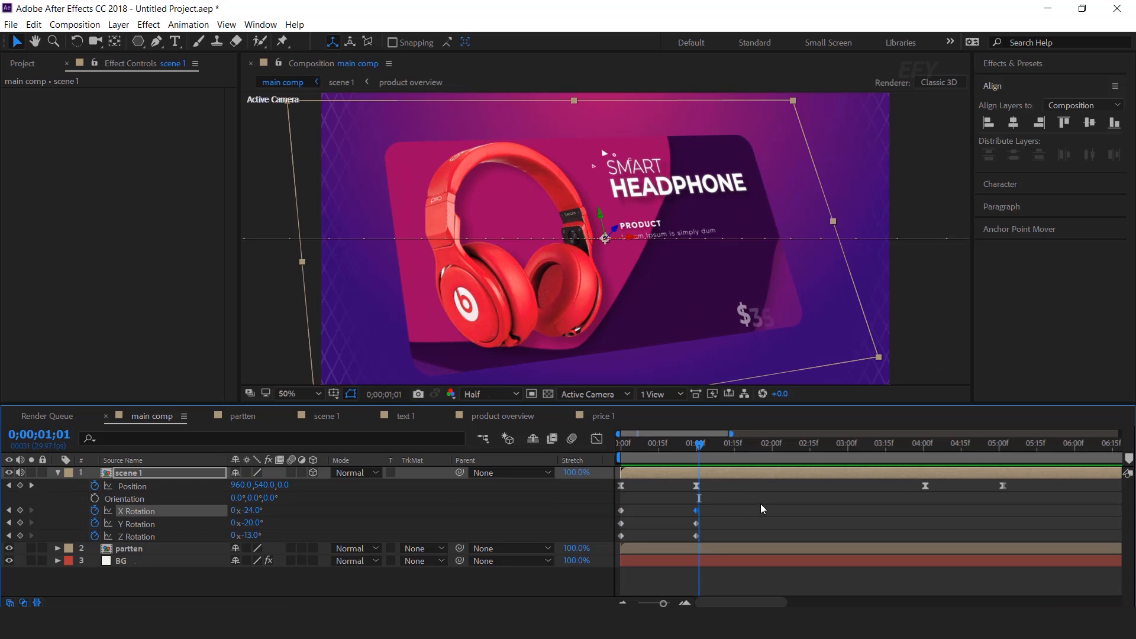
left_click_drag(717, 508, 947, 517)
scroll(850, 525, "down", 2)
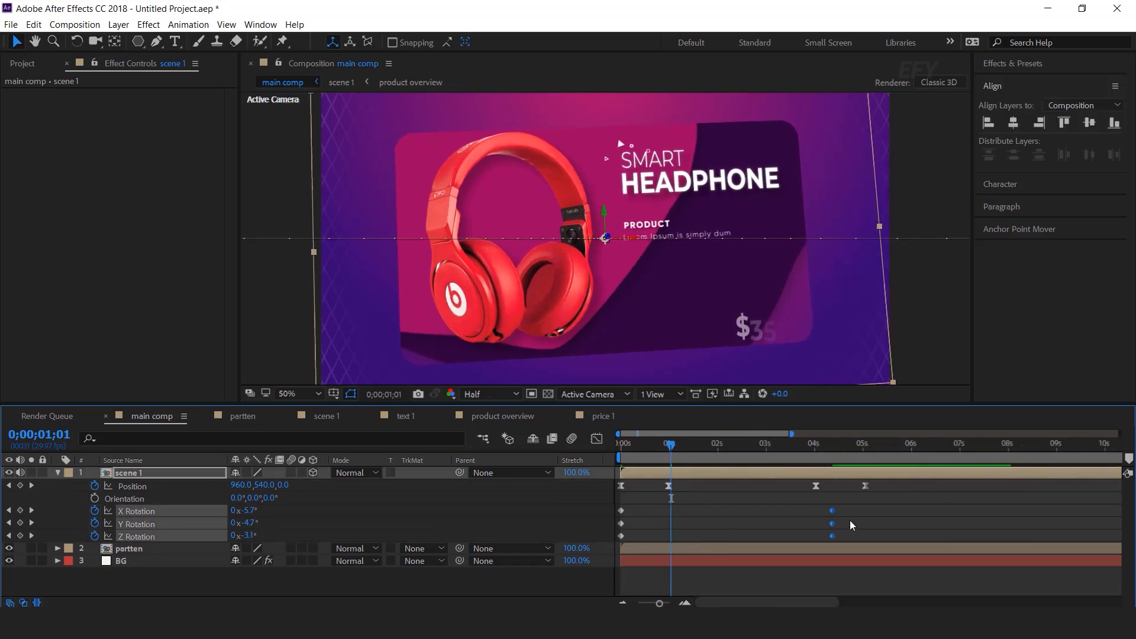
key("space")
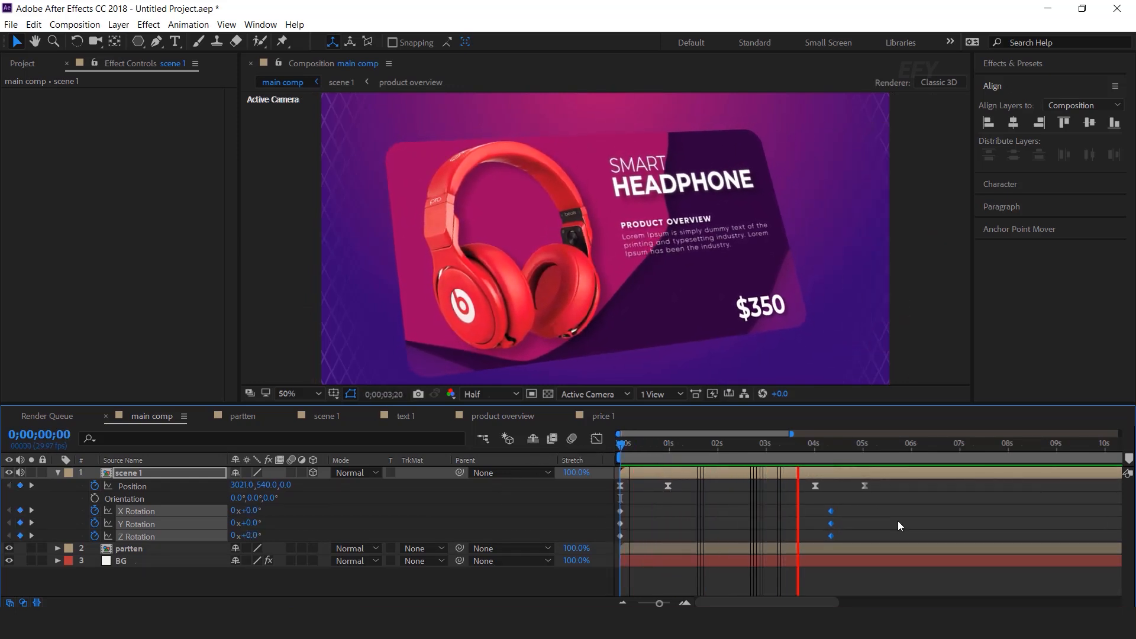
Easy Ease scene 1's X, Y and Z Rotation keyframes near 4 s and check the opening motion
key("space")
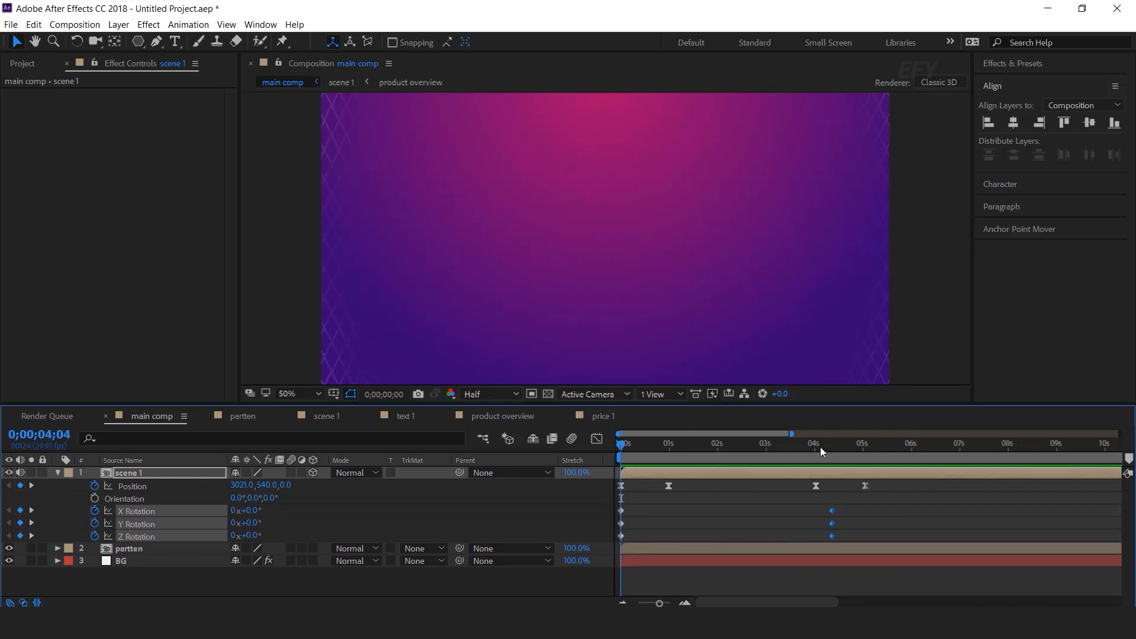
left_click(820, 446)
left_click_drag(862, 507, 580, 555)
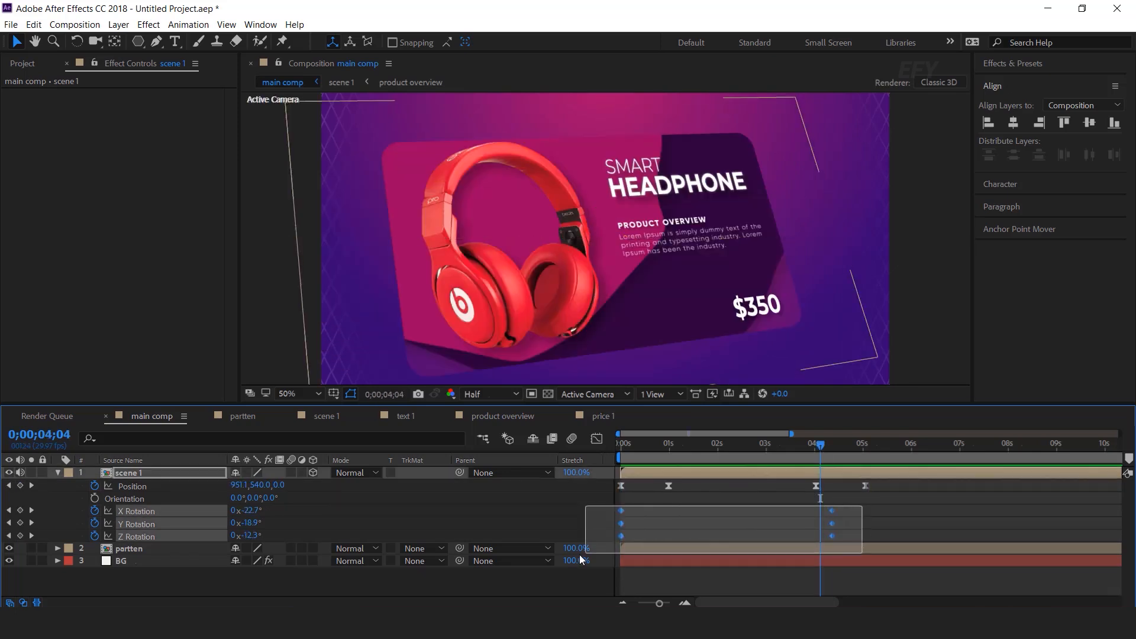
right_click(831, 510)
mouse_move(891, 503)
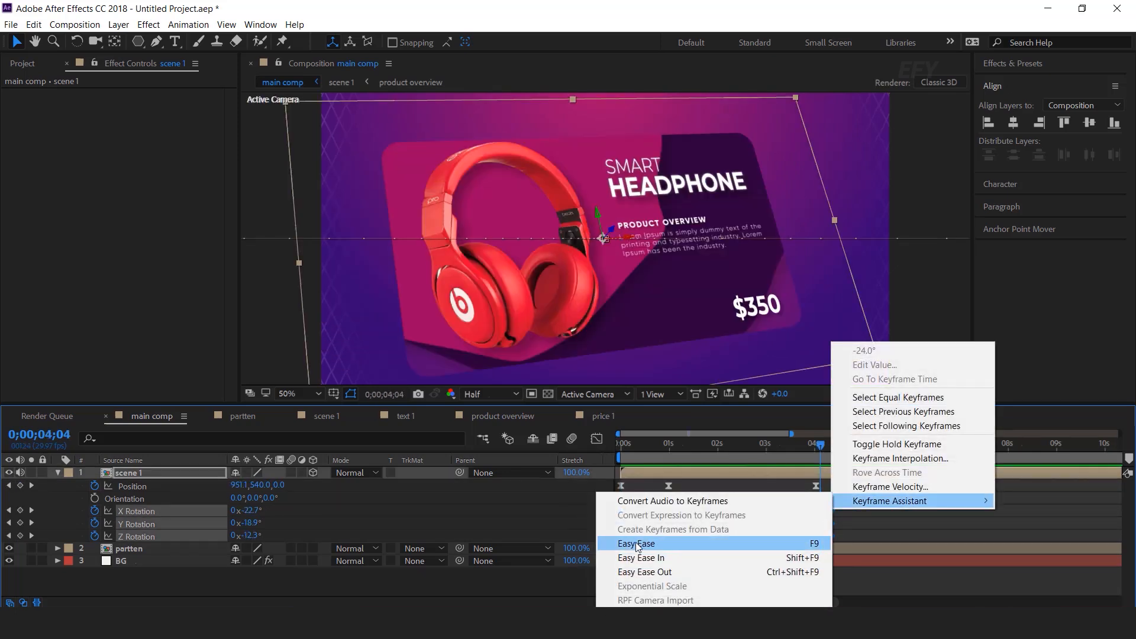
left_click(703, 543)
key("space")
left_click_drag(662, 448, 530, 467)
mouse_move(650, 446)
left_mouse_down()
mouse_move(666, 446)
mouse_move(621, 447)
mouse_move(662, 447)
left_mouse_up()
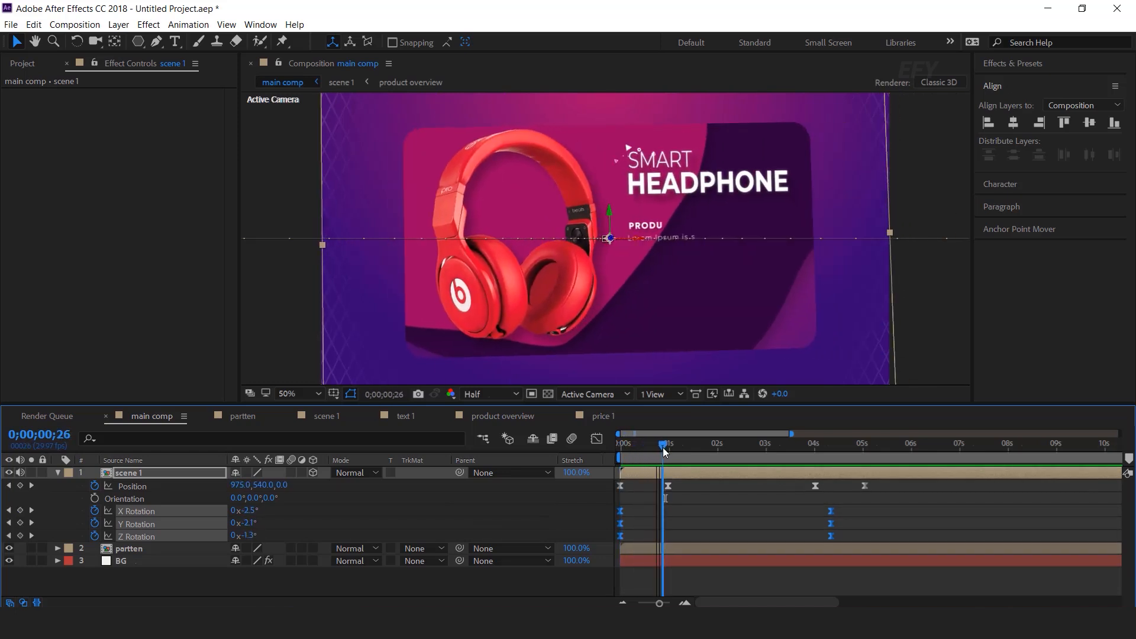
Delay the price 1, product overview, Shape_01.mov and text 1 layers inside scene 1
double_click(671, 473)
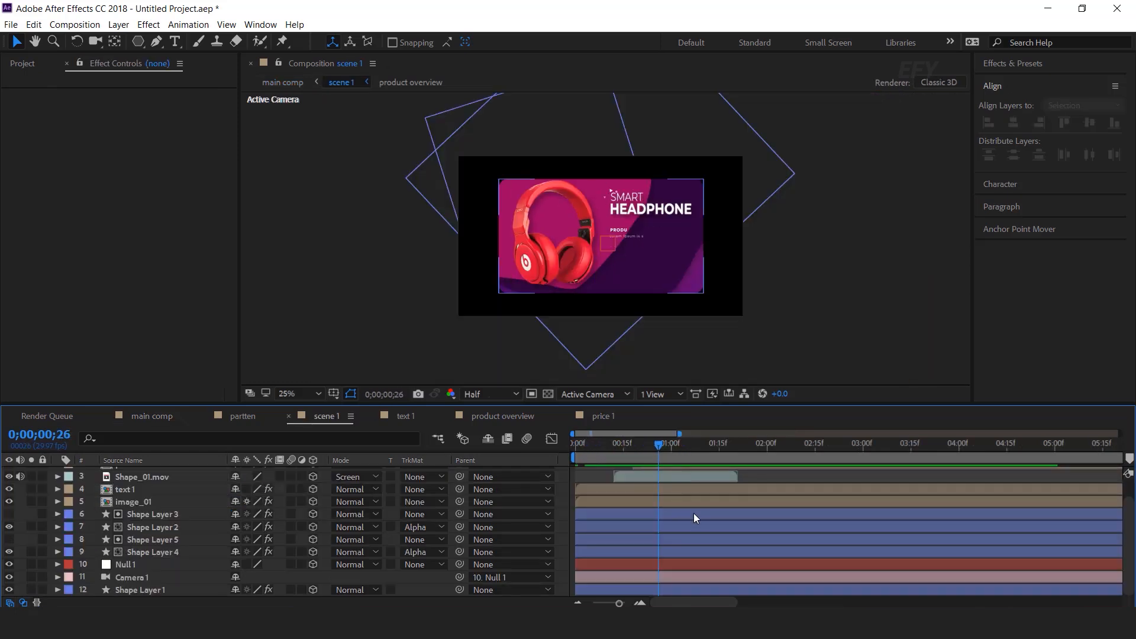
left_click(691, 474, "shift")
left_click(684, 509)
left_click(695, 475, "shift")
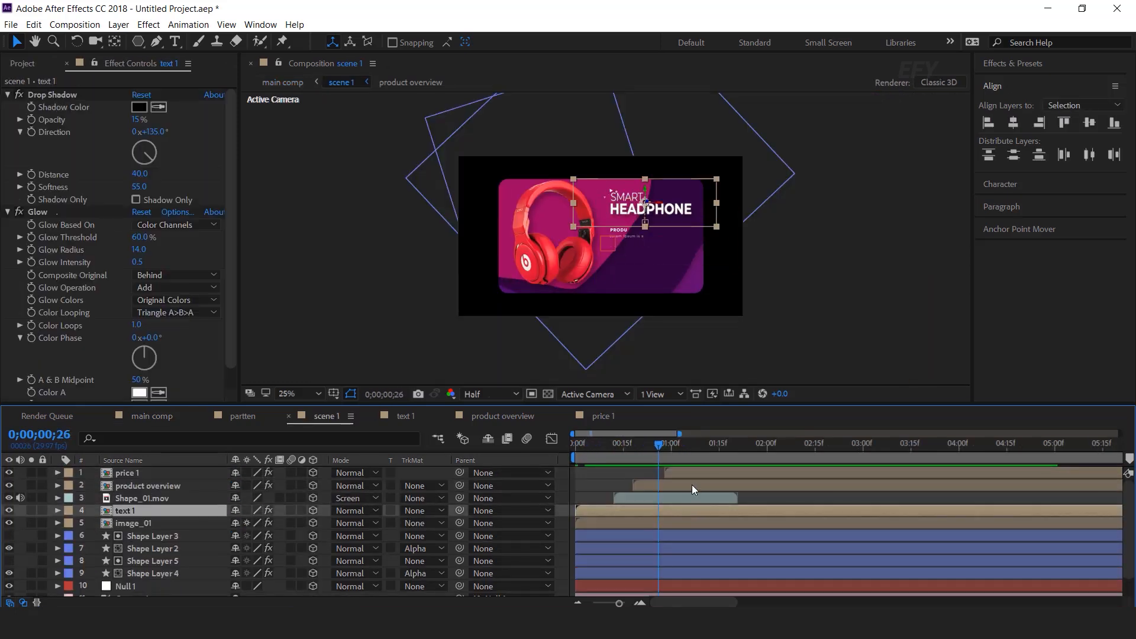
left_click_drag(711, 510, 770, 510)
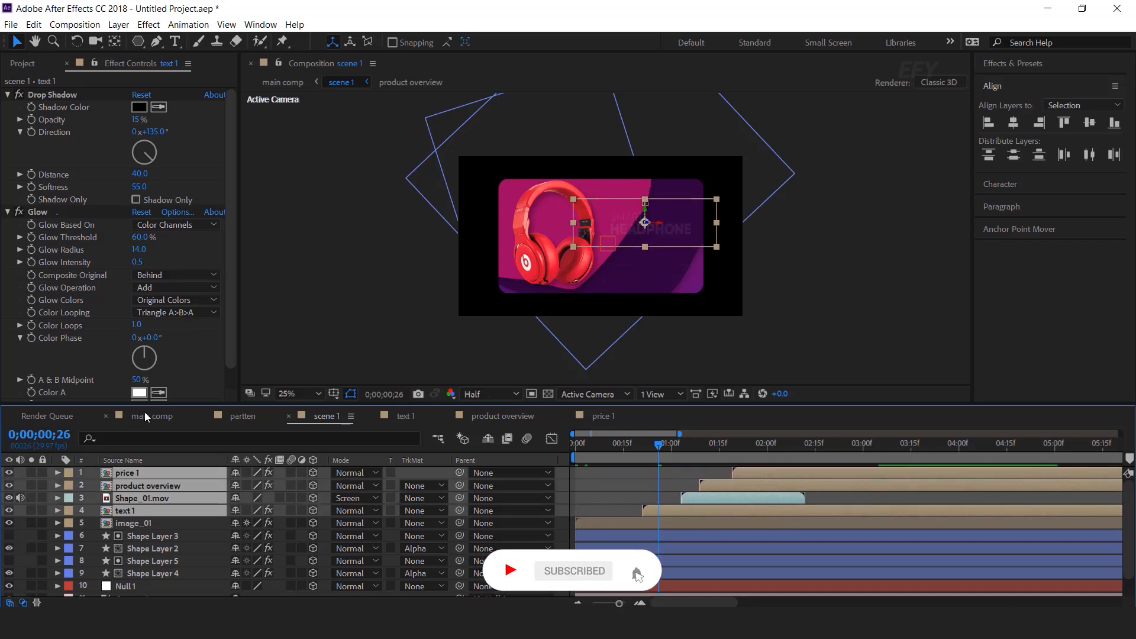
Preview the main comp from the start, checking the card motion around 2 s
left_click(148, 416)
key("Home")
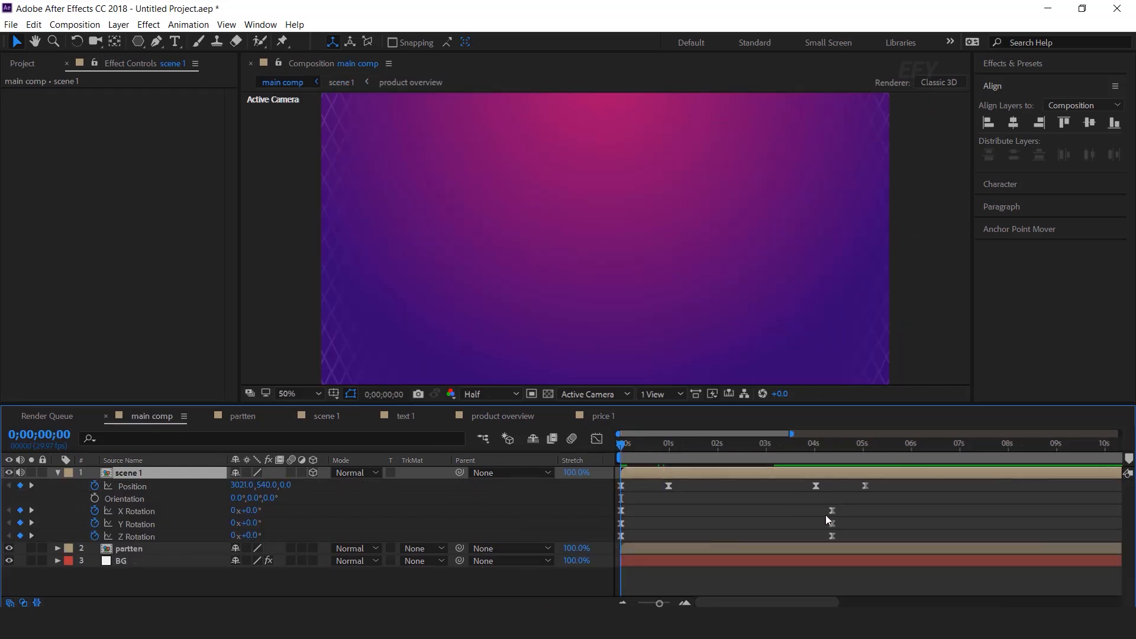
key("space")
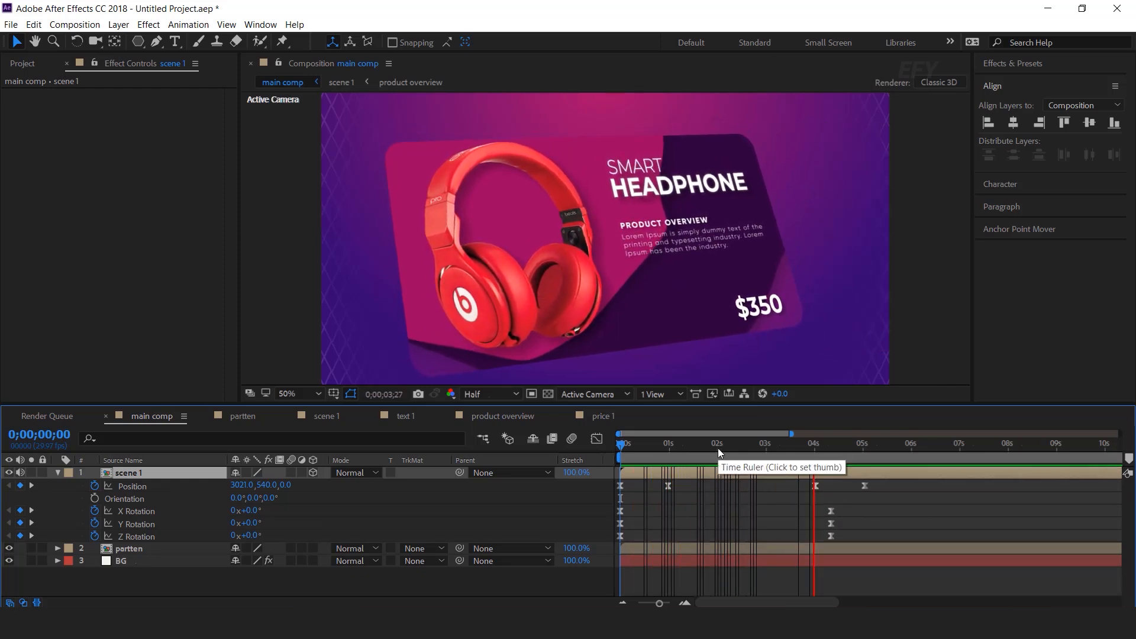
mouse_move(719, 448)
left_mouse_down()
mouse_move(628, 464)
mouse_move(702, 463)
left_mouse_up()
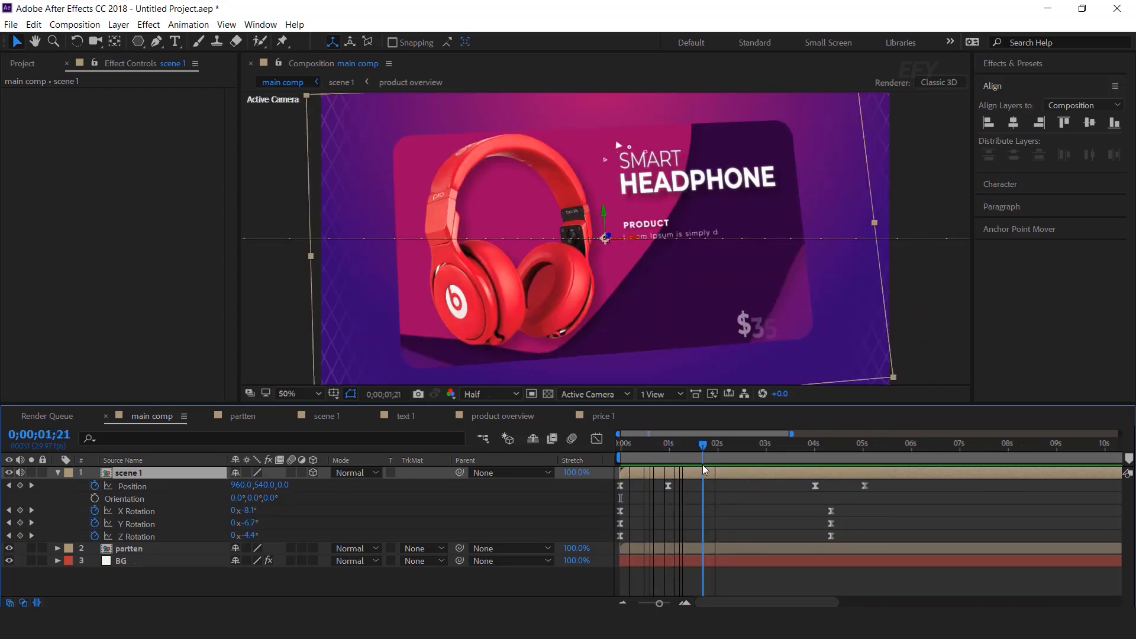
double_click(684, 475)
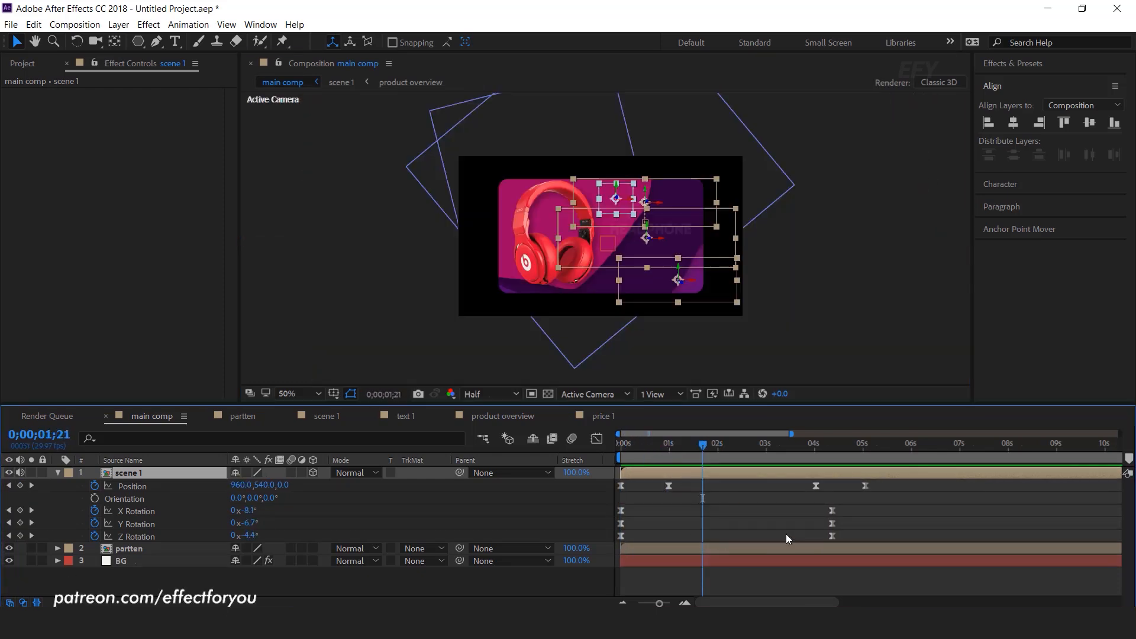
Keyframe image_01 Position from Z 0 at 1 s to -96.5 at 1;11, pushing the headphones forward
left_click(537, 254)
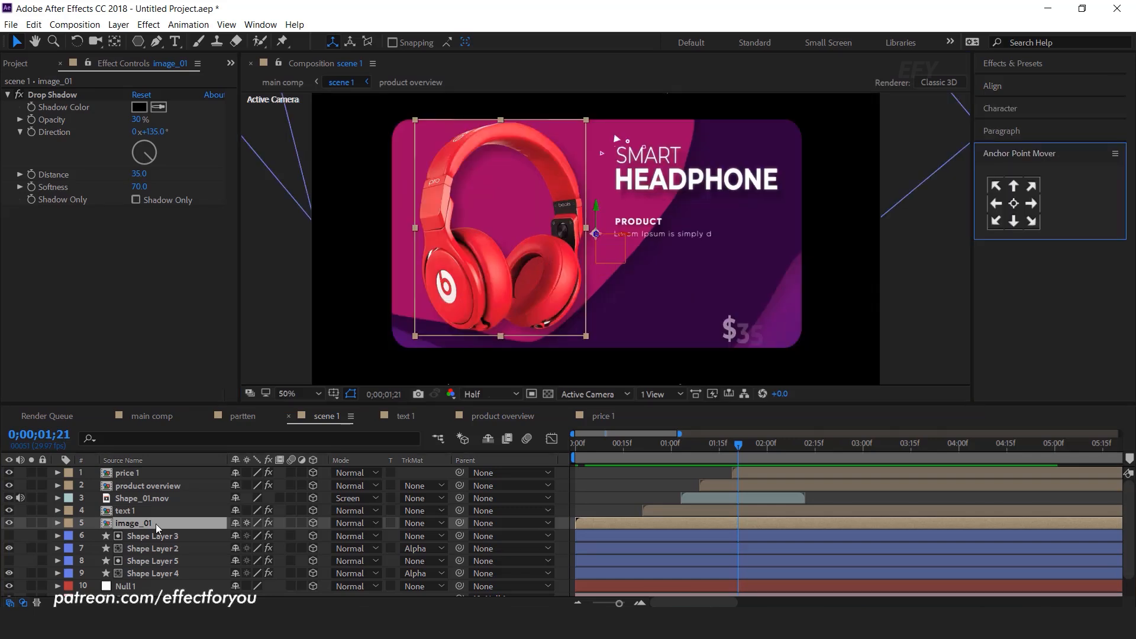
key("p")
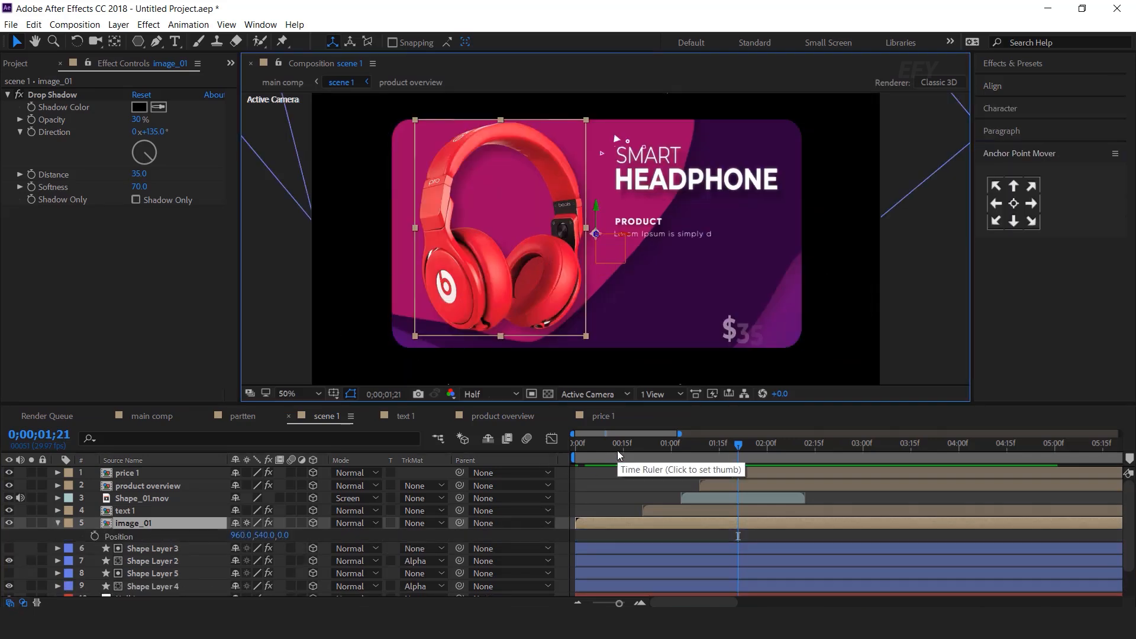
left_click_drag(614, 445, 672, 449)
key("alt+shift+p")
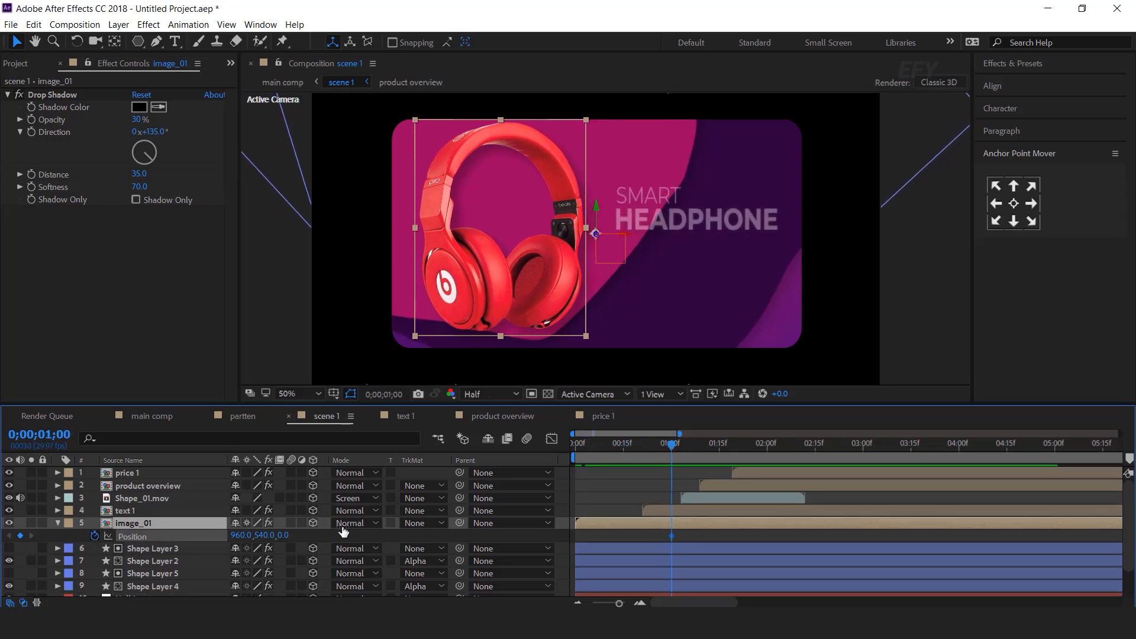
left_click_drag(689, 445, 701, 445)
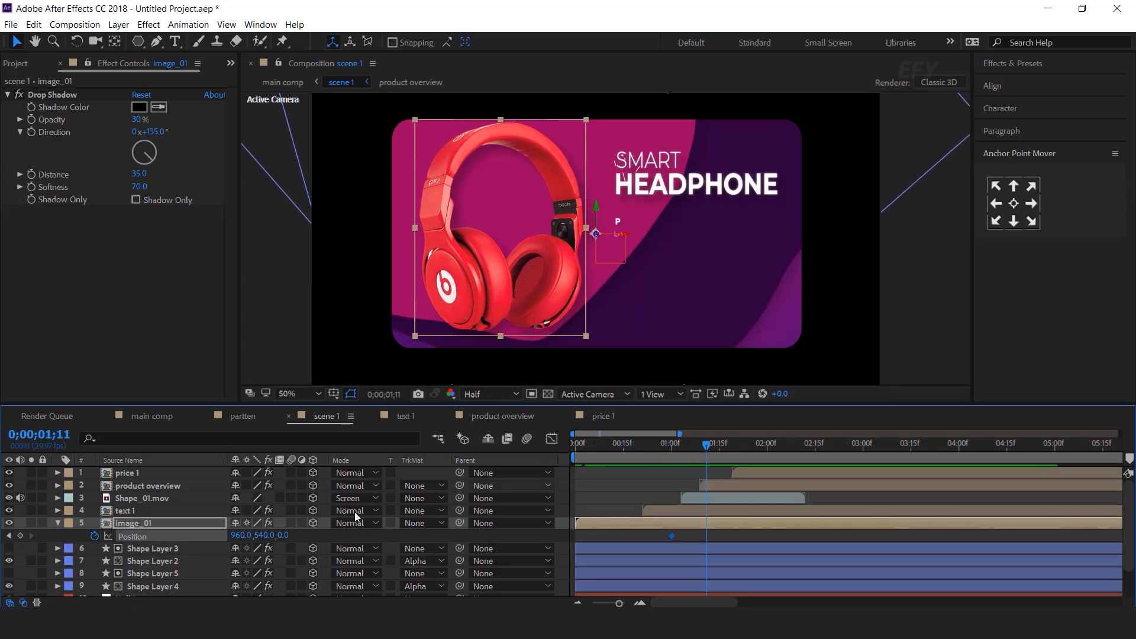
left_click_drag(283, 535, 247, 538)
left_click_drag(122, 539, 3, 559)
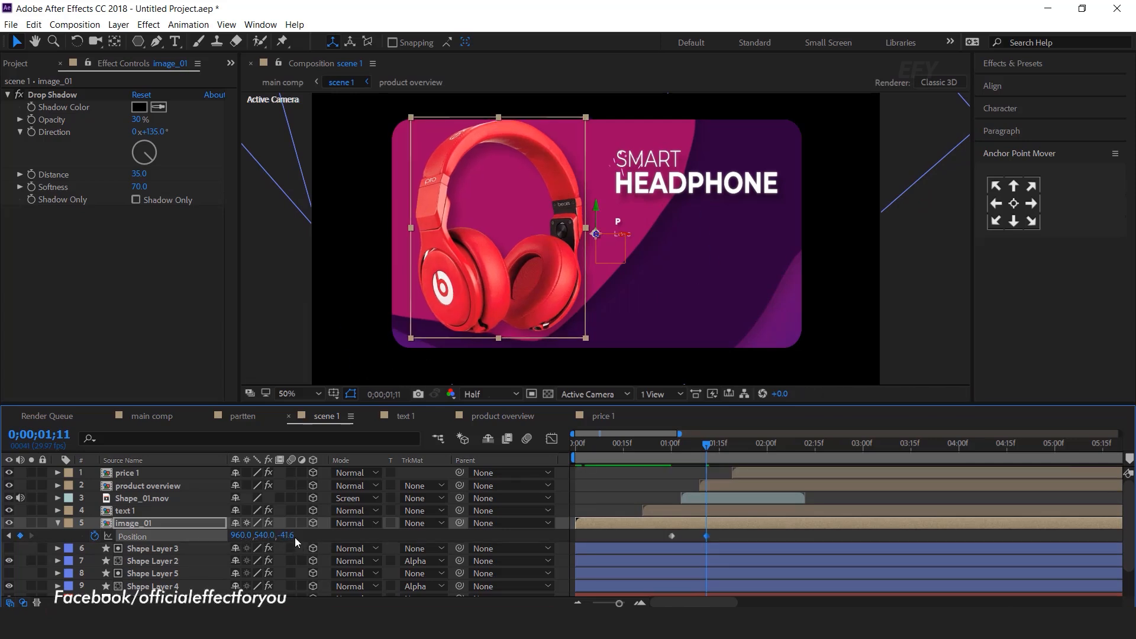
left_click_drag(129, 548, 58, 554)
left_click_drag(285, 537, 177, 546)
Easy Ease both headphone Position keyframes and slow the start in the Graph Editor
left_click_drag(719, 540, 659, 535)
right_click(704, 534)
mouse_move(779, 528)
left_click(905, 438)
left_click(552, 438)
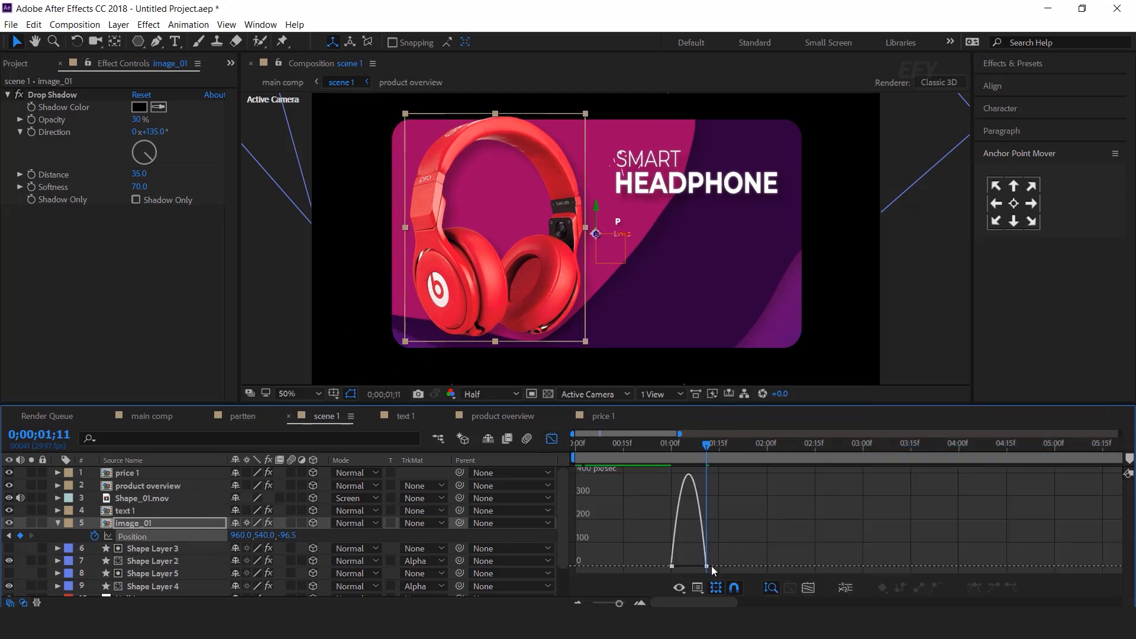
left_click_drag(683, 566, 678, 566)
left_click(551, 438)
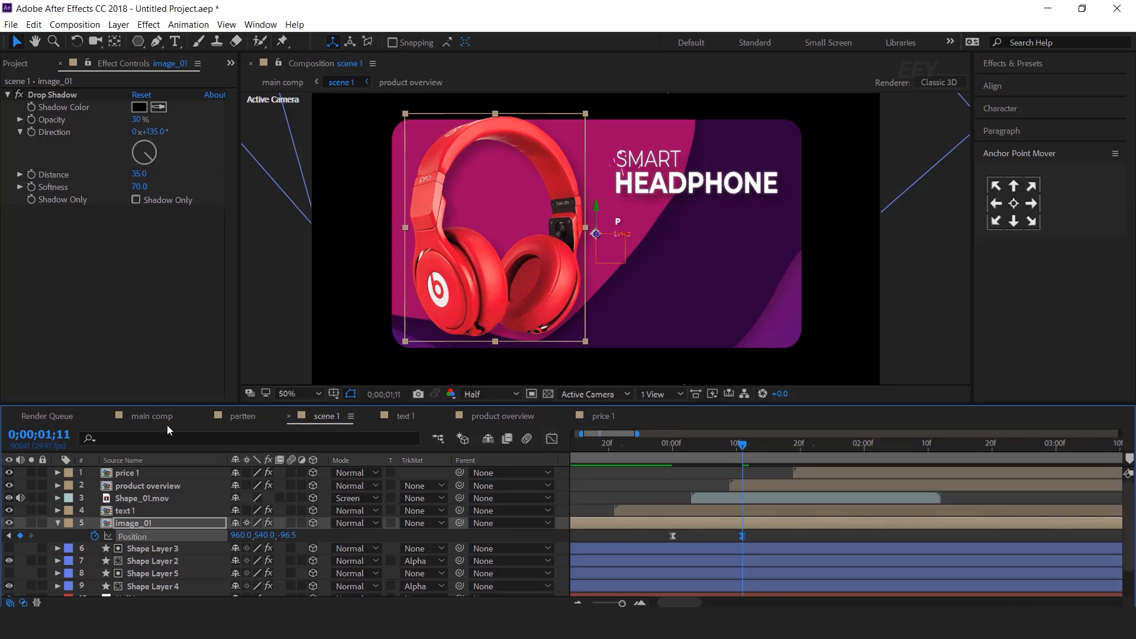
left_click(144, 414)
key("space")
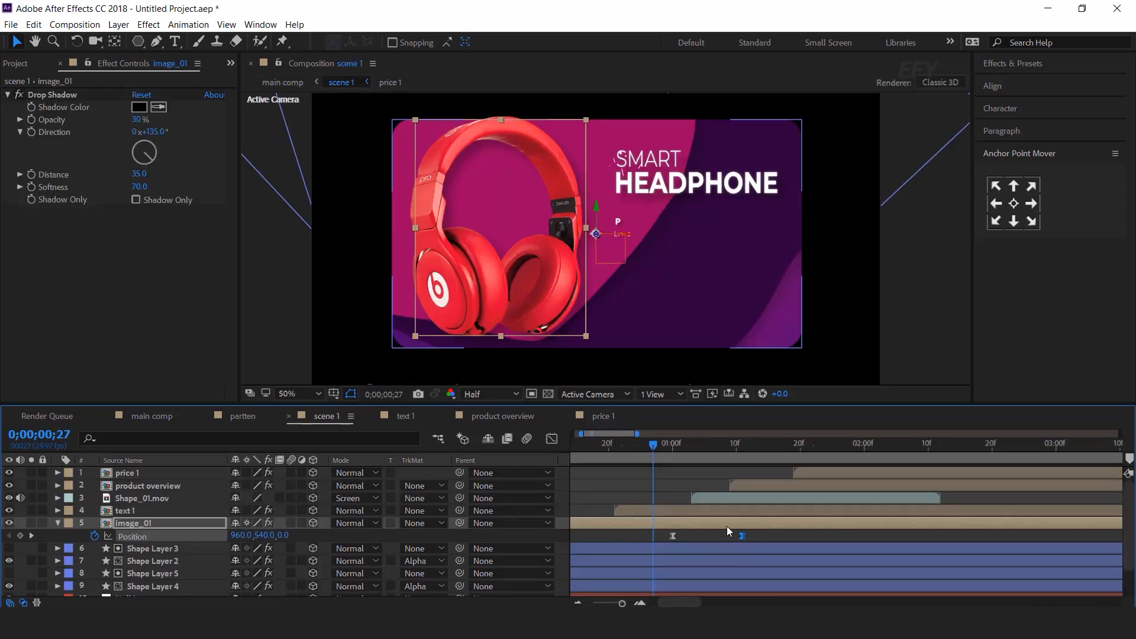
Shift both Position keyframes slightly later and preview the main comp
left_click(673, 536, "shift")
left_click_drag(673, 535, 705, 537)
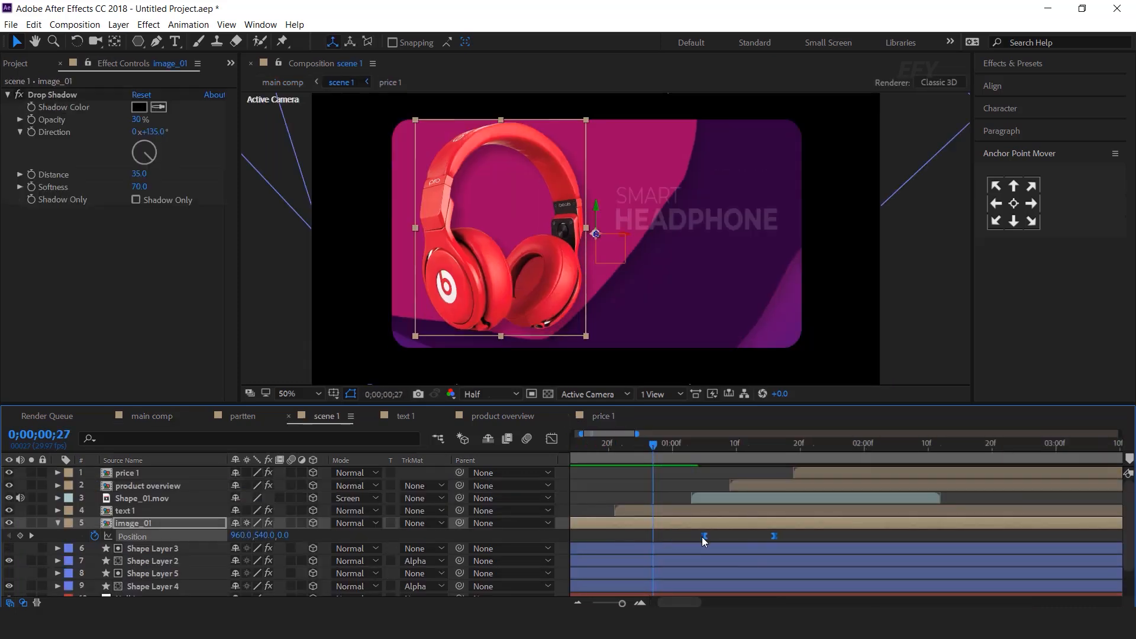
left_click(142, 417)
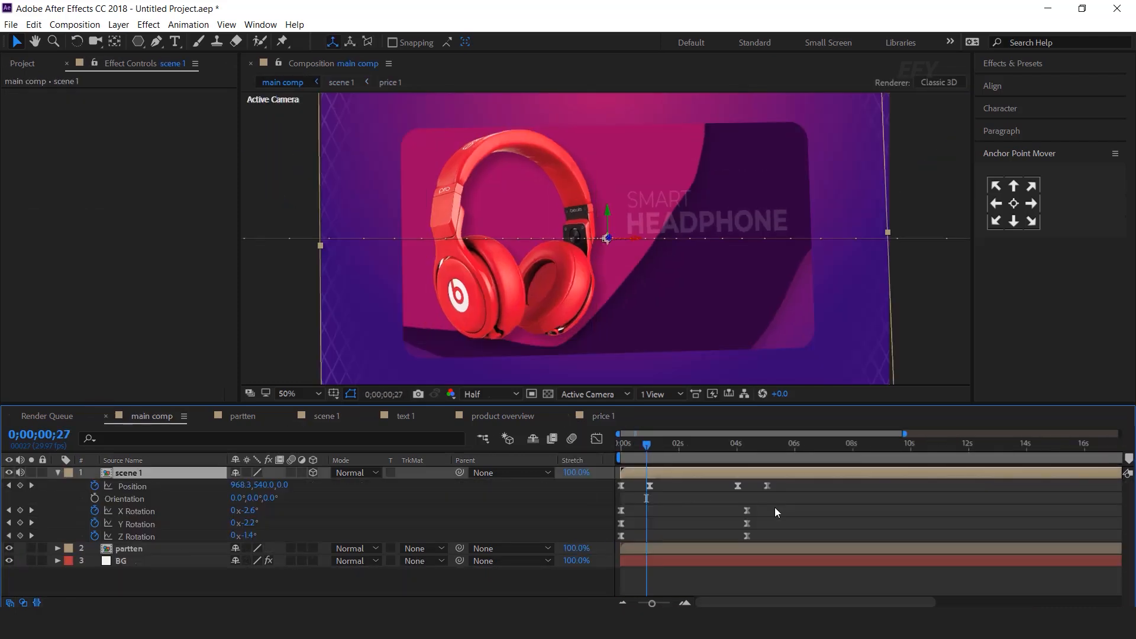
key("space")
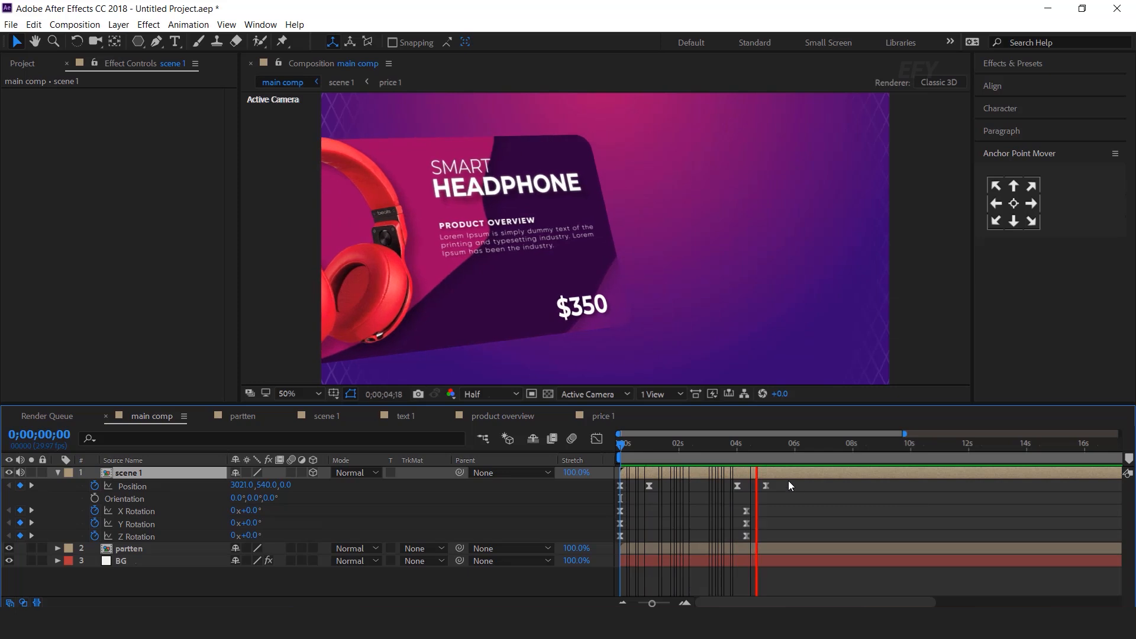
left_click(789, 446)
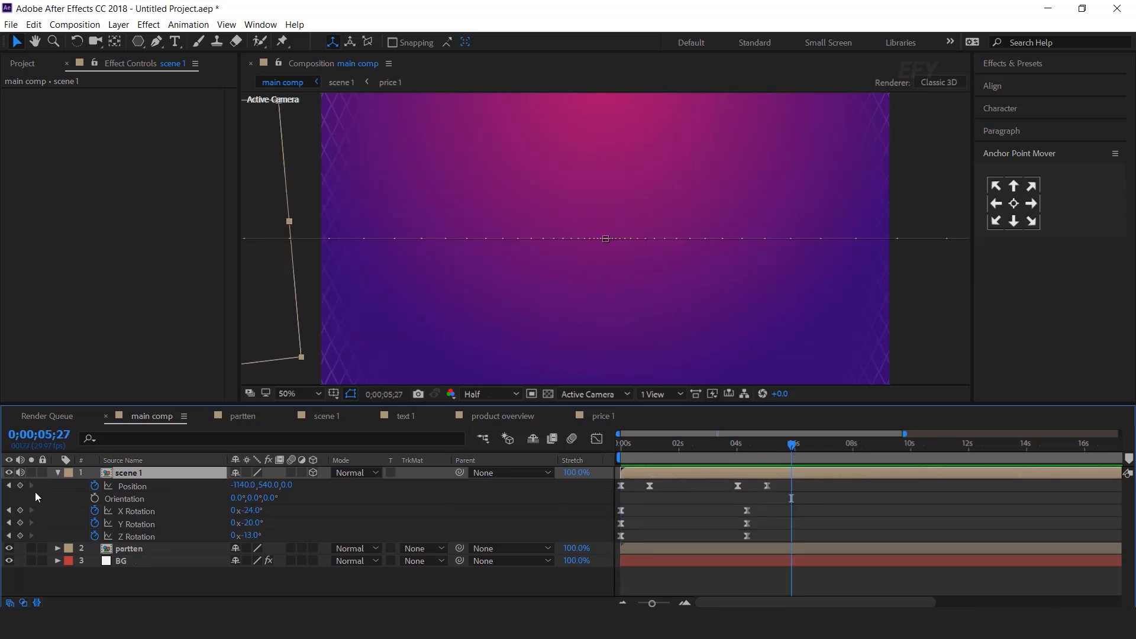
left_click(57, 472)
left_click(175, 553)
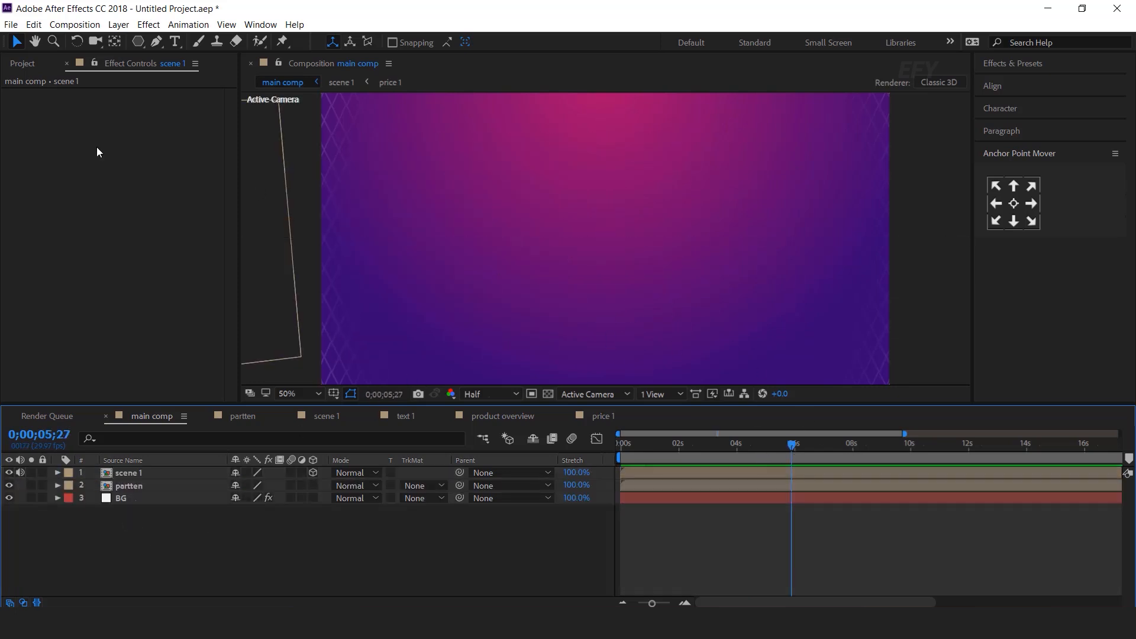
Duplicate the scene 1 layer in main comp and start the copy near 5 s
left_click(23, 64)
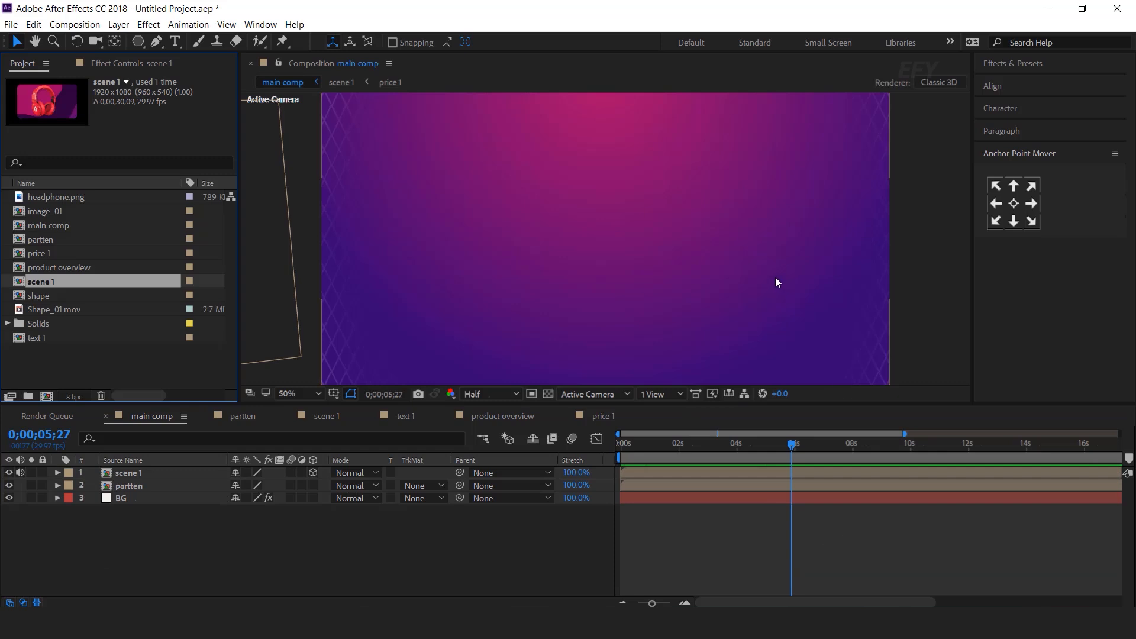
key("comma")
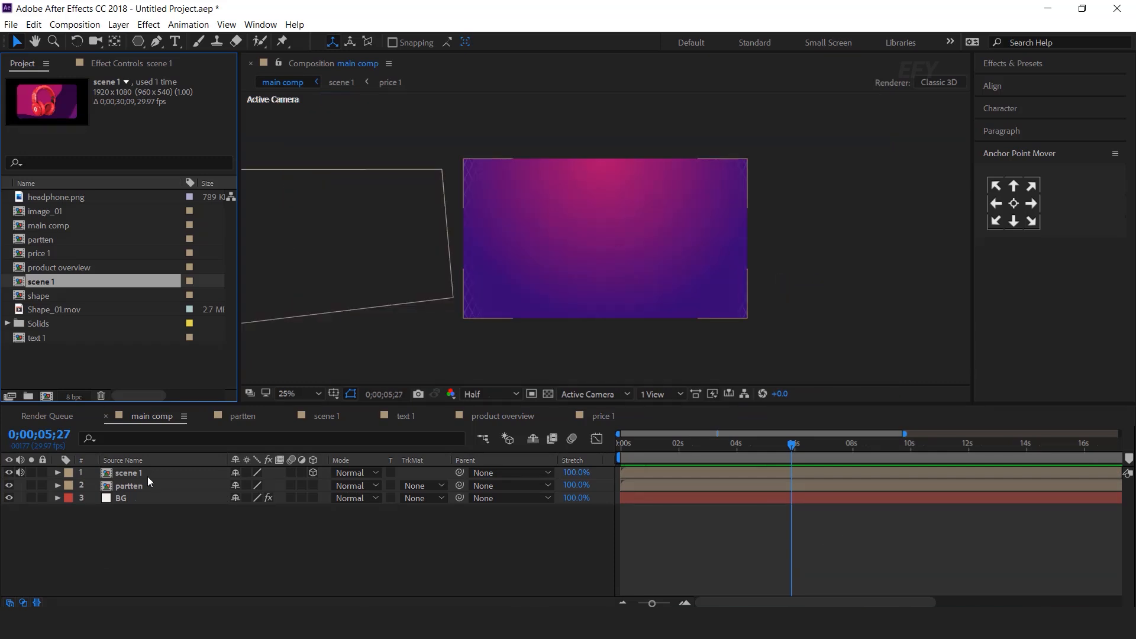
left_click(147, 477)
key("ctrl+d")
left_click_drag(675, 471, 775, 474)
left_click_drag(779, 474, 780, 474)
Duplicate the scene 1 comp as scene 2 and place it in main comp
left_click(62, 370)
left_click(37, 282)
key("ctrl+d")
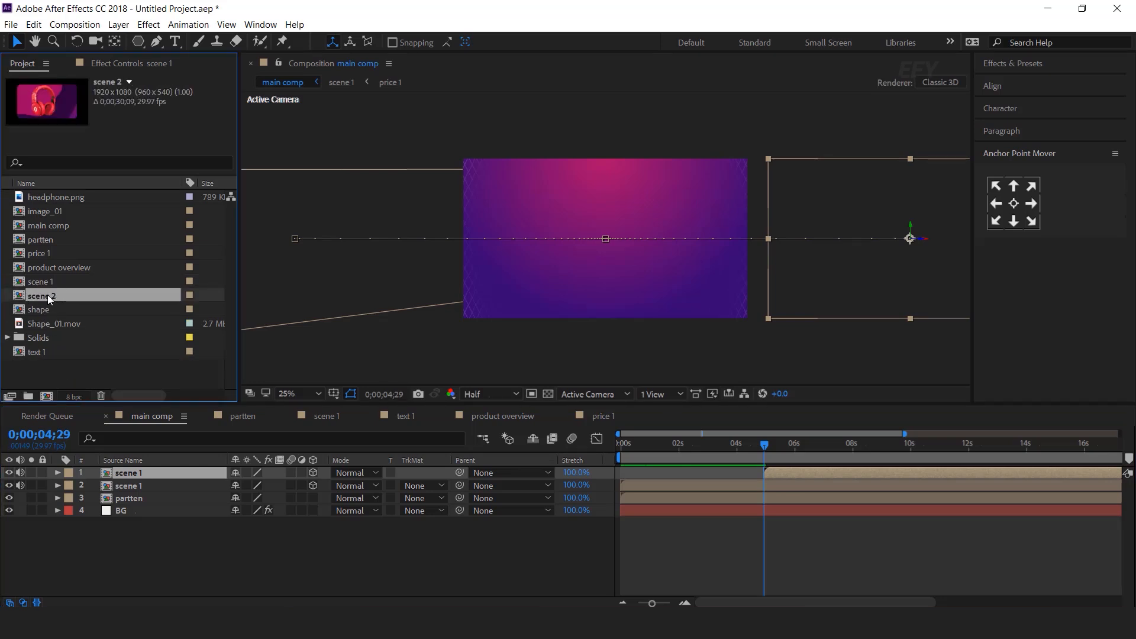
left_click_drag(40, 296, 136, 474)
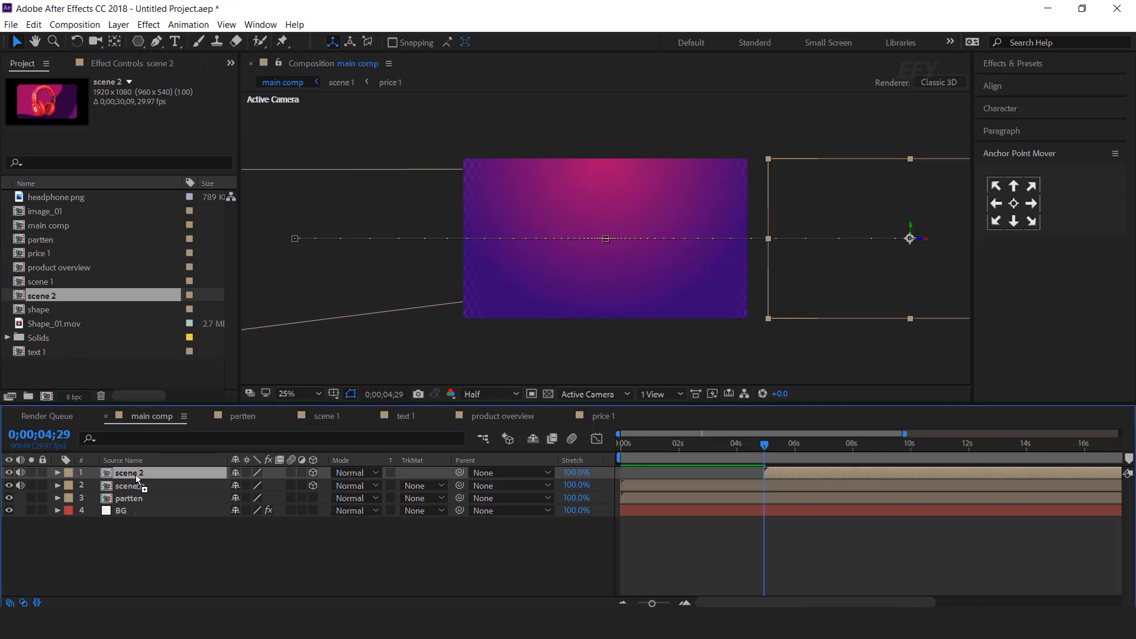
In scene 2, duplicate image_01 as image_02 and swap it in for the image_01 layer
double_click(140, 472)
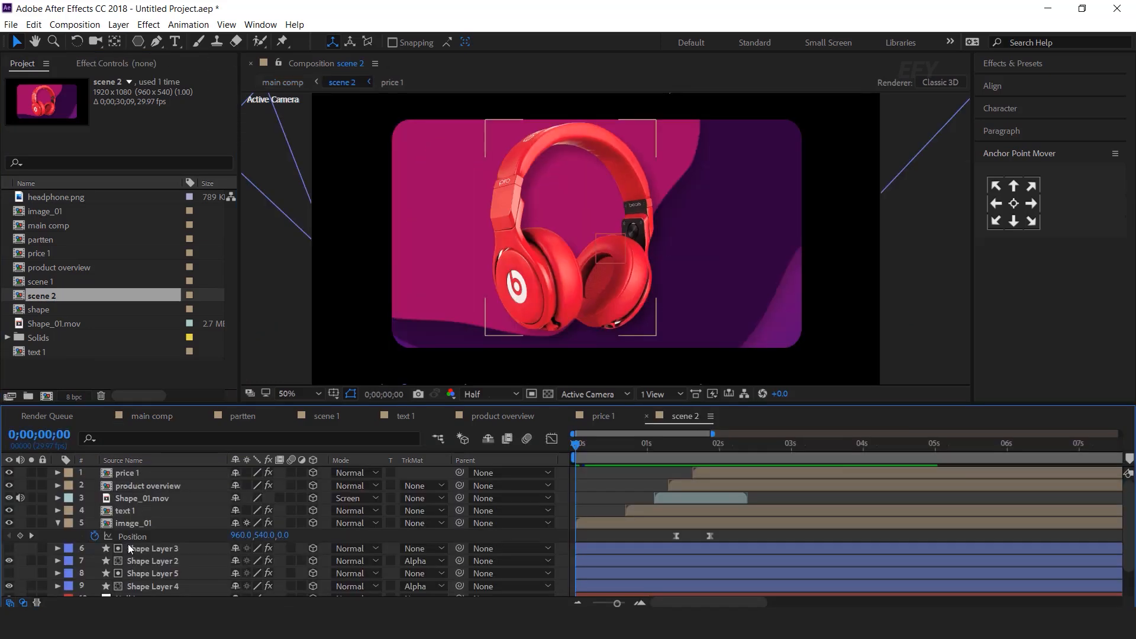
left_click(150, 521)
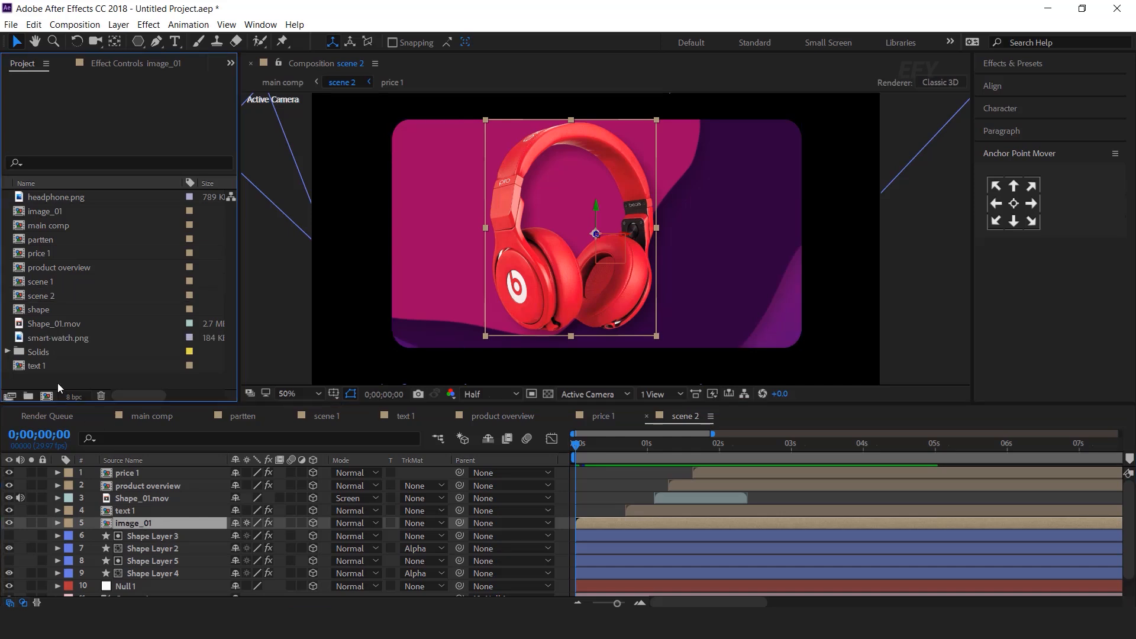
left_click(36, 211)
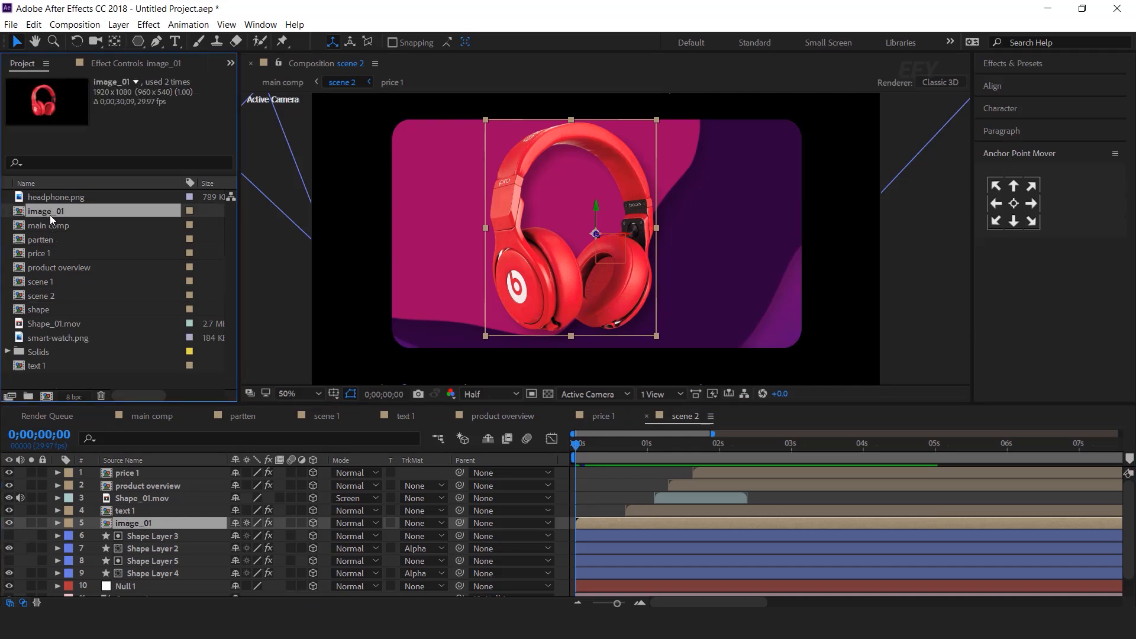
key("ctrl+d")
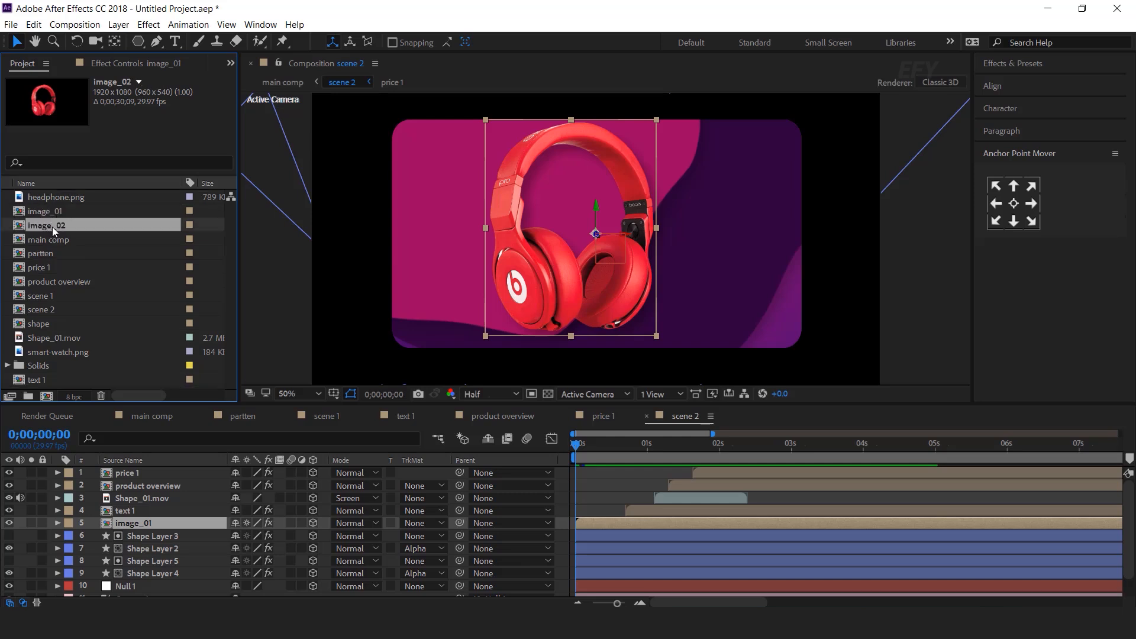
left_click_drag(46, 226, 155, 528)
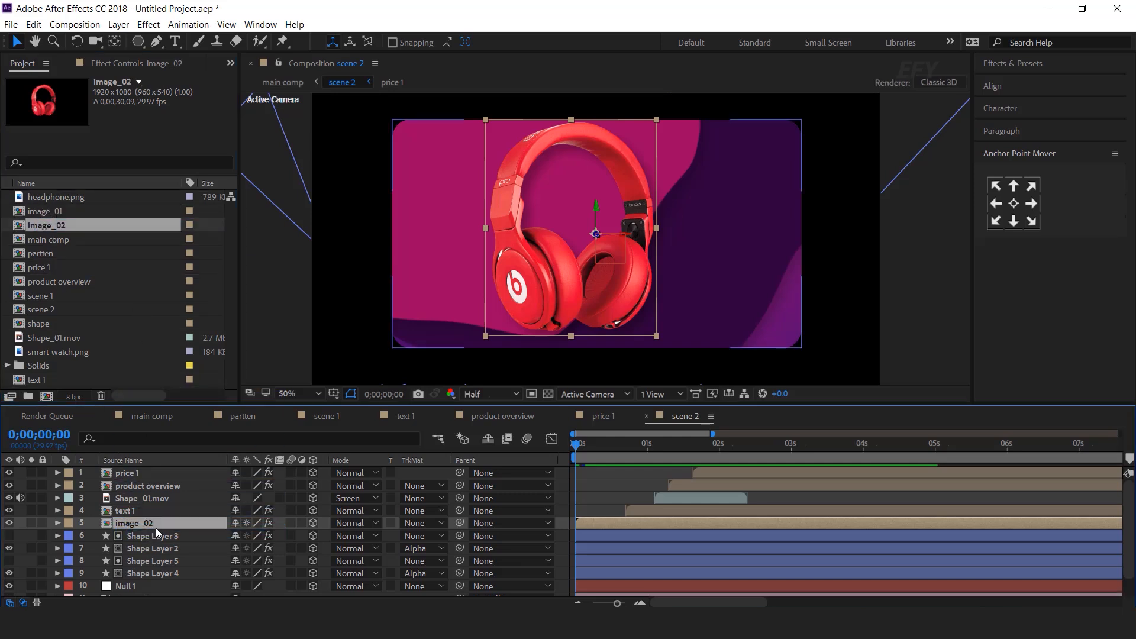
double_click(148, 523)
Replace headphone.png with smart-watch.png inside image_02 and scale it to 93.3%
left_click(155, 474)
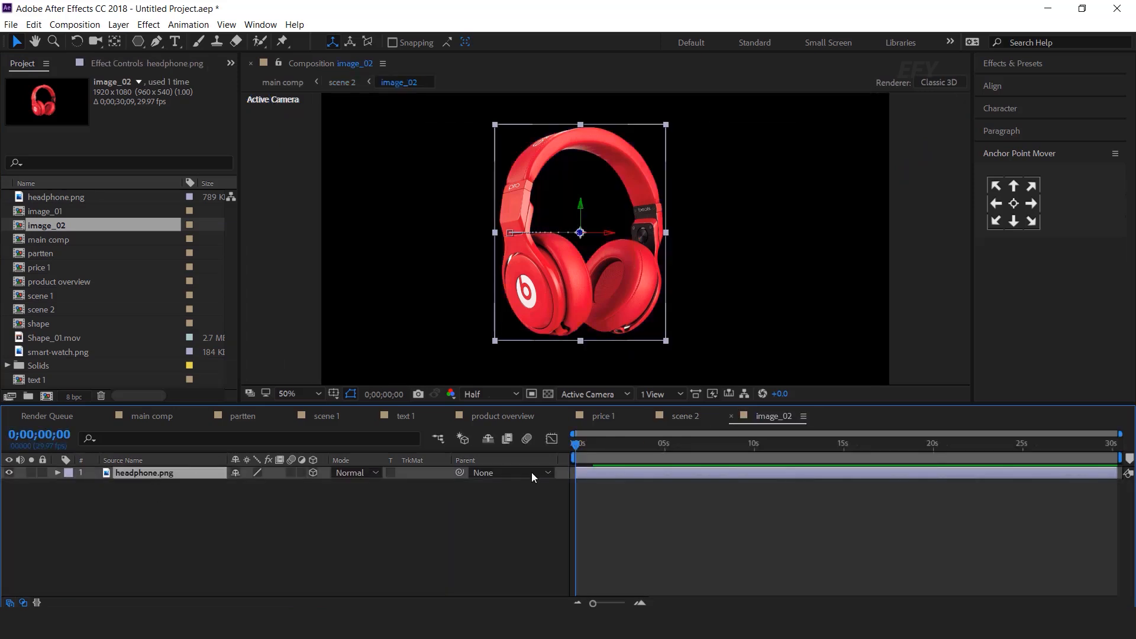
left_click_drag(599, 444, 574, 444)
left_click(56, 351)
left_click_drag(59, 351, 154, 473)
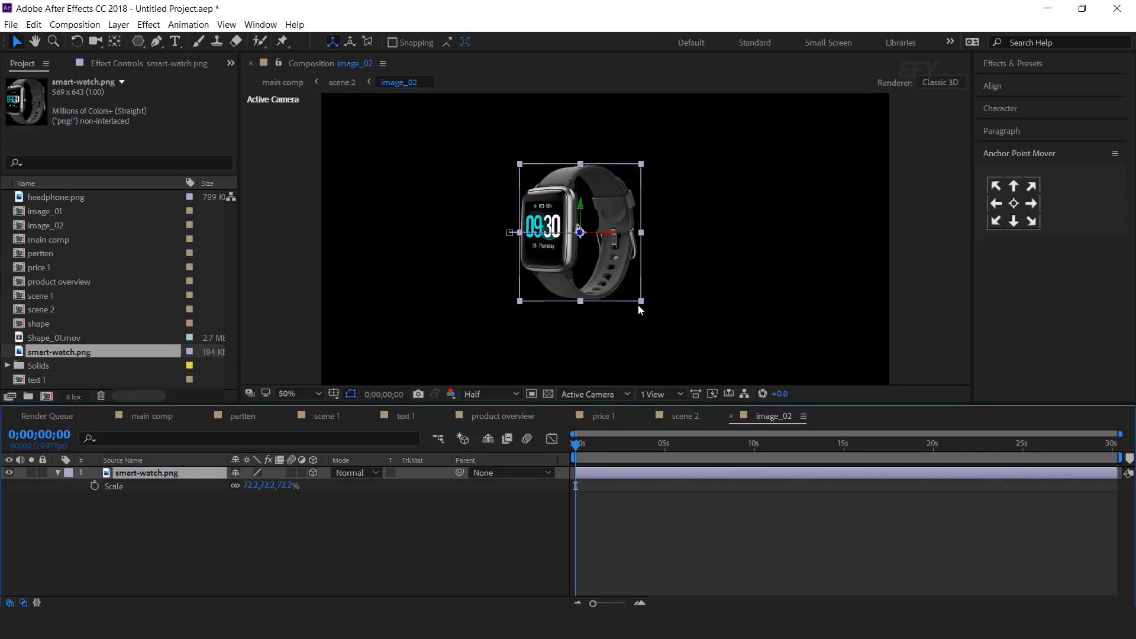
left_click_drag(641, 301, 661, 325)
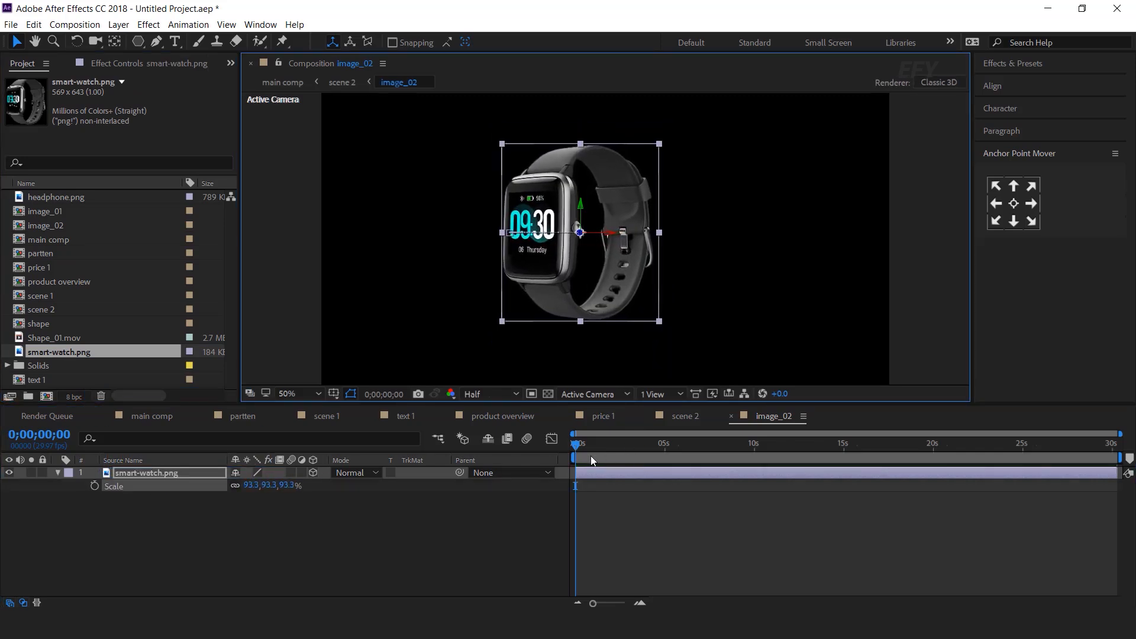
key("space")
key("space")
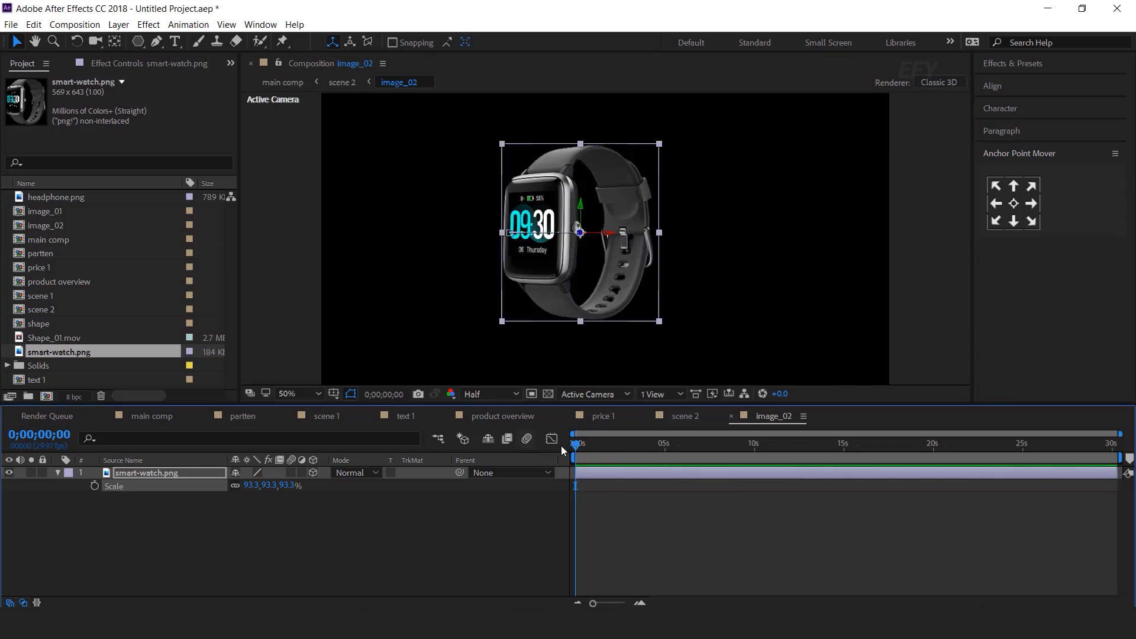
left_click(686, 416)
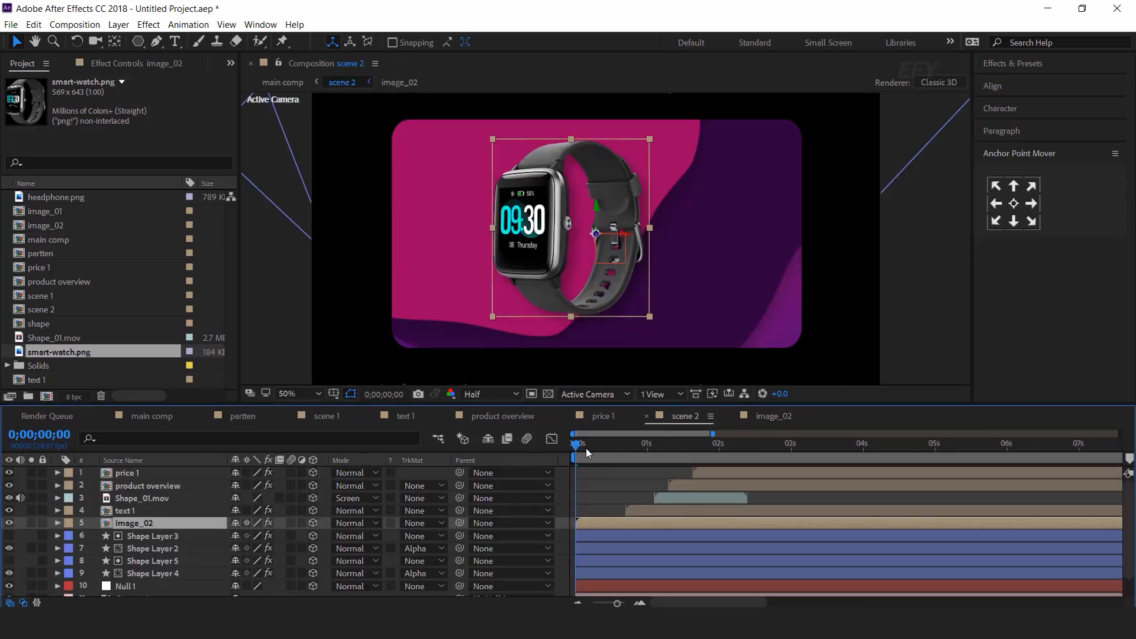
Tilt the scene 2 watch to -20° Z Rotation
left_click_drag(585, 449, 683, 448)
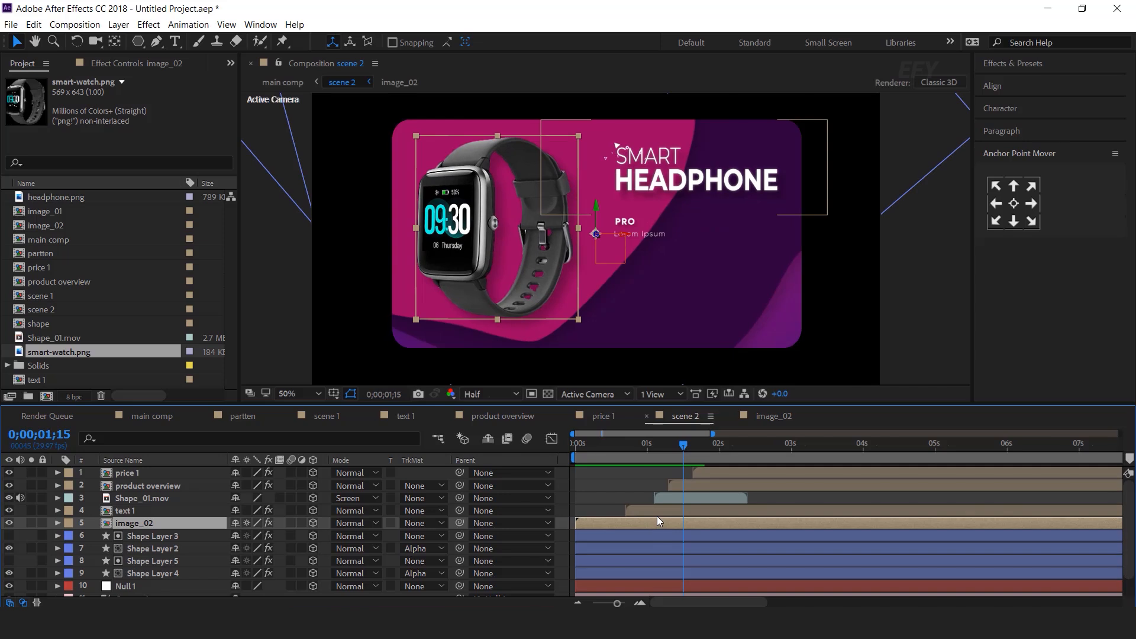
key("r")
left_click_drag(248, 573, 239, 574)
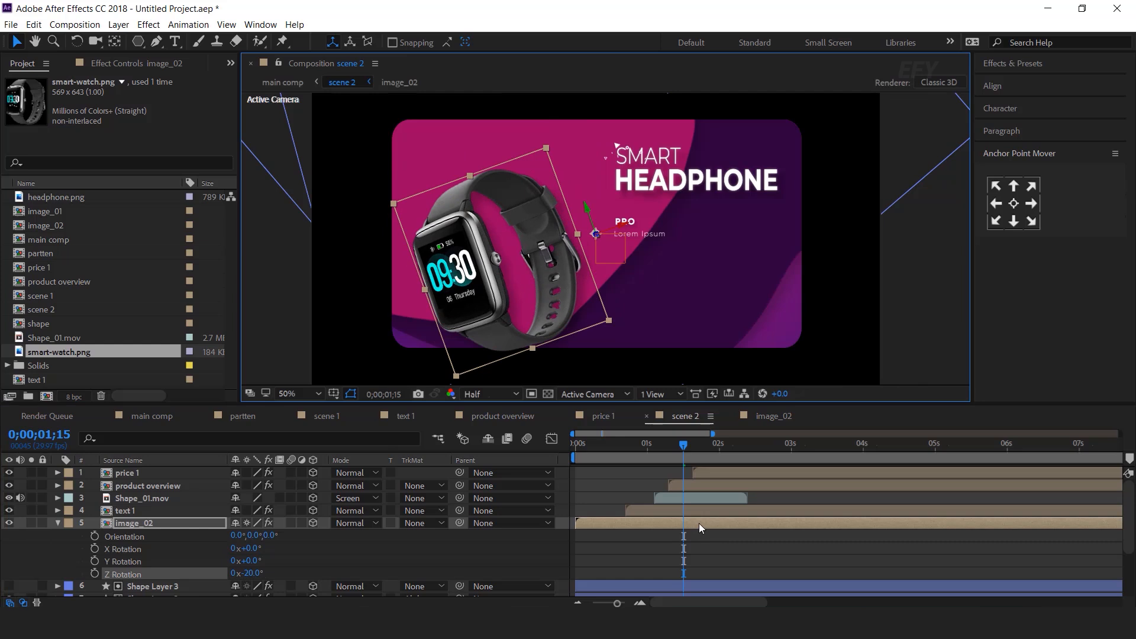
Raise the watch's first Position keyframe to 954, 434 and preview the scene
key("p")
left_click_drag(725, 539, 574, 537)
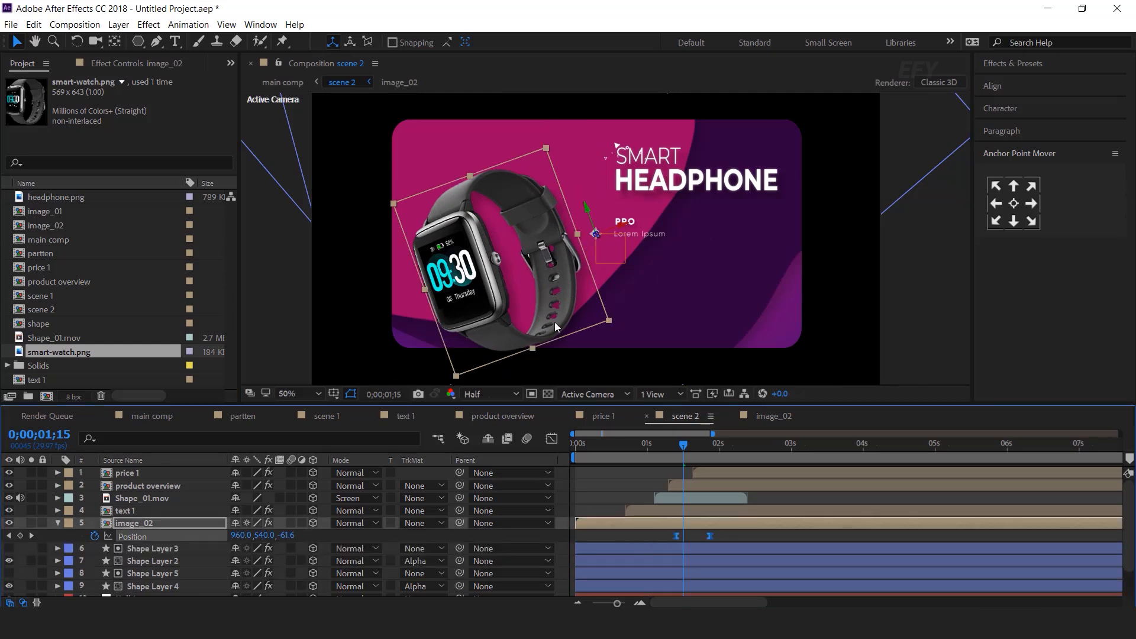
left_click_drag(535, 279, 533, 260)
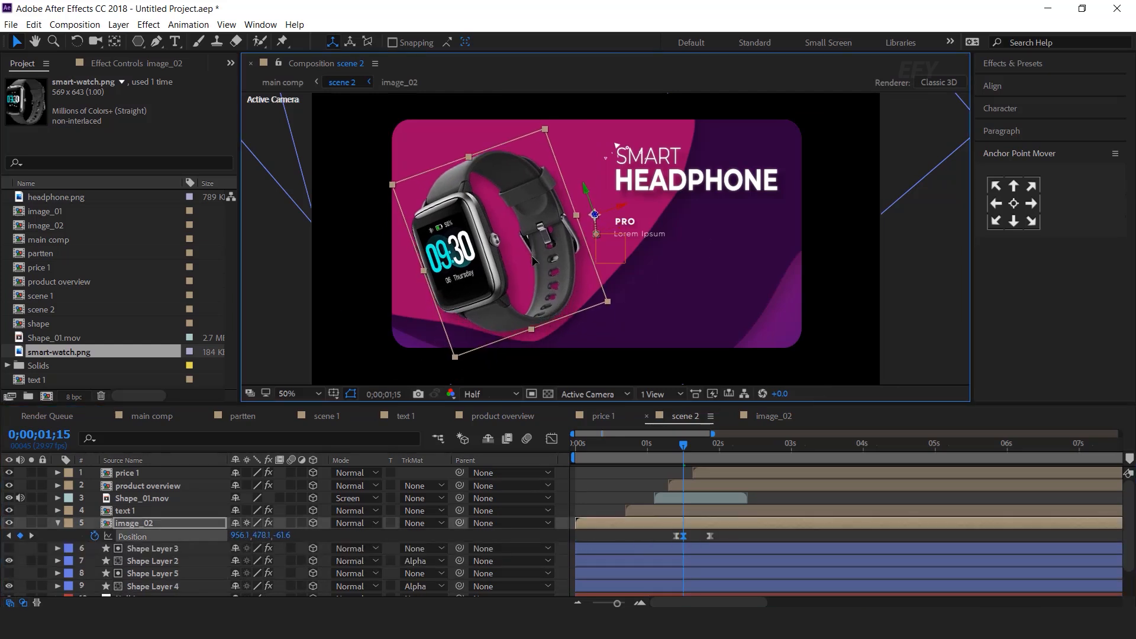
key("ctrl+z")
left_click(8, 535)
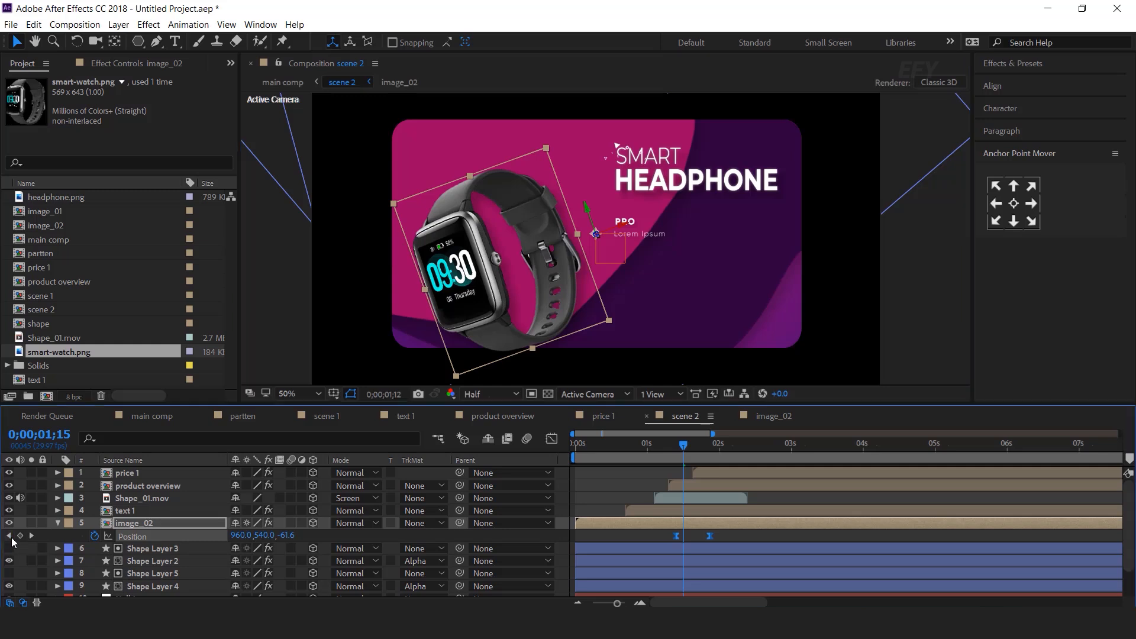
left_click_drag(527, 269, 526, 242)
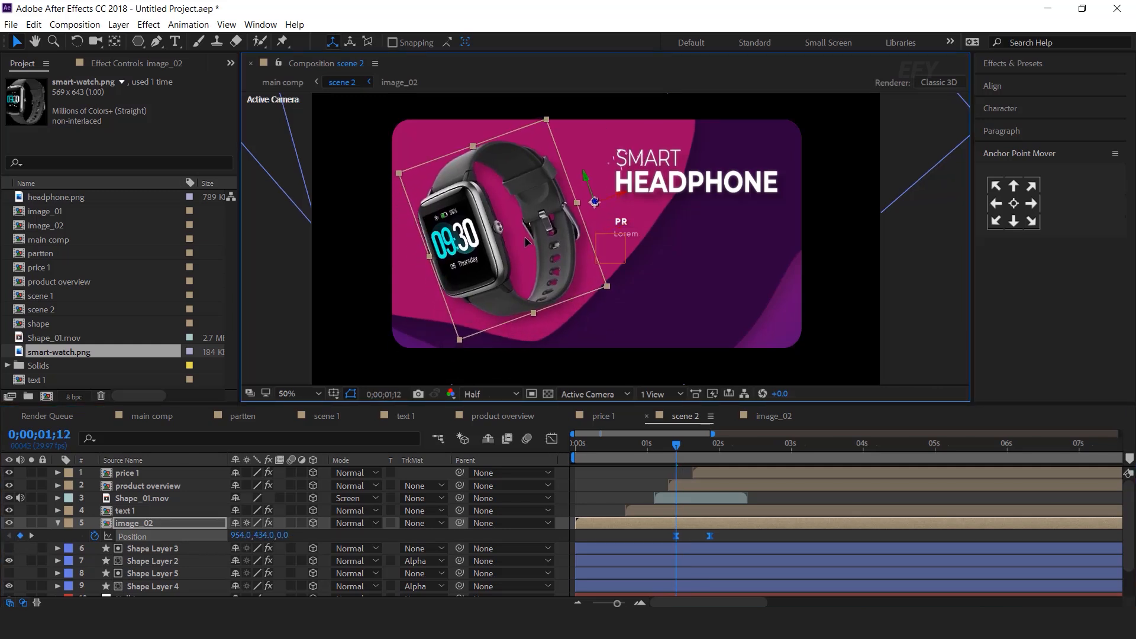
left_click(758, 539)
left_click_drag(618, 445, 540, 466)
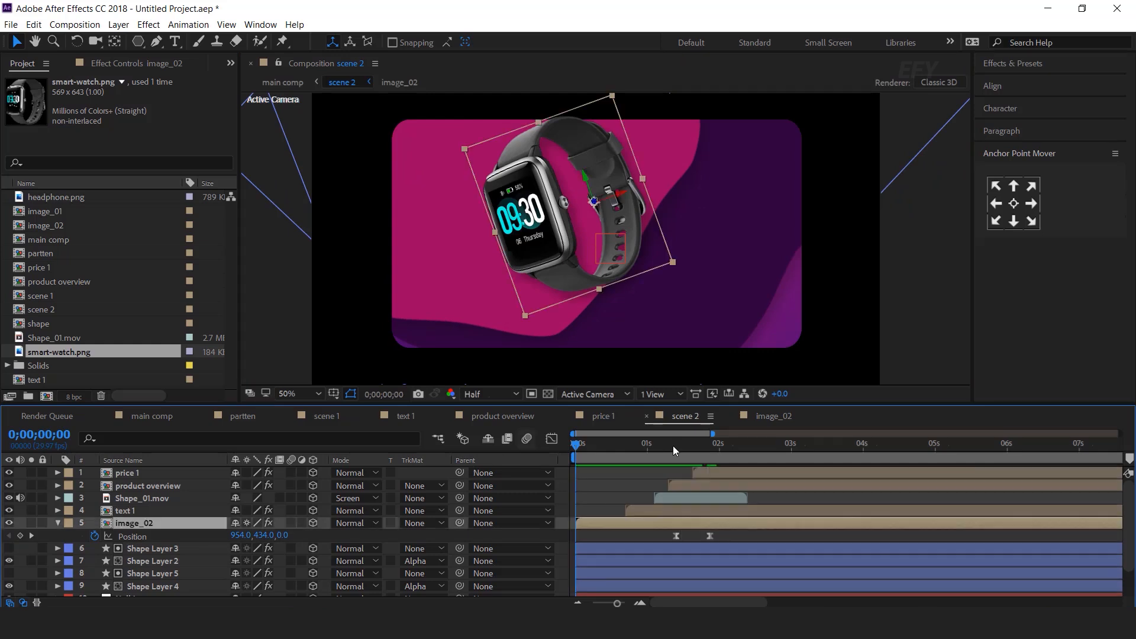
key("space")
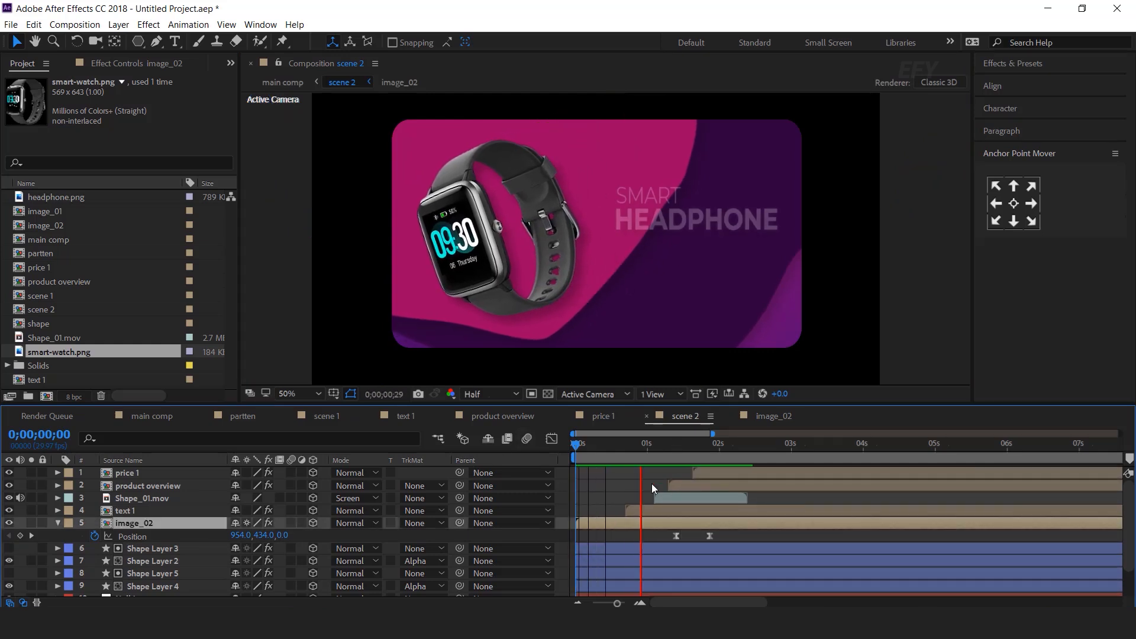
left_click_drag(670, 444, 766, 445)
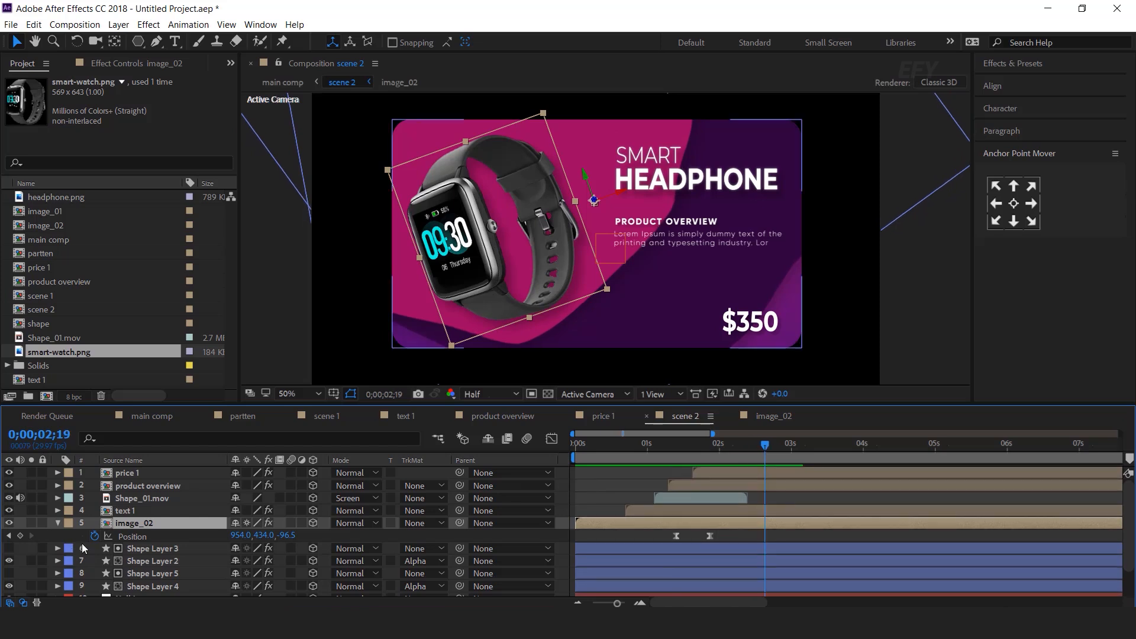
left_click(57, 523)
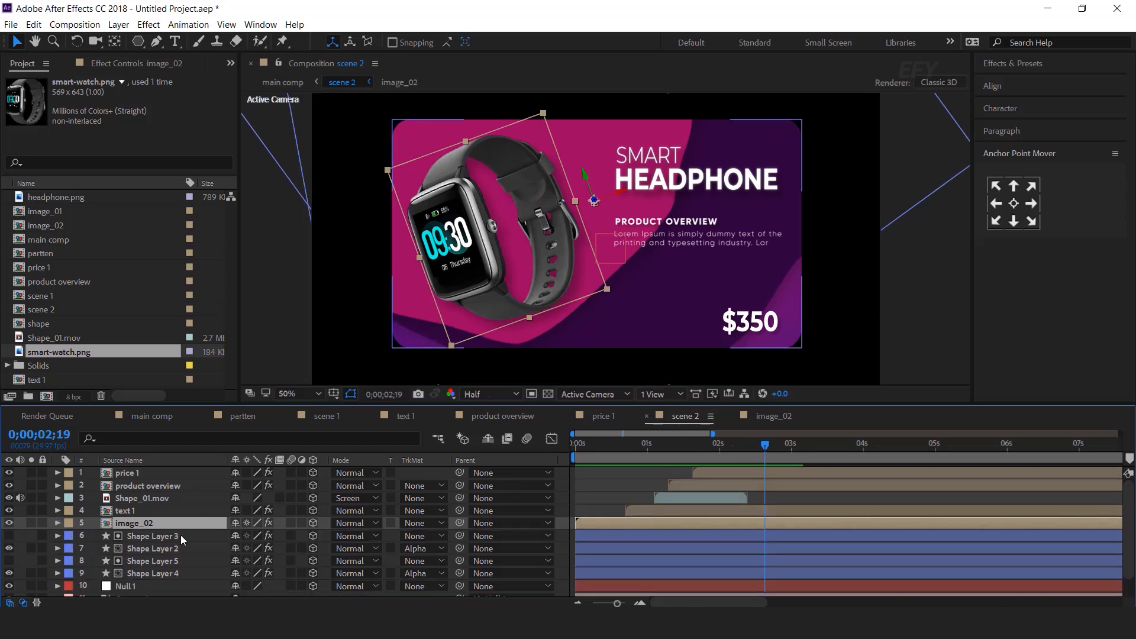
Duplicate text 1 as text 2, swap it into scene 2, and retitle it SMARTFIT SMART WATCH
left_click(50, 379)
key("ctrl+d")
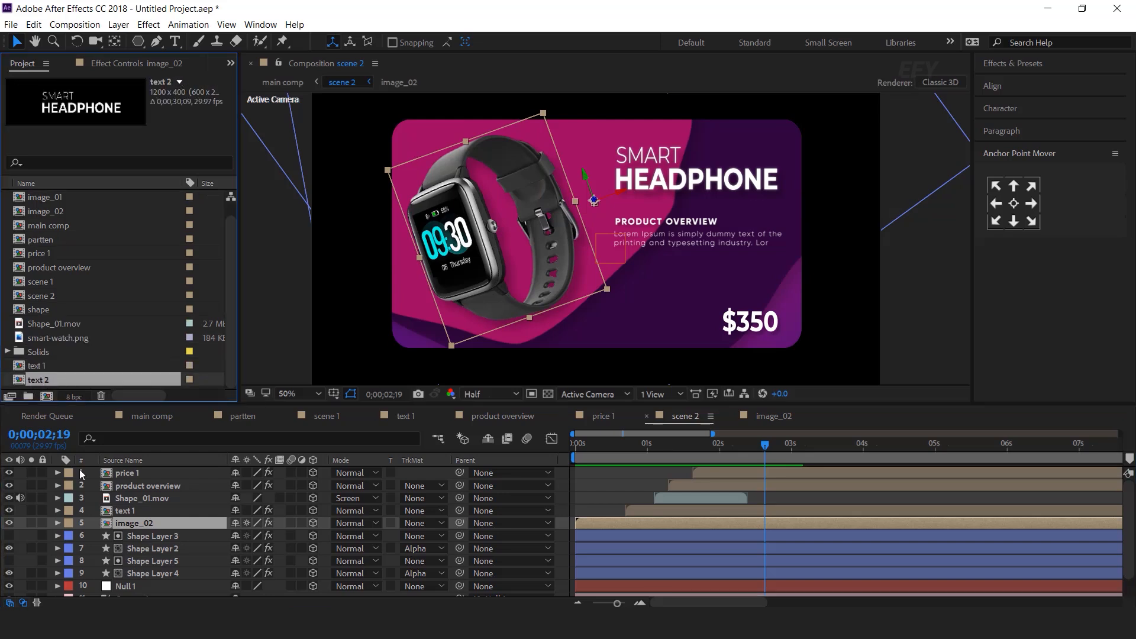
left_click(141, 511)
left_click_drag(36, 379, 123, 516)
double_click(121, 512)
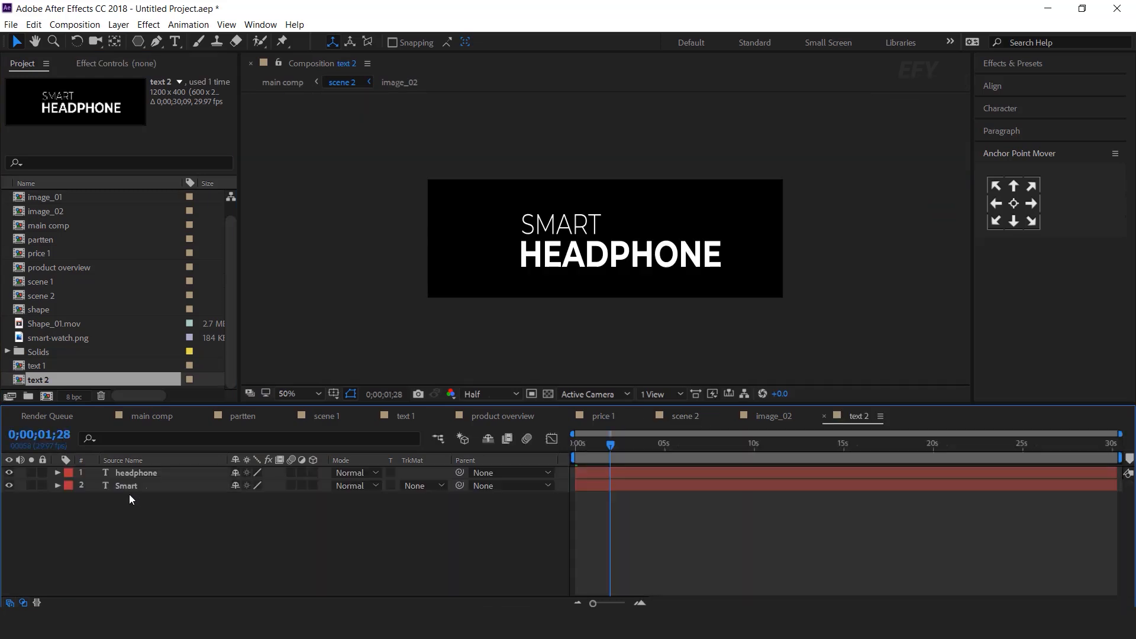
left_click(577, 258)
double_click(578, 258)
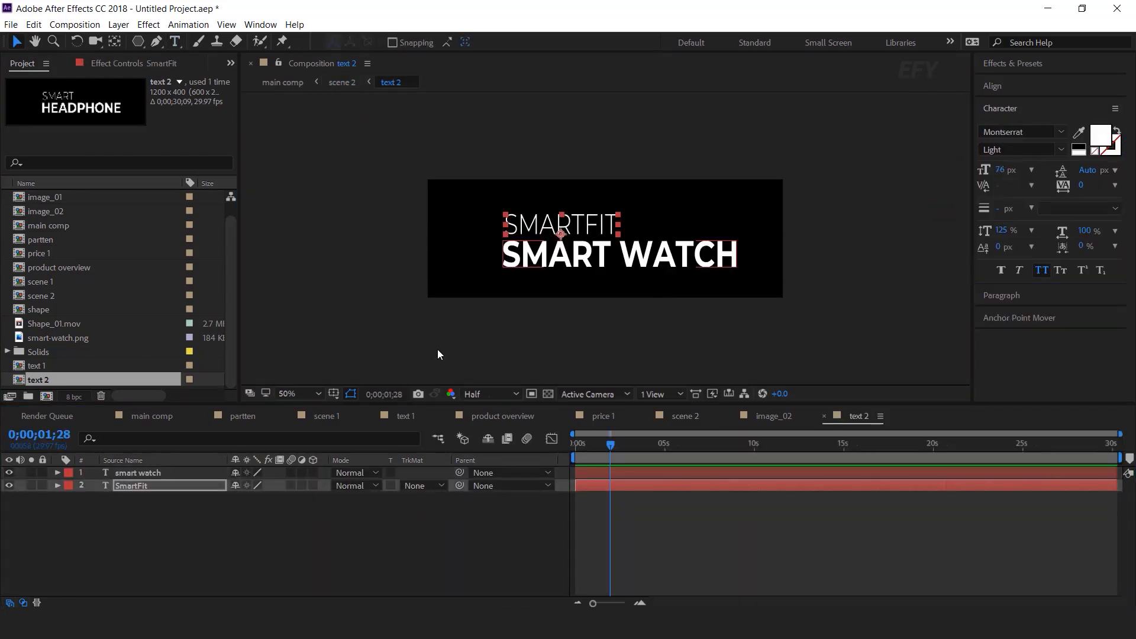
left_click(420, 546)
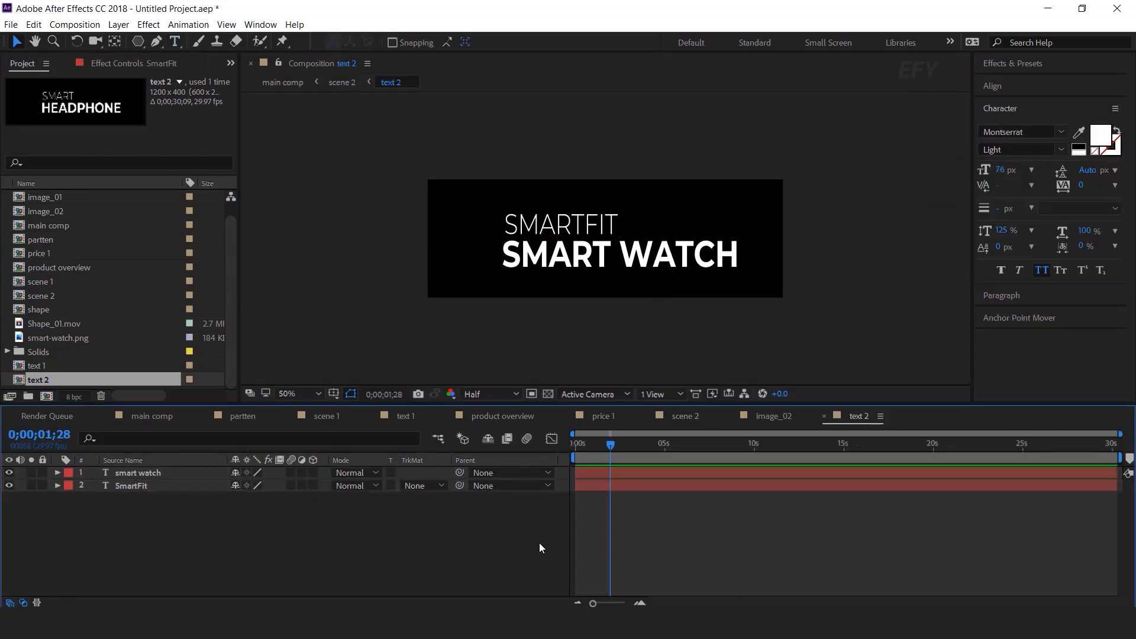
Duplicate price 1 as price 2 and swap it in for scene 2's $350 price, now $333
left_click(684, 416)
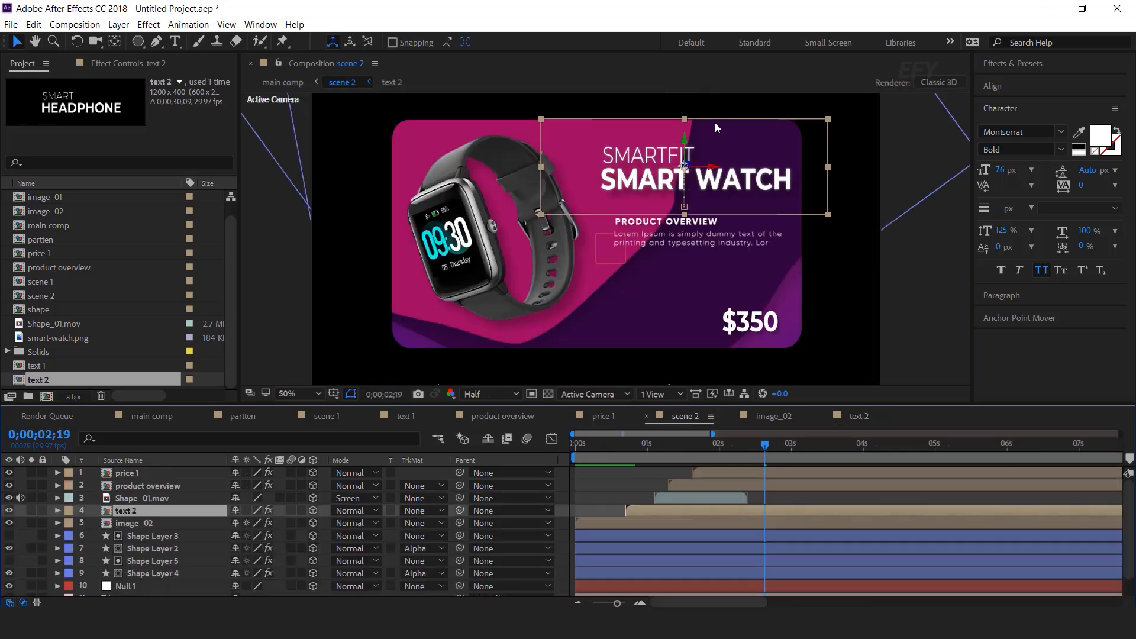
left_click(750, 329)
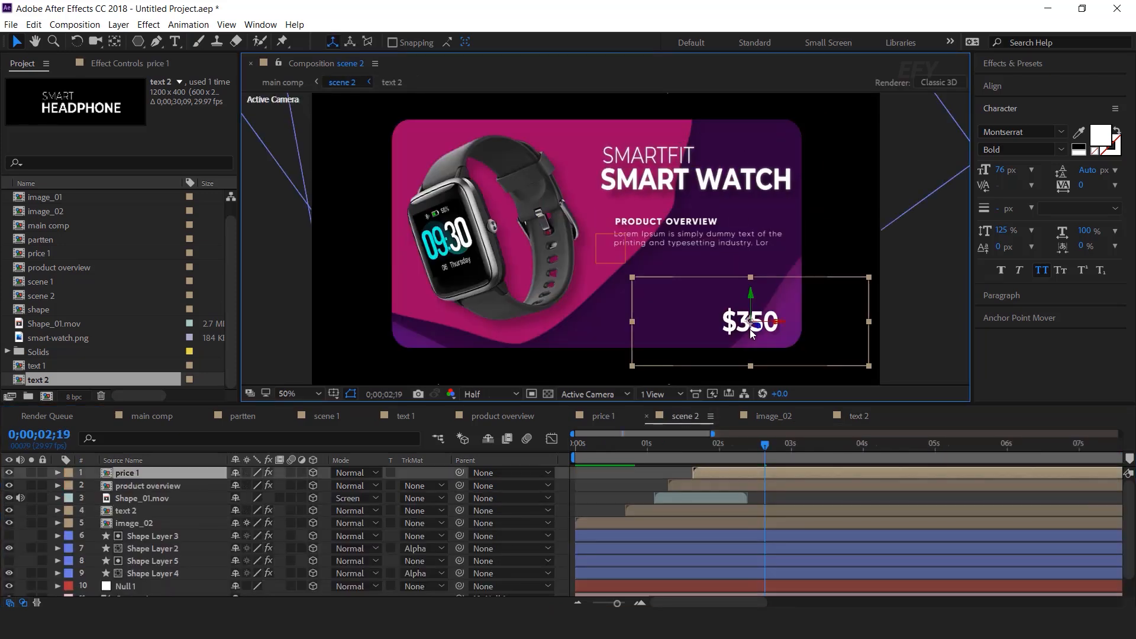
left_click(46, 254)
key("ctrl+d")
left_click_drag(46, 254, 145, 404)
left_click_drag(145, 404, 146, 471)
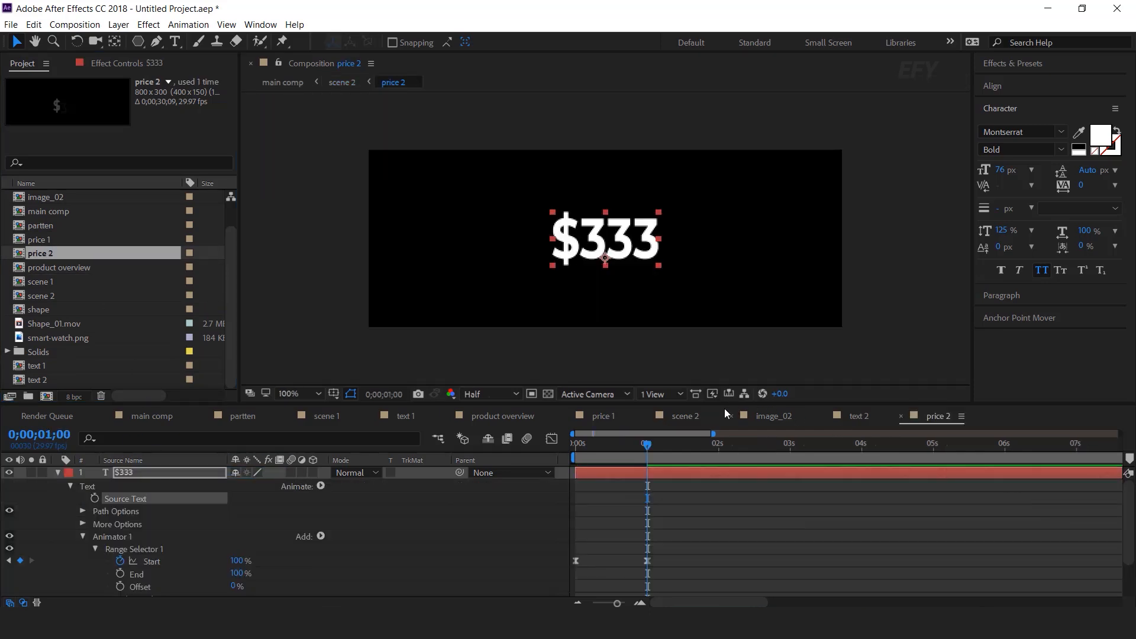
left_click(683, 417)
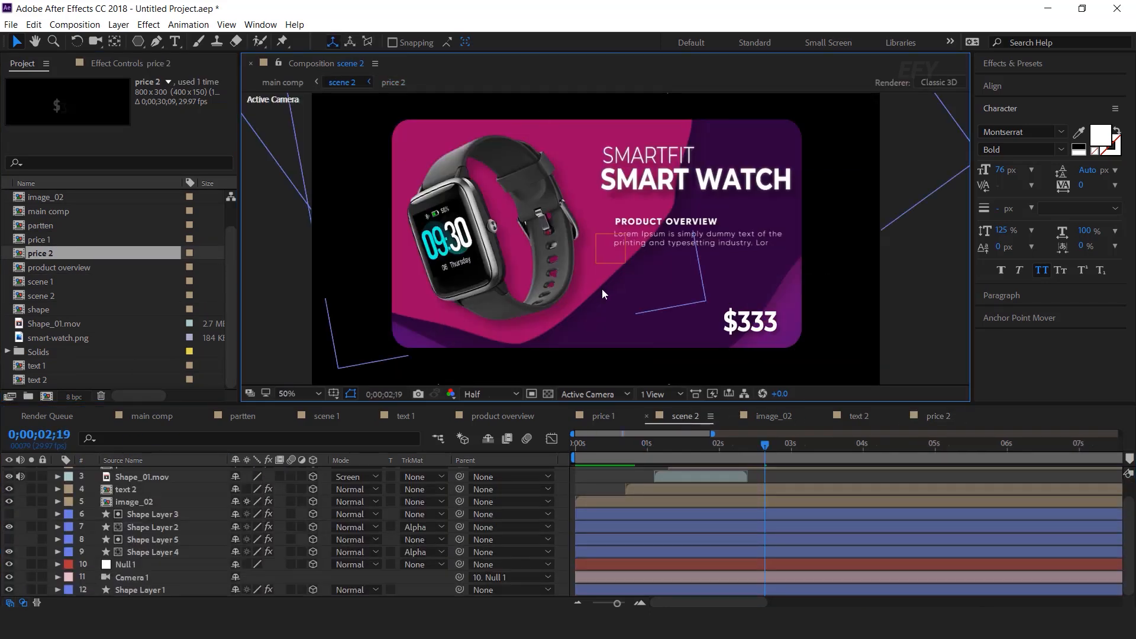
left_click(176, 553)
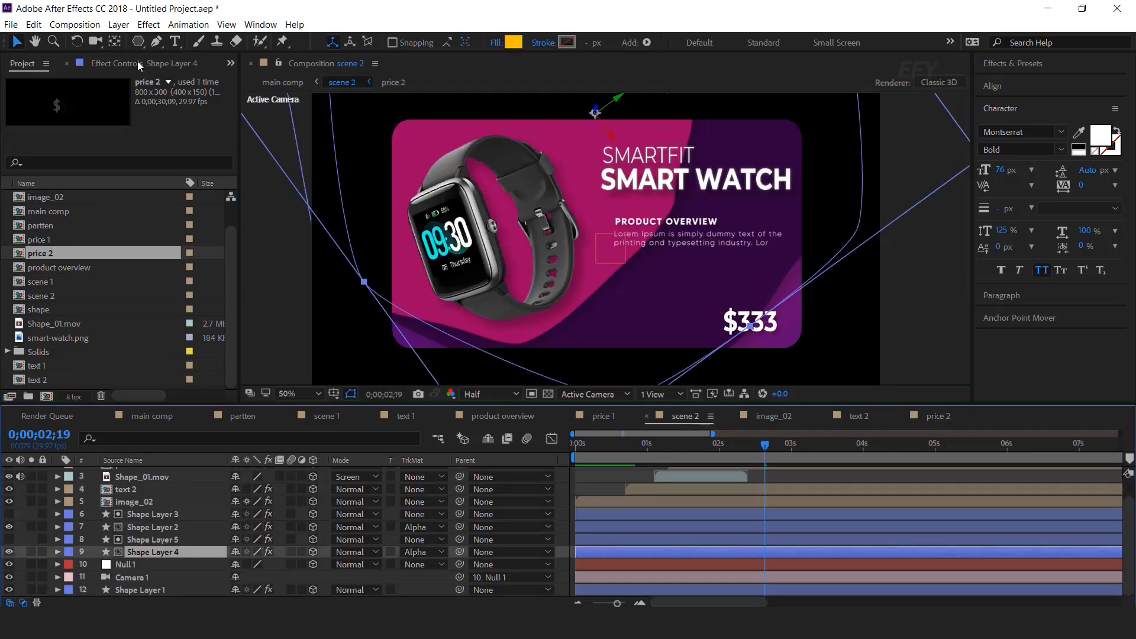
Set Shape Layer 4's Tint Map White To colour to dark blue #002B53
left_click(118, 64)
scroll(135, 310, "down", 2)
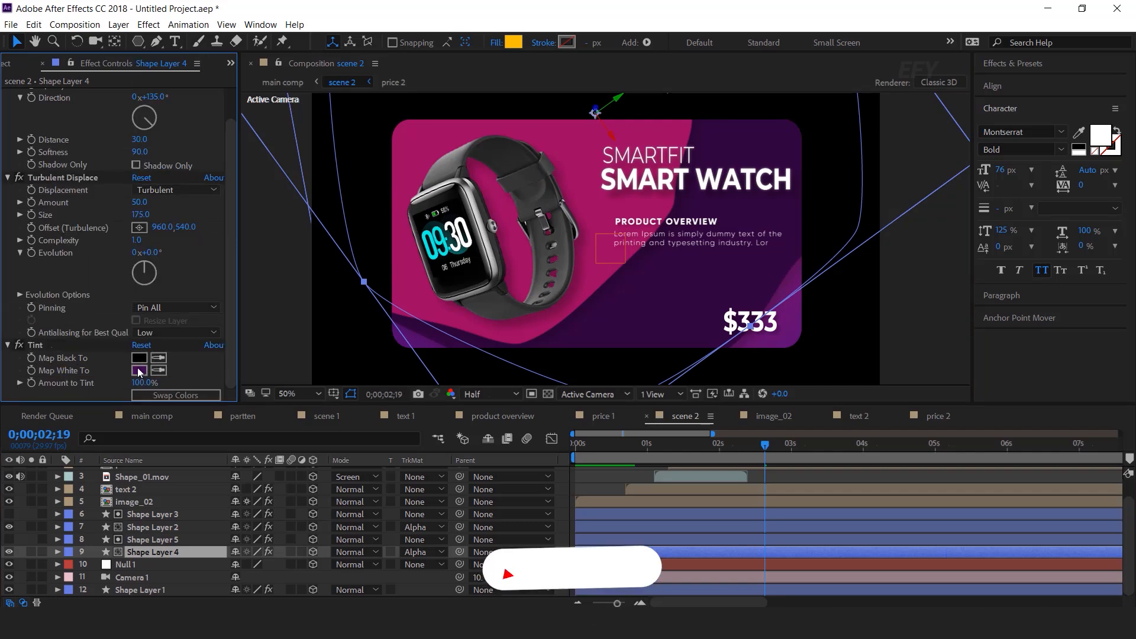
left_click(139, 370)
left_click(258, 227)
mouse_move(257, 229)
left_mouse_down()
mouse_move(257, 332)
mouse_move(259, 219)
left_mouse_up()
key("Return")
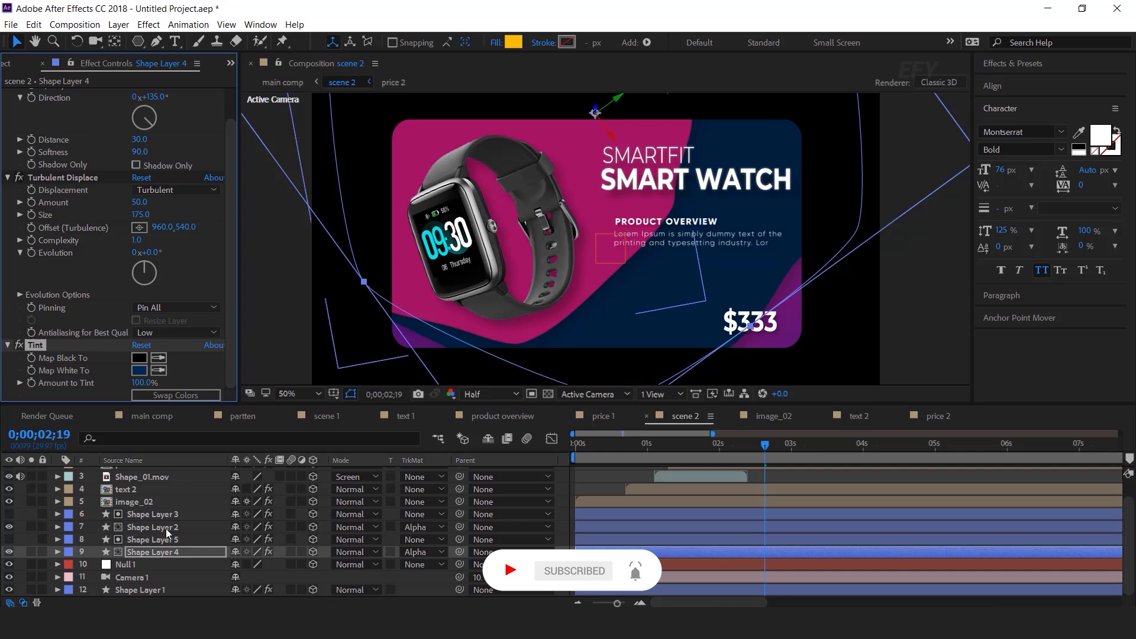
Tint Shape Layer 2 light blue #02B8D3 and switch to the main comp
left_click(165, 527)
scroll(162, 279, "down", 2)
left_click(139, 370)
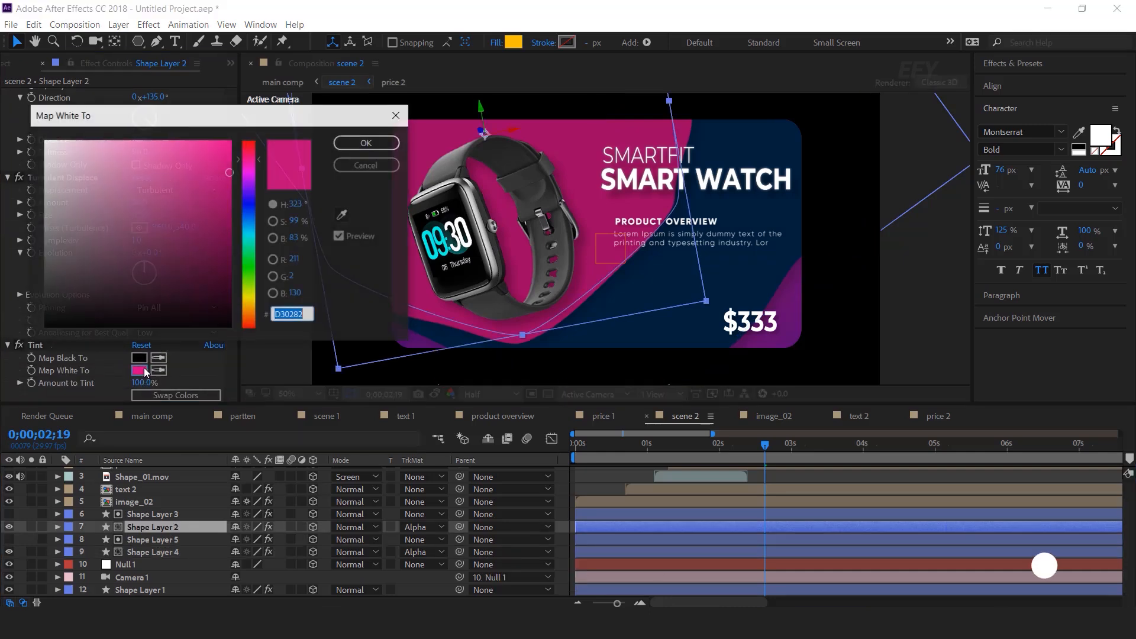
left_click(258, 227)
left_click_drag(257, 227, 258, 230)
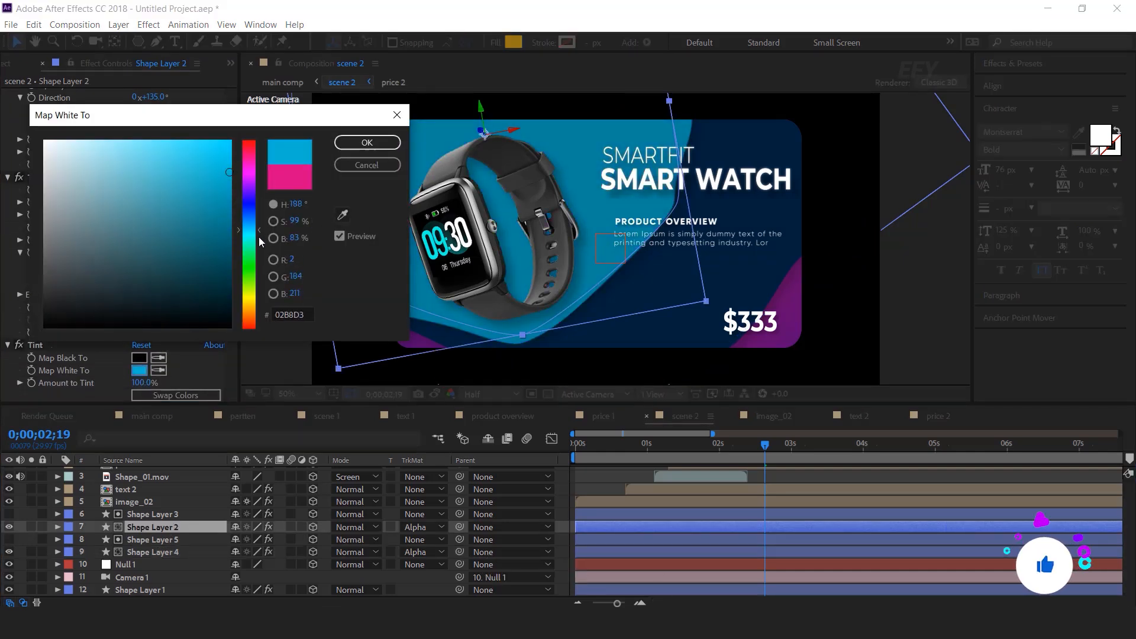
left_click(367, 143)
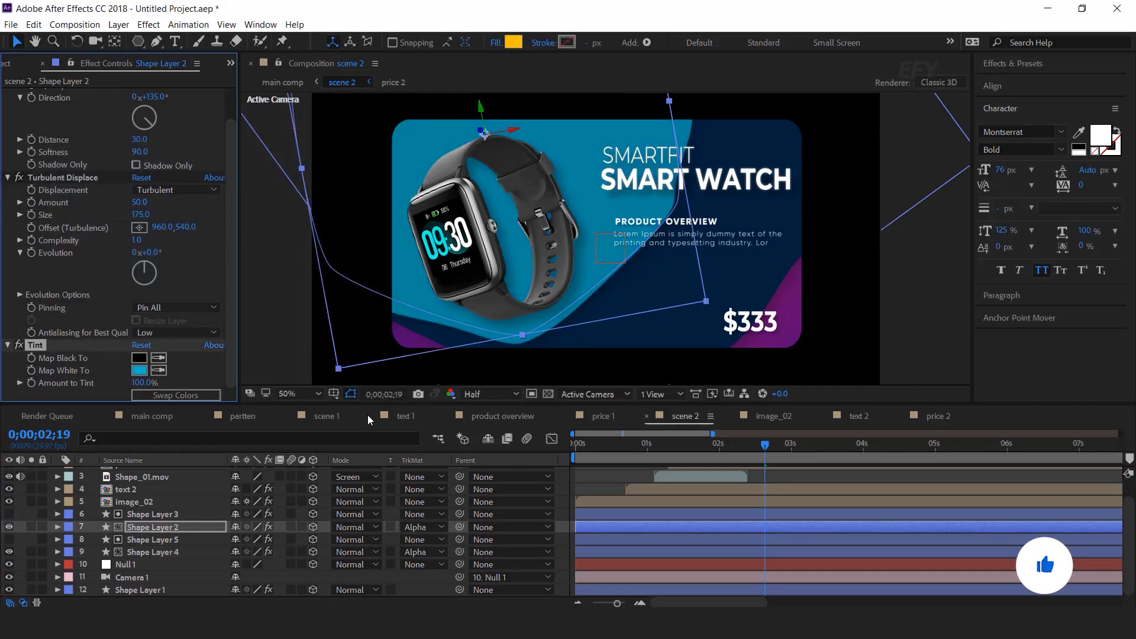
left_click(153, 416)
left_click(797, 538)
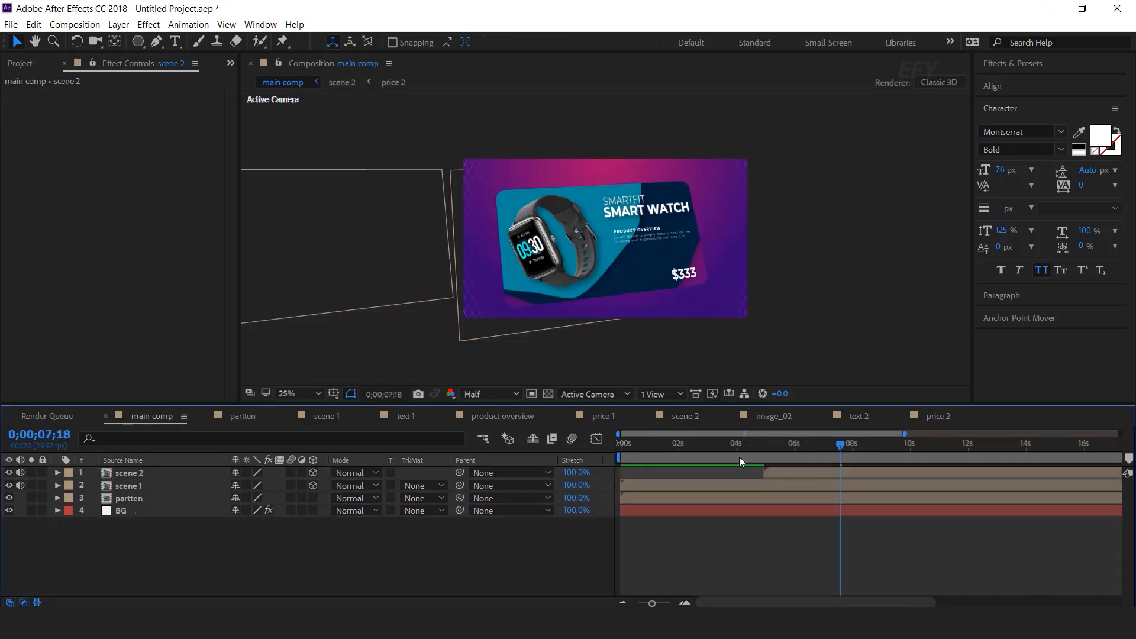
Scrub and preview the headphone-to-watch transition between 03;23 and 05;28
left_click(730, 447)
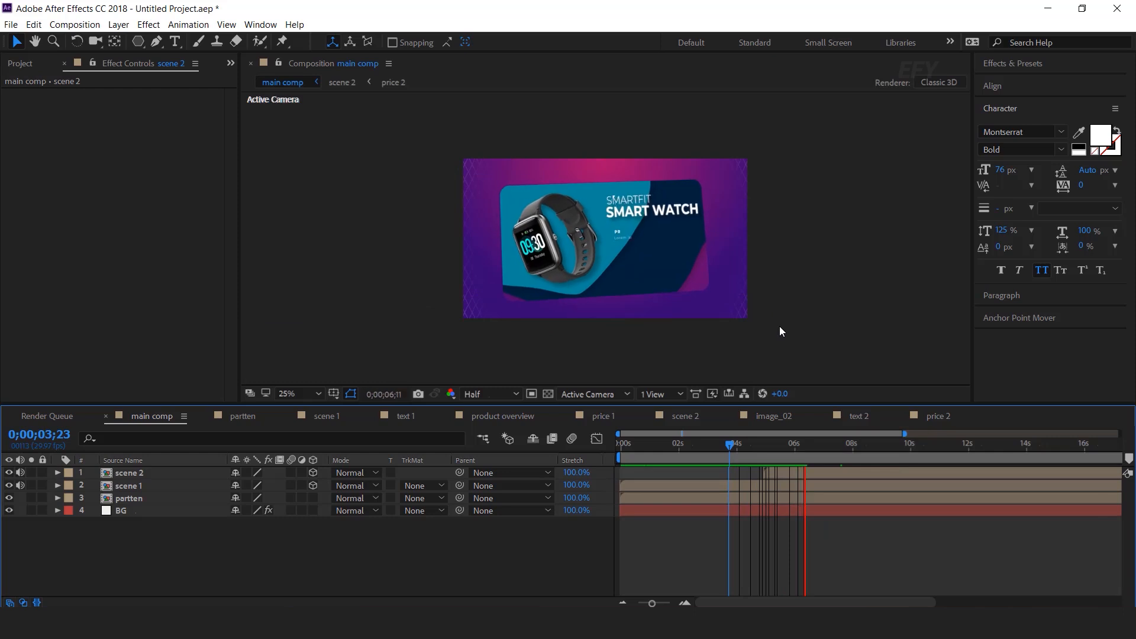
left_click_drag(760, 445, 775, 444)
key("space")
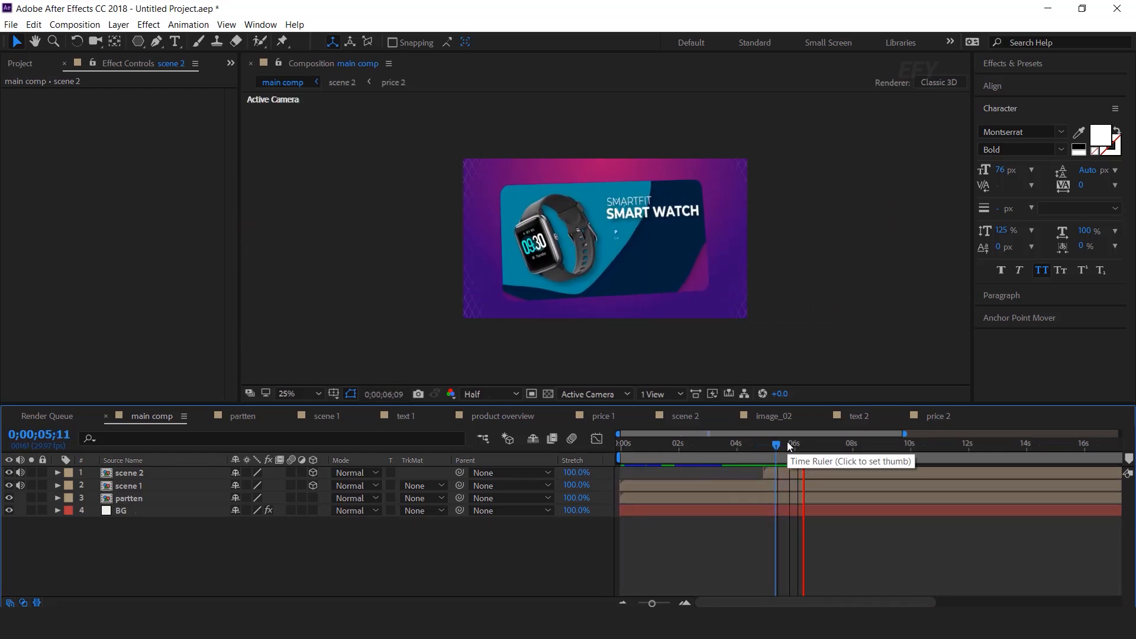
left_click(792, 442)
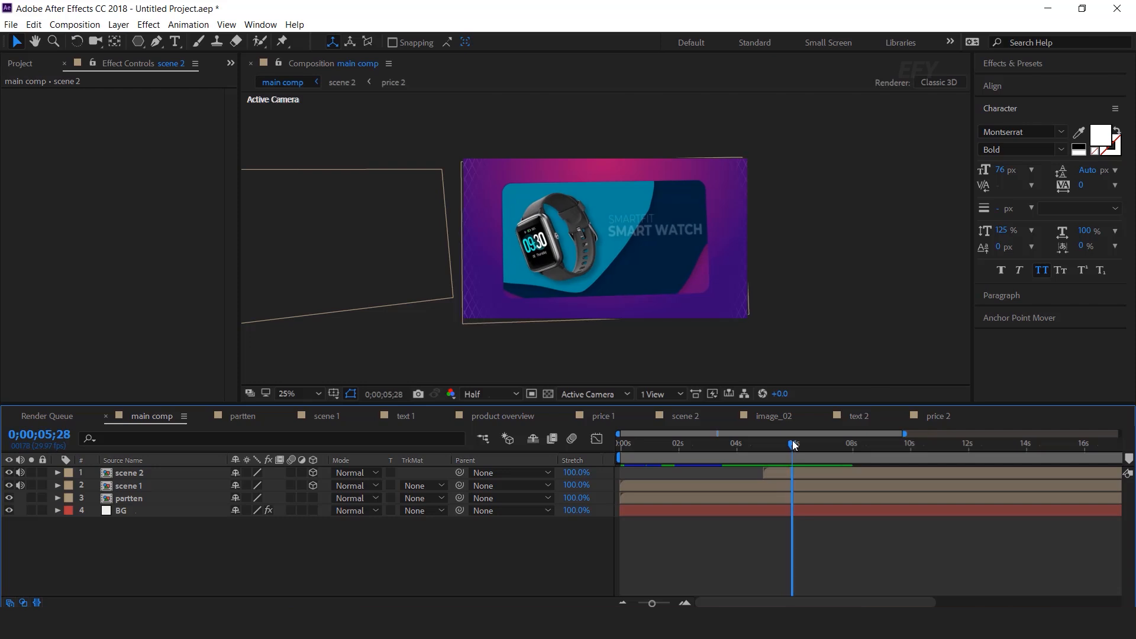
Delete scene 2's Position keyframe at 04;29 and raise the card above the frame to 960,-628
left_click(798, 472)
key("u")
key("j")
key("equal")
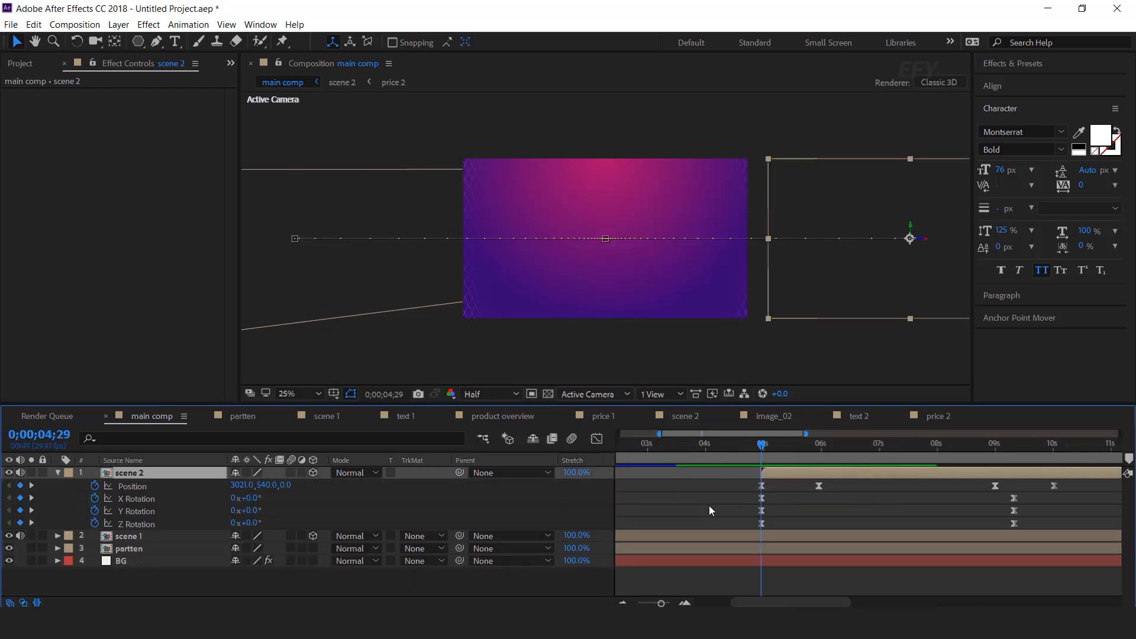
left_click(761, 488)
key("Delete")
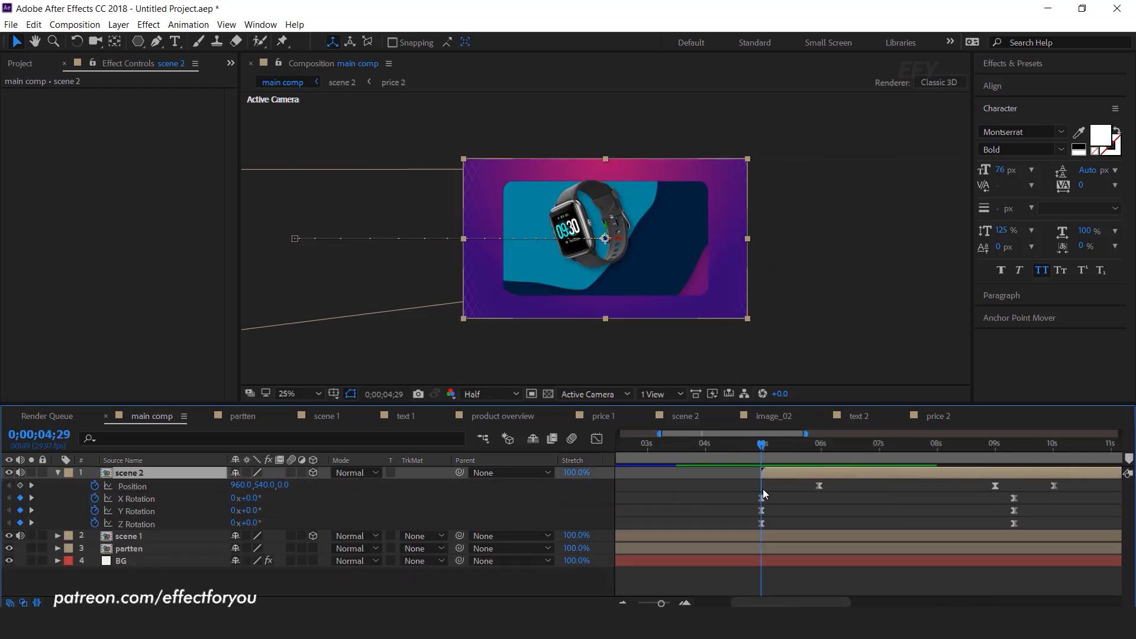
left_click_drag(647, 274, 634, 97)
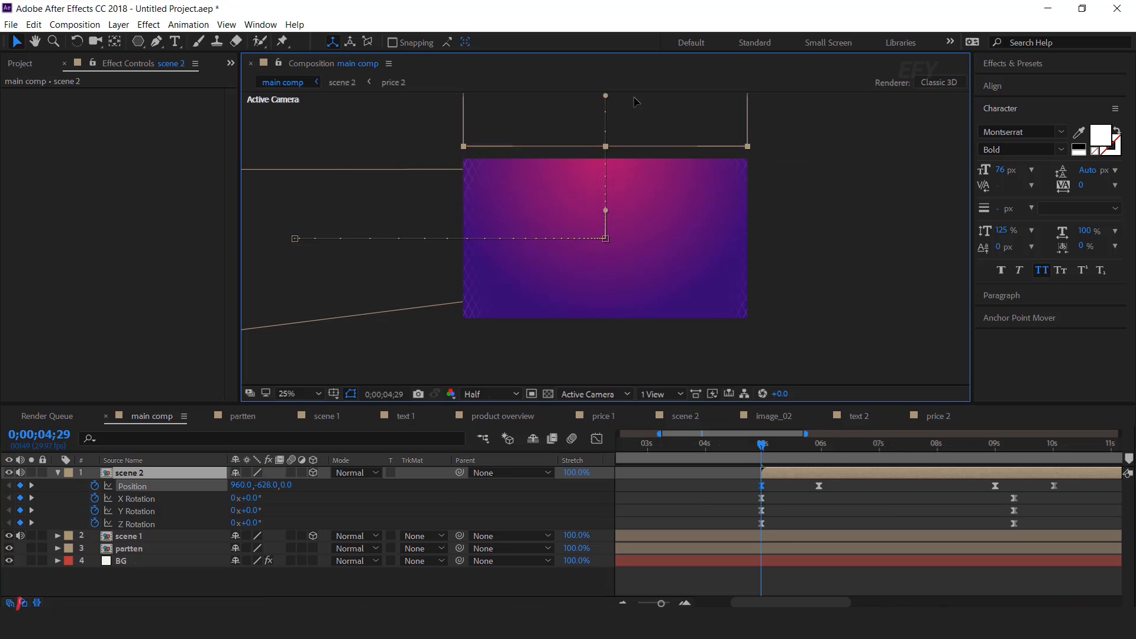
Preview the new drop-in entrance and move the playhead to 09;10
key("space")
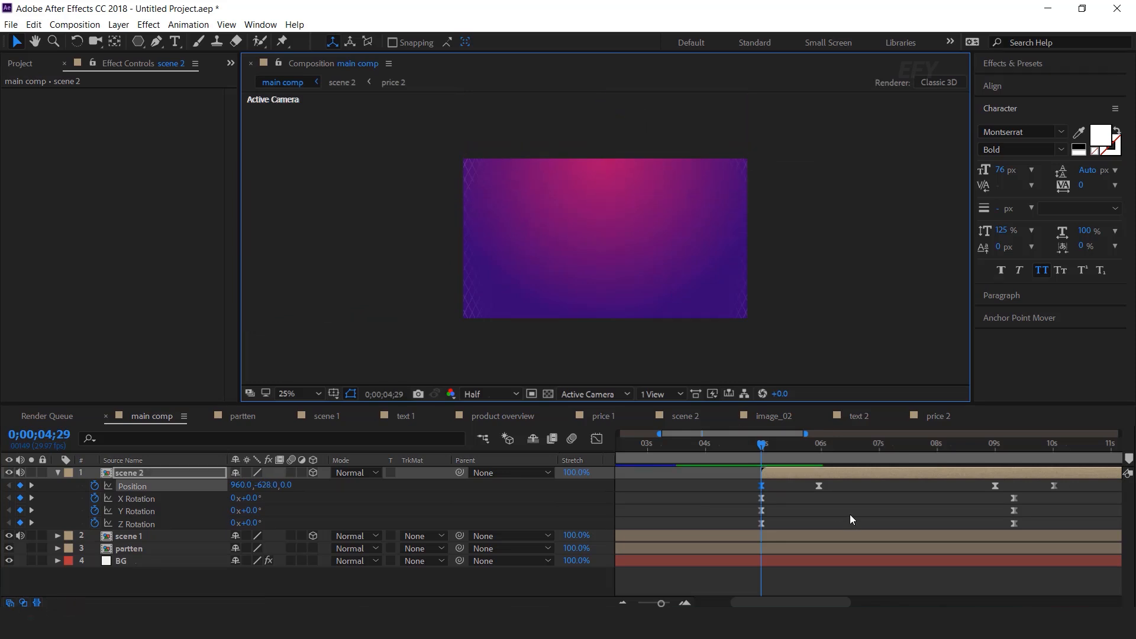
left_click(829, 444)
scroll(849, 485, "up", 2)
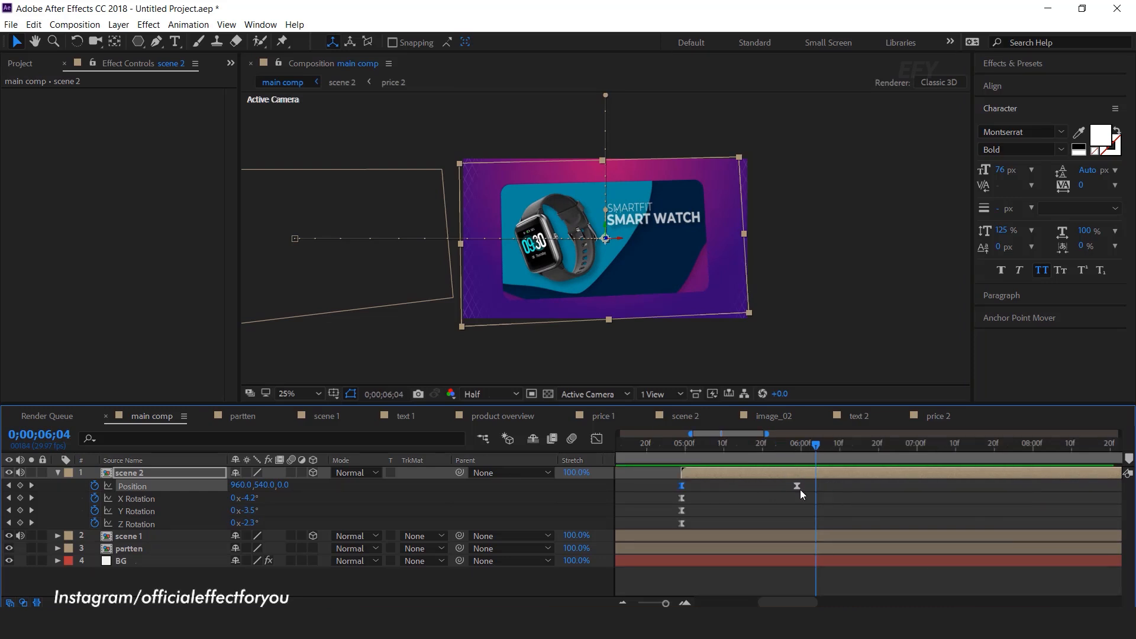
scroll(803, 500, "down", 4)
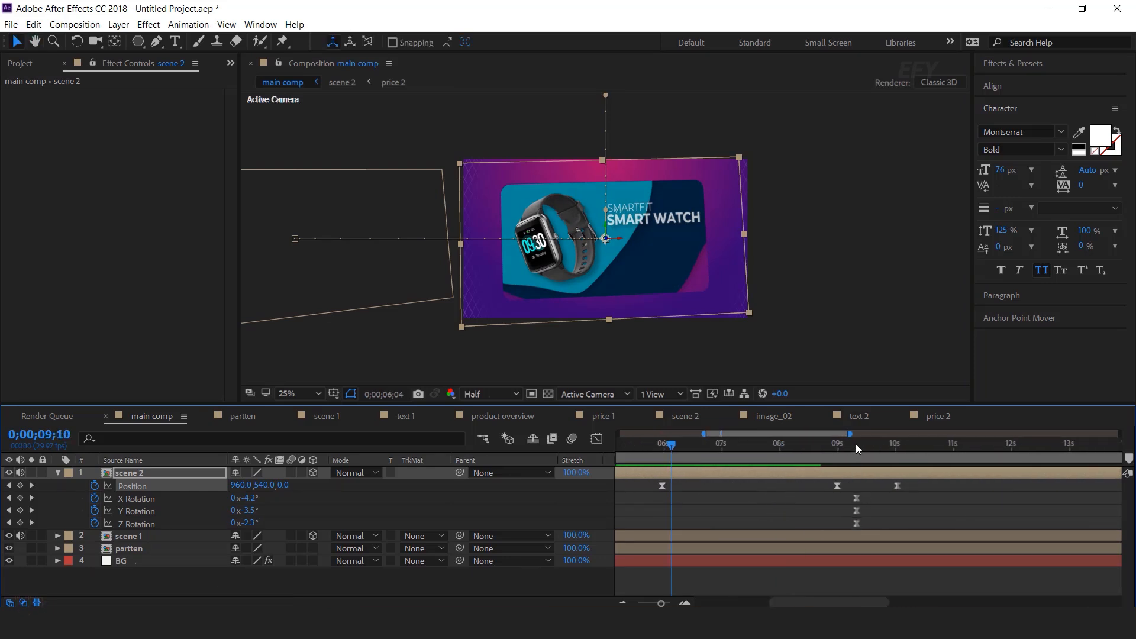
left_click(855, 443)
scroll(857, 516, "up", 2)
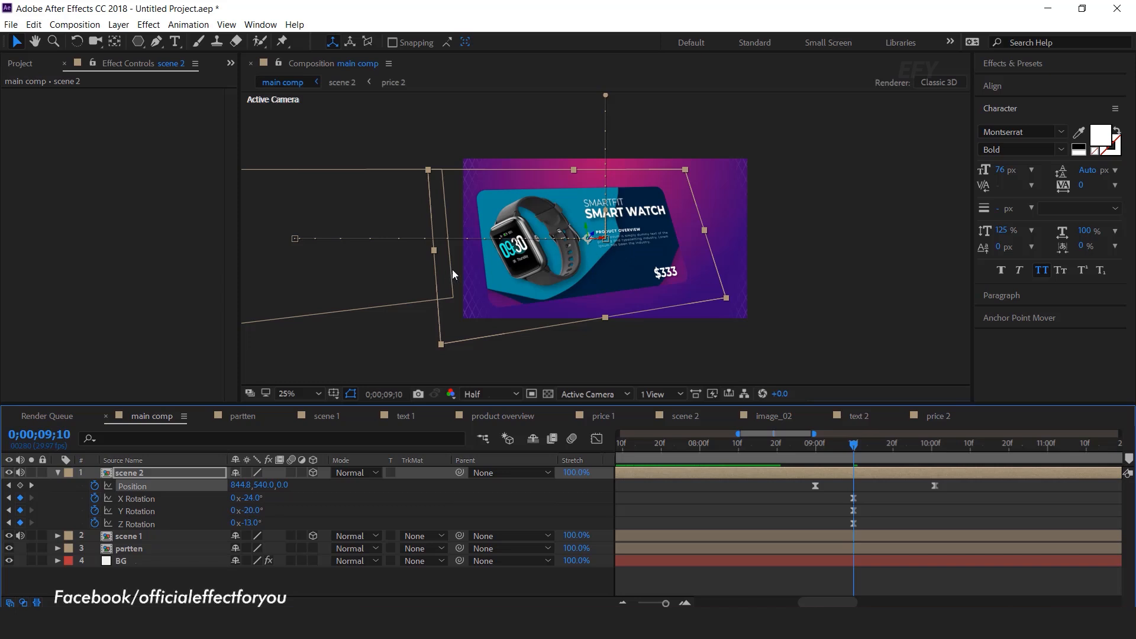
Reduce scene 2's X, Y and Z rotation angles at 9;10 and preview from 4;19
left_click_drag(251, 499, 259, 499)
key("period")
left_click_drag(253, 511, 262, 512)
left_click_drag(258, 524, 141, 513)
scroll(894, 507, "down", 2)
left_click(748, 445)
scroll(896, 321, "down", 2)
key("space")
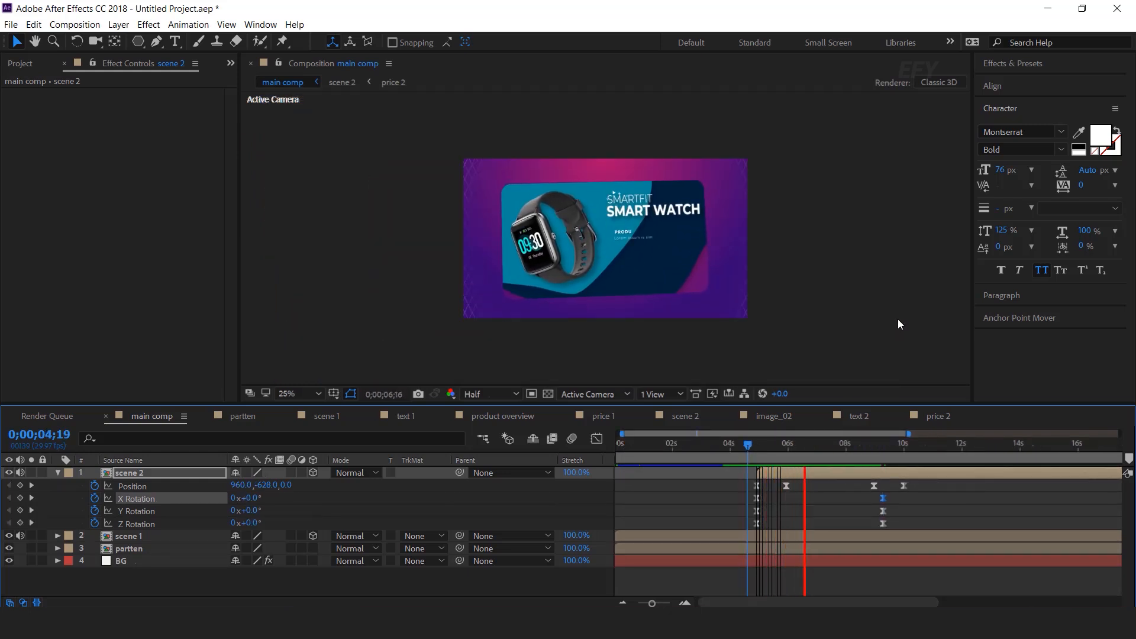
key("space")
Replace the 9;28 Position keyframe so the card exits right at 2954.8,540,0, then preview
left_click(900, 445)
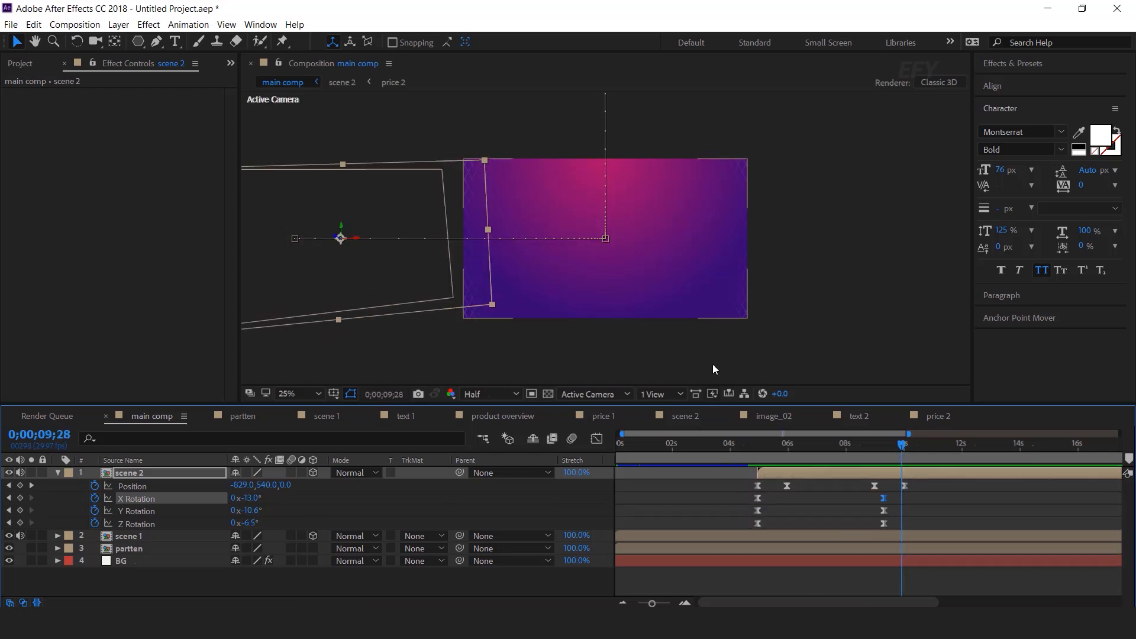
left_click(904, 486)
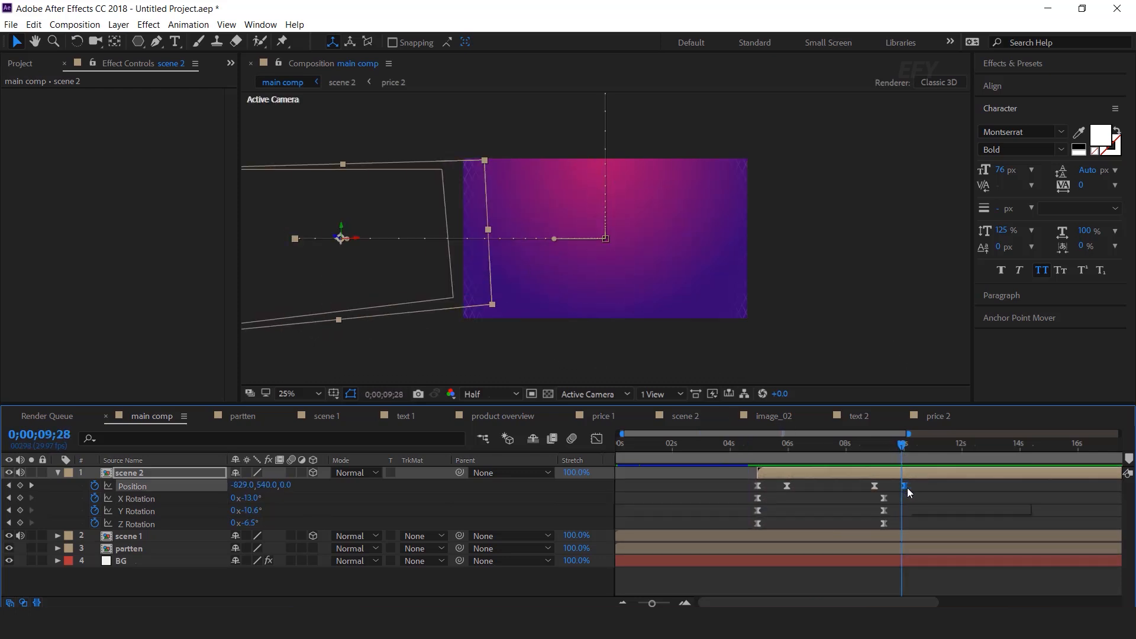
key("Delete")
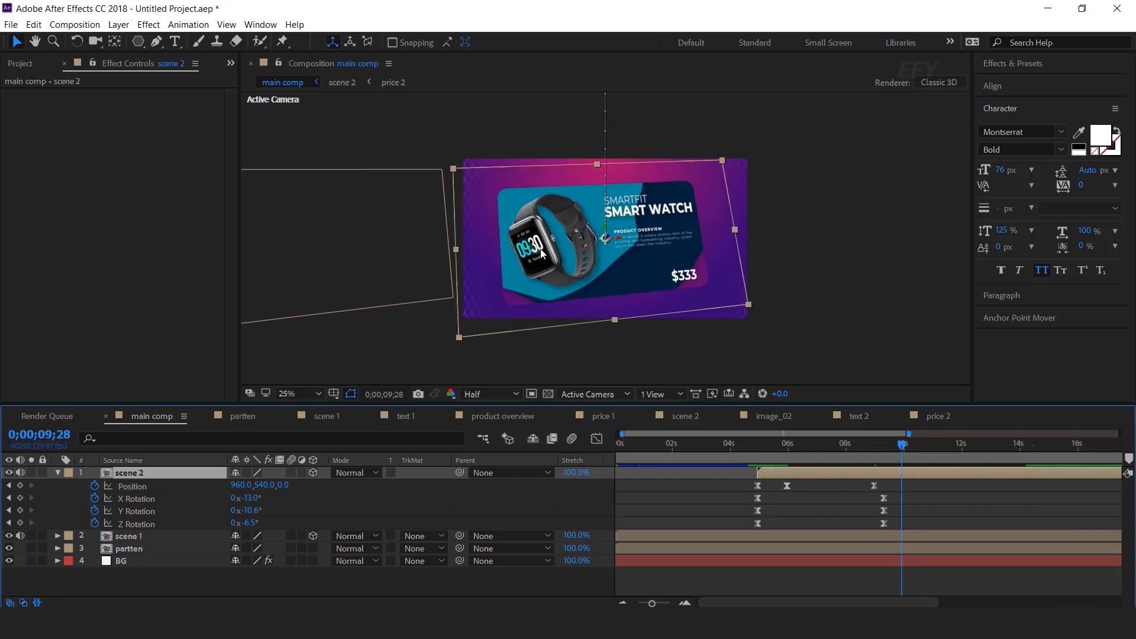
left_click_drag(534, 267, 845, 267)
left_click(741, 445)
key("space")
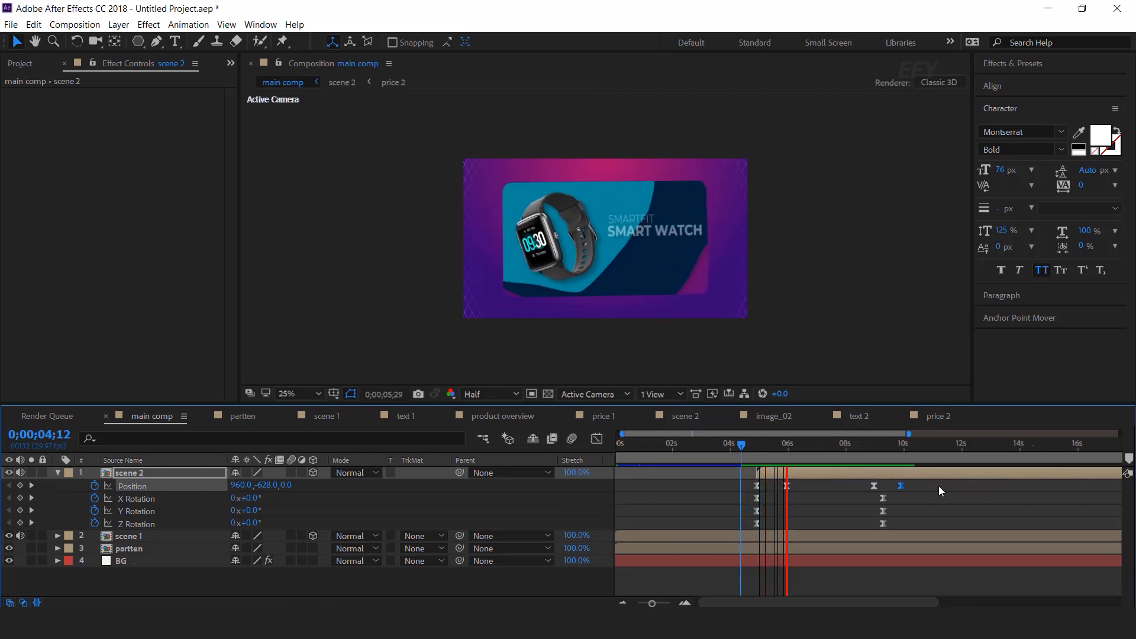
left_click(58, 472)
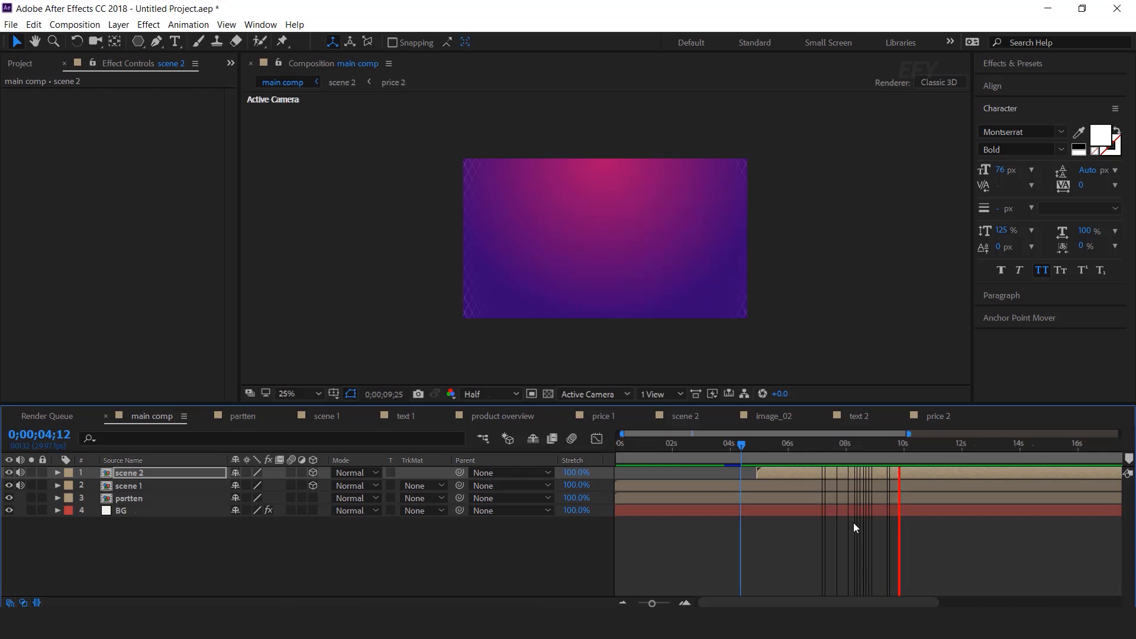
left_click_drag(911, 446, 916, 448)
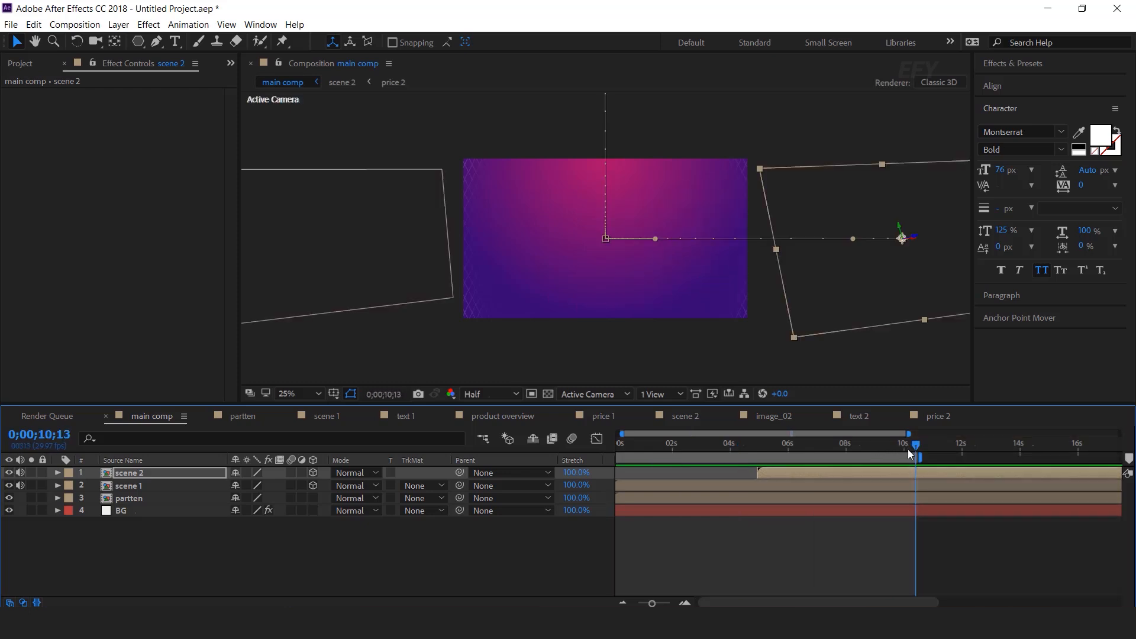
Enable Collapse Transformations on scene 1 and scene 2, then play a full-window preview from the start
left_click(133, 485)
left_click(292, 472)
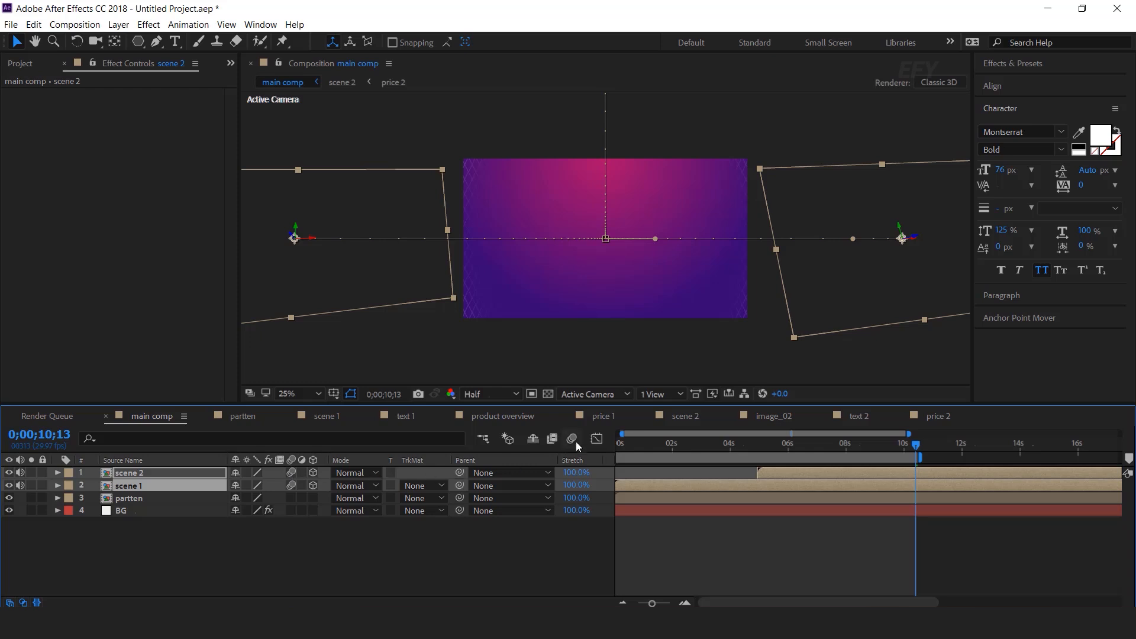
key("Home")
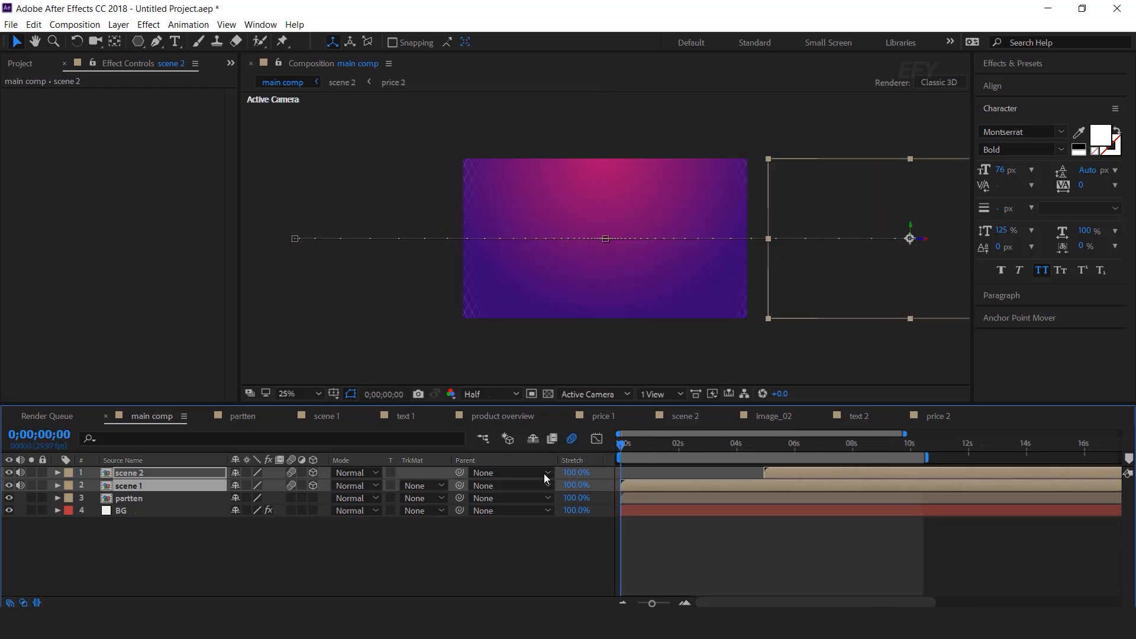
left_click(696, 548)
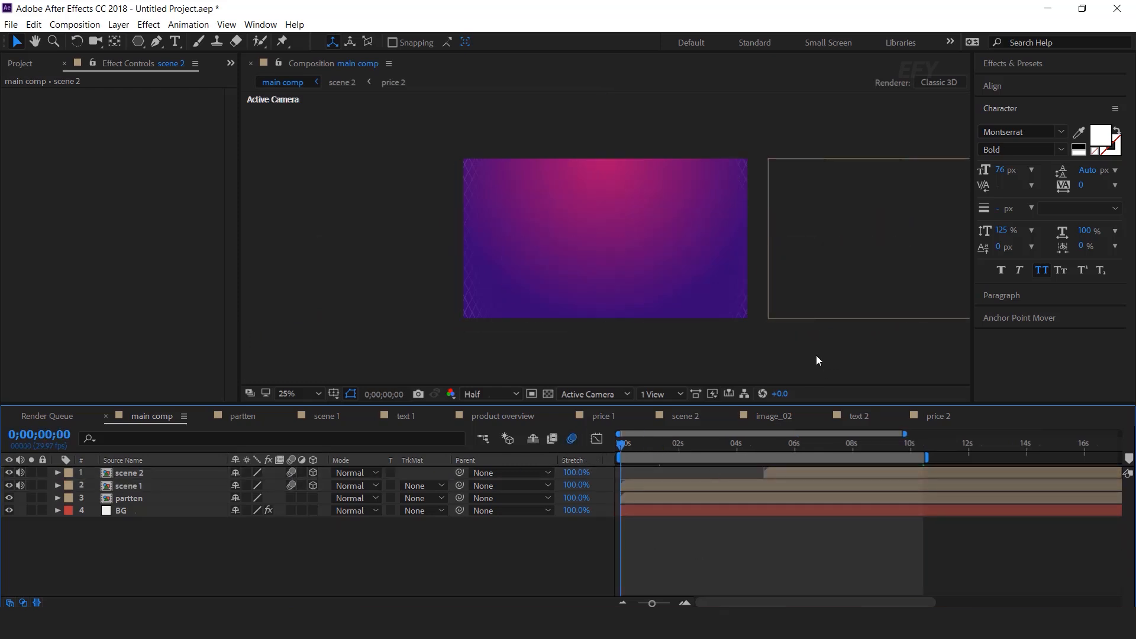
key("grave")
key("space")
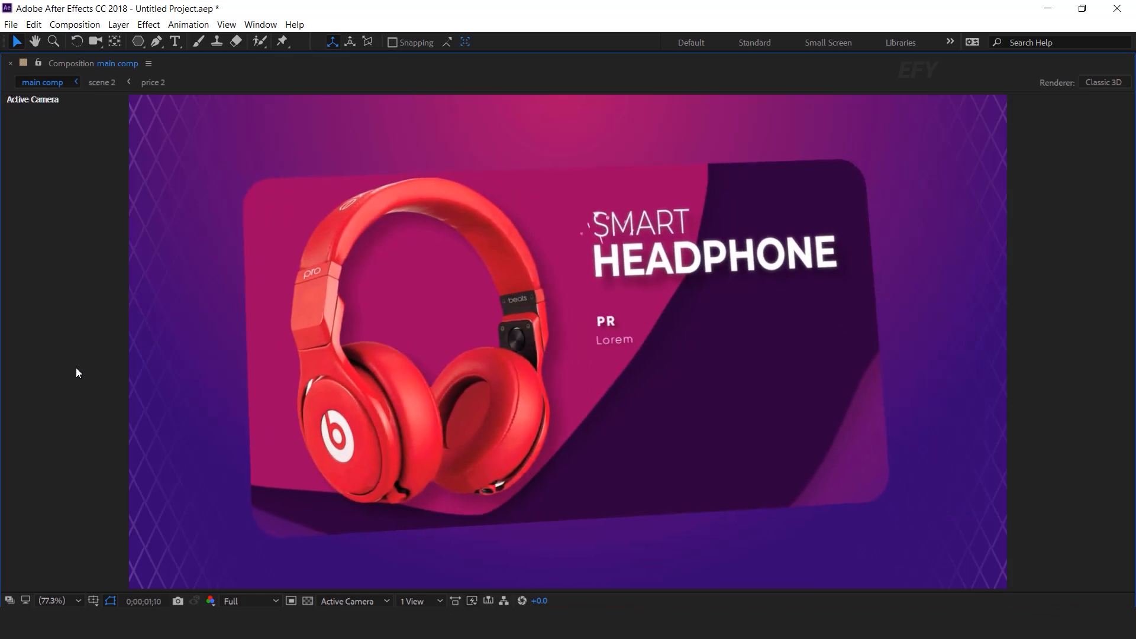